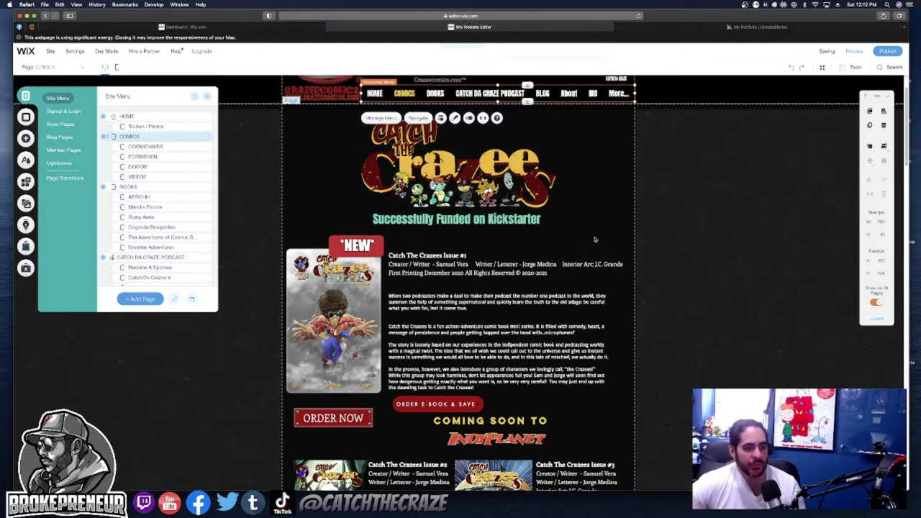
# - Add the CTCRetroCover.jpg and certificate of authenticity images to the COMICS page from The Crazees folder in the site files
pyautogui.scroll(-10, 596, 237)
pyautogui.scroll(5, 595, 240)
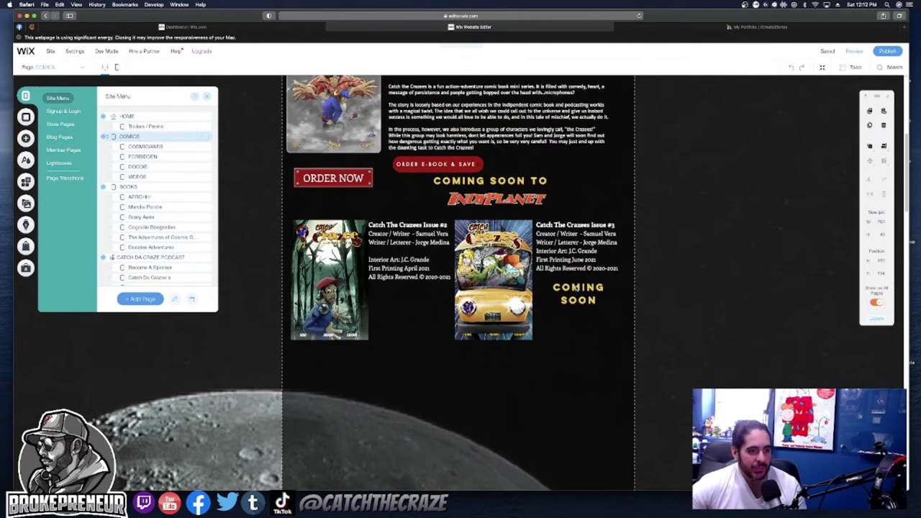
pyautogui.scroll(1, 576, 288)
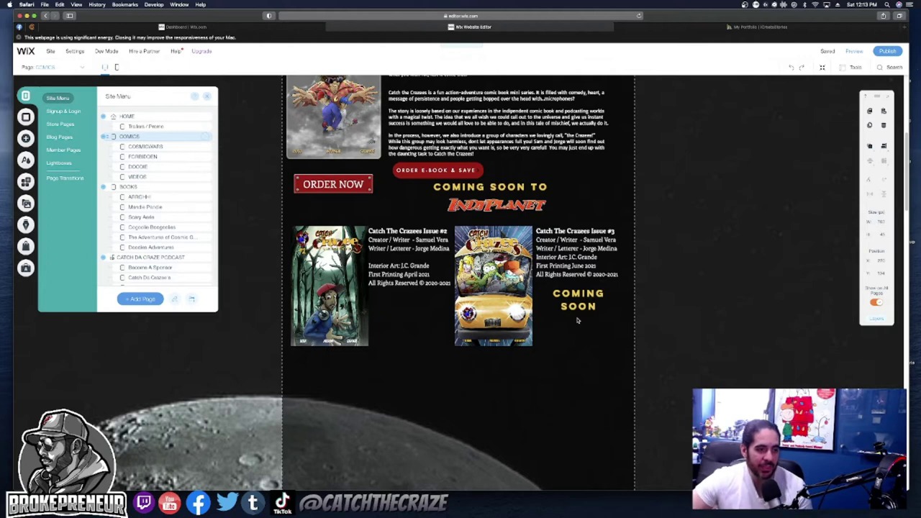
pyautogui.scroll(-3, 366, 350)
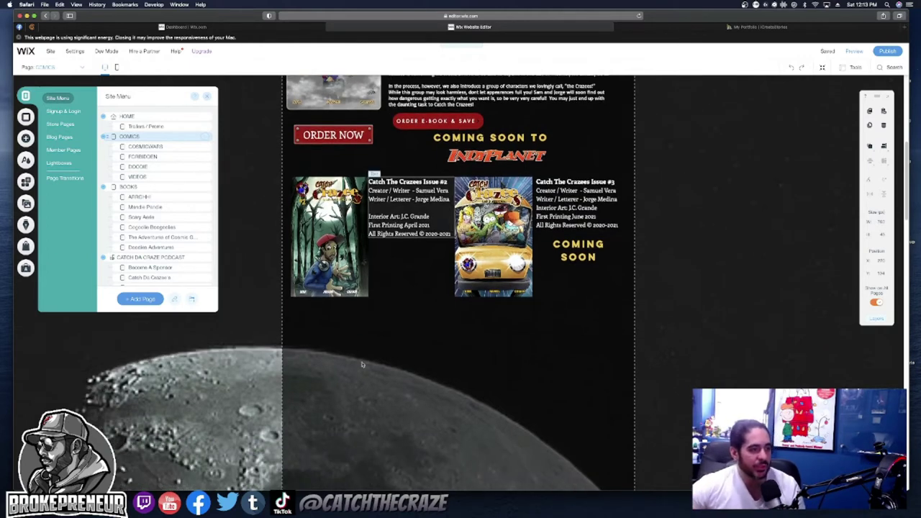
pyautogui.click(374, 348)
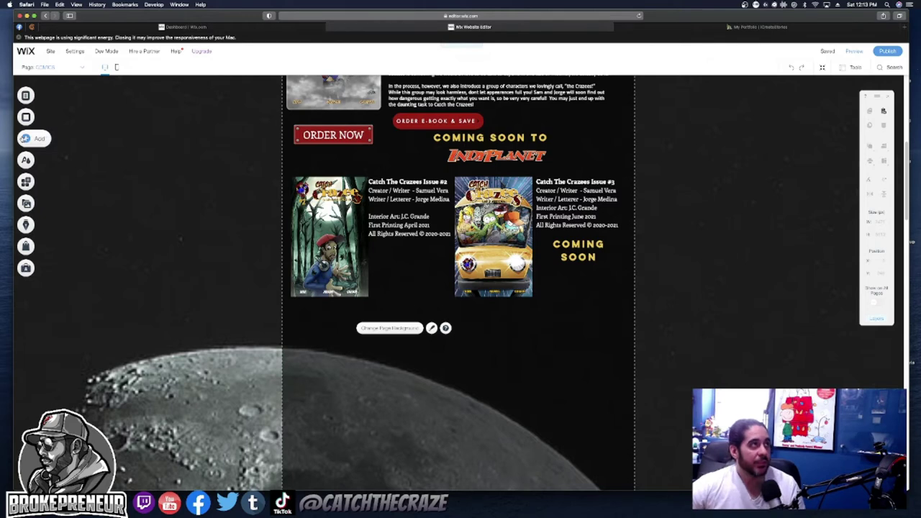
pyautogui.click(26, 138)
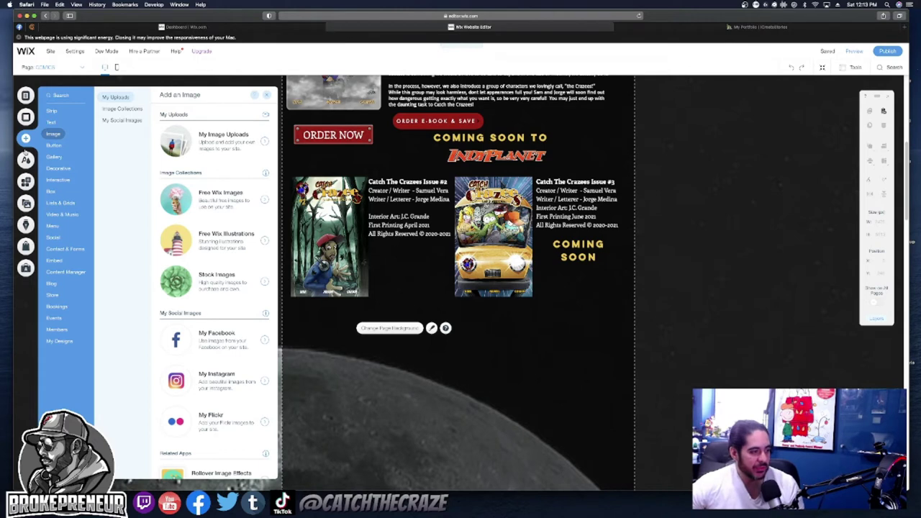
pyautogui.click(254, 144)
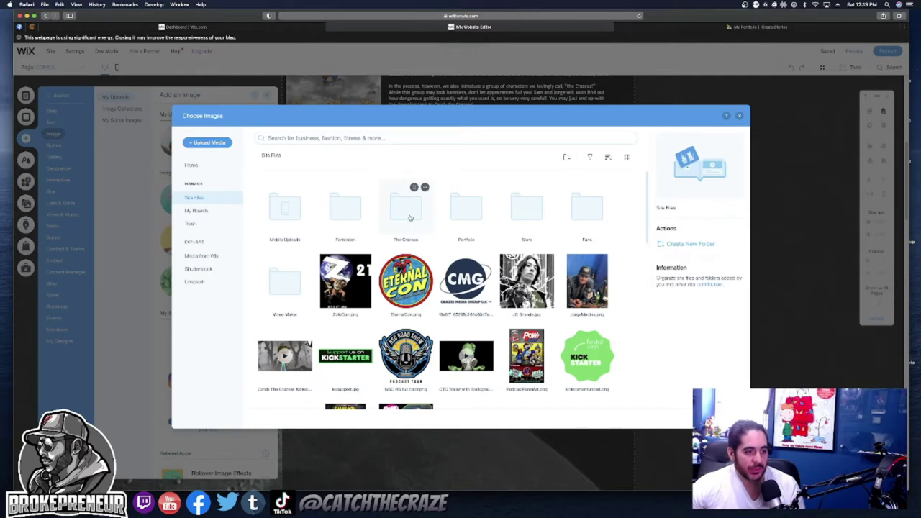
pyautogui.click(411, 218)
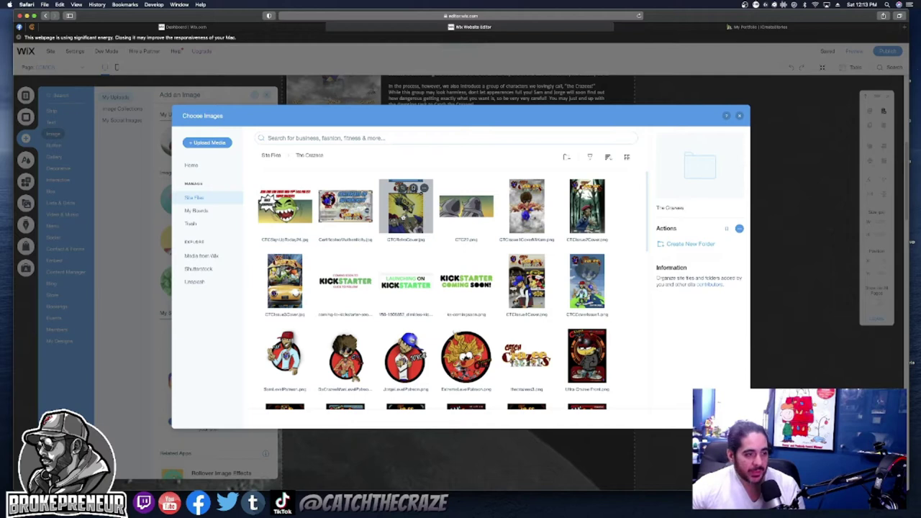
pyautogui.click(404, 212)
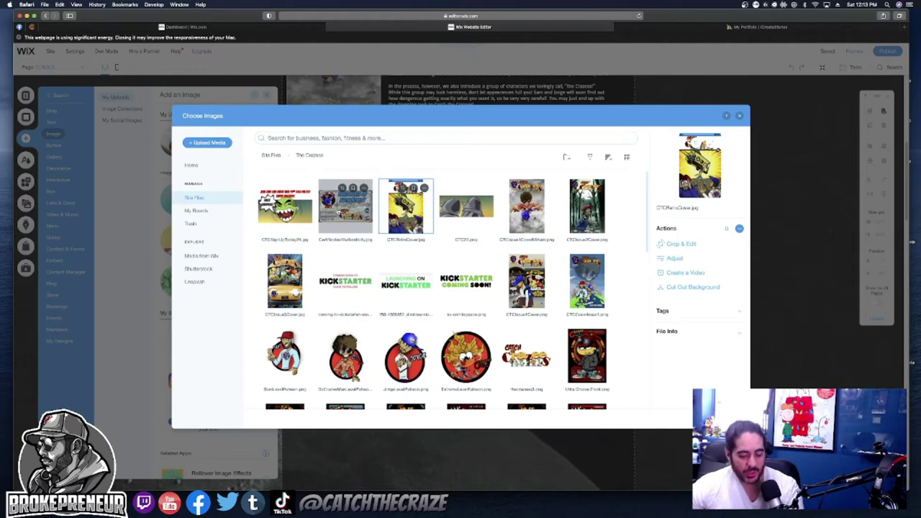
pyautogui.keyDown('super'); pyautogui.click(345, 209); pyautogui.keyUp('super')
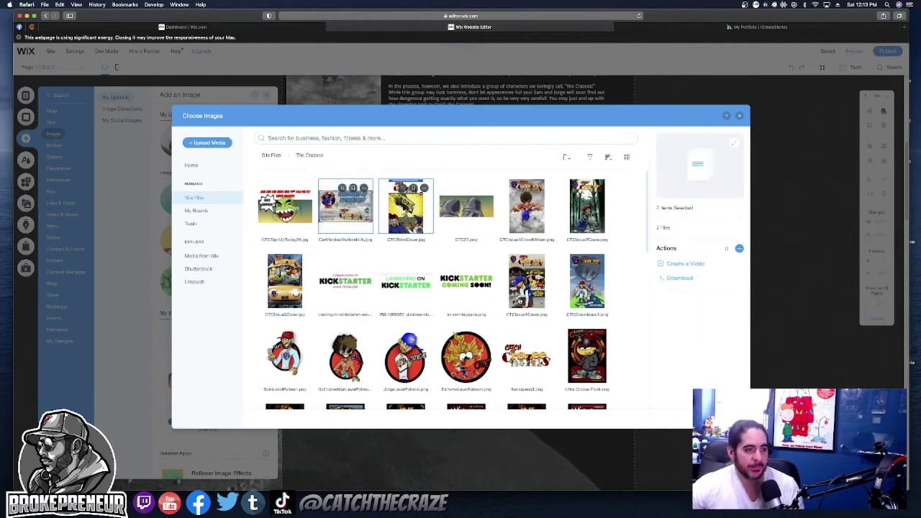
pyautogui.press('Return')
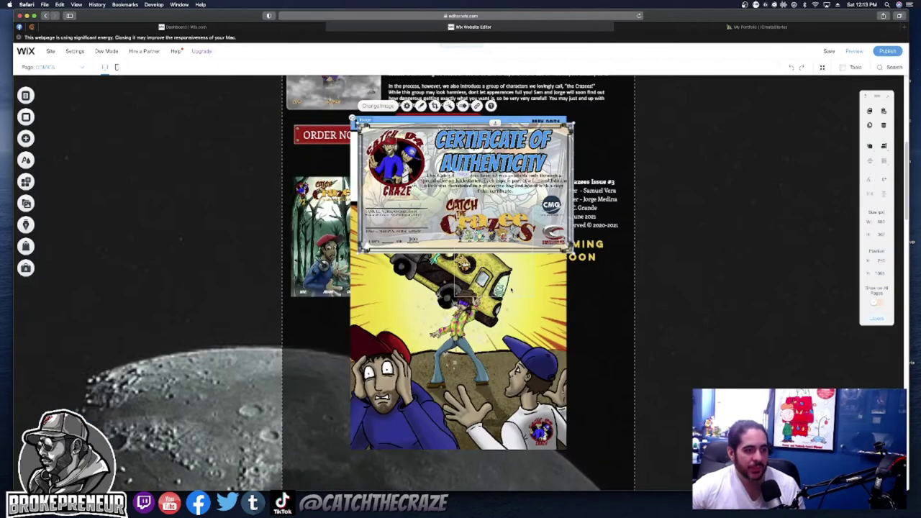
# - Shrink the retro cover image to about 241 px wide, then move the certificate image below the Issue #3 cover and shrink it
pyautogui.click(544, 338)
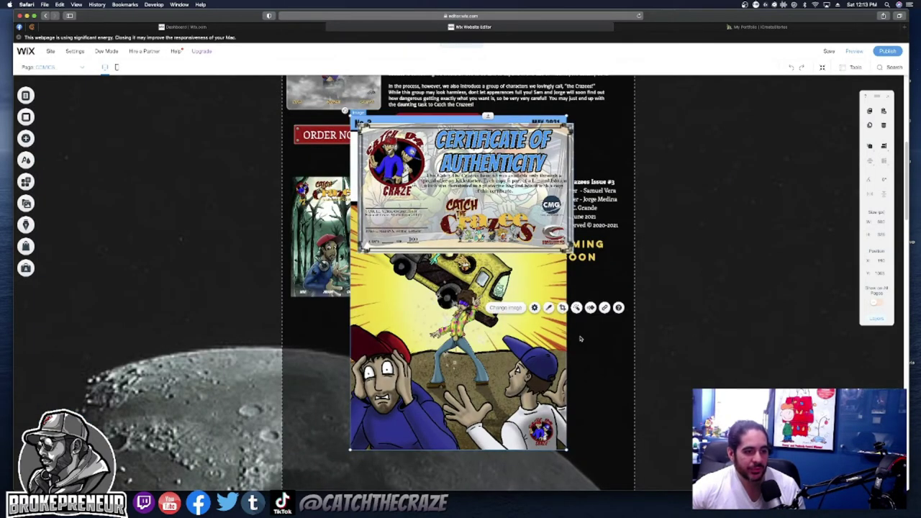
pyautogui.moveTo(349, 449); pyautogui.dragTo(453, 293)
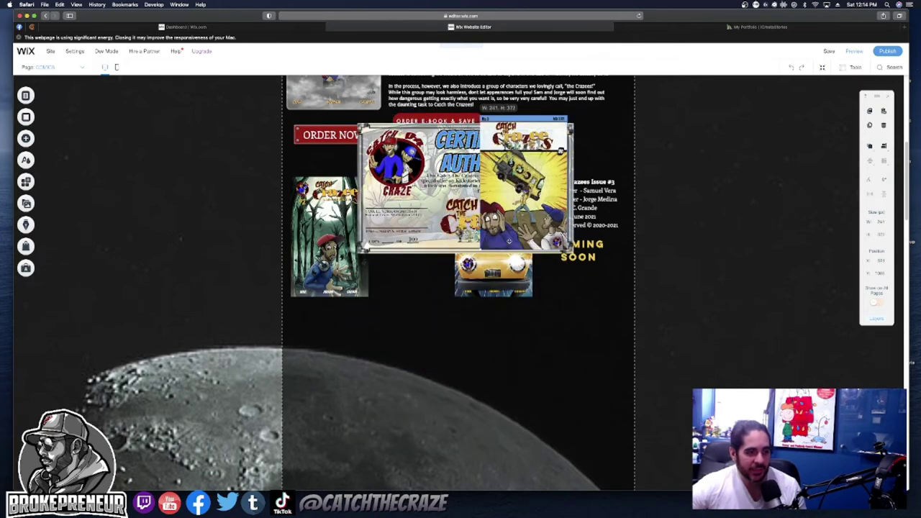
pyautogui.click(447, 237)
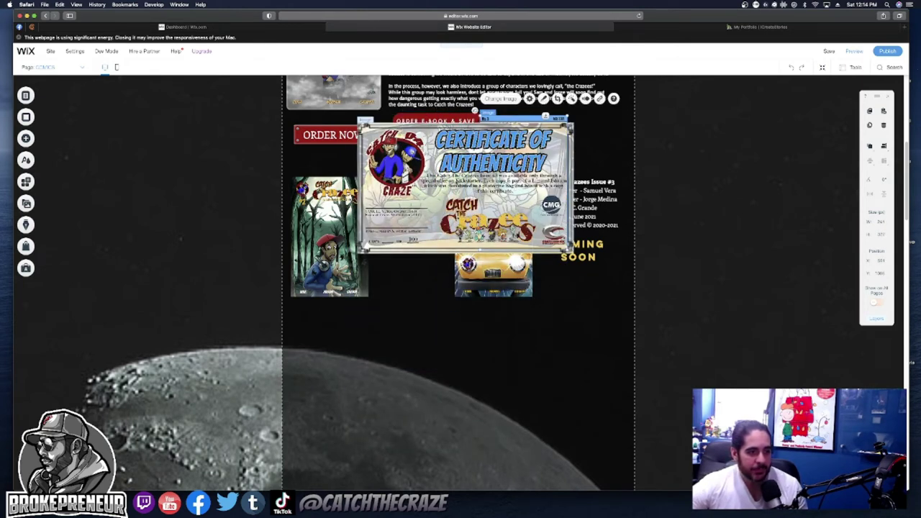
pyautogui.moveTo(419, 167); pyautogui.dragTo(459, 354)
pyautogui.moveTo(616, 318); pyautogui.dragTo(465, 388)
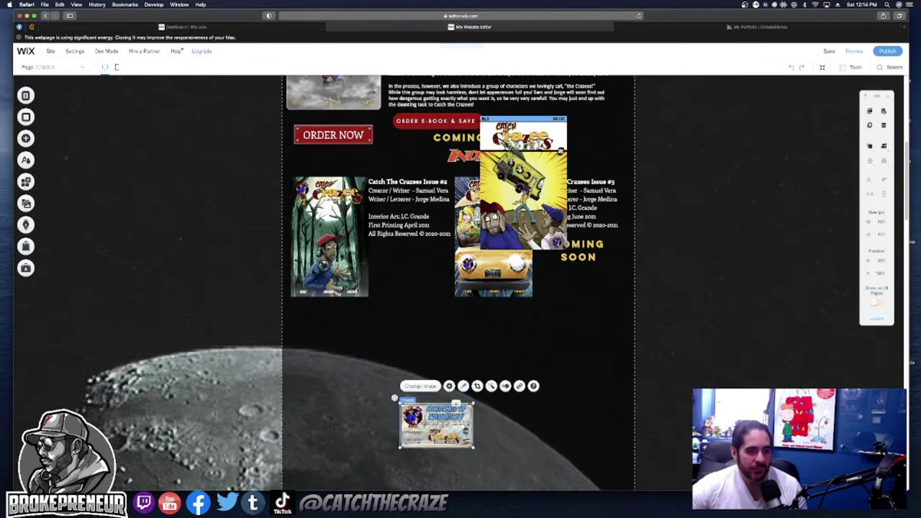
# - Place the retro cover beneath the Issue #3 cover at matching width, and move the certificate image beside it
pyautogui.moveTo(519, 144); pyautogui.dragTo(507, 351)
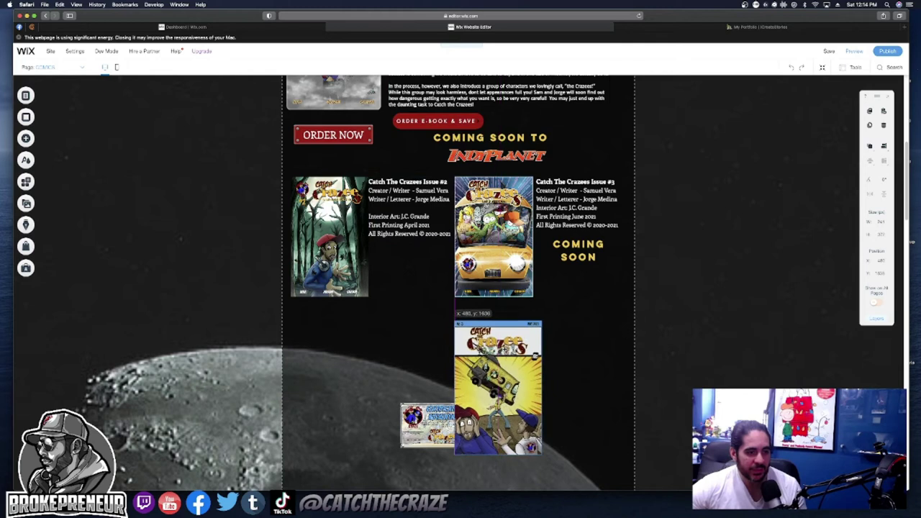
pyautogui.moveTo(541, 455); pyautogui.dragTo(531, 442)
pyautogui.click(432, 425)
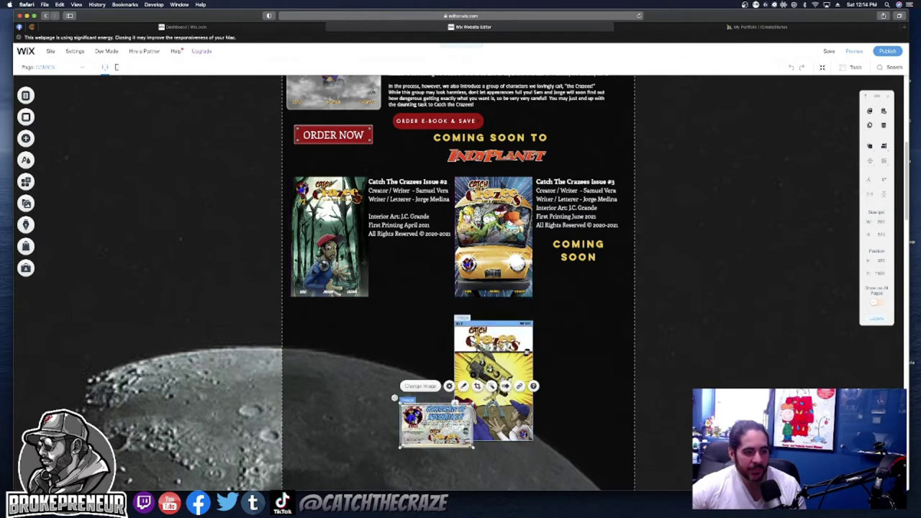
pyautogui.scroll(-3, 492, 396)
pyautogui.moveTo(443, 324); pyautogui.dragTo(588, 310)
pyautogui.scroll(3, 699, 338)
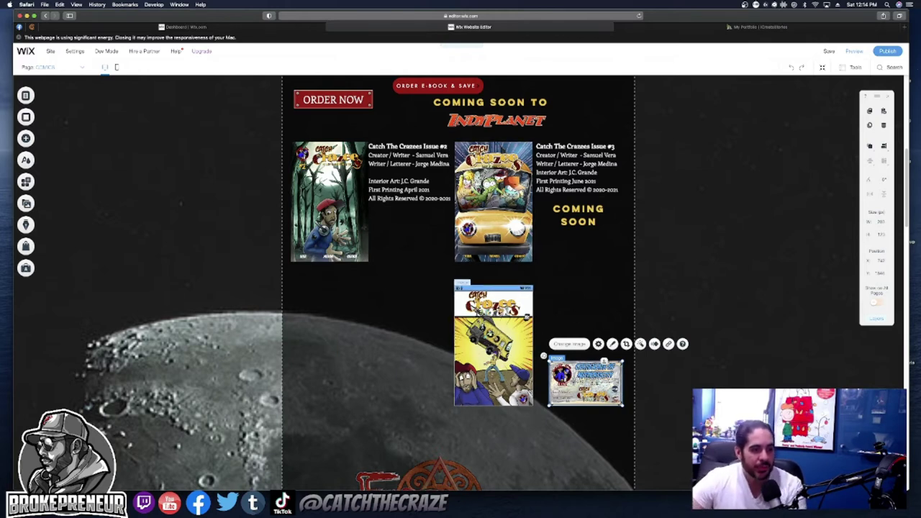
# - Move the retro cover beneath the Issue #2 cover, aligned with its edge, and place the certificate next to it
pyautogui.moveTo(494, 302); pyautogui.dragTo(331, 314)
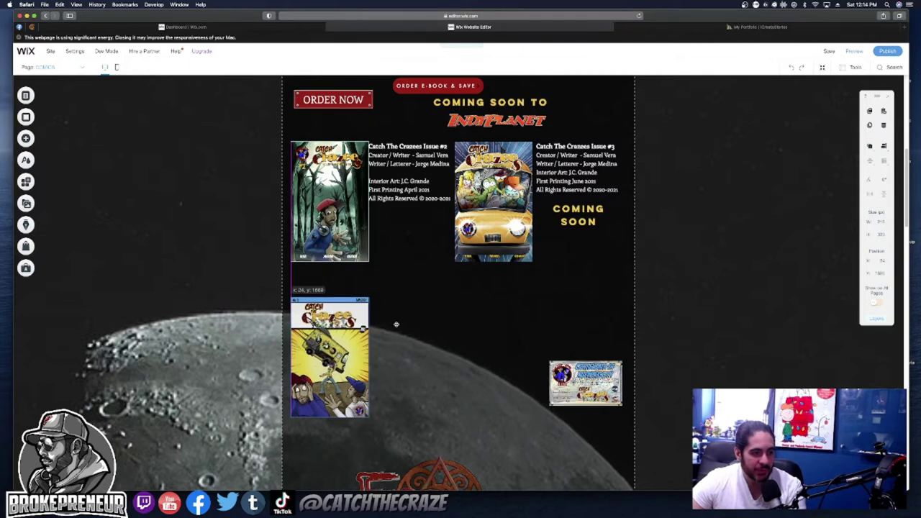
pyautogui.moveTo(471, 375); pyautogui.dragTo(414, 393)
# - Duplicate the Issue #2 credits text, place the copy beside the retro cover and change its issue number to #3
pyautogui.click(409, 173)
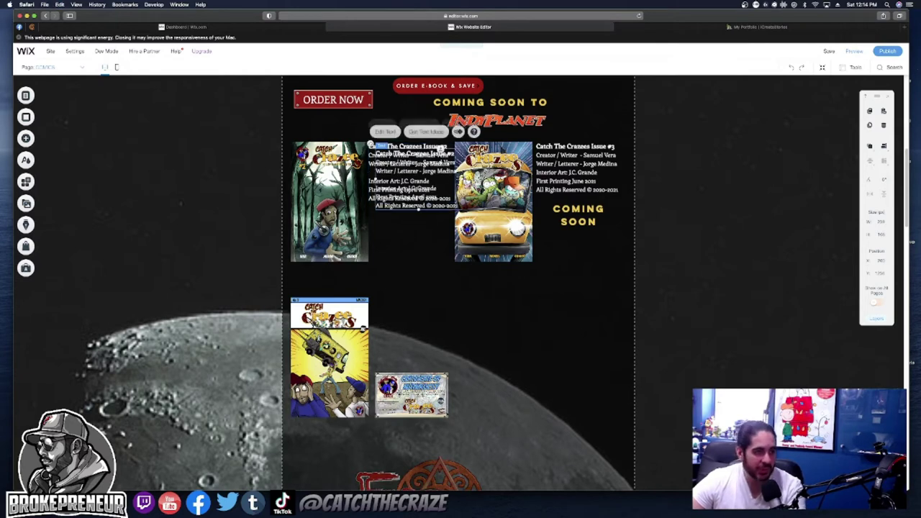
pyautogui.moveTo(400, 180); pyautogui.dragTo(405, 335)
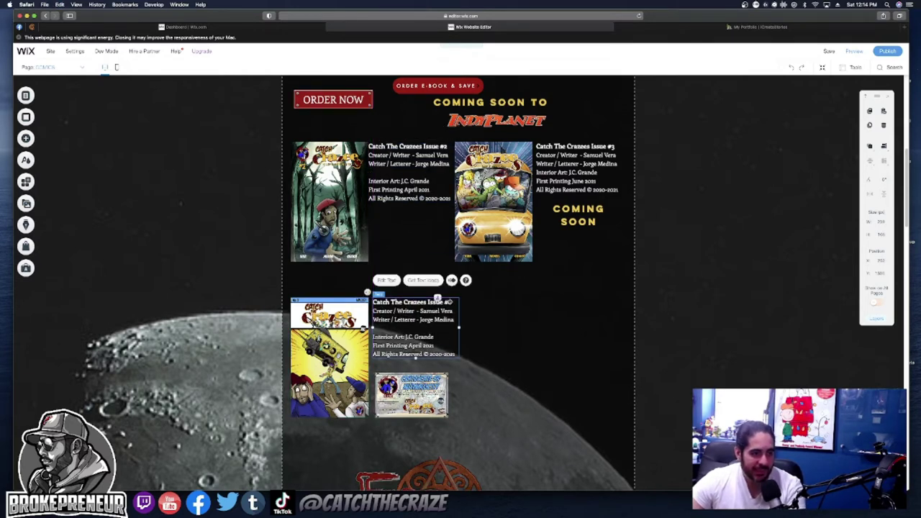
pyautogui.doubleClick(450, 302)
pyautogui.click(444, 335)
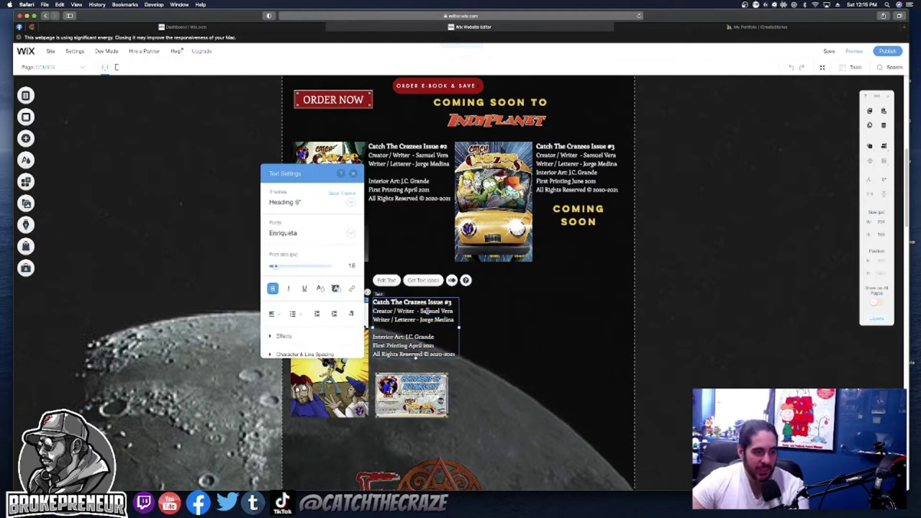
# - Add the line "Variant Homage Cover" under the title of the copied Issue #3 credits
pyautogui.click(455, 303)
pyautogui.write('Varian')
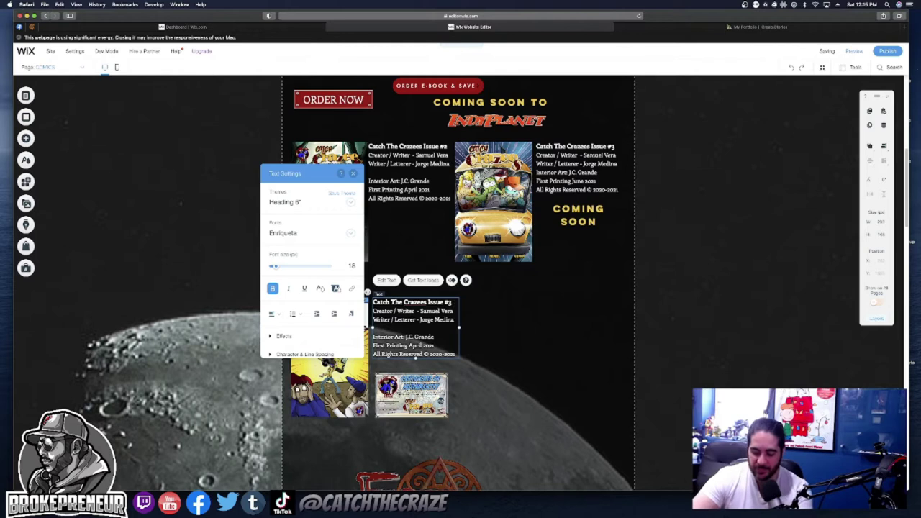
pyautogui.write('t Homage Cover')
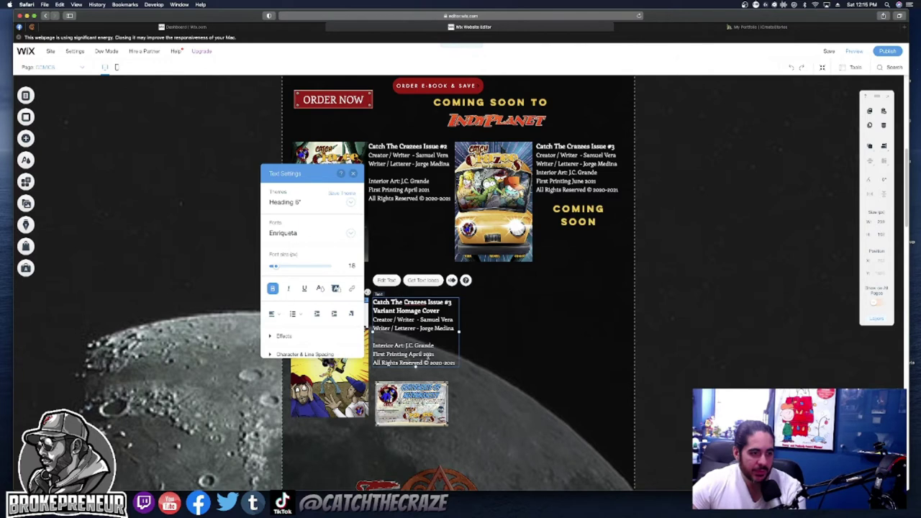
# - Change the first printing date in the variant cover's credits to June 2021
pyautogui.moveTo(434, 355); pyautogui.dragTo(408, 354)
pyautogui.press('BackSpace')
pyautogui.write('June')
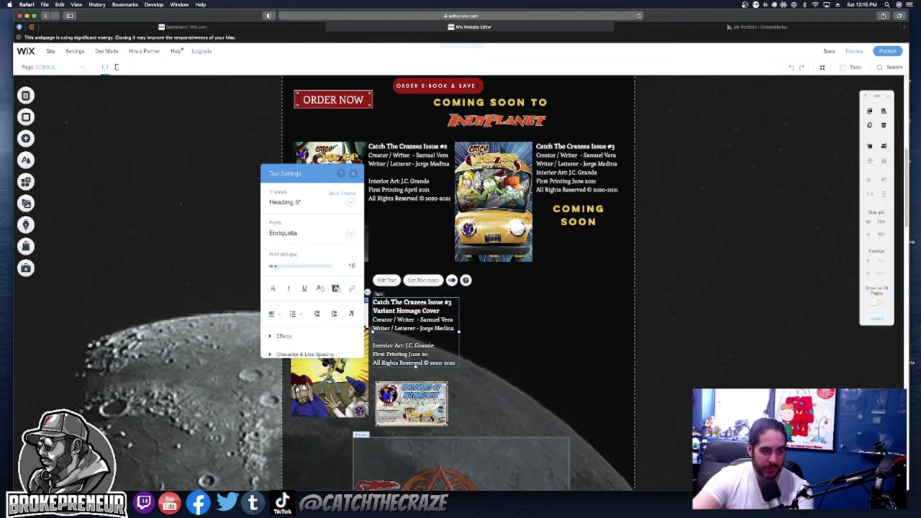
pyautogui.click(495, 367)
pyautogui.click(418, 317)
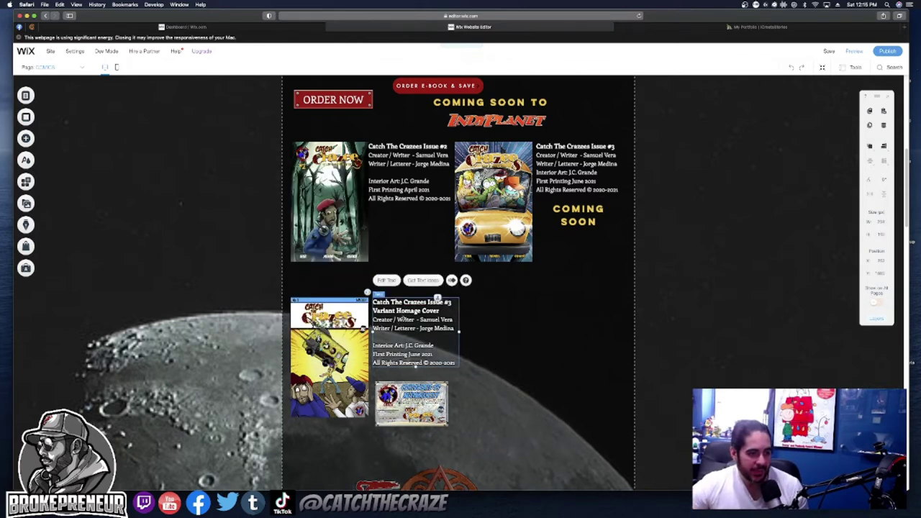
pyautogui.moveTo(403, 331); pyautogui.dragTo(404, 311)
# - Duplicate the Issue #3 "COMING SOON" text and place the copy just above the variant cover's credits
pyautogui.click(580, 216)
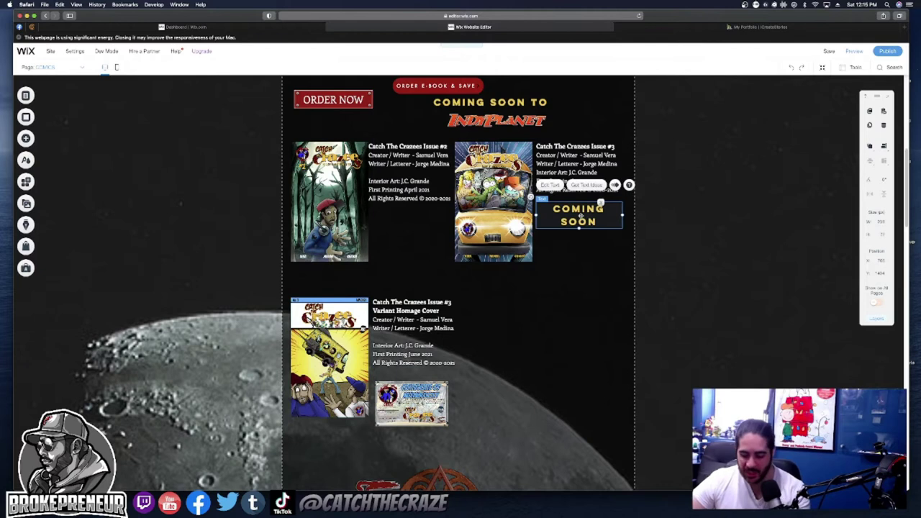
pyautogui.press('super+d')
pyautogui.moveTo(562, 229); pyautogui.dragTo(405, 288)
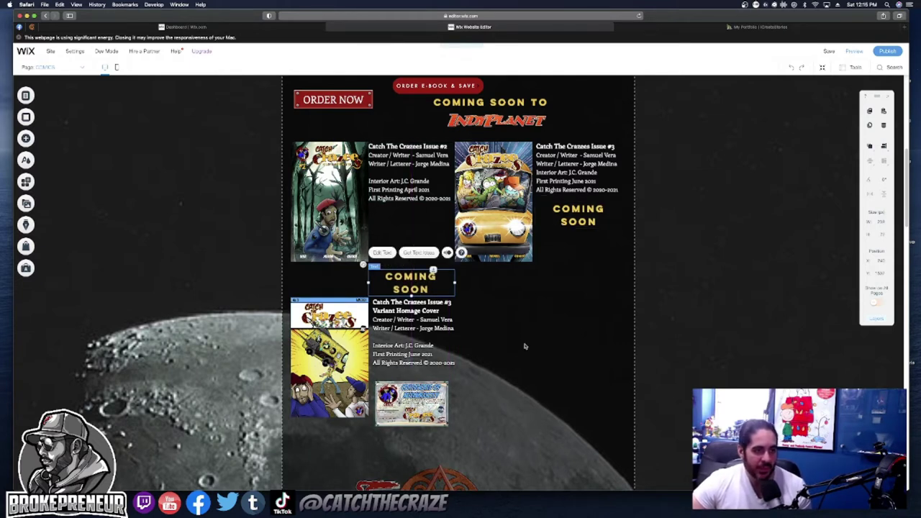
# - Copy the "Forbidden Issue #0 Now Available" text and place the copy between the variant cover's credits and the certificate
pyautogui.scroll(-3, 524, 346)
pyautogui.scroll(-3, 524, 347)
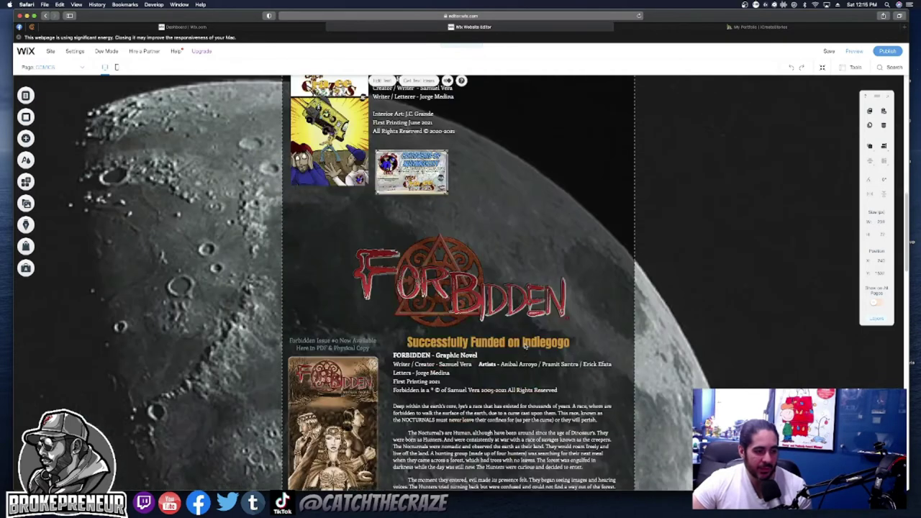
pyautogui.click(329, 345)
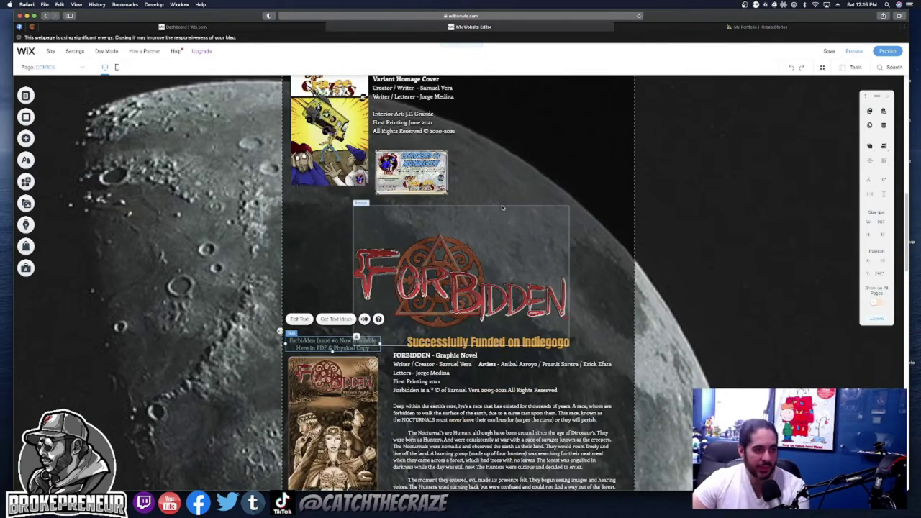
pyautogui.press('super+c')
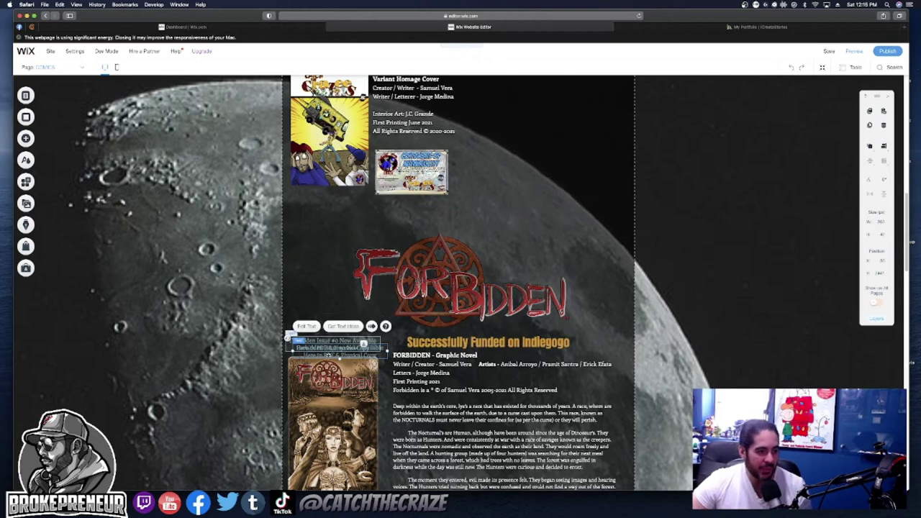
pyautogui.press('super+v')
pyautogui.moveTo(476, 183); pyautogui.dragTo(407, 145)
pyautogui.scroll(4, 454, 253)
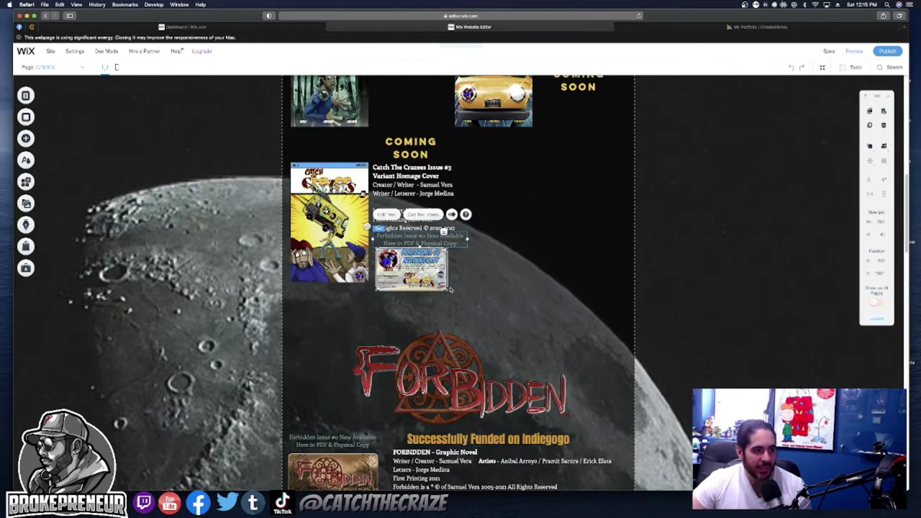
# - Move the copied "COMING SOON" text above the retro cover image and narrow its text box to fit the cover
pyautogui.click(412, 200)
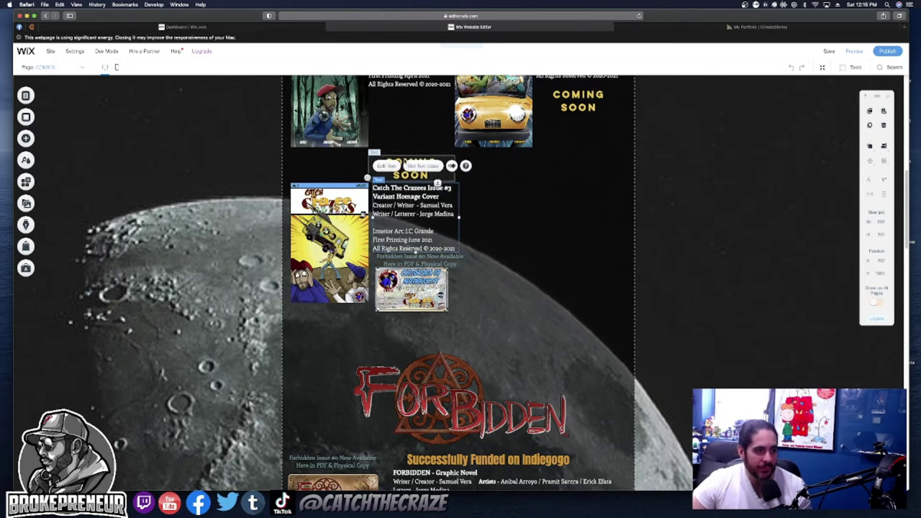
pyautogui.moveTo(405, 161); pyautogui.dragTo(325, 162)
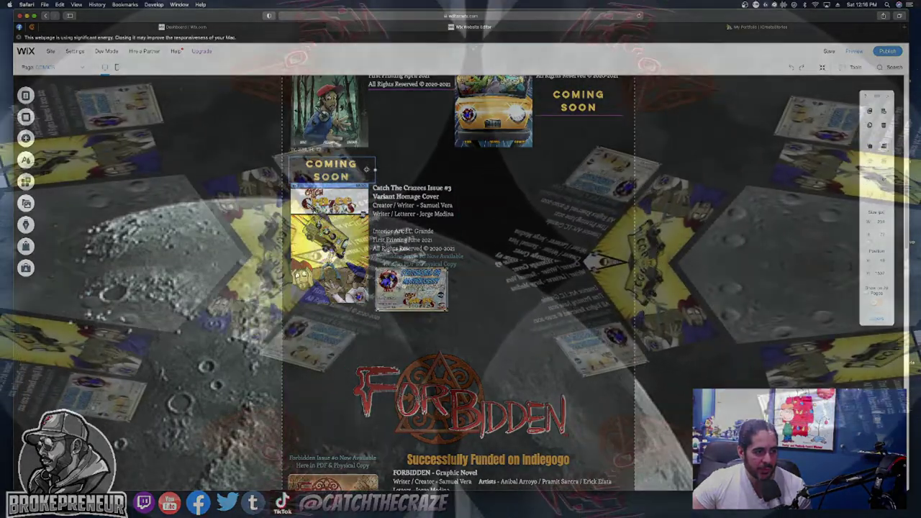
pyautogui.moveTo(375, 170); pyautogui.dragTo(366, 170)
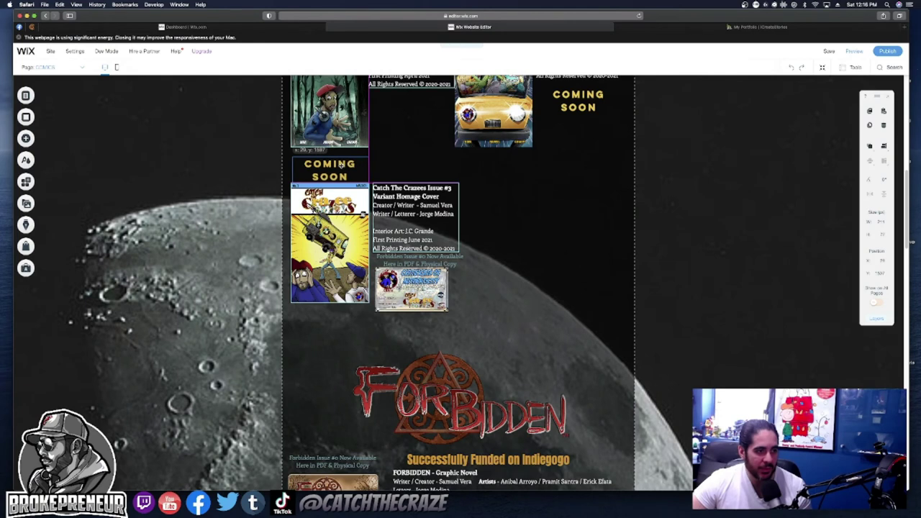
# - Move the variant cover's credits up level with its "COMING SOON" text, and move the copied availability text up beneath them
pyautogui.click(408, 206)
pyautogui.moveTo(407, 207); pyautogui.dragTo(406, 179)
pyautogui.moveTo(413, 260); pyautogui.dragTo(410, 229)
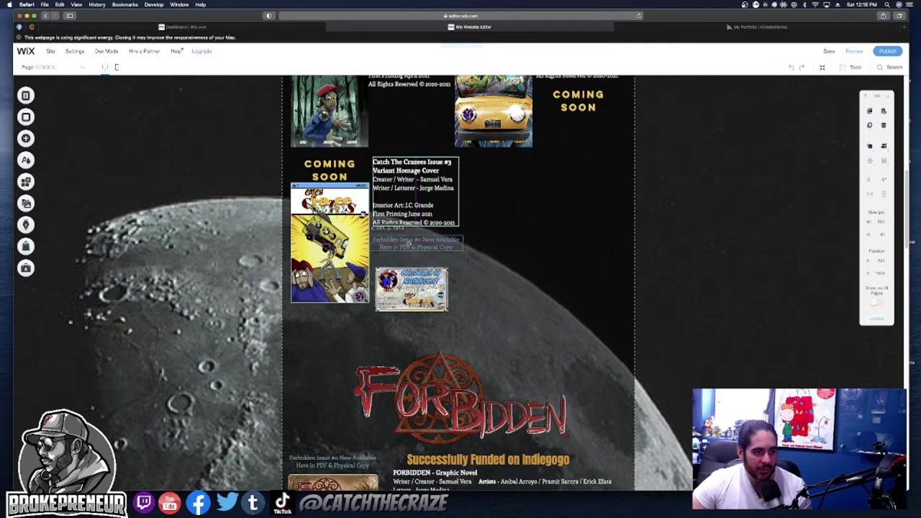
# - Replace the copied availability text under the variant cover's credits with "Certificate of Authenticity" and "Signed and Numbered" on two lines
pyautogui.doubleClick(449, 246)
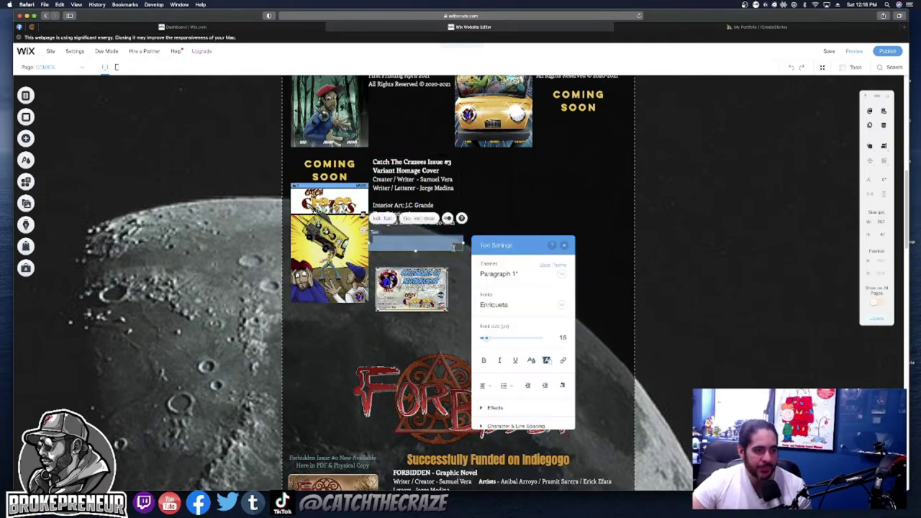
pyautogui.moveTo(453, 247); pyautogui.dragTo(371, 238)
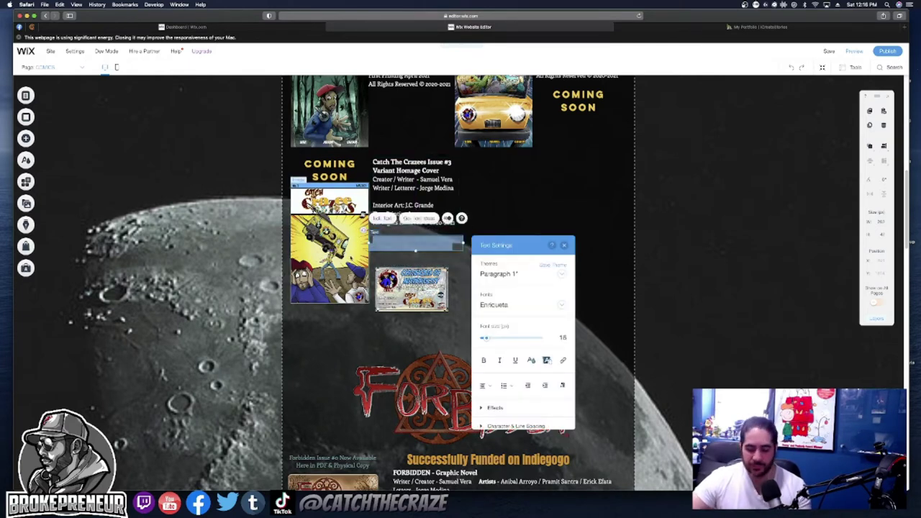
pyautogui.write('Cart')
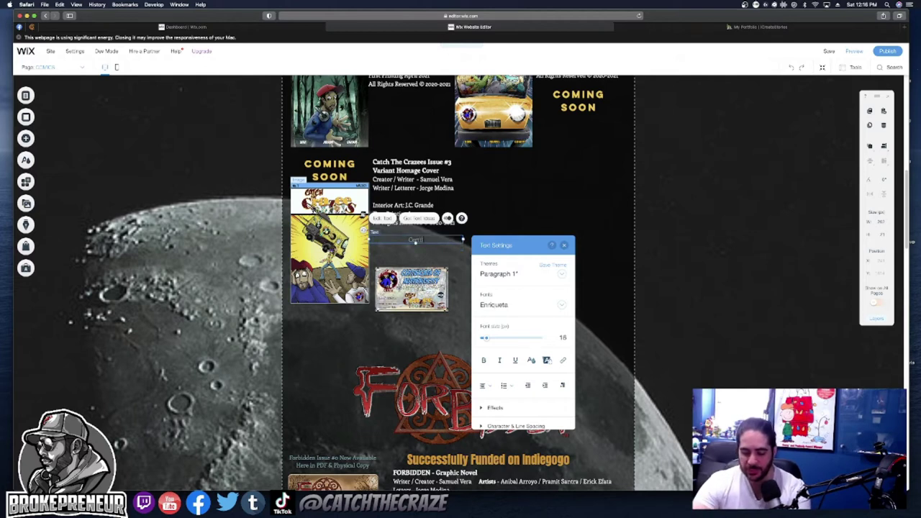
pyautogui.write('ificate of Aut')
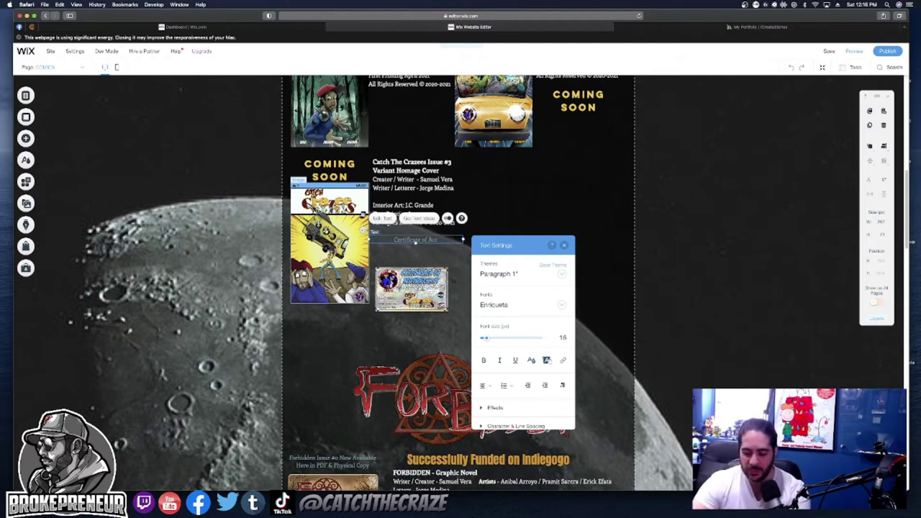
pyautogui.write('henticity')
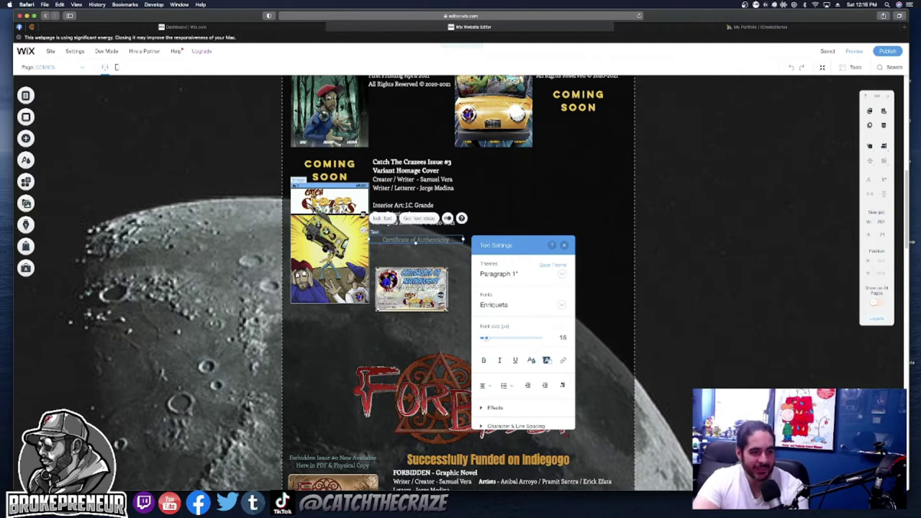
pyautogui.press('Return')
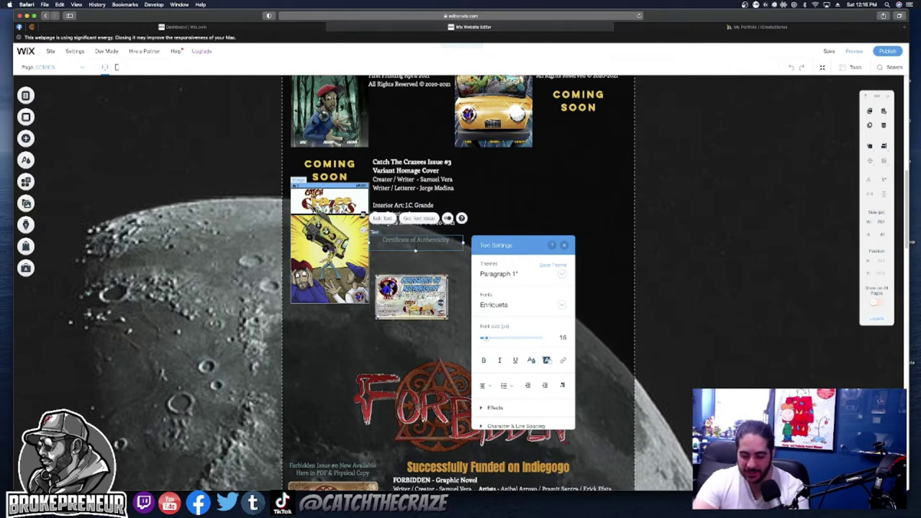
pyautogui.write('Signed and Number')
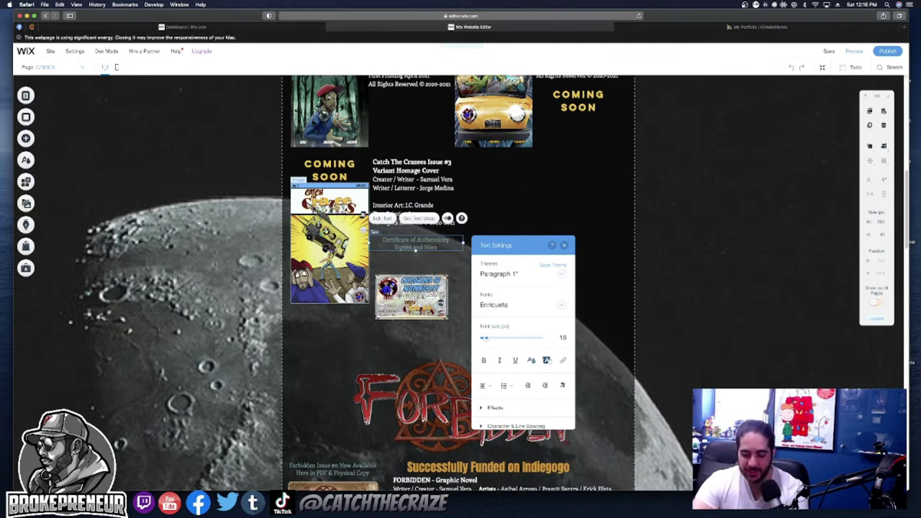
pyautogui.write('ed')
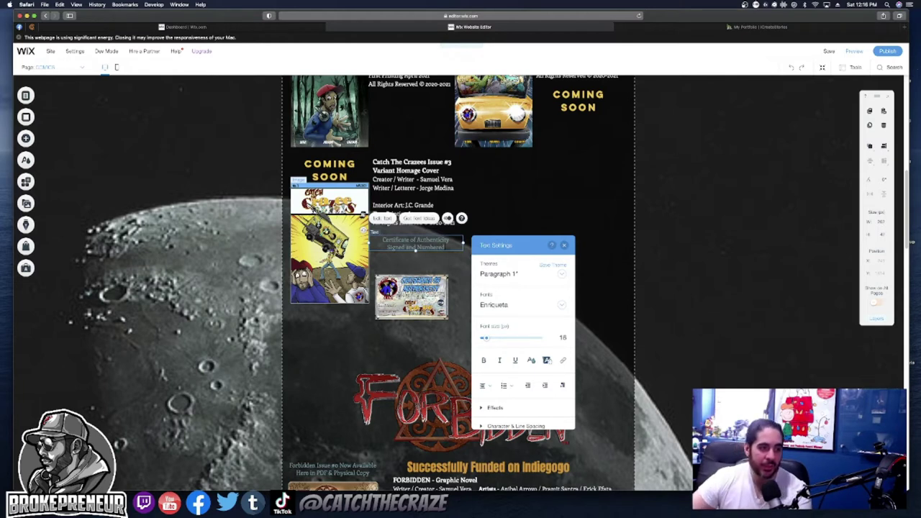
# - Add "Comes with a" as a separate first line of the certificate text and narrow its text box slightly
pyautogui.click(382, 240)
pyautogui.write('Comes with a')
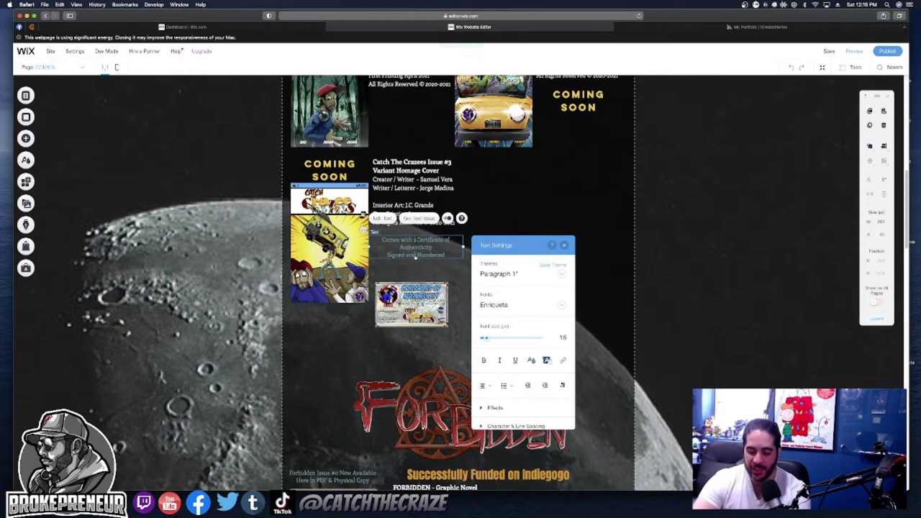
pyautogui.press('Return')
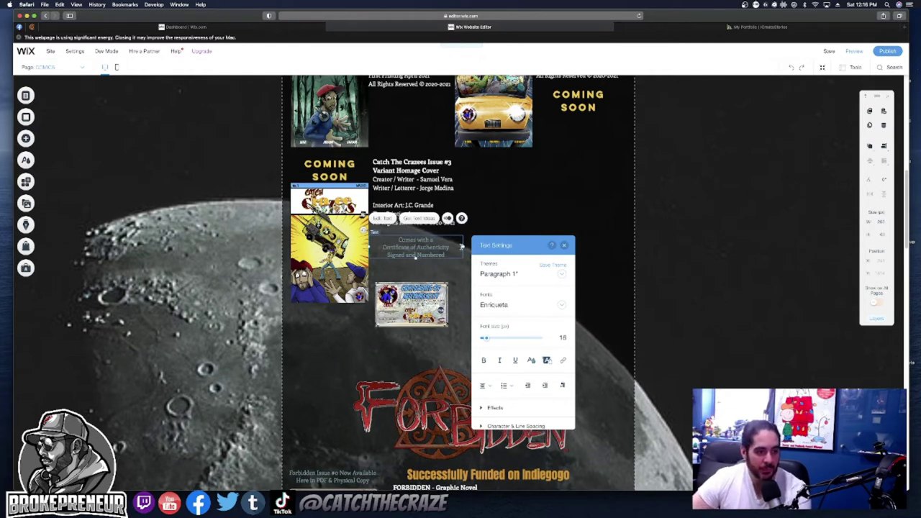
pyautogui.press('Escape')
pyautogui.doubleClick(451, 246)
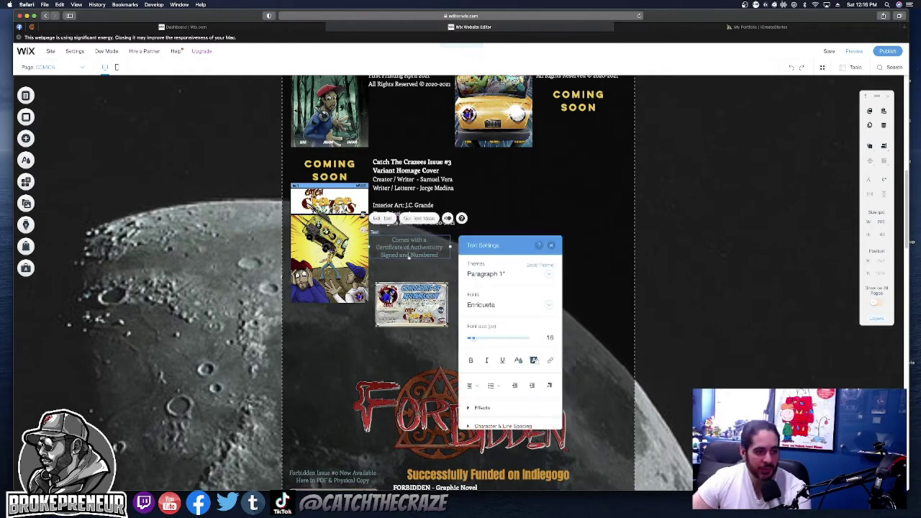
# - Move the certificate image up level with the cover's bottom edge and flush with the credits' right edge, and nudge its text up beneath the credits
pyautogui.moveTo(414, 308); pyautogui.dragTo(414, 285)
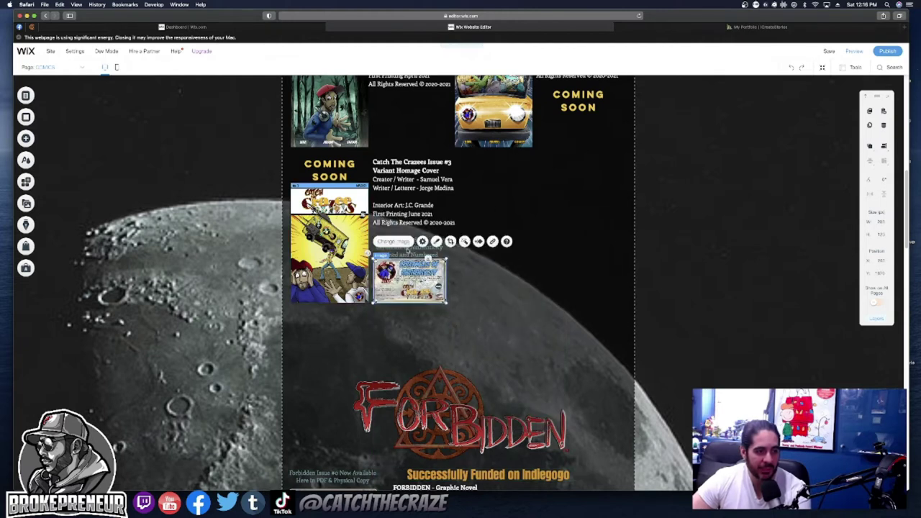
pyautogui.moveTo(409, 252); pyautogui.dragTo(407, 246)
pyautogui.scroll(3, 434, 414)
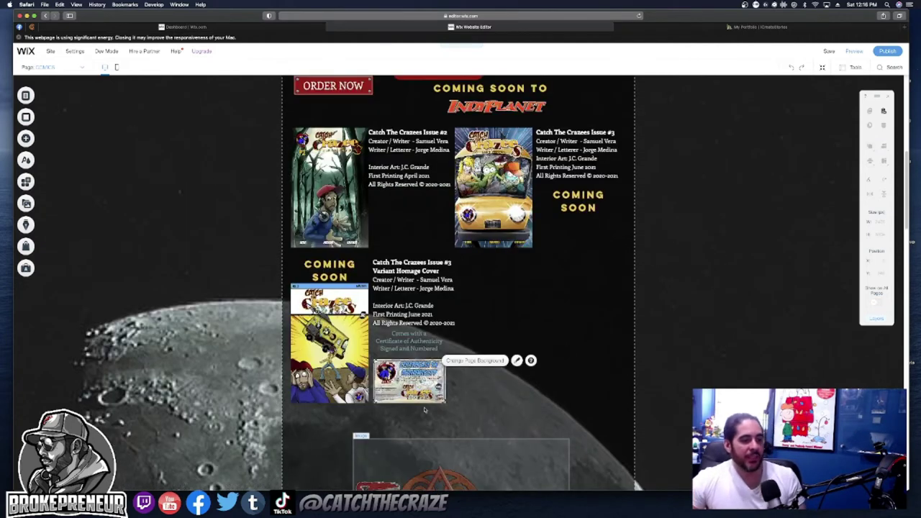
pyautogui.click(411, 385)
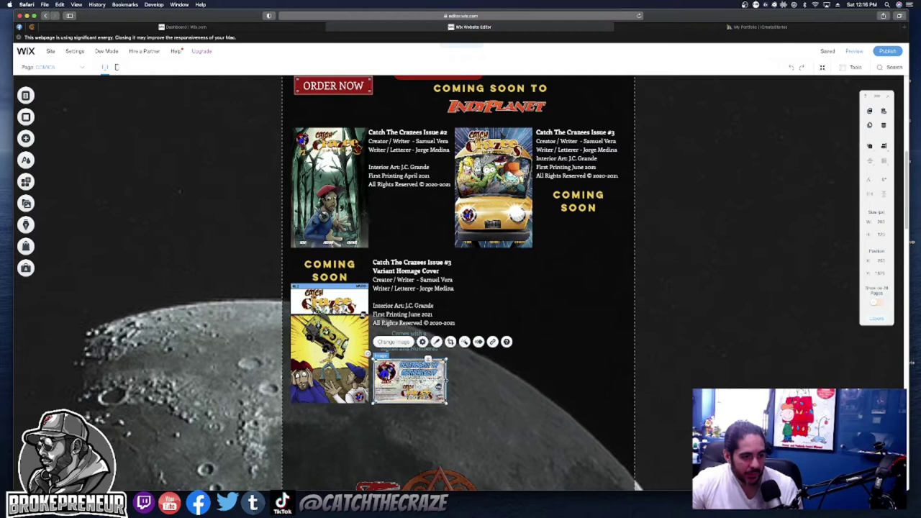
pyautogui.moveTo(446, 382); pyautogui.dragTo(455, 382)
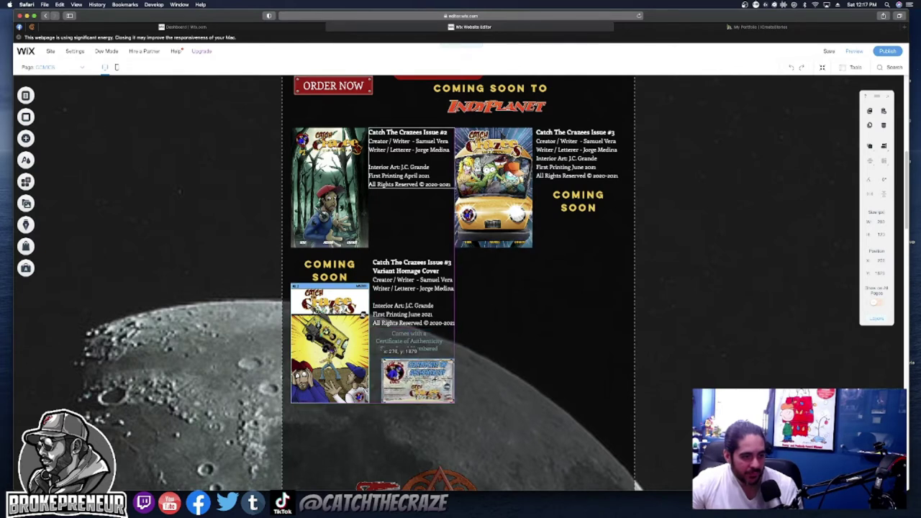
pyautogui.click(707, 306)
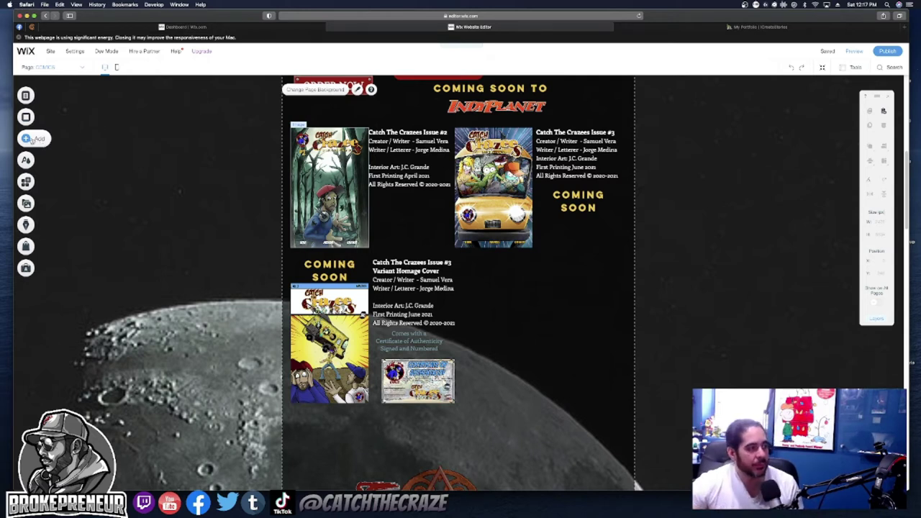
# - Open The Crazees folder in the site's uploaded images and look through its artwork
pyautogui.click(32, 141)
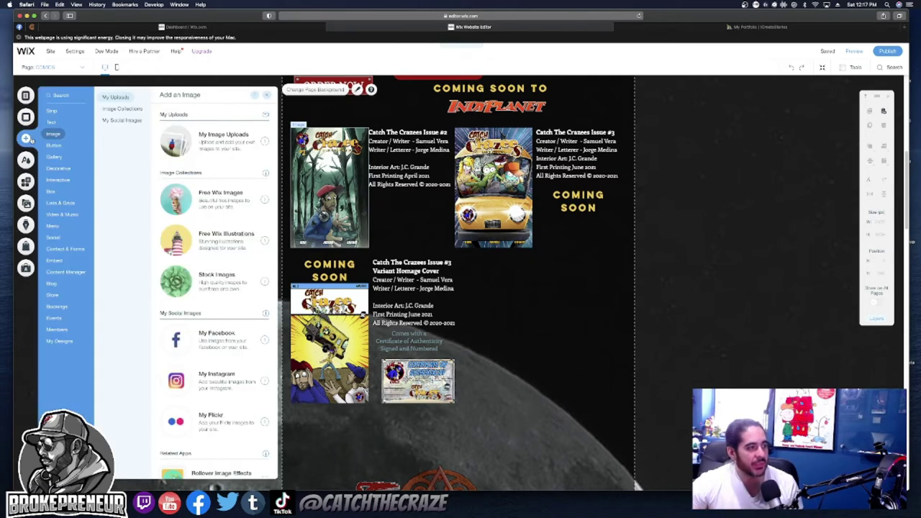
pyautogui.click(233, 147)
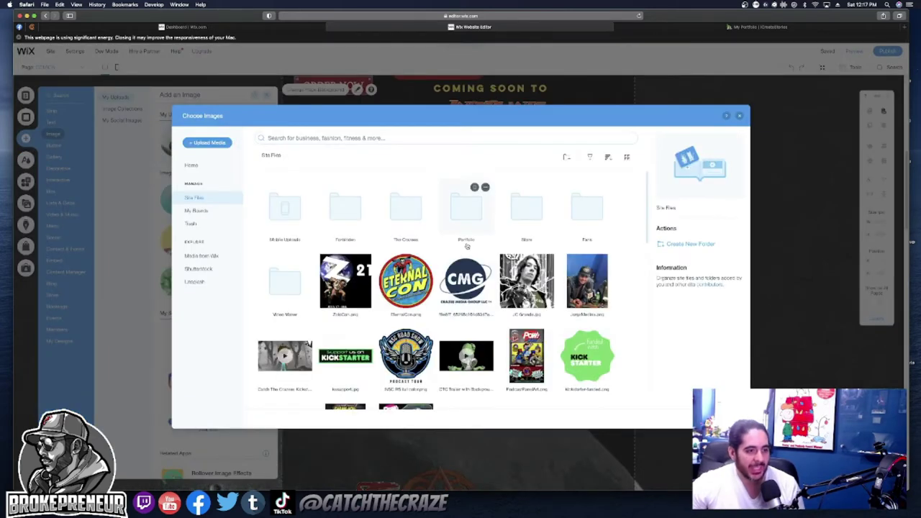
pyautogui.doubleClick(412, 234)
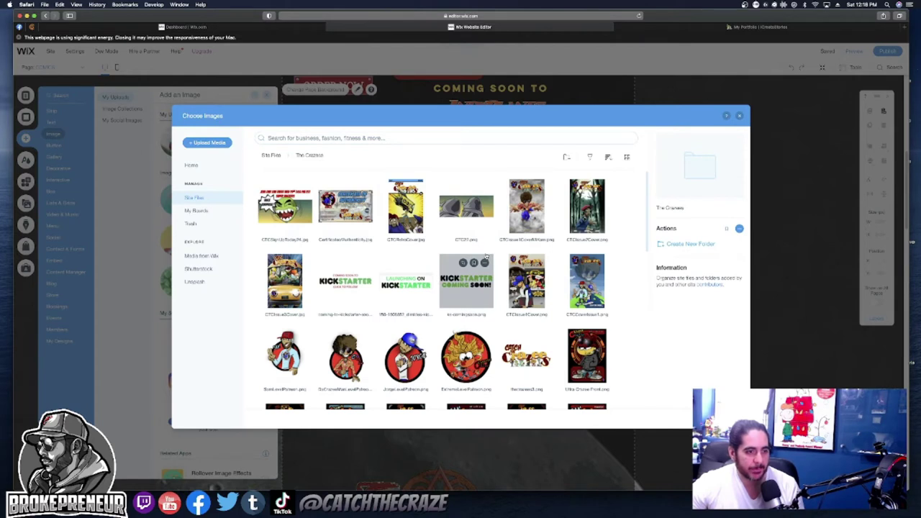
pyautogui.scroll(-5, 486, 257)
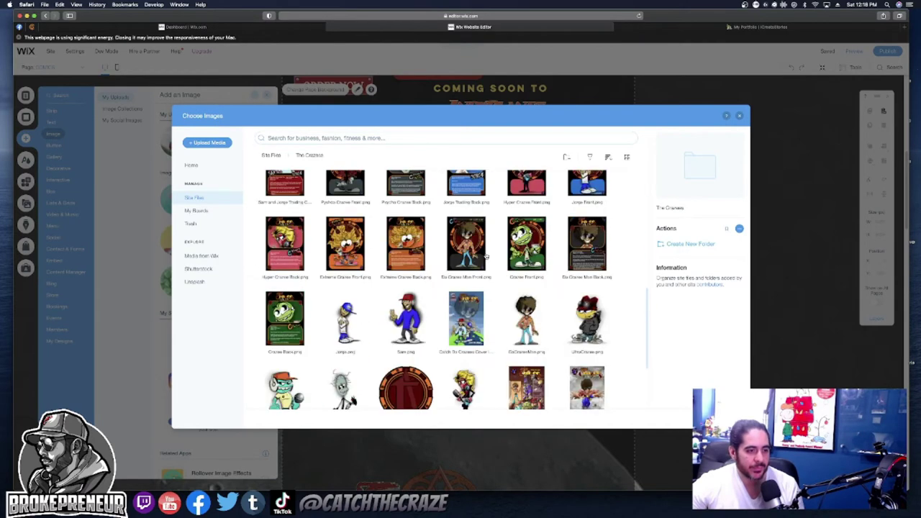
pyautogui.scroll(-5, 486, 257)
pyautogui.scroll(10, 486, 257)
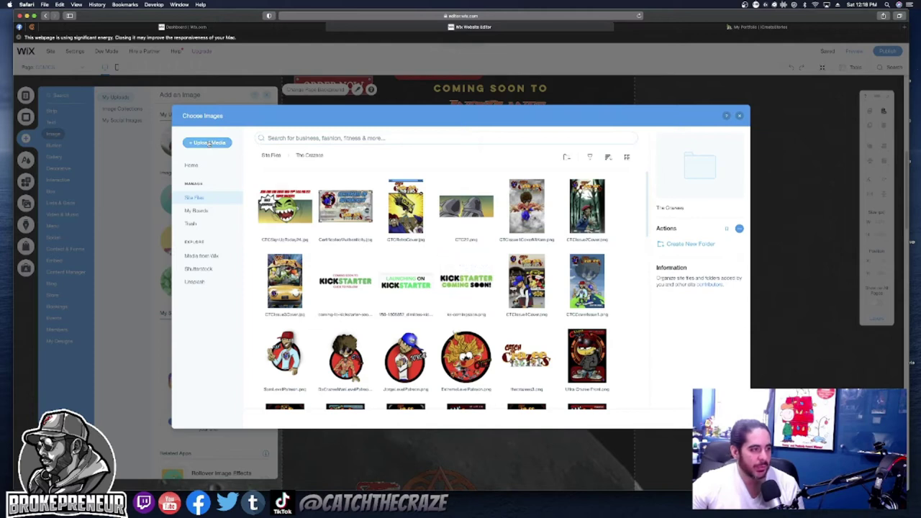
# - Start a media upload from the computer and open the PNG folder inside TheCrazees on the My Book drive
pyautogui.click(209, 143)
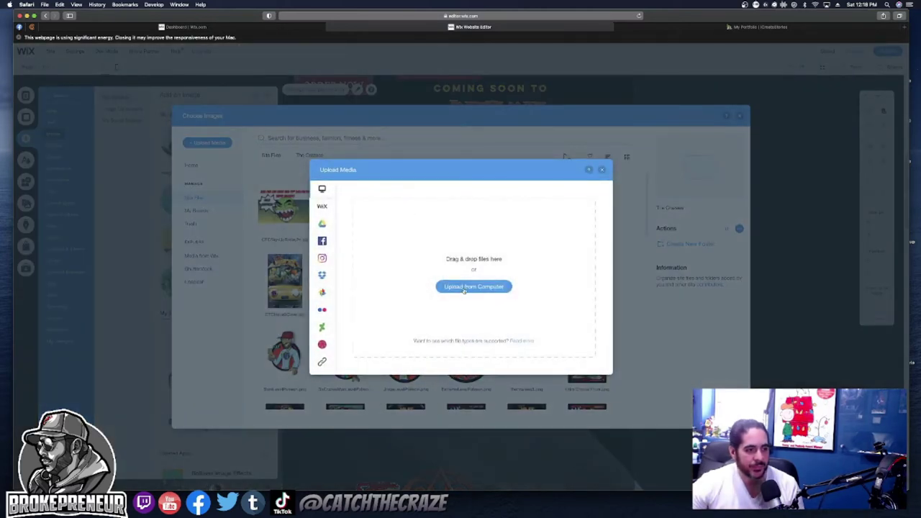
pyautogui.click(466, 287)
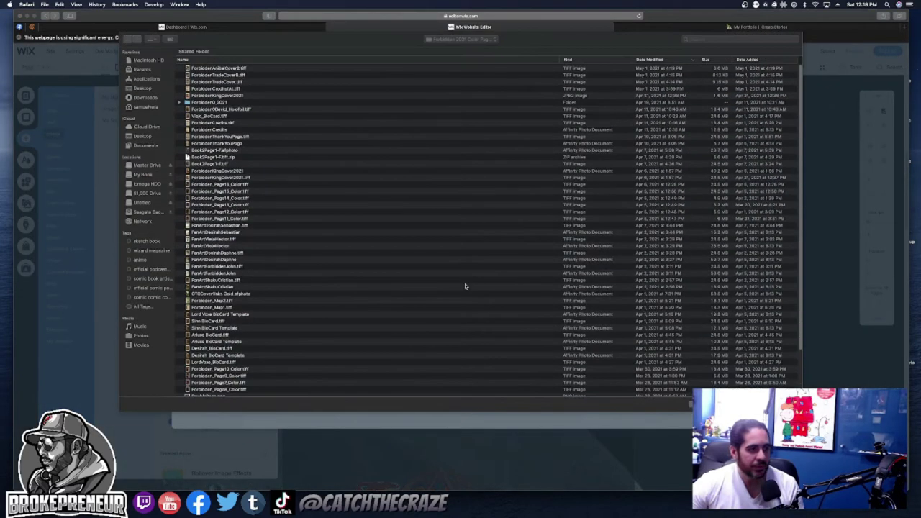
pyautogui.click(143, 175)
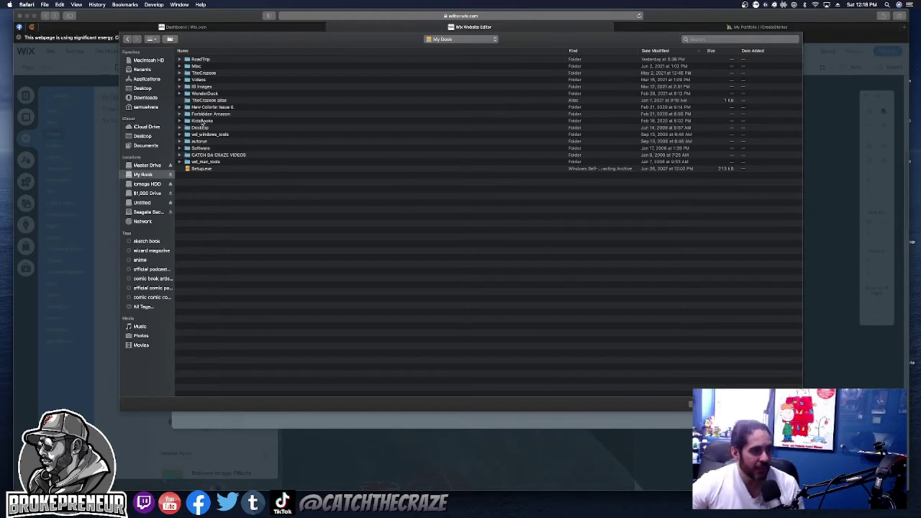
pyautogui.click(201, 74)
pyautogui.doubleClick(201, 74)
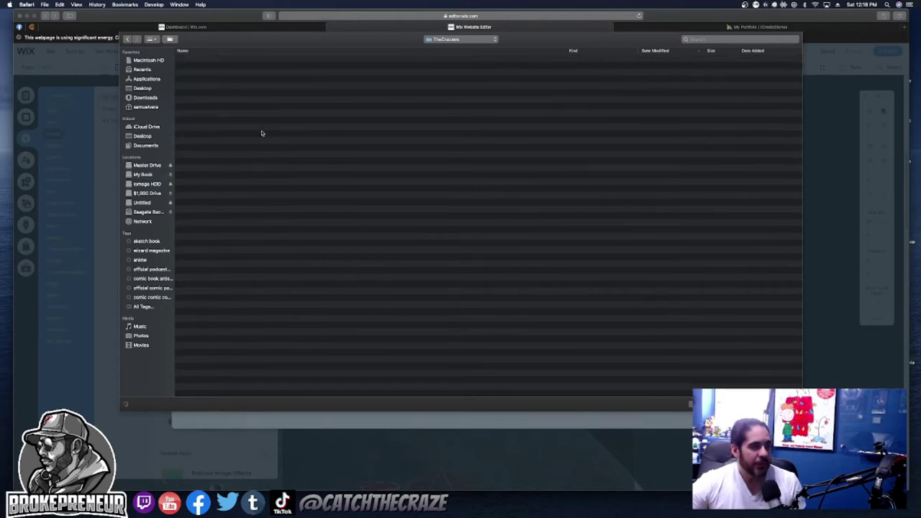
pyautogui.click(211, 51)
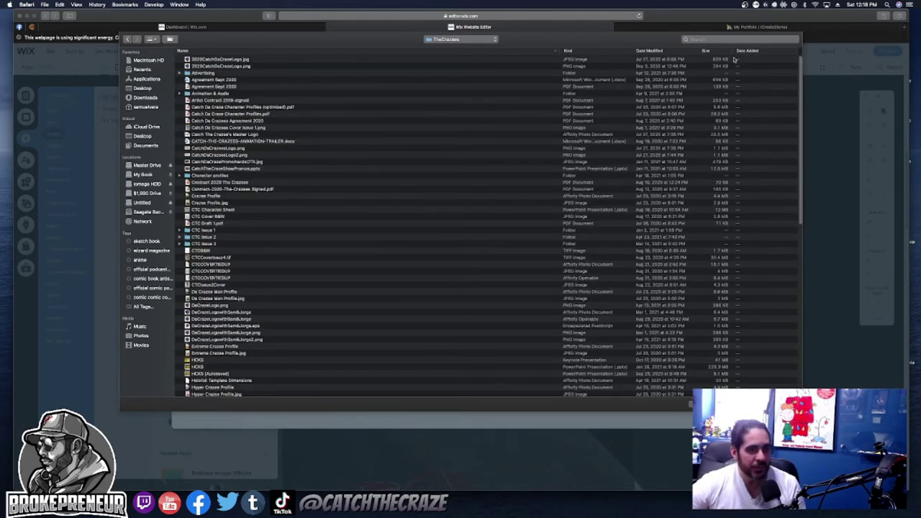
pyautogui.click(611, 52)
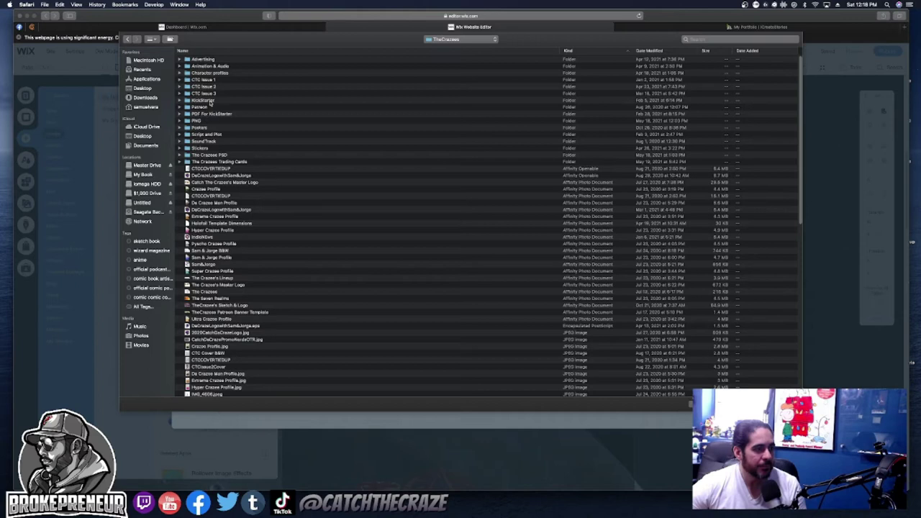
pyautogui.doubleClick(199, 121)
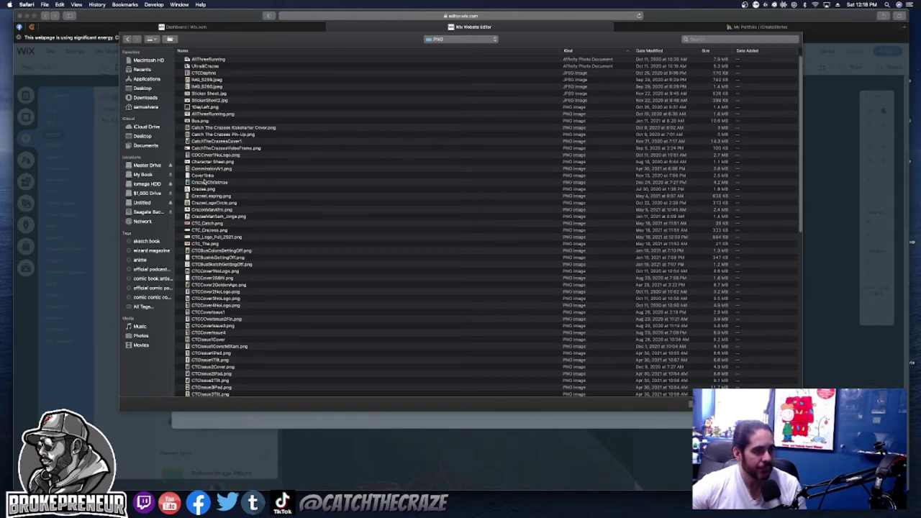
# - Sort the PNG folder by date modified and preview superbackercard.png, CommissionArt.png, the Issue 3 iPad image and CTCCover2GoldenAge.png
pyautogui.click(651, 50)
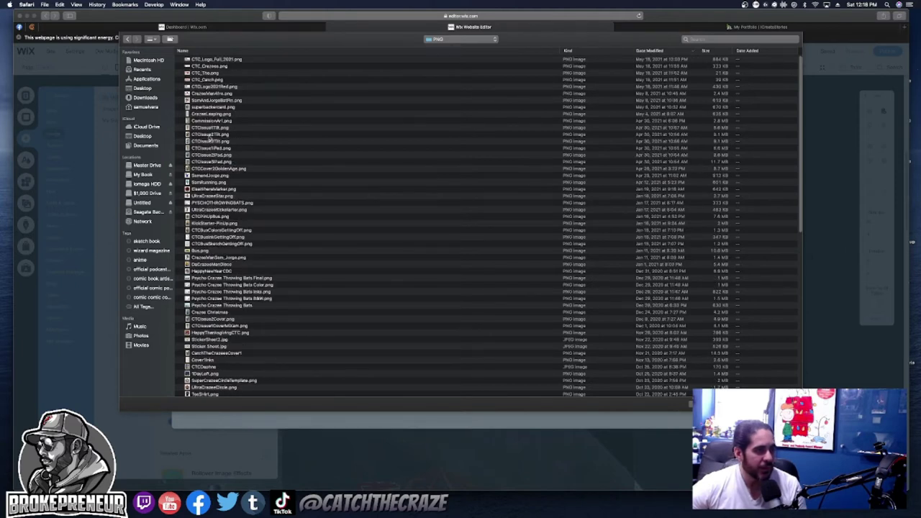
pyautogui.click(208, 107)
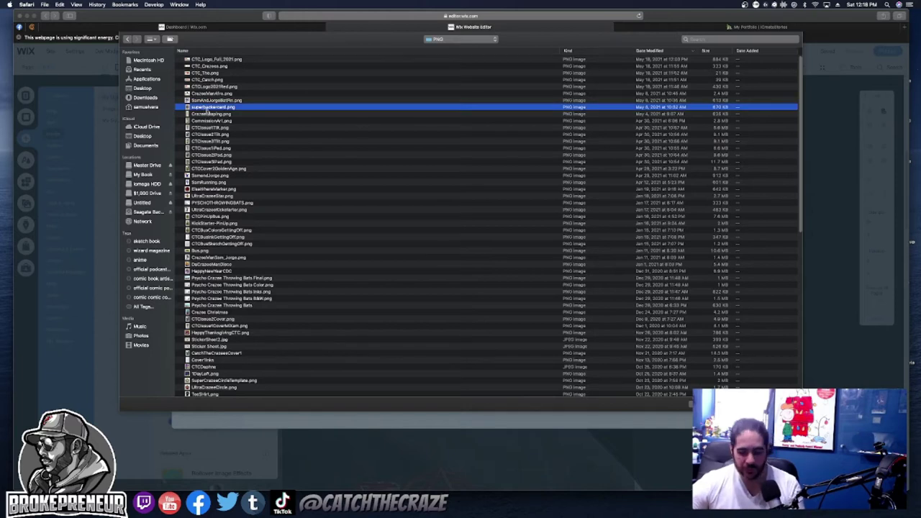
pyautogui.press('space')
pyautogui.press('space')
pyautogui.click(205, 121)
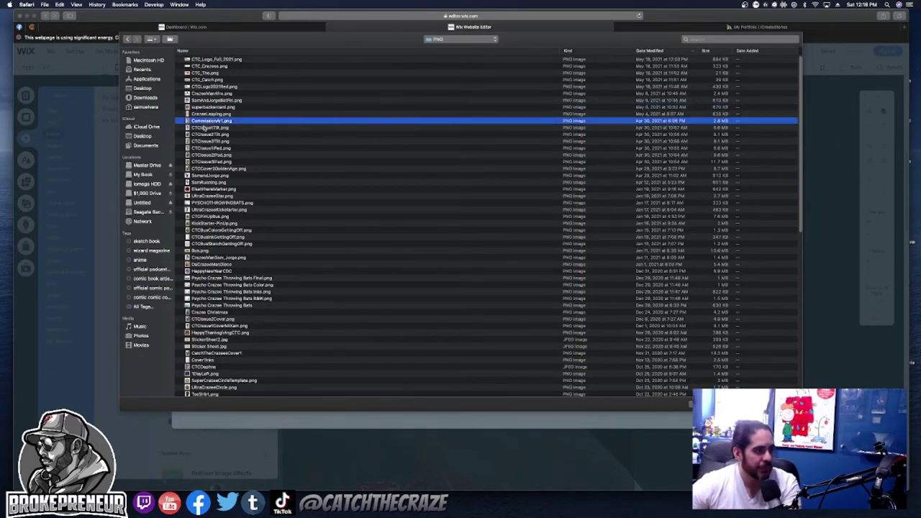
pyautogui.press('space')
pyautogui.press('space')
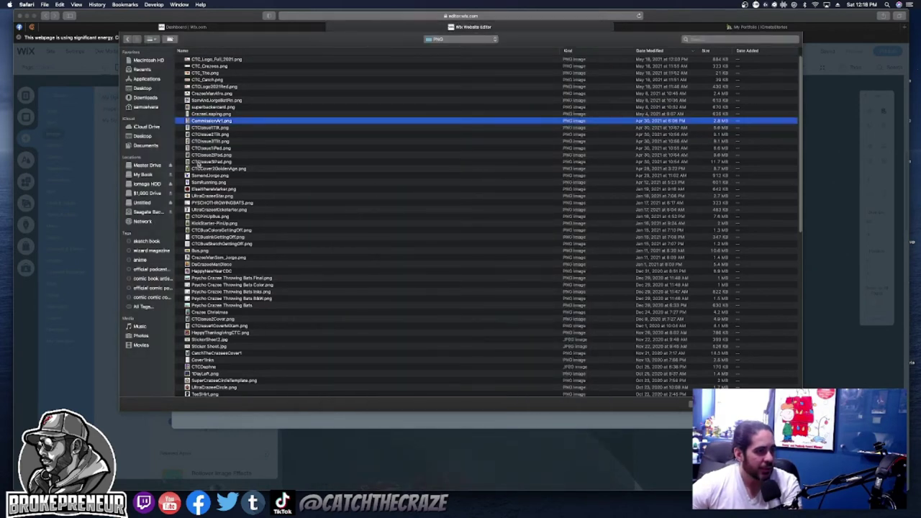
pyautogui.click(182, 162)
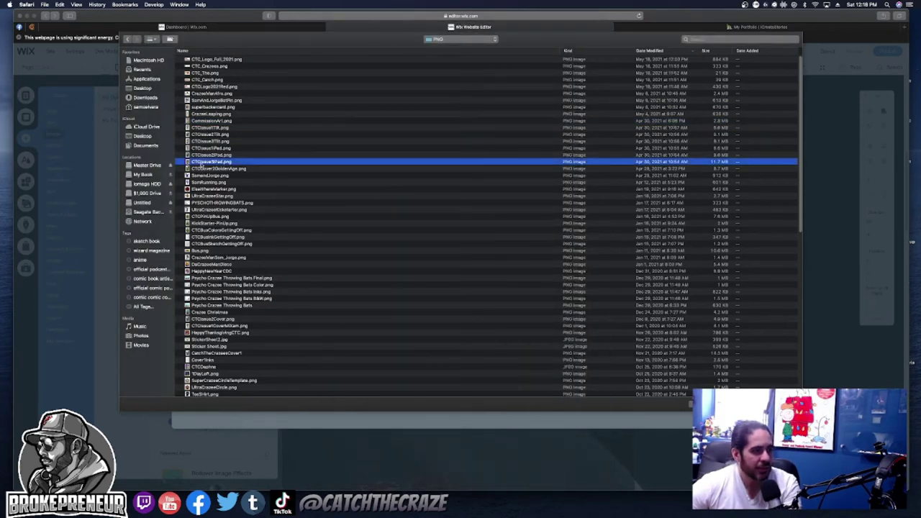
pyautogui.press('space')
pyautogui.press('space')
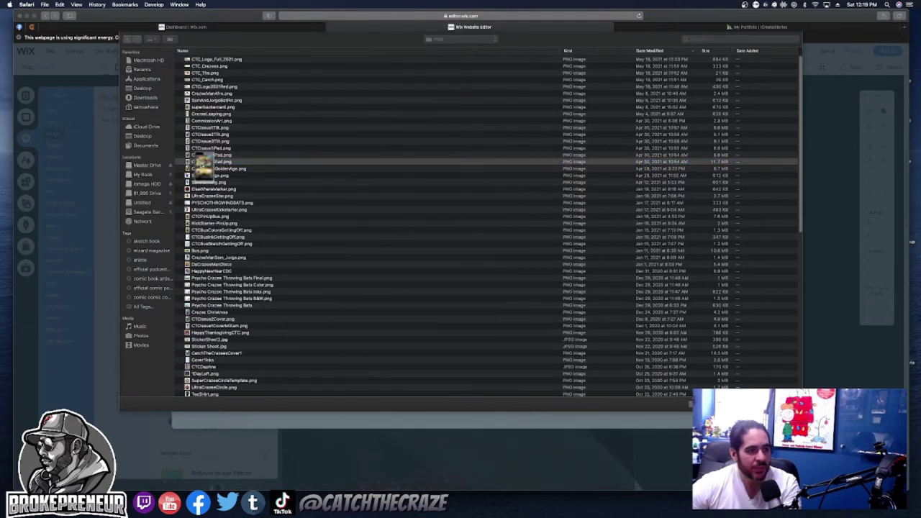
pyautogui.click(191, 169)
pyautogui.press('space')
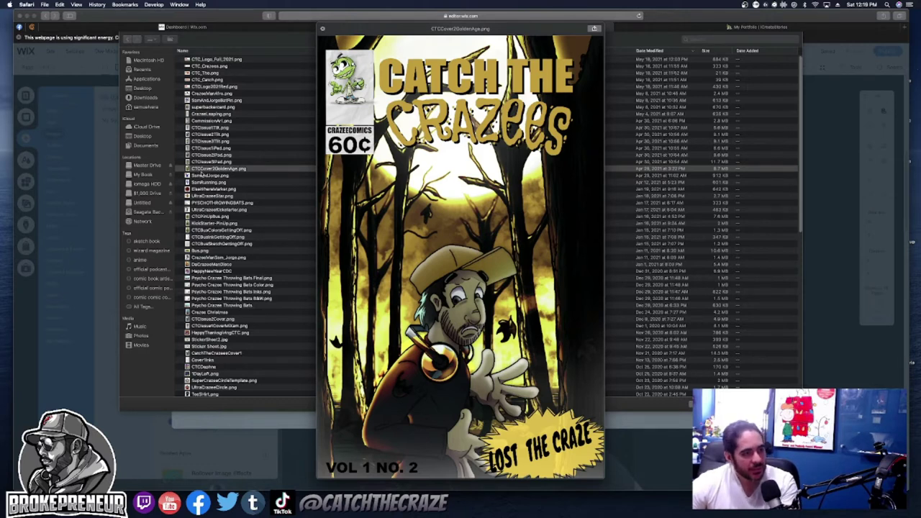
# - Close the current preview, open the CTC Issue 3 folder inside TheCrazees and preview CTC_AtDoorCover_B_W4.afphoto
pyautogui.press('space')
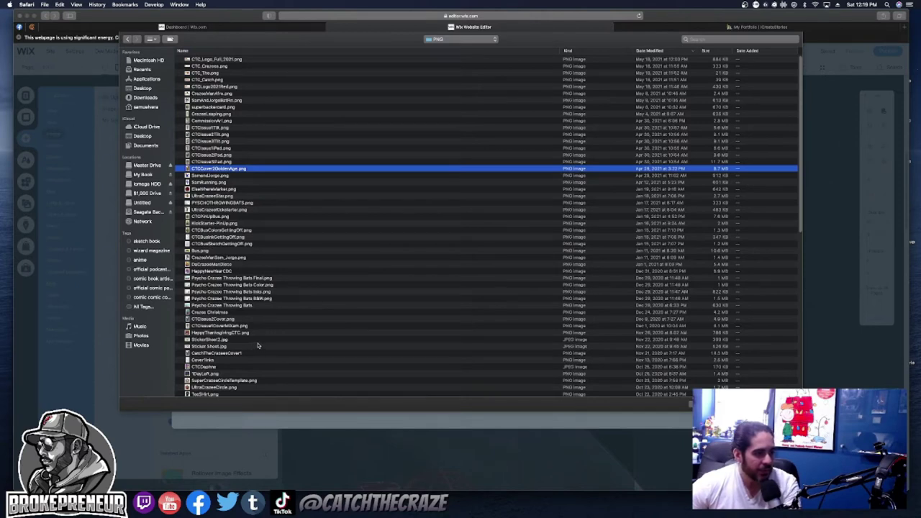
pyautogui.click(127, 39)
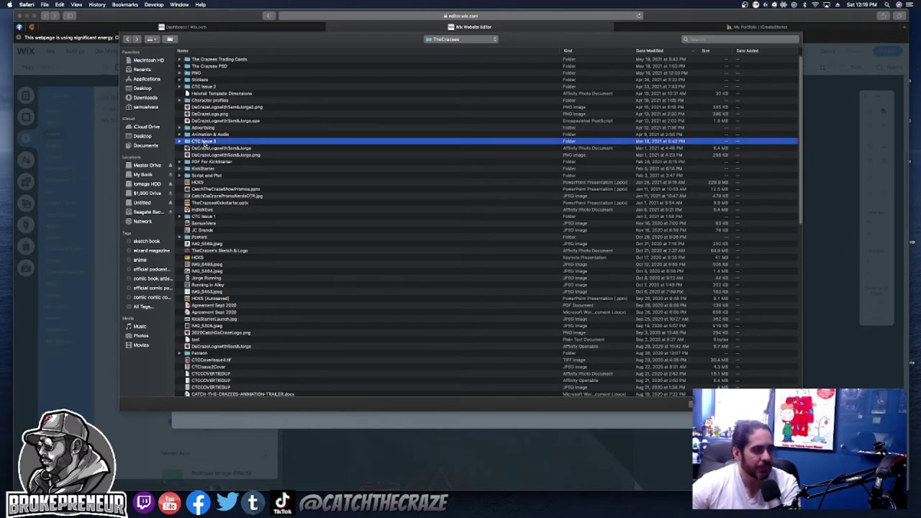
pyautogui.doubleClick(205, 142)
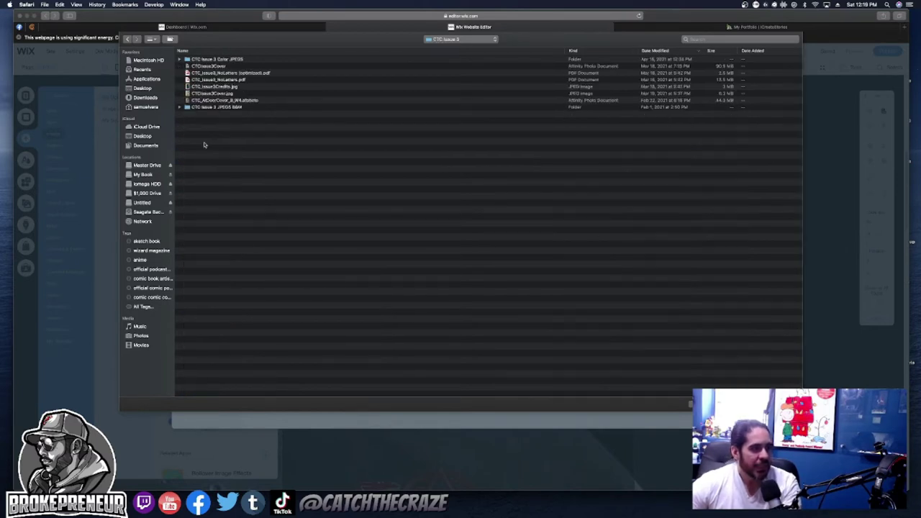
pyautogui.click(208, 94)
pyautogui.click(209, 101)
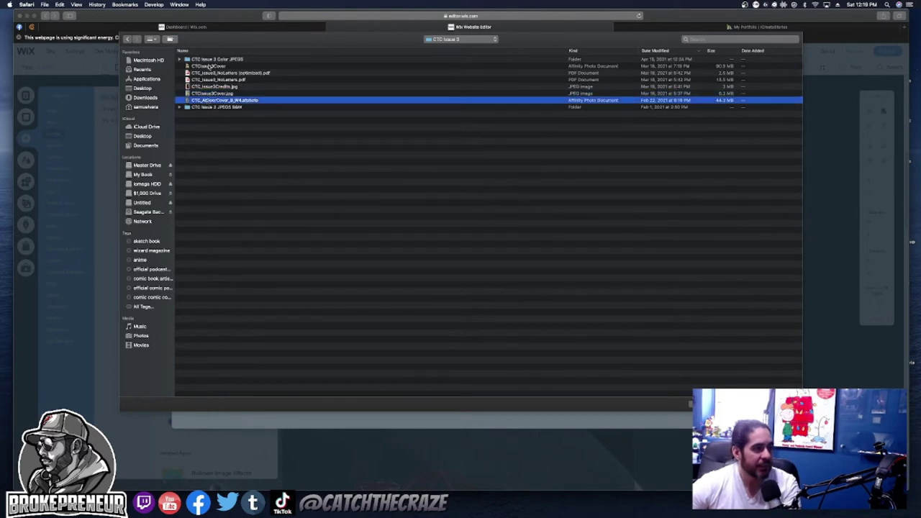
pyautogui.press('space')
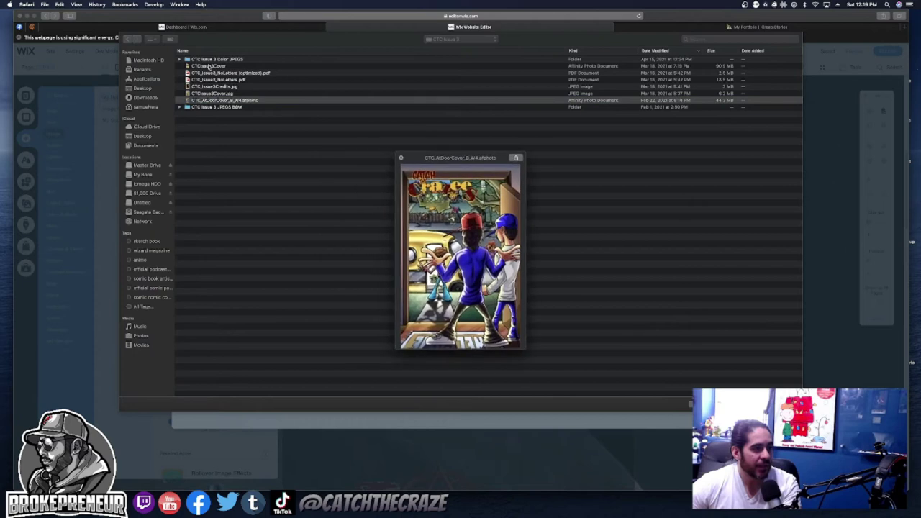
pyautogui.press('space')
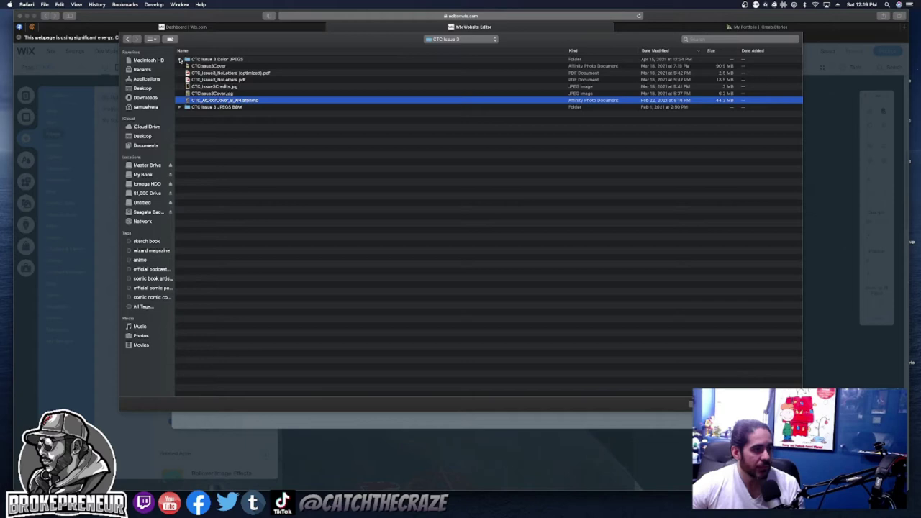
# - Check the contents of the CTC Issue 3 Color JPEGS folder and try to upload CTC_AtDoorCover_B_W4.afphoto
pyautogui.click(180, 59)
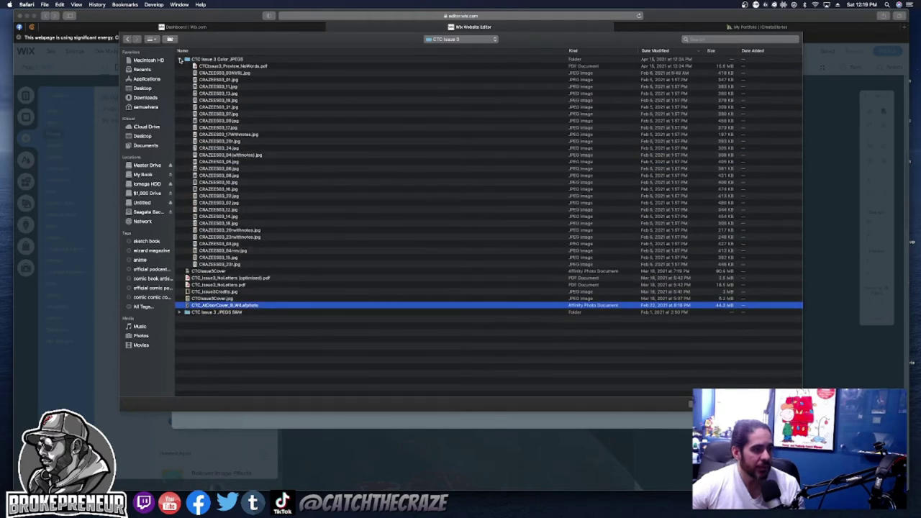
pyautogui.click(181, 60)
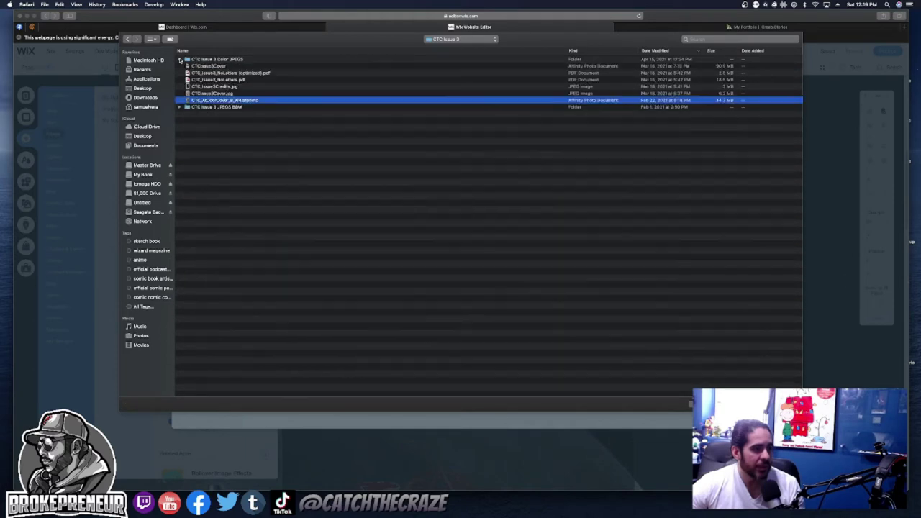
pyautogui.doubleClick(188, 100)
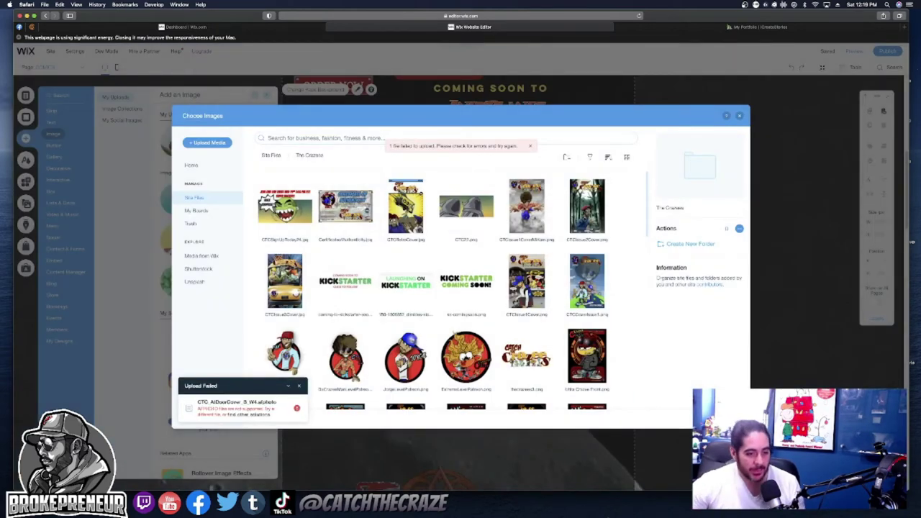
# - Switch to Finder and open the Character profiles folder on the Desktop
pyautogui.moveTo(605, 508)
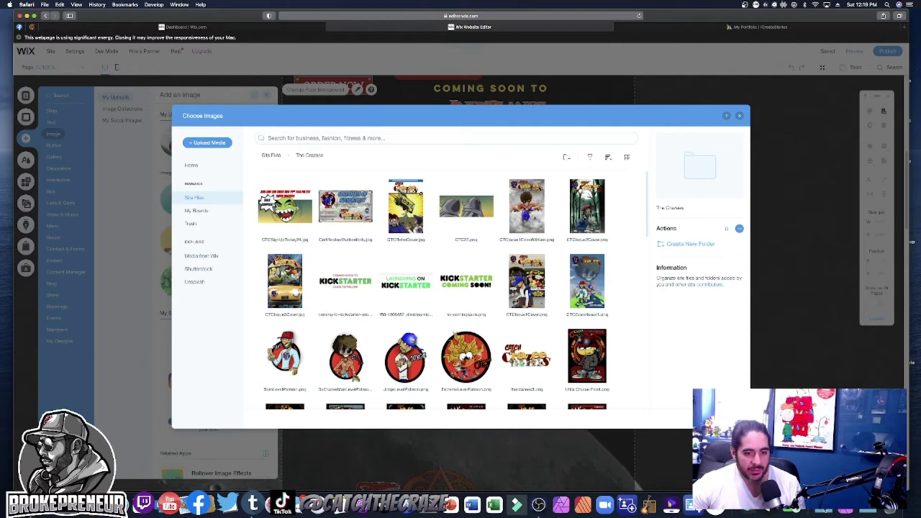
pyautogui.click(824, 507)
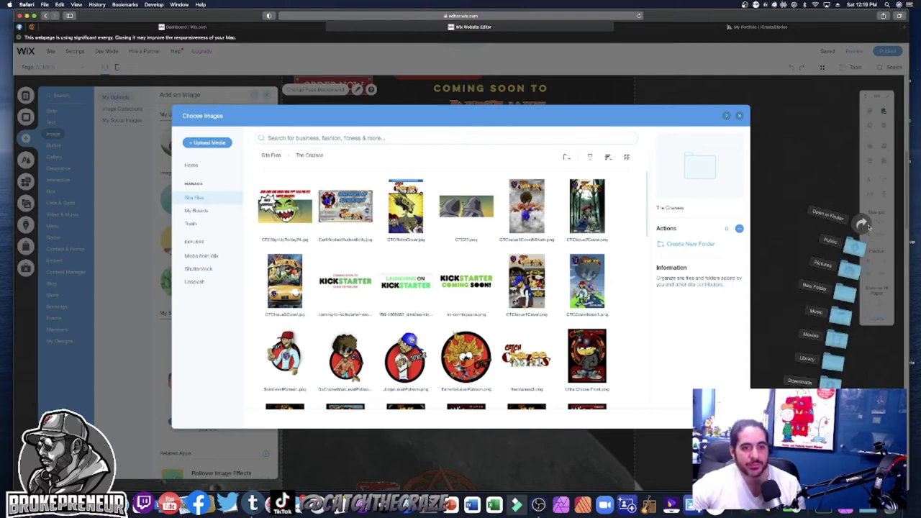
pyautogui.click(814, 221)
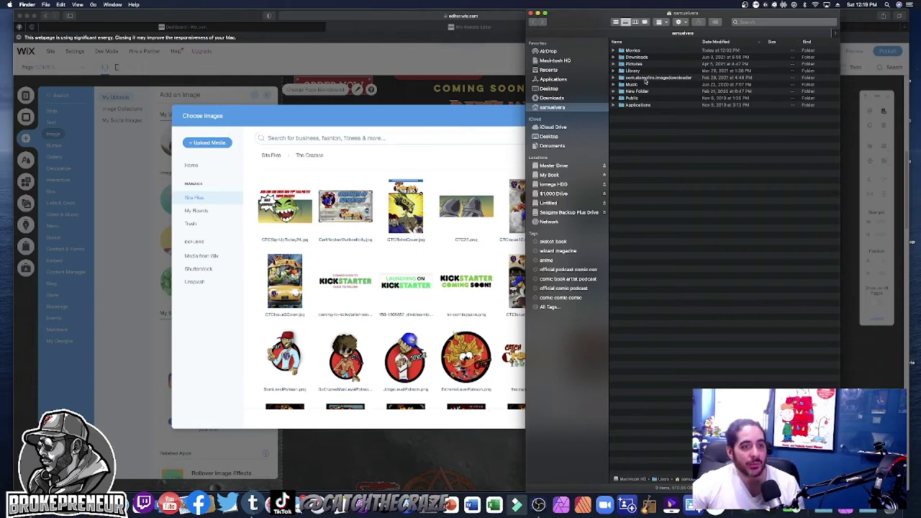
pyautogui.click(557, 87)
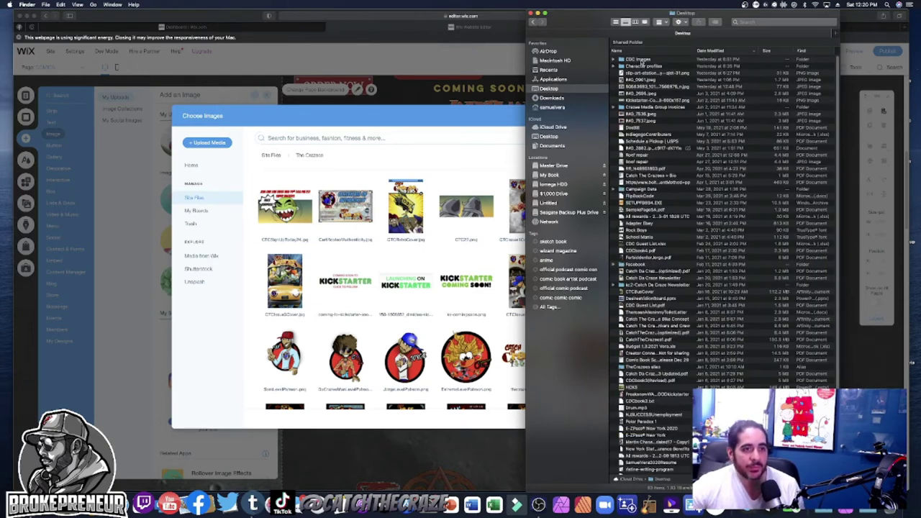
pyautogui.click(642, 67)
pyautogui.doubleClick(642, 66)
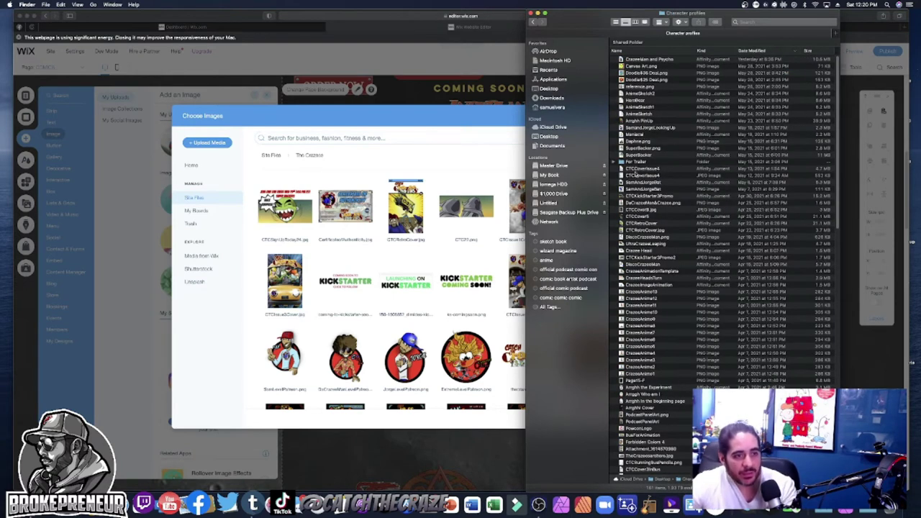
# - Preview the CTCRetroCover document and PodcastPanelArt.png in the Character profiles folder
pyautogui.click(639, 226)
pyautogui.press('space')
pyautogui.press('space')
pyautogui.click(639, 231)
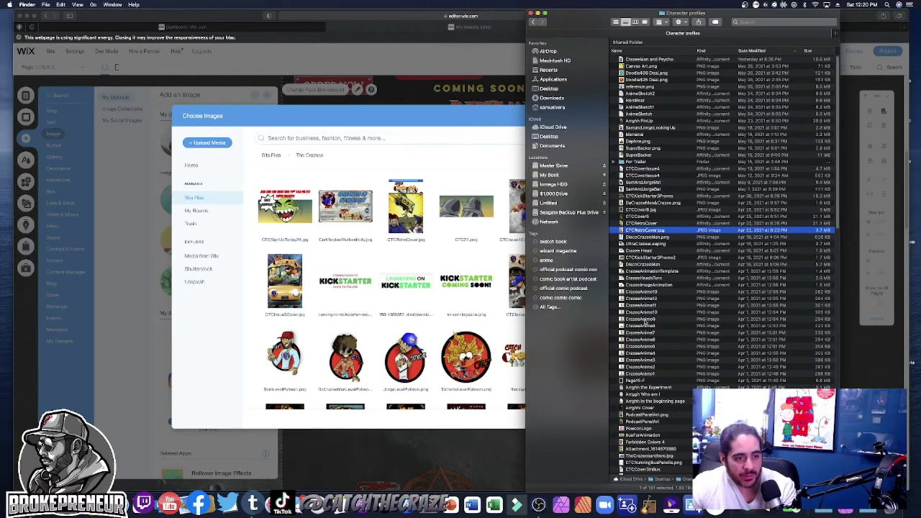
pyautogui.scroll(-3, 643, 356)
pyautogui.click(647, 353)
pyautogui.press('space')
pyautogui.press('space')
# - Look further down the file list past Forbidden Colors 4 and preview colored 2.jpg
pyautogui.scroll(-2, 645, 360)
pyautogui.scroll(-2, 643, 354)
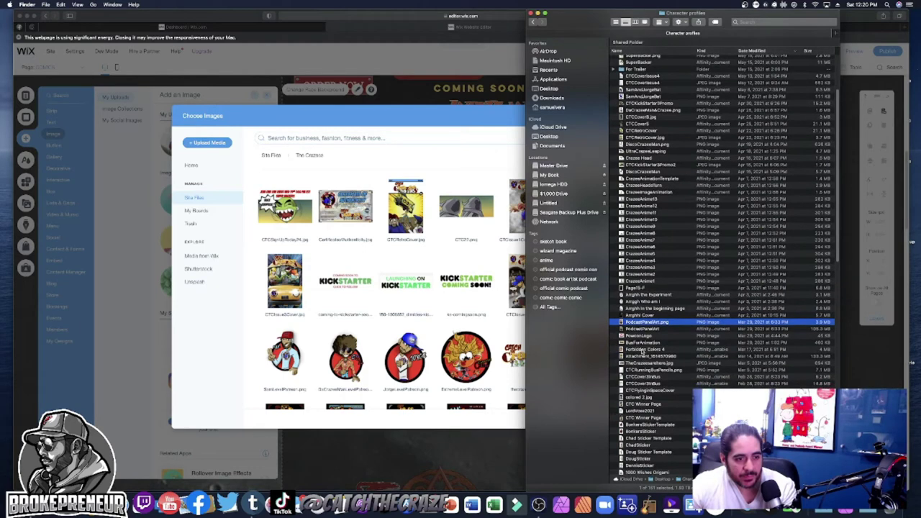
pyautogui.click(642, 350)
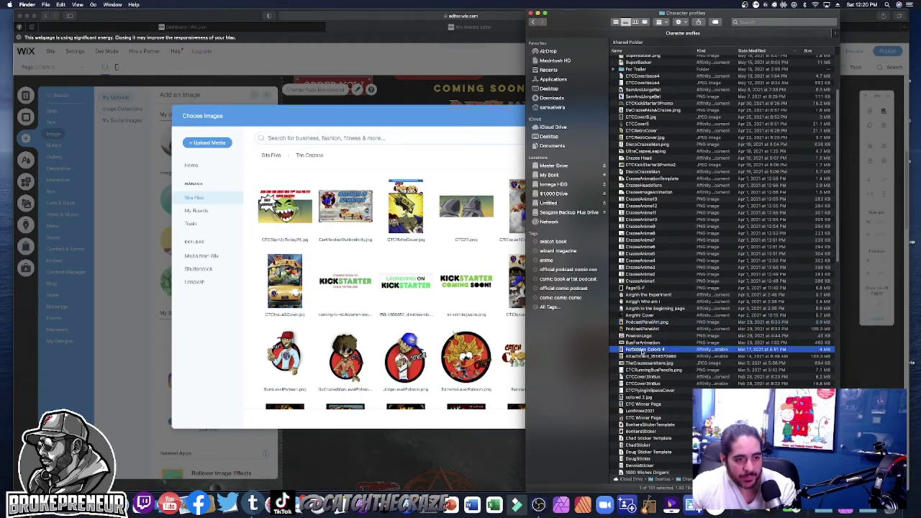
pyautogui.scroll(-2, 644, 360)
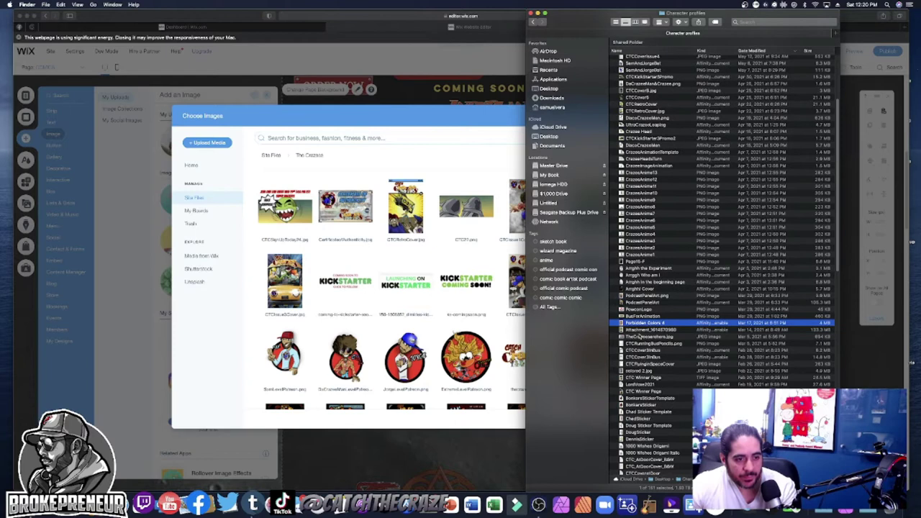
pyautogui.scroll(-3, 639, 332)
pyautogui.click(638, 323)
pyautogui.press('space')
pyautogui.press('space')
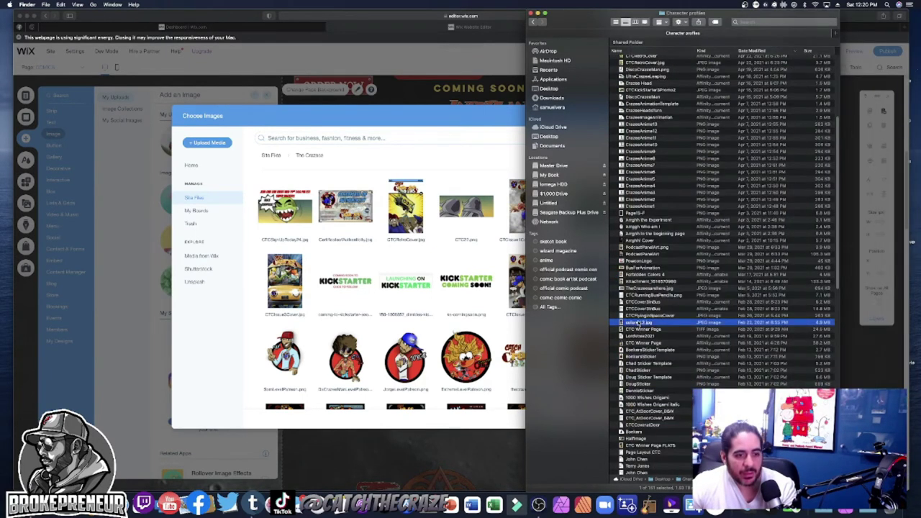
# - Preview the Affinity and TIFF versions of CTC Winner Page, plus the CTC Winner Page FLATS image
pyautogui.click(620, 330)
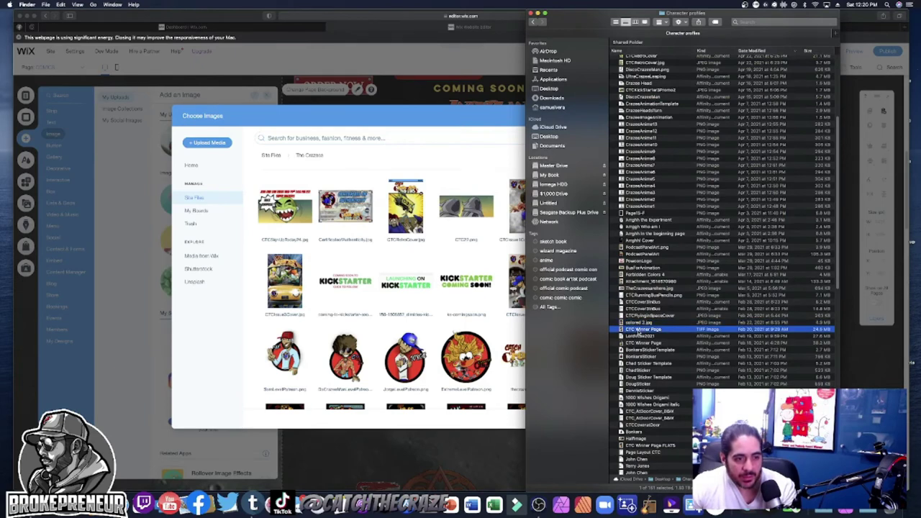
pyautogui.click(641, 344)
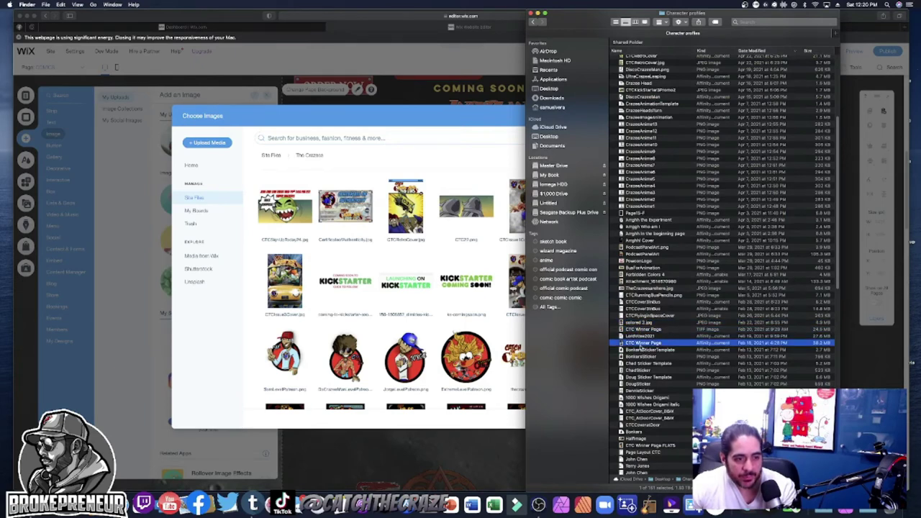
pyautogui.press('space')
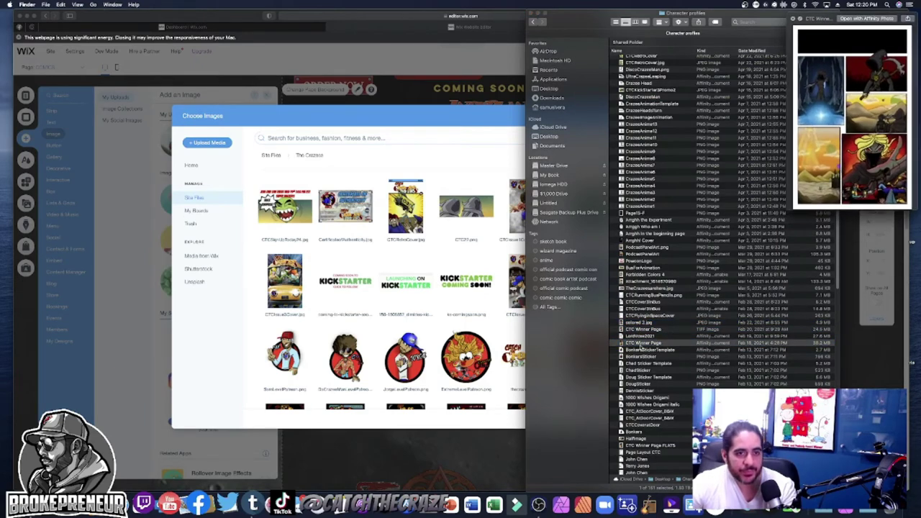
pyautogui.press('space')
pyautogui.click(638, 330)
pyautogui.press('space')
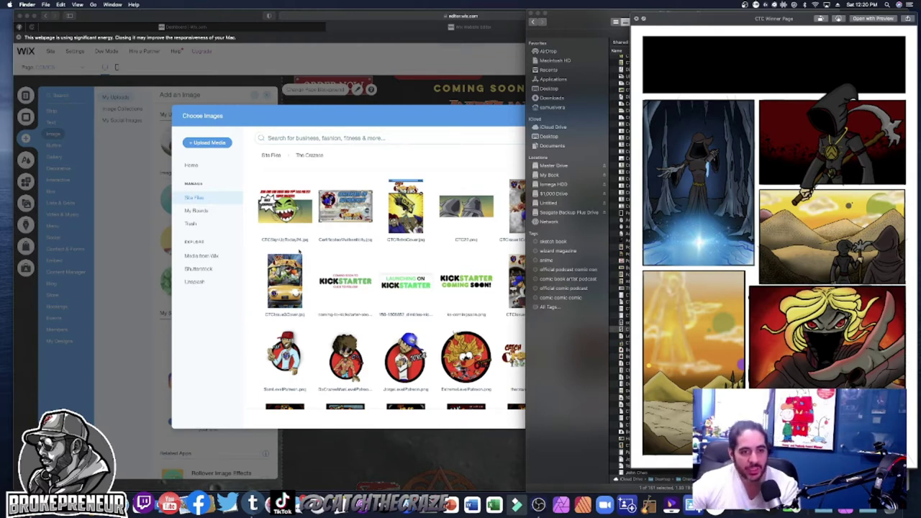
pyautogui.press('space')
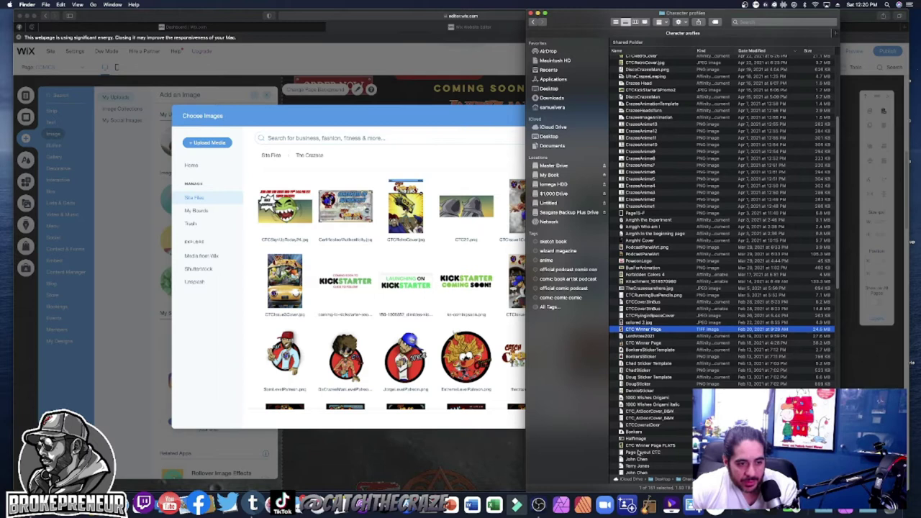
pyautogui.click(638, 446)
pyautogui.press('space')
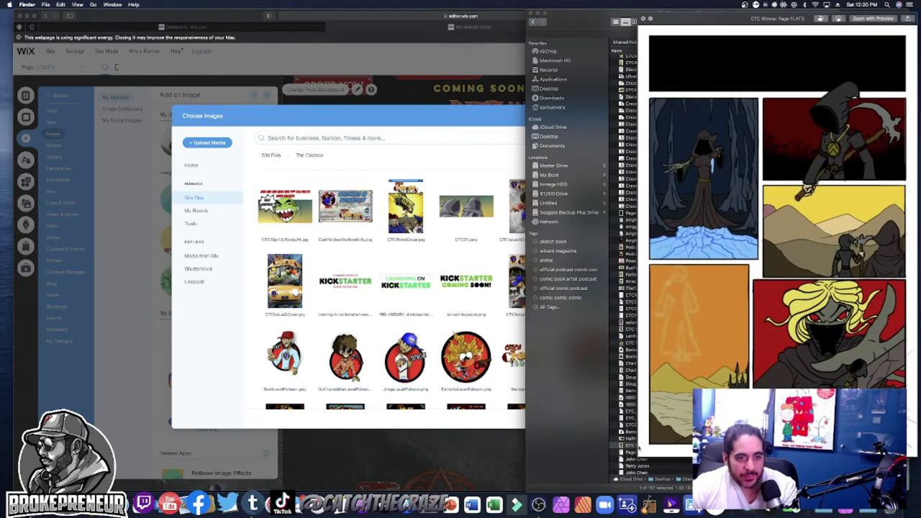
pyautogui.press('space')
# - Look through the rest of the Character profiles file list for a usable cover image
pyautogui.scroll(-5, 638, 448)
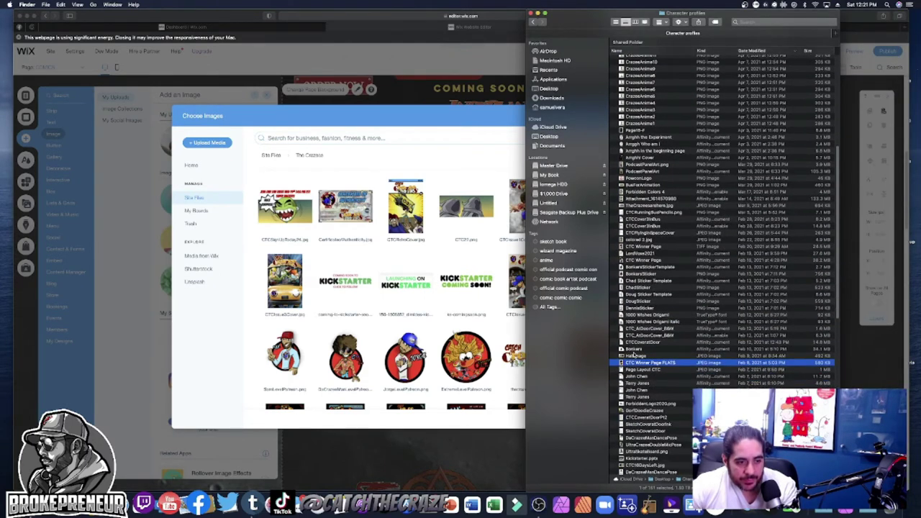
pyautogui.scroll(-3, 634, 354)
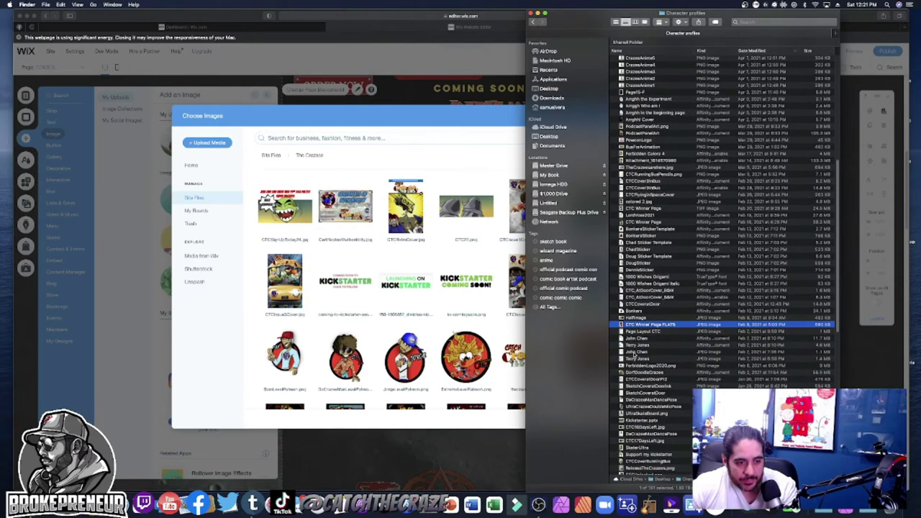
pyautogui.scroll(-2, 645, 440)
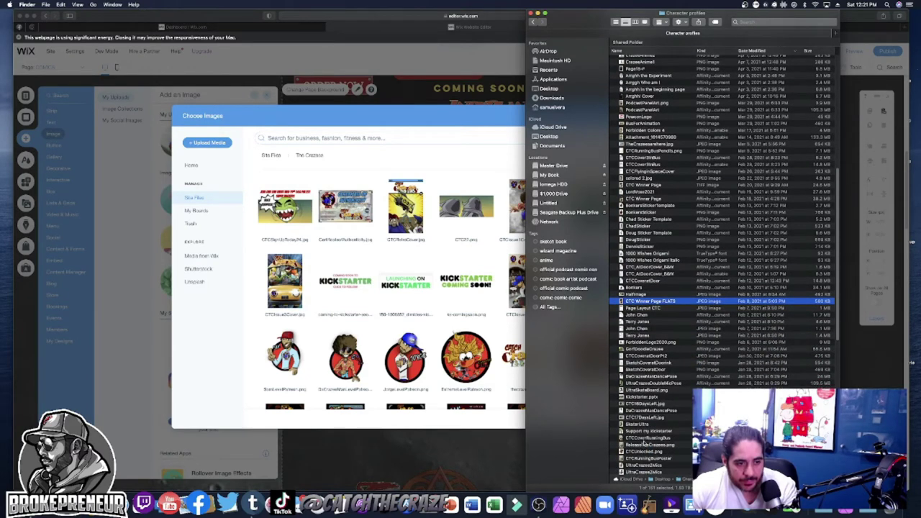
pyautogui.scroll(-2, 643, 444)
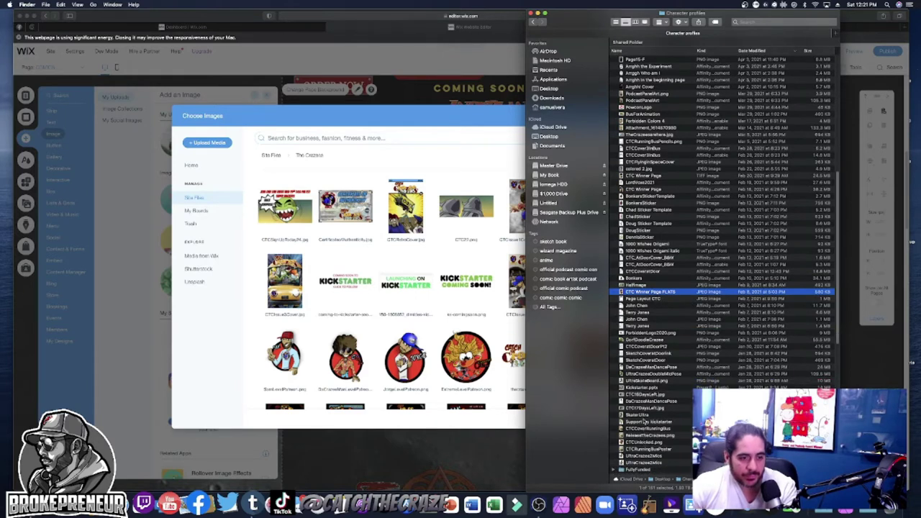
pyautogui.click(644, 423)
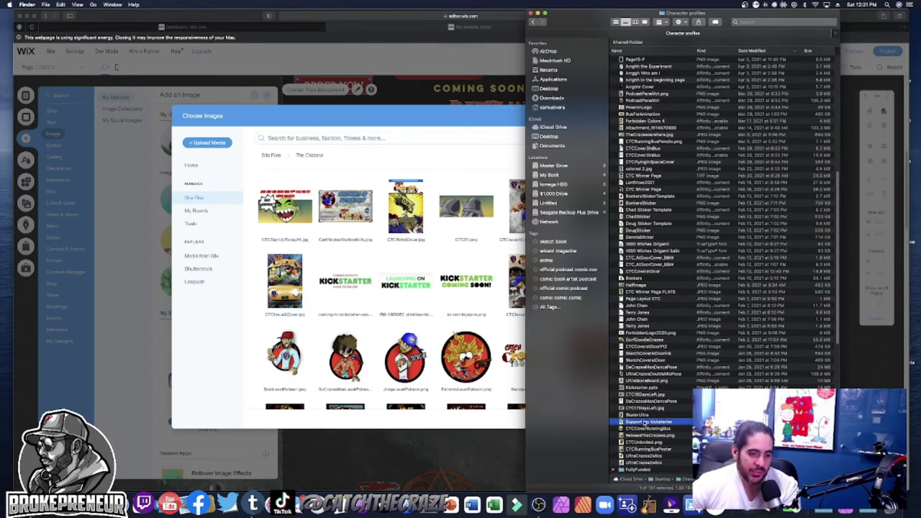
pyautogui.scroll(-10, 644, 422)
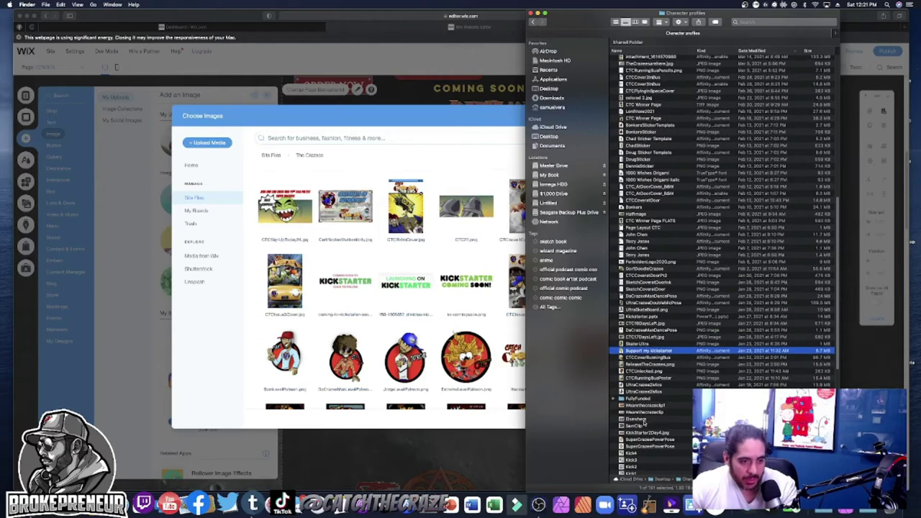
pyautogui.scroll(-5, 644, 423)
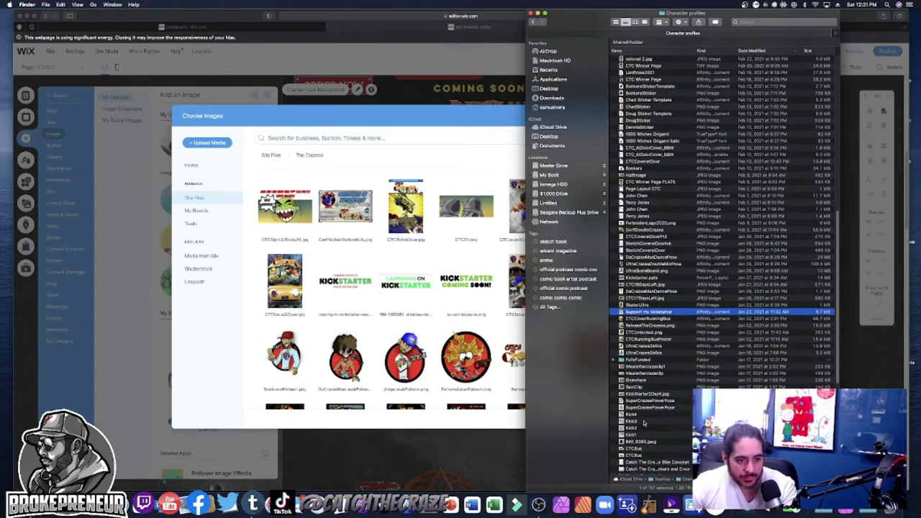
pyautogui.scroll(-6, 645, 423)
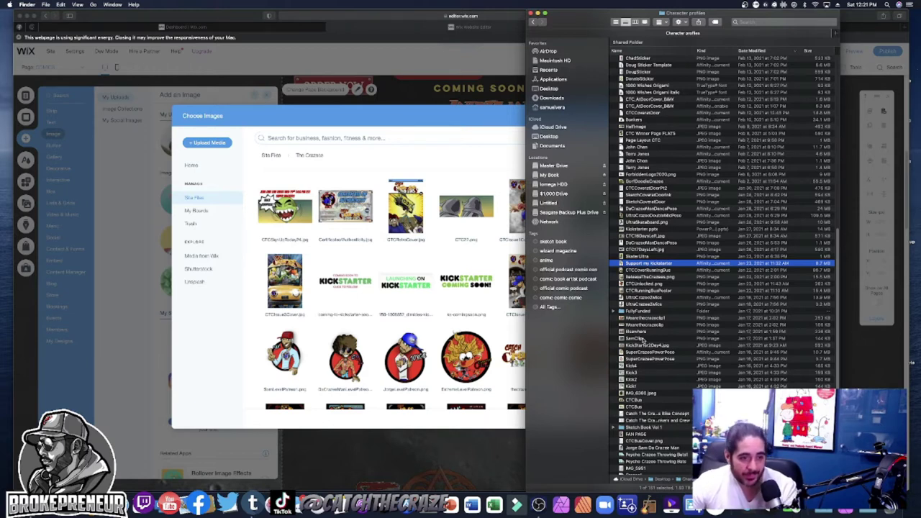
pyautogui.scroll(-2, 643, 340)
pyautogui.scroll(-5, 642, 340)
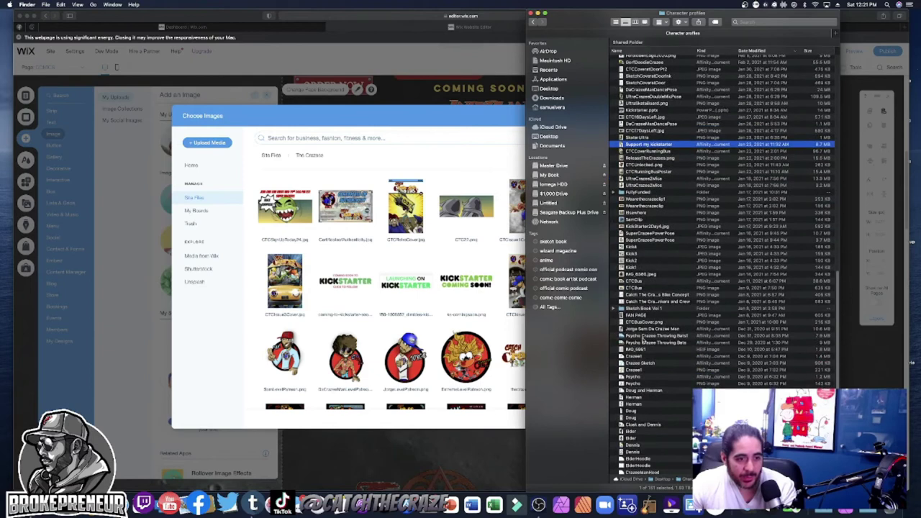
pyautogui.scroll(-5, 643, 340)
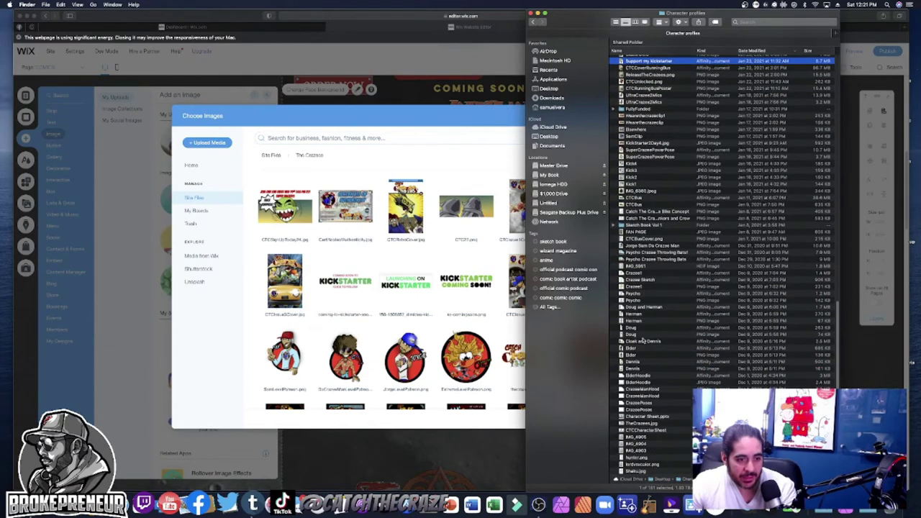
pyautogui.scroll(10, 643, 340)
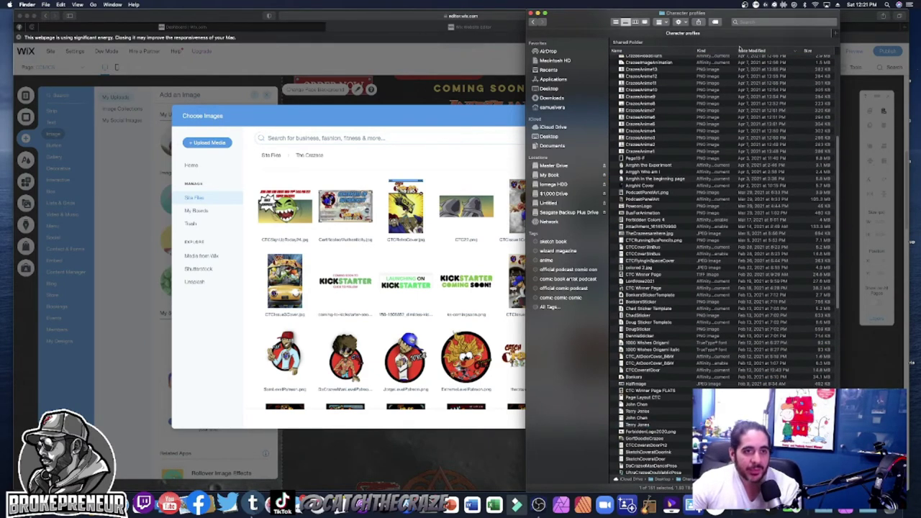
# - Search the Mac for "door" and preview CTC_AtDoorCover_B_W4.psd
pyautogui.click(750, 22)
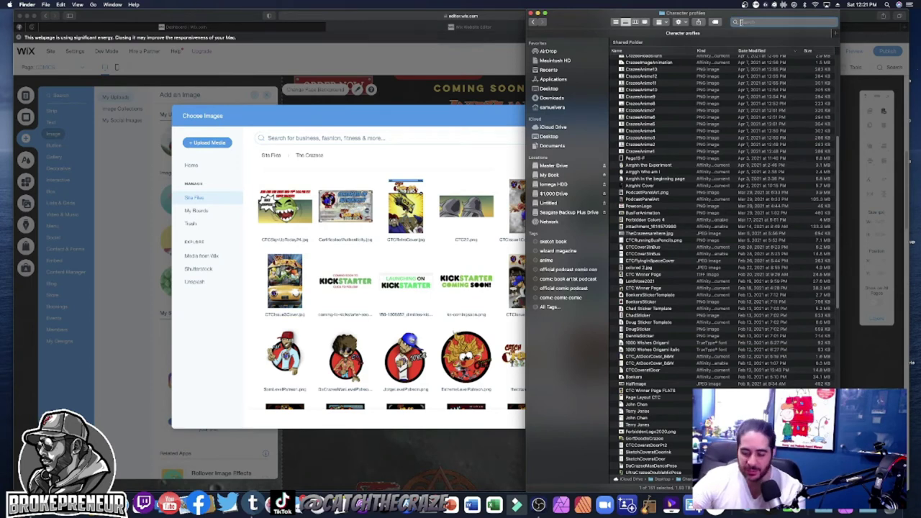
pyautogui.write('door')
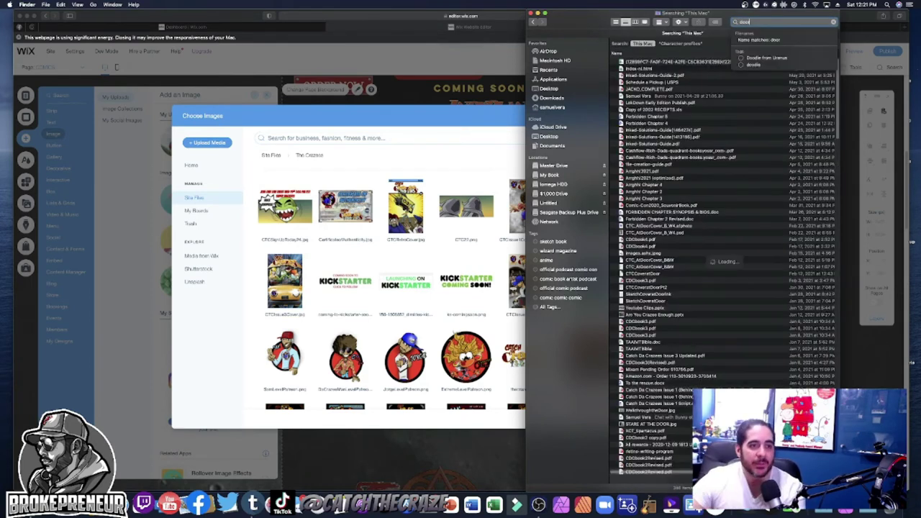
pyautogui.click(651, 235)
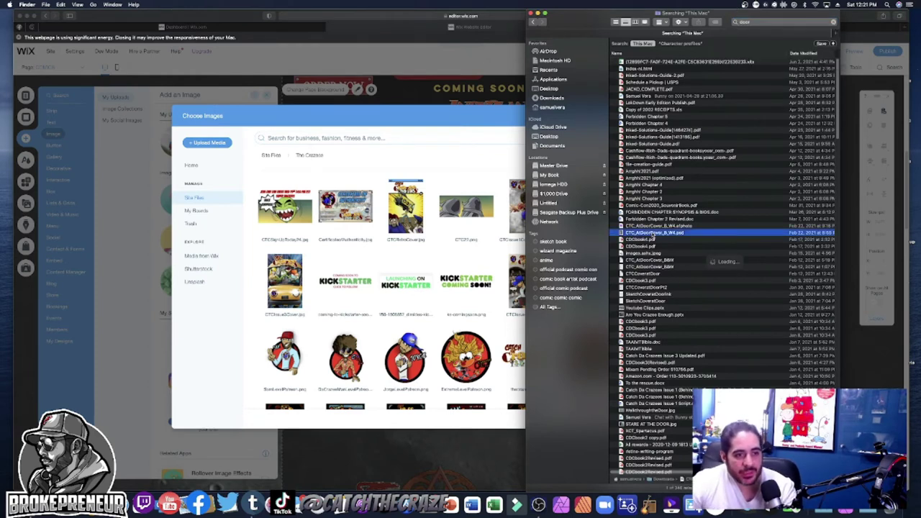
pyautogui.press('space')
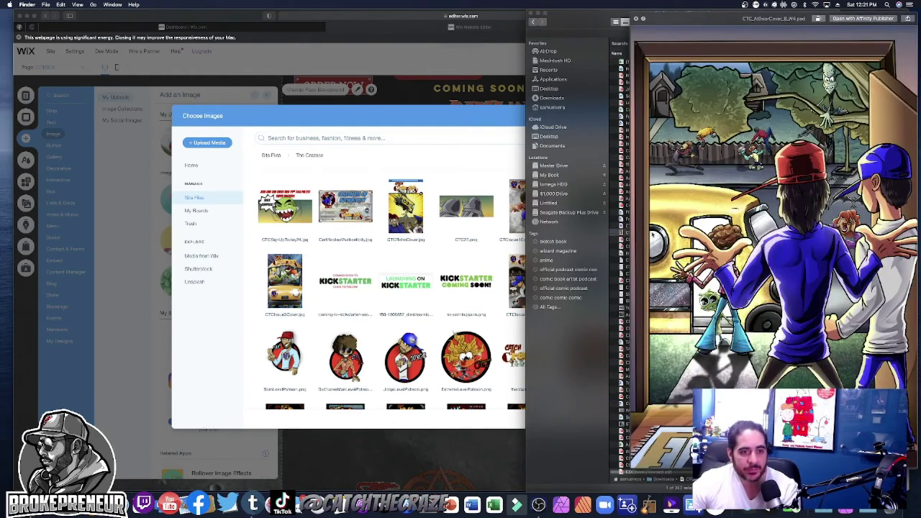
pyautogui.press('space')
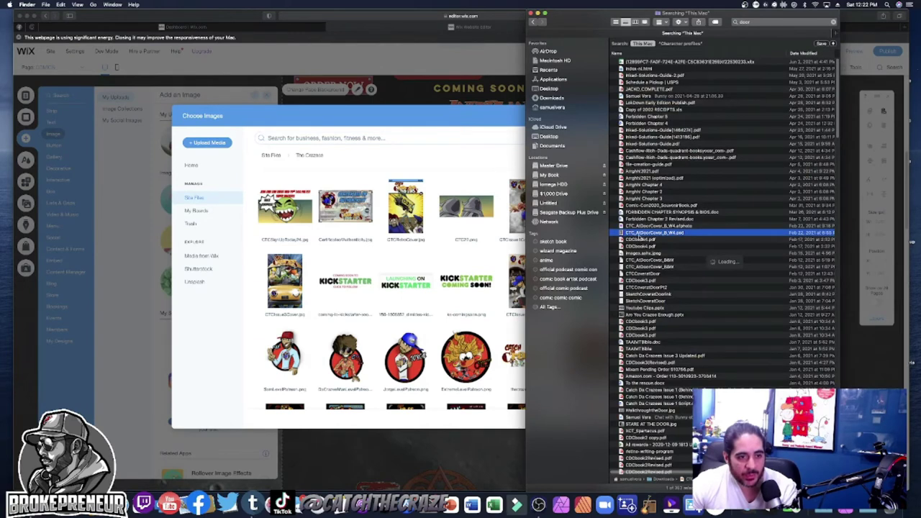
# - Open CTC_AtDoorCover_B_W4.afphoto in Affinity Photo, dismissing the file search window and the welcome panel
pyautogui.click(641, 226)
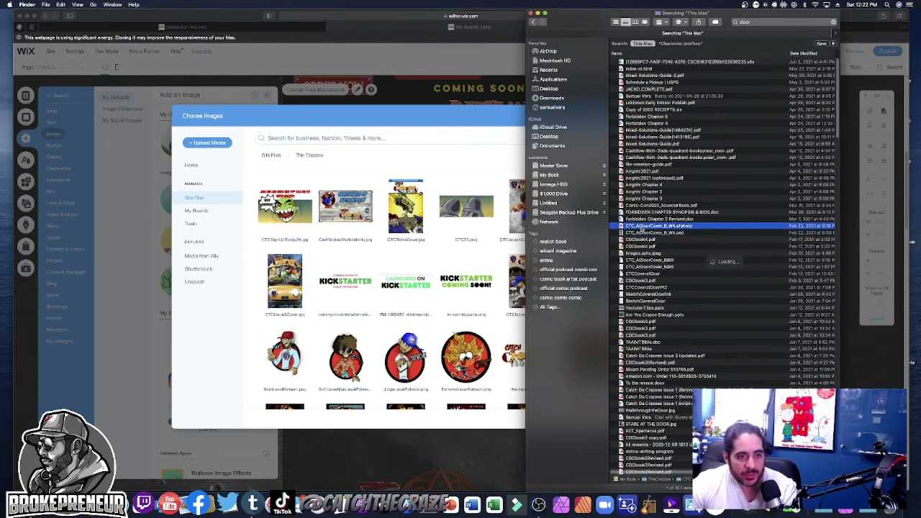
pyautogui.press('space')
pyautogui.press('space')
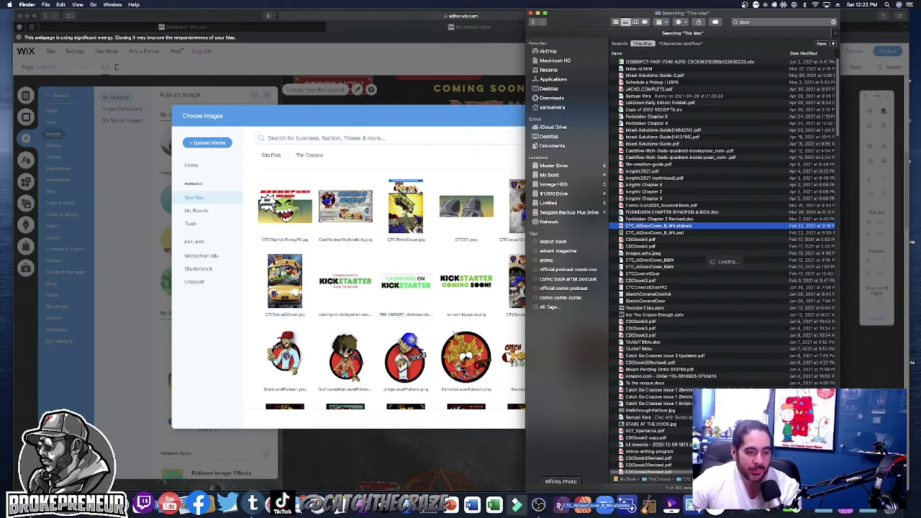
pyautogui.click(531, 13)
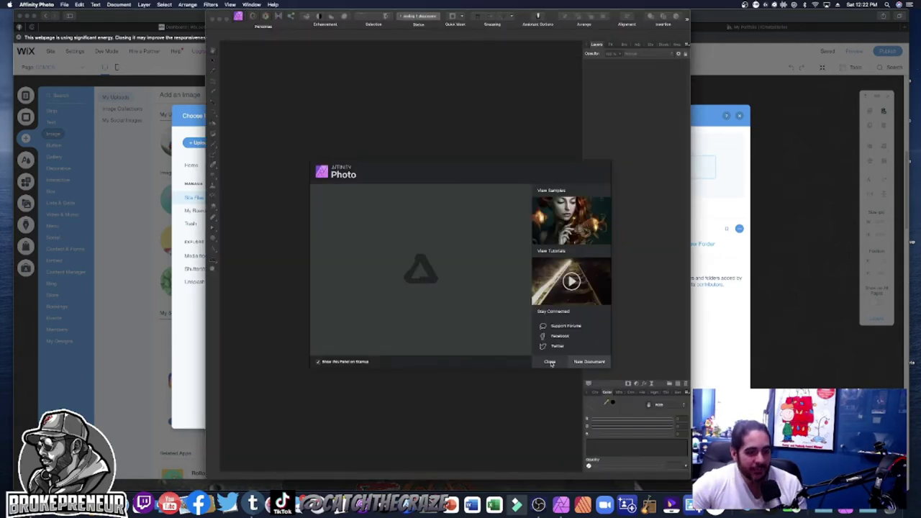
pyautogui.click(550, 362)
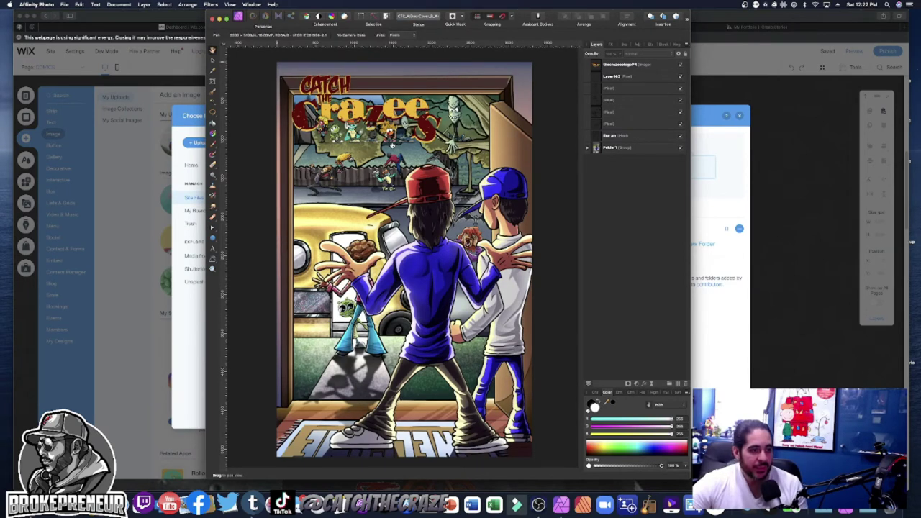
# - Set up a JPEG export of the whole cover at best quality with a height of 1200 px
pyautogui.click(66, 5)
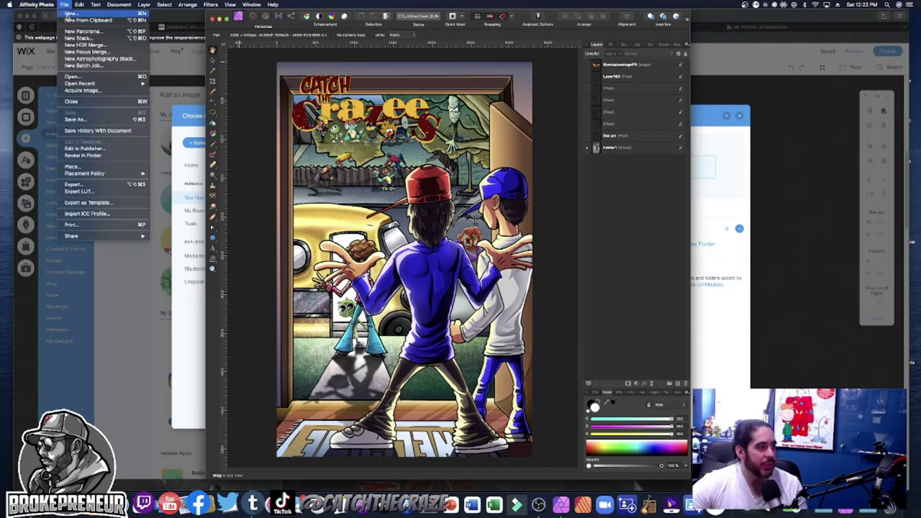
pyautogui.click(73, 184)
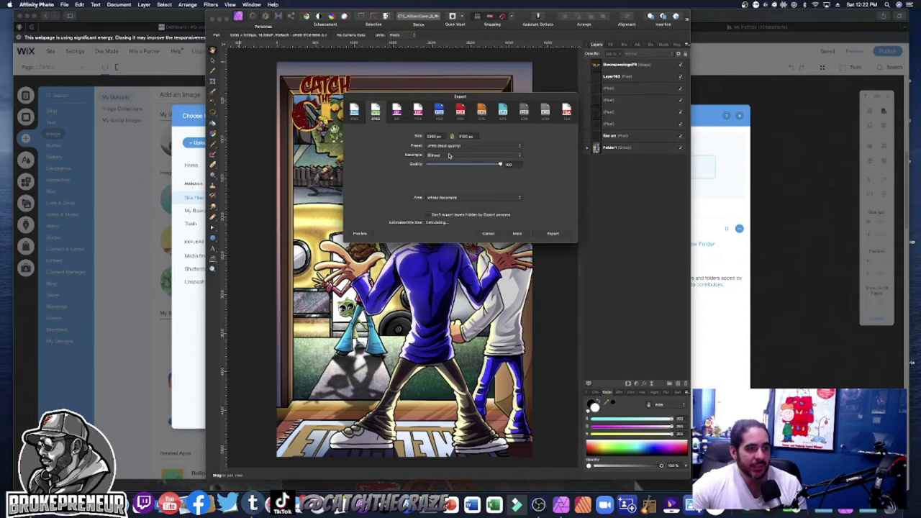
pyautogui.click(466, 136)
pyautogui.write('1280')
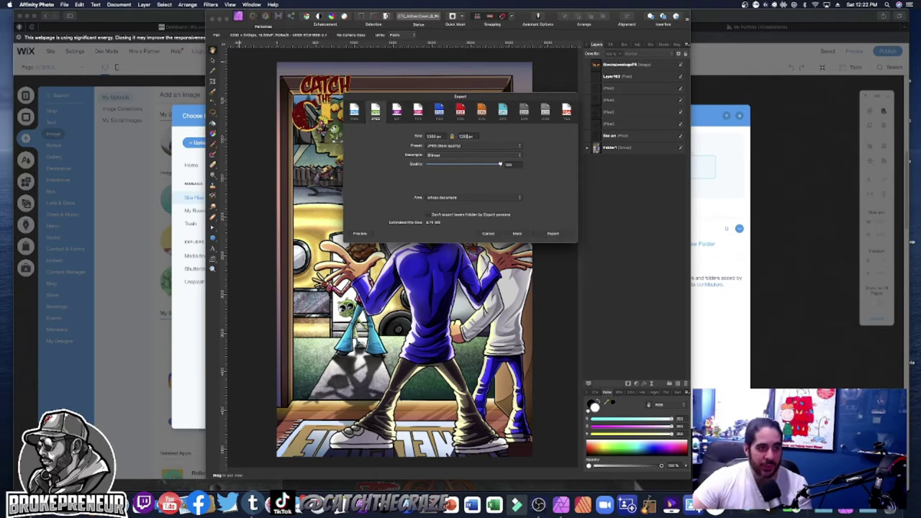
pyautogui.press('Tab')
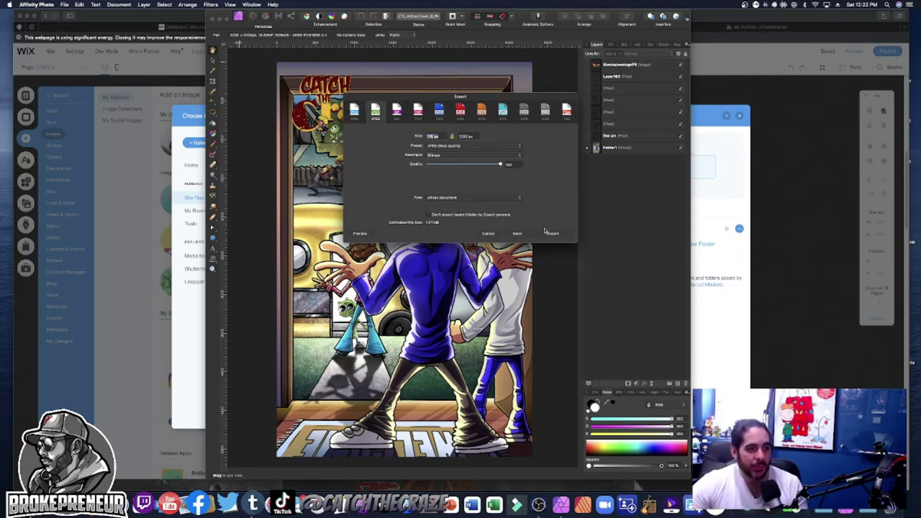
pyautogui.click(461, 146)
pyautogui.click(560, 144)
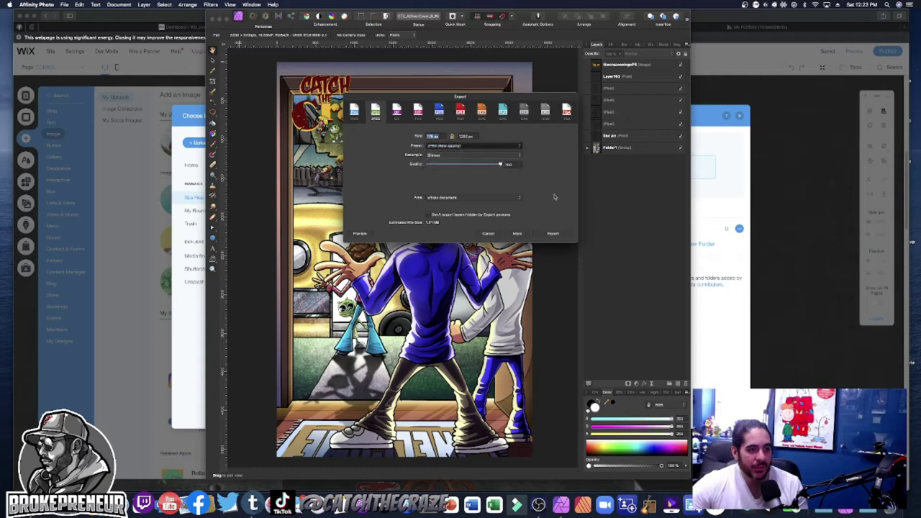
# - Export the cover as CTC_AtDoorCover_B_W4 into the PNG folder inside TheCrazees on the My Book drive
pyautogui.click(554, 234)
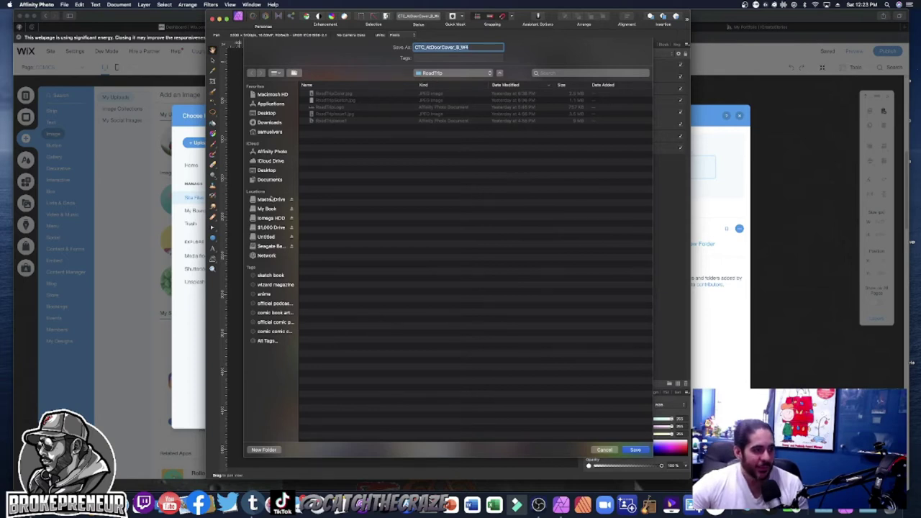
pyautogui.click(273, 210)
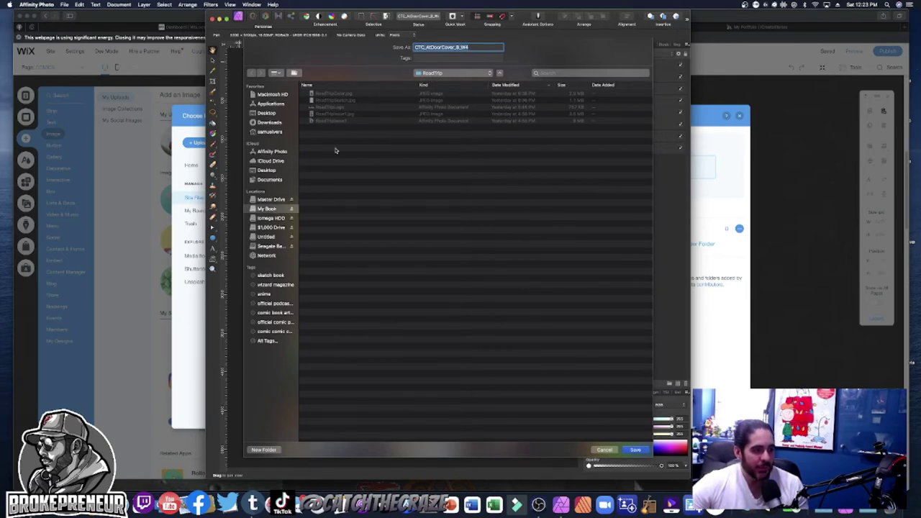
pyautogui.doubleClick(325, 107)
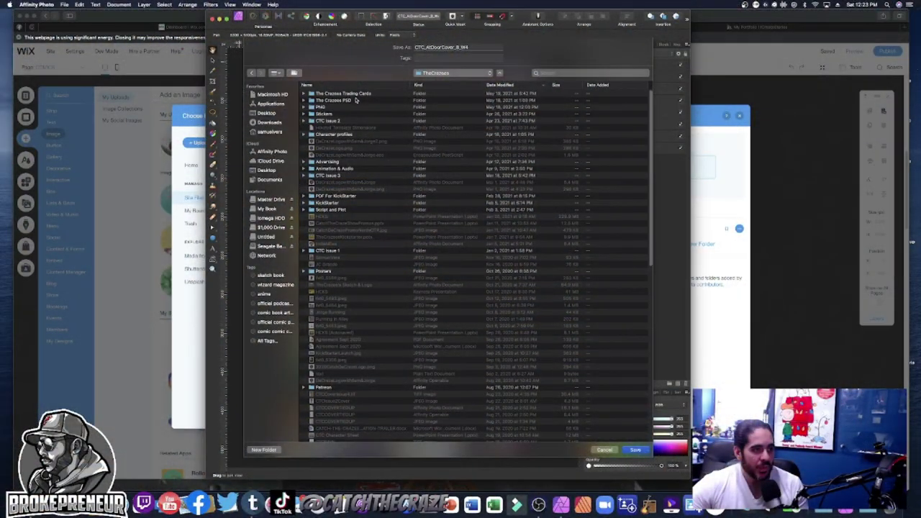
pyautogui.doubleClick(325, 108)
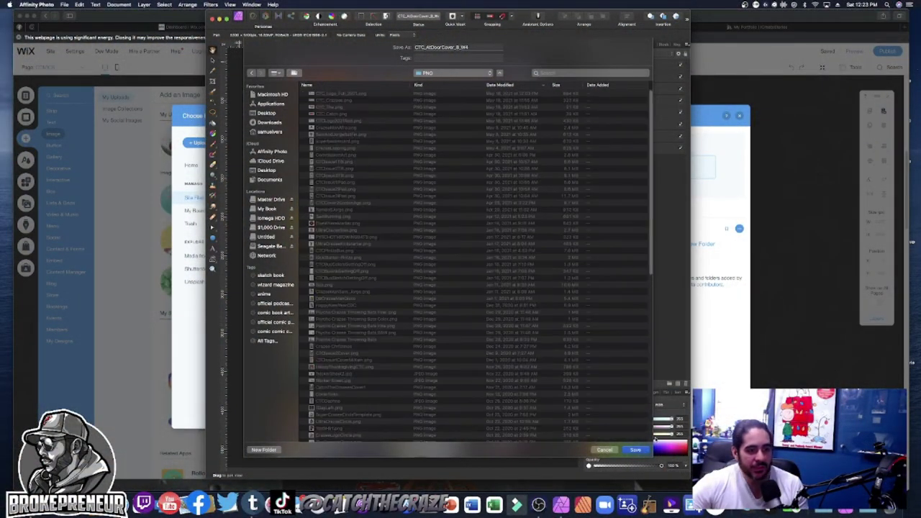
pyautogui.click(634, 450)
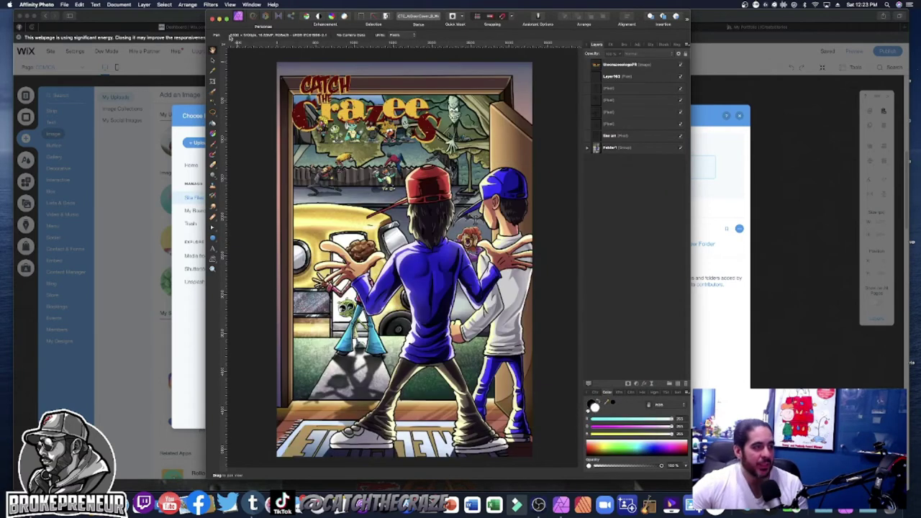
# - Leave Affinity Photo for the Wix editor and upload CTC_AtDoorCover_B_W4.jpg from the PNG folder in TheCrazees to the site files
pyautogui.click(217, 18)
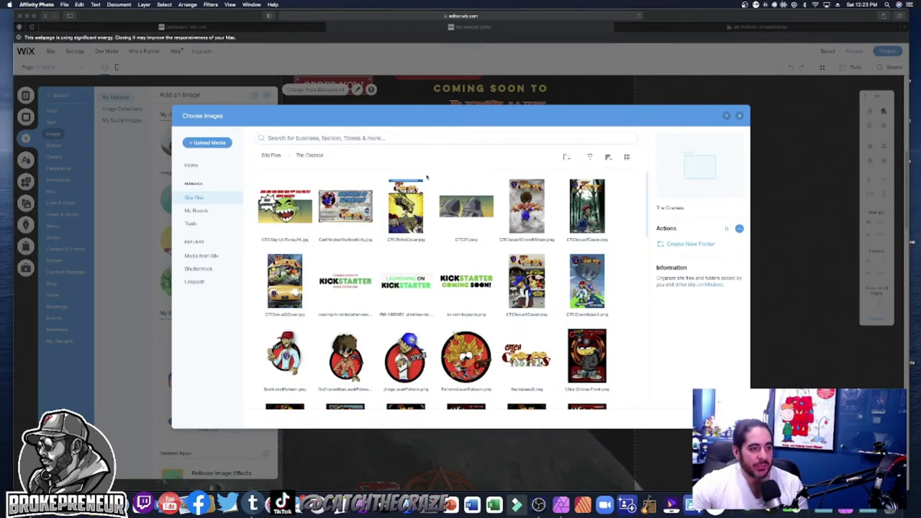
pyautogui.click(209, 143)
pyautogui.click(209, 143)
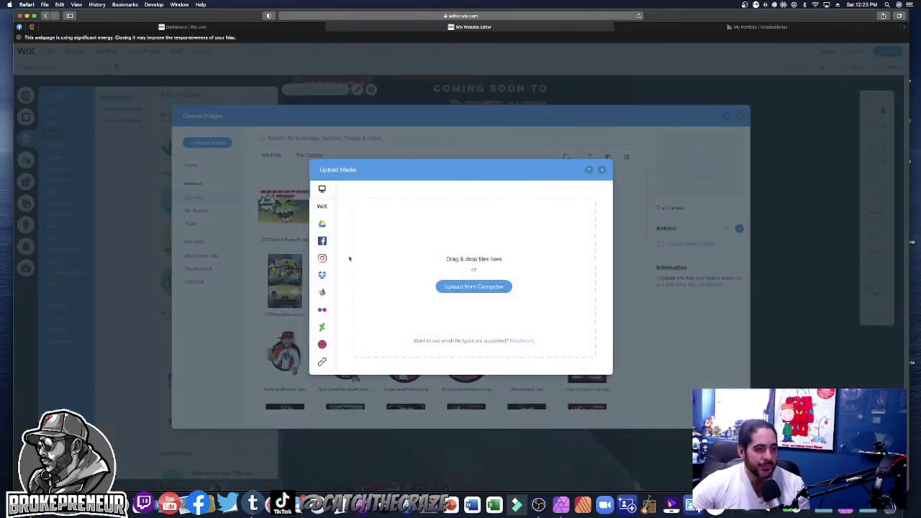
pyautogui.click(473, 287)
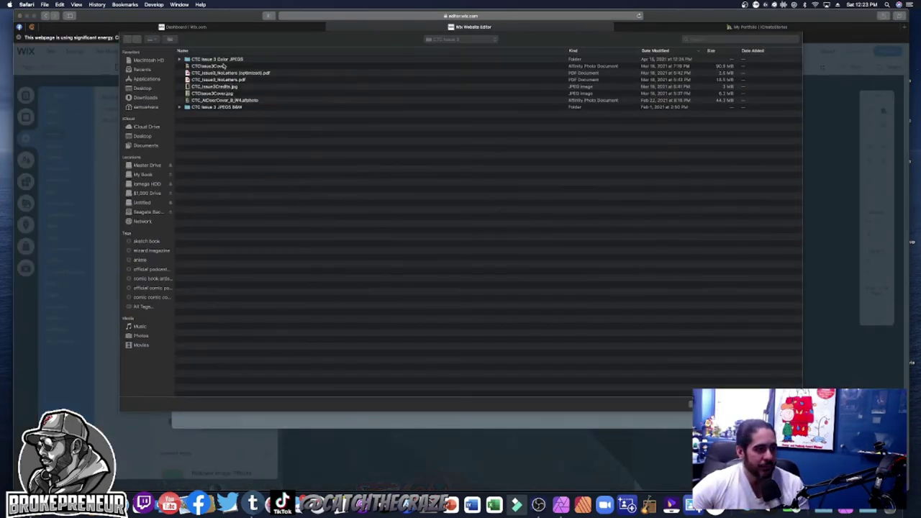
pyautogui.click(434, 40)
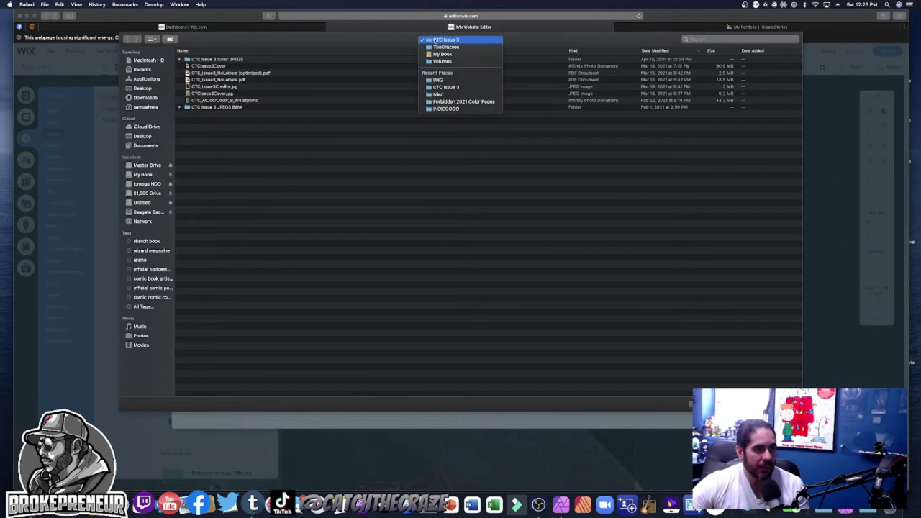
pyautogui.click(435, 48)
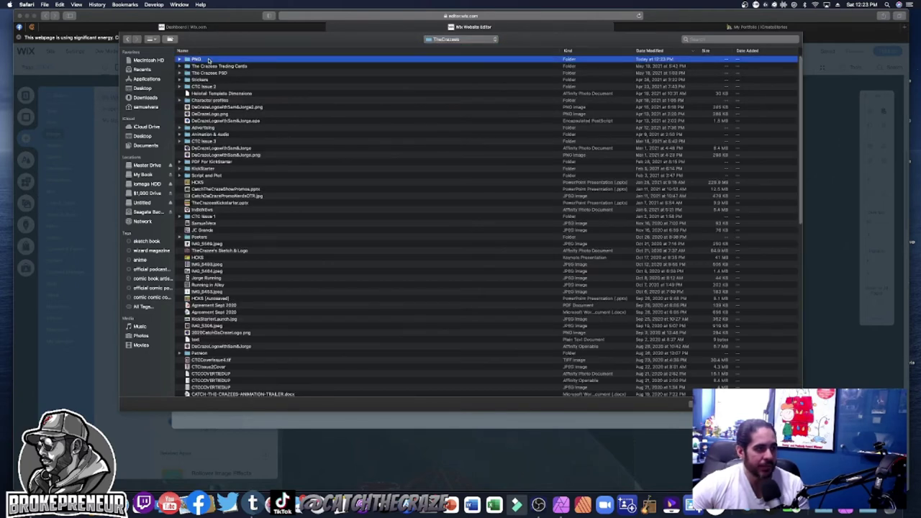
pyautogui.doubleClick(209, 61)
pyautogui.doubleClick(208, 60)
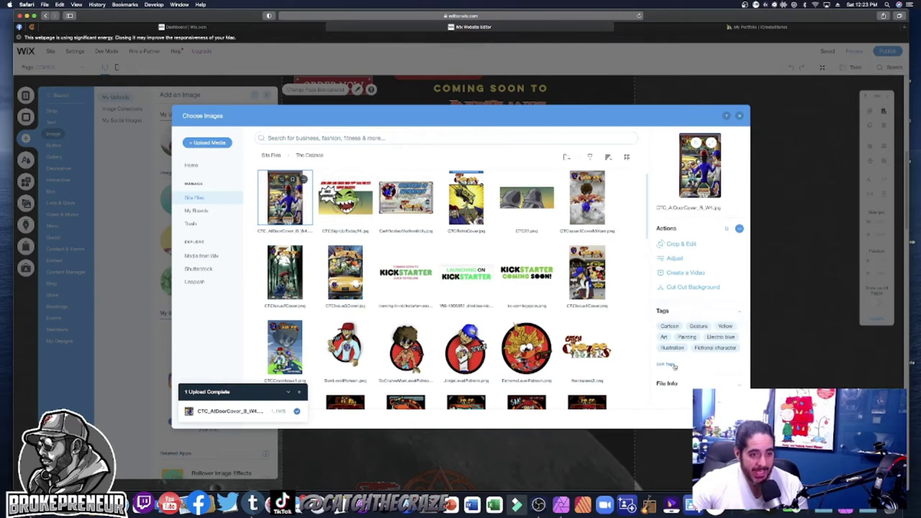
# - Remove the Gesture, Painting and Electric blue tags from the uploaded at-door cover
pyautogui.click(665, 364)
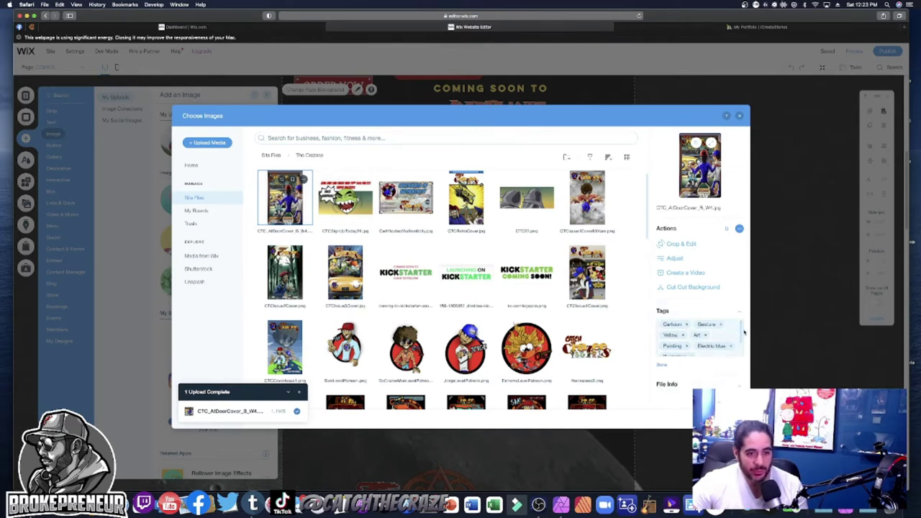
pyautogui.moveTo(743, 335); pyautogui.dragTo(744, 315)
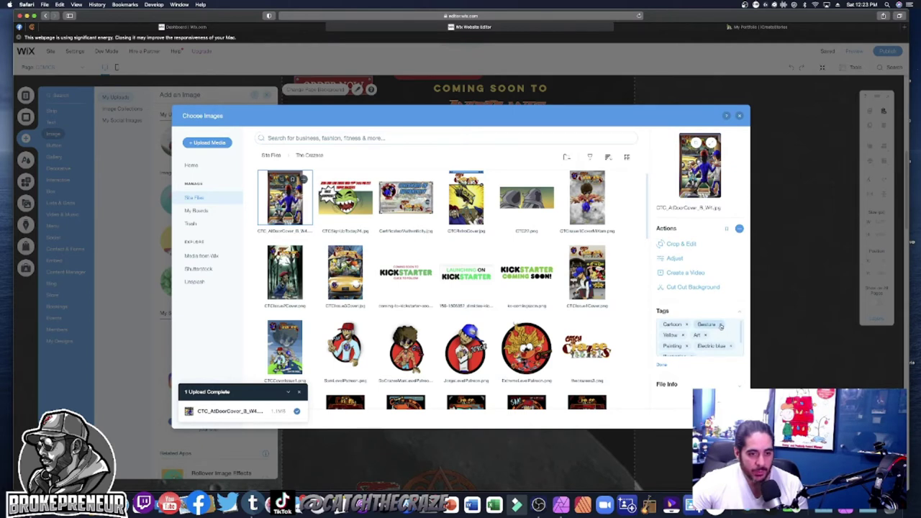
pyautogui.click(720, 326)
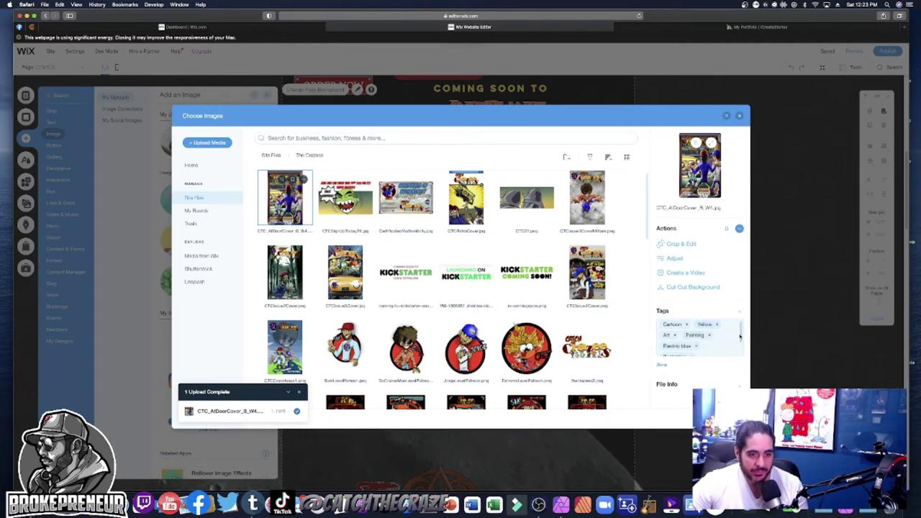
pyautogui.click(711, 336)
pyautogui.click(718, 335)
pyautogui.click(721, 344)
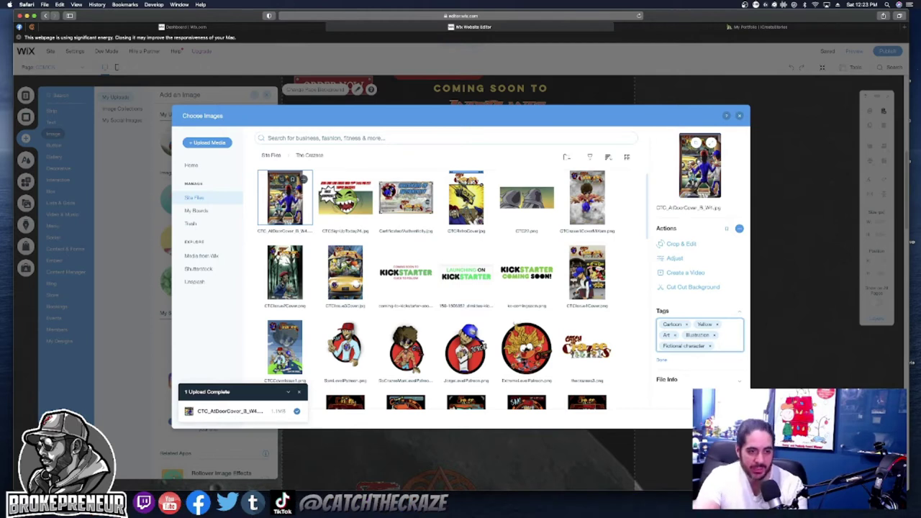
# - Add the tags Catch The Crazees, Graphic Novel, Podcasters, Supernatural, Zombies and CrazeeComics to the at-door cover
pyautogui.write('Catch the Craze')
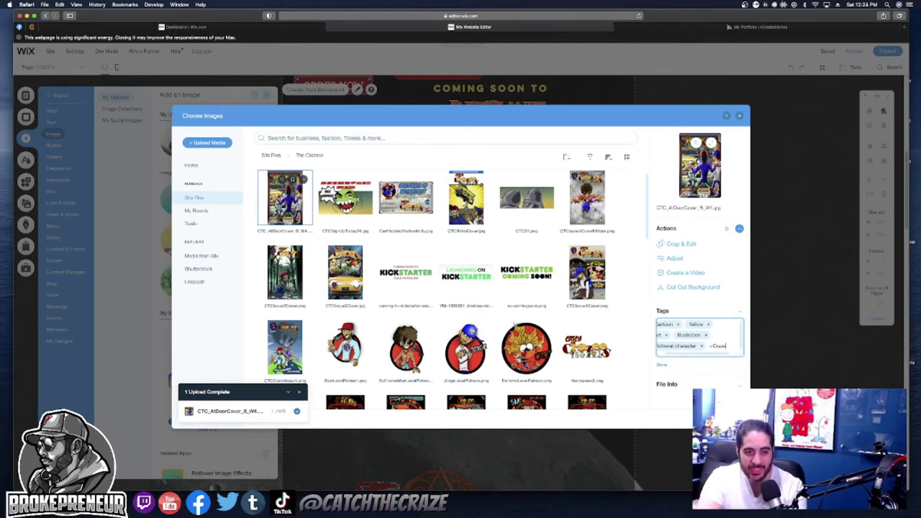
pyautogui.press('Return')
pyautogui.write('Graph')
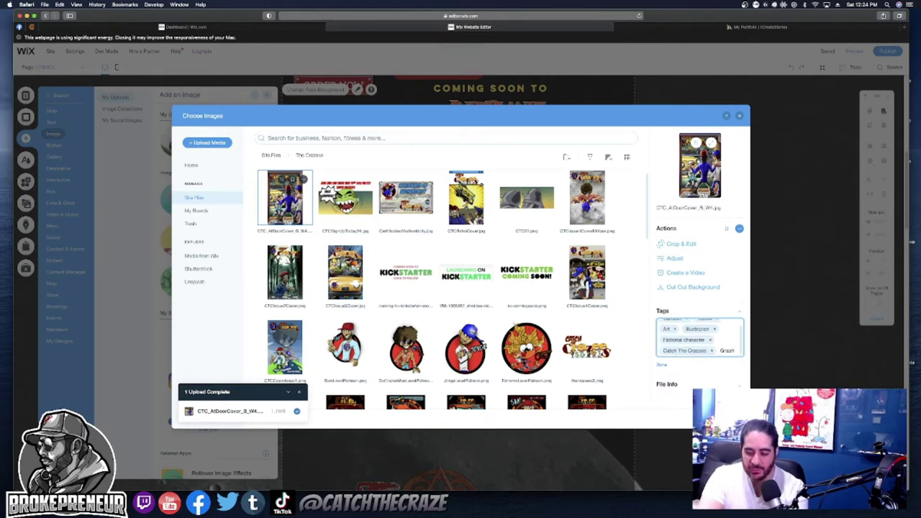
pyautogui.write('ic Nove')
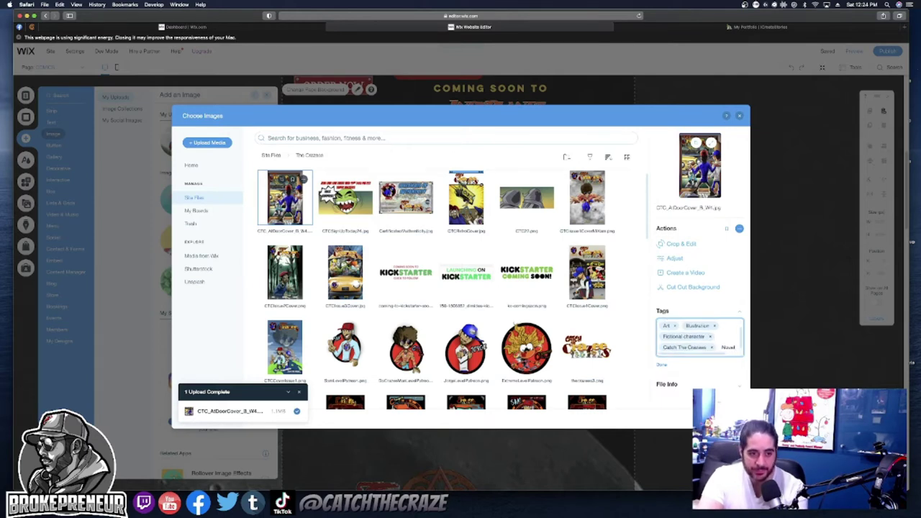
pyautogui.press('Return')
pyautogui.write('Podcasters')
pyautogui.press('Return')
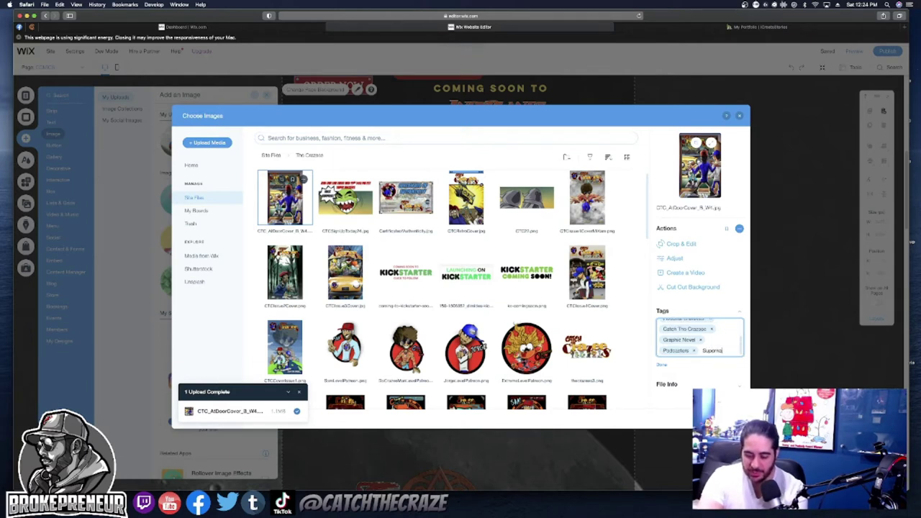
pyautogui.write('Supernatural')
pyautogui.press('Return')
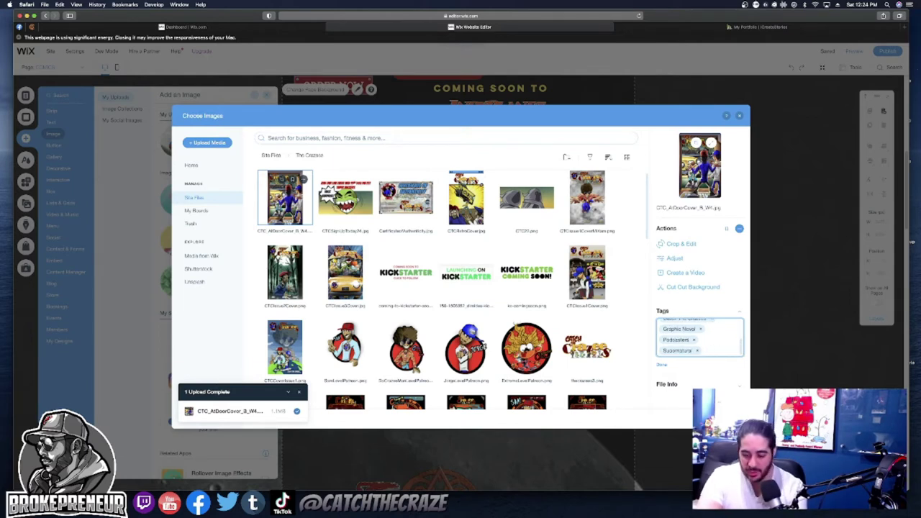
pyautogui.write('Zombie')
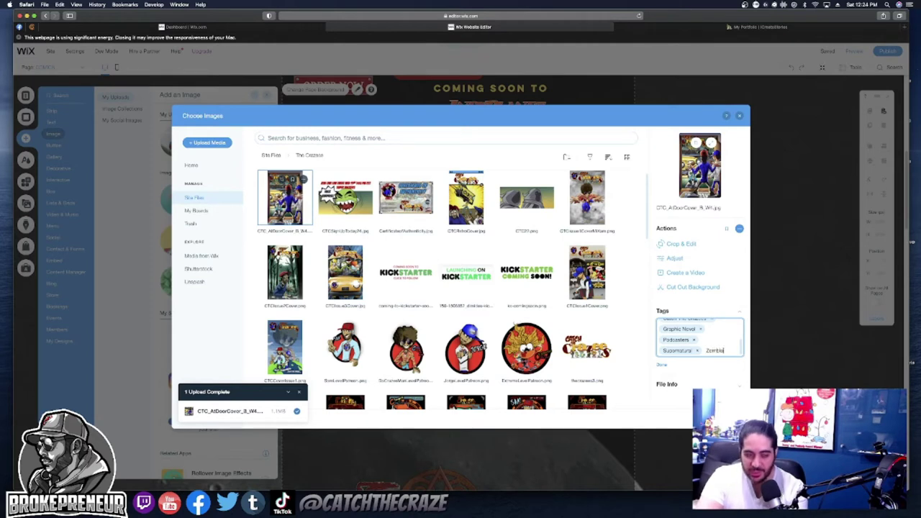
pyautogui.write('s')
pyautogui.press('Return')
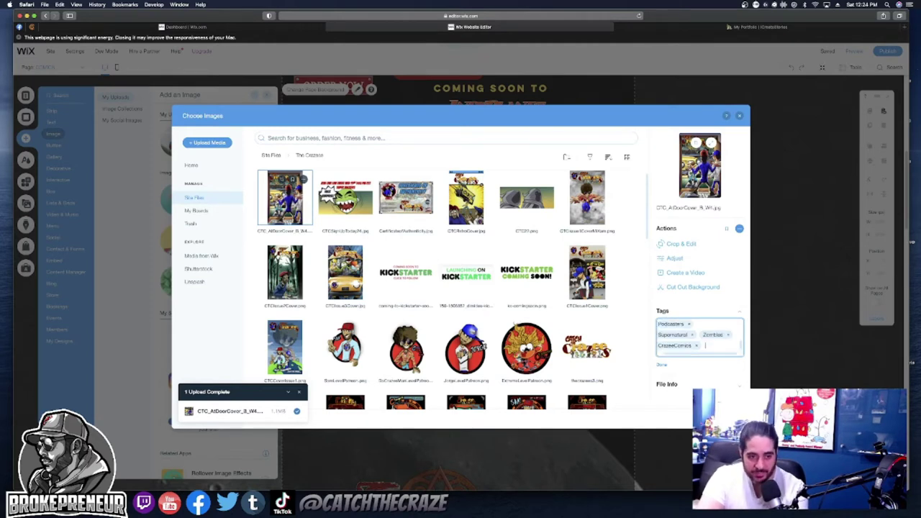
# - Add the tags Crazee Comics, the two creators' full names and Animated to the cover, and save the tag list
pyautogui.write('Craz')
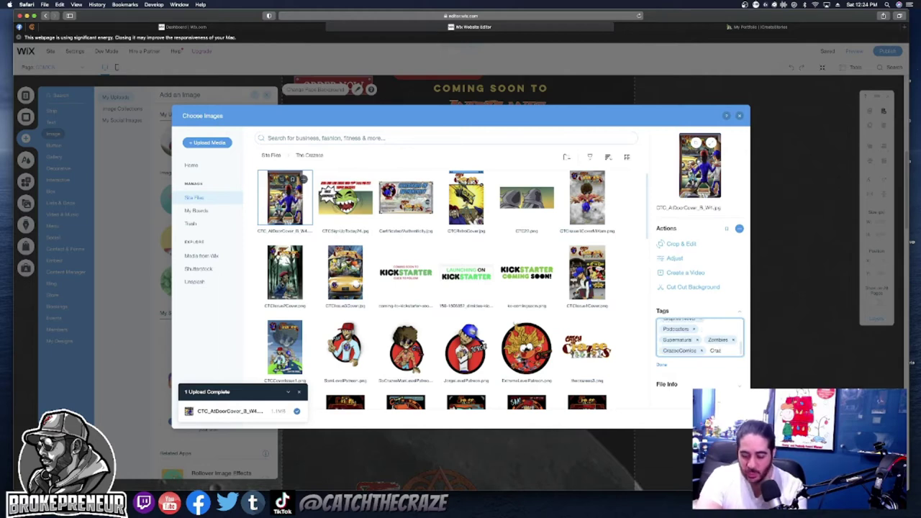
pyautogui.write('ee Comics')
pyautogui.press('Return')
pyautogui.write('Samurai Va')
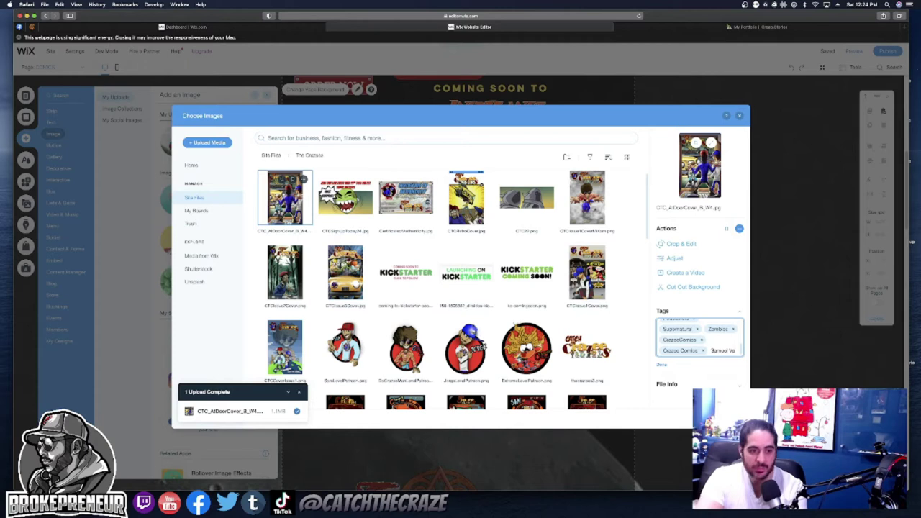
pyautogui.write('ela')
pyautogui.press('Return')
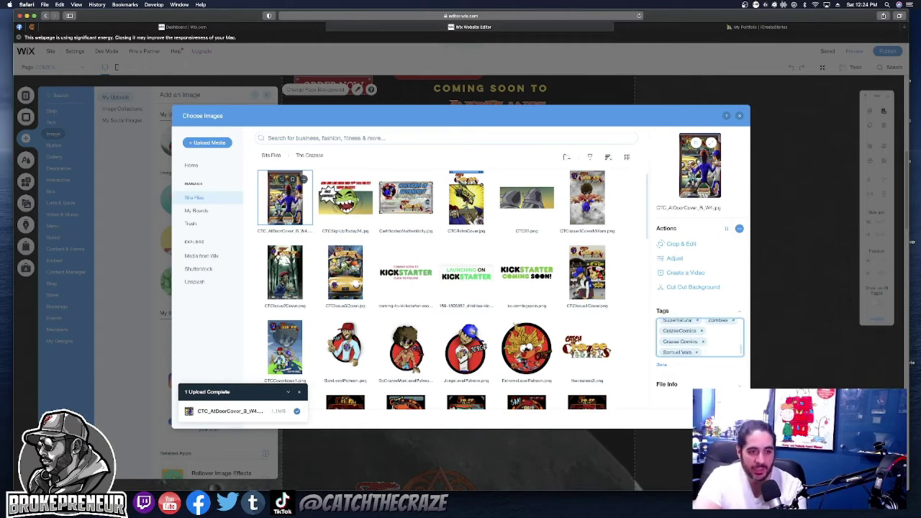
pyautogui.write('Jorge Me')
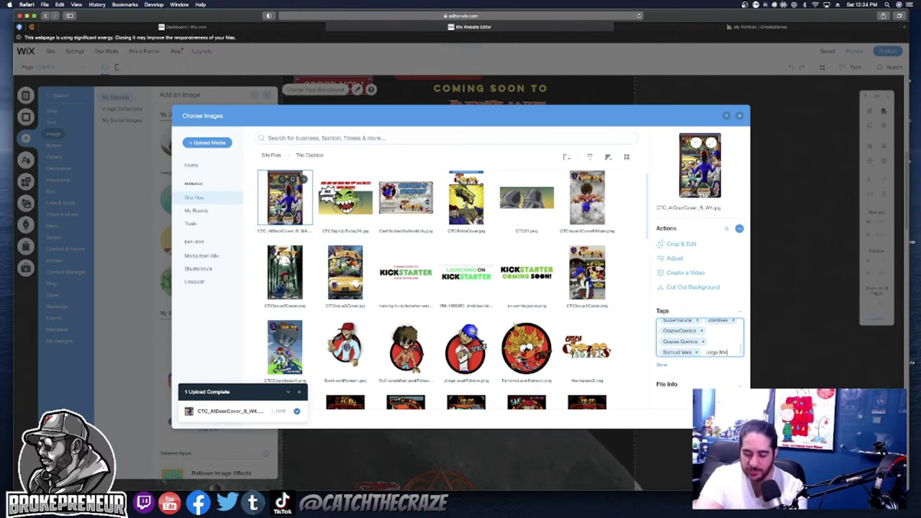
pyautogui.write('dina')
pyautogui.press('Return')
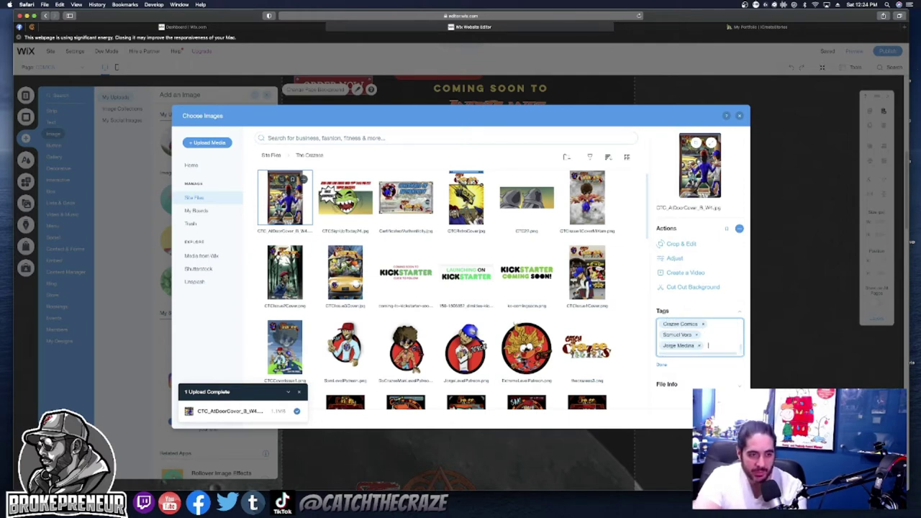
pyautogui.write('Animated')
pyautogui.press('Return')
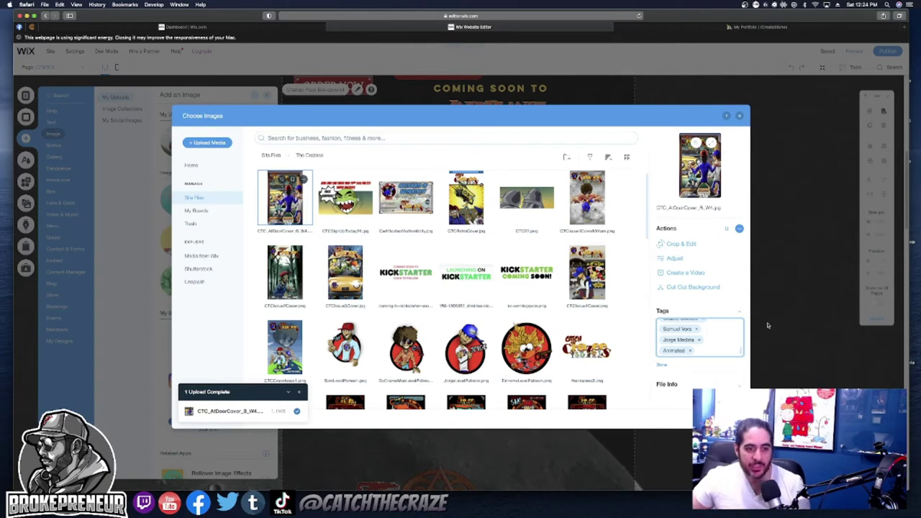
pyautogui.click(662, 366)
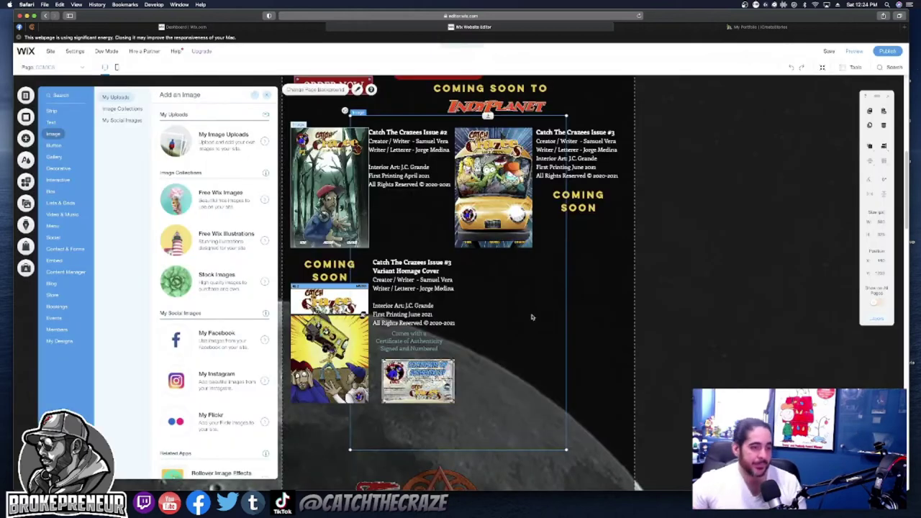
# - Place the at-door cover on the COMICS page, shrunk to match the other covers, to the right of the Certificate of Authenticity
pyautogui.press('Escape')
pyautogui.click(530, 311)
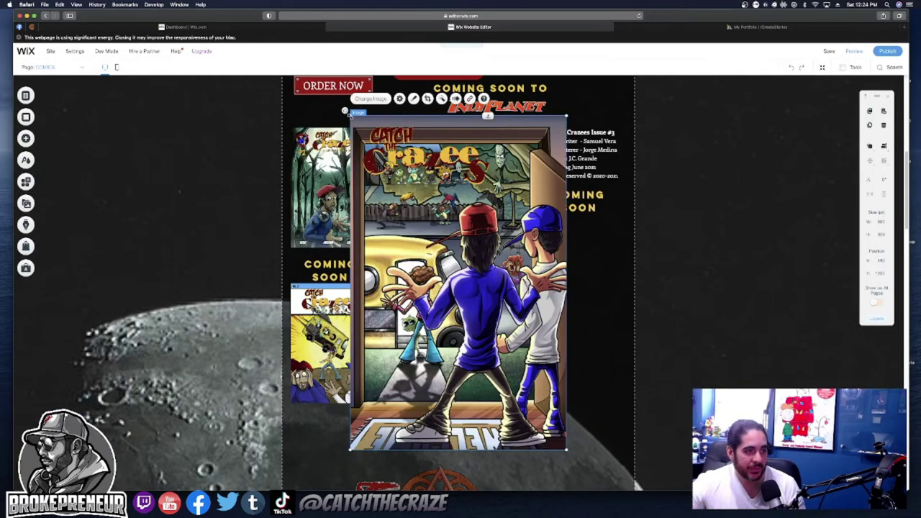
pyautogui.moveTo(350, 115); pyautogui.dragTo(497, 344)
pyautogui.moveTo(521, 376); pyautogui.dragTo(498, 321)
pyautogui.moveTo(542, 390); pyautogui.dragTo(554, 405)
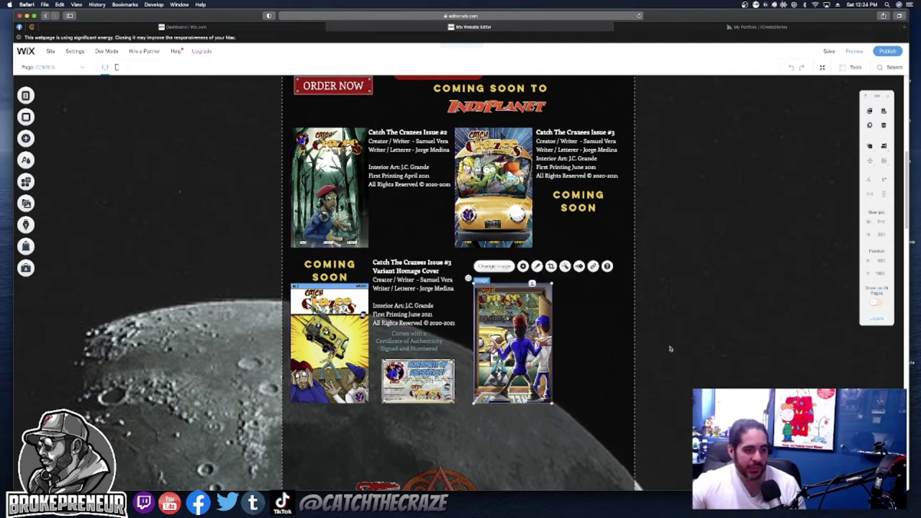
pyautogui.click(604, 358)
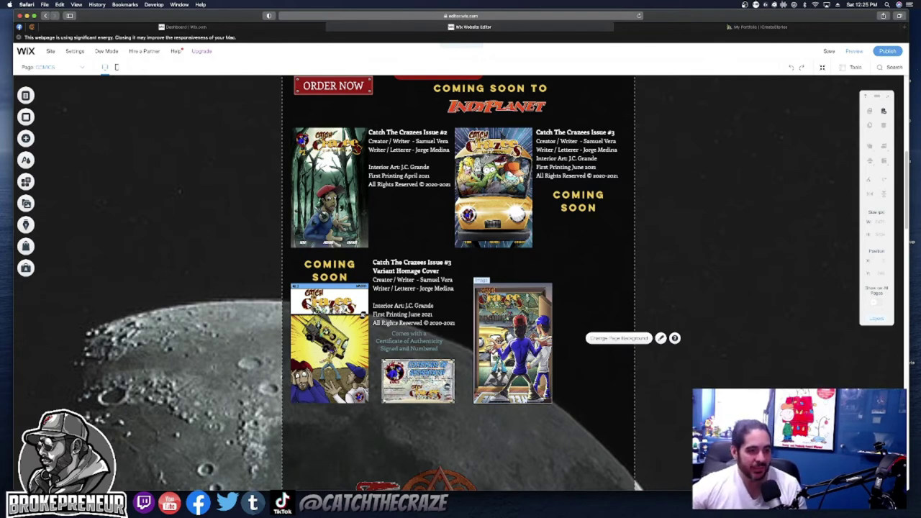
# - Duplicate Issue #3's COMING SOON text and place the copy above and to the right of the at-door cover
pyautogui.click(588, 207)
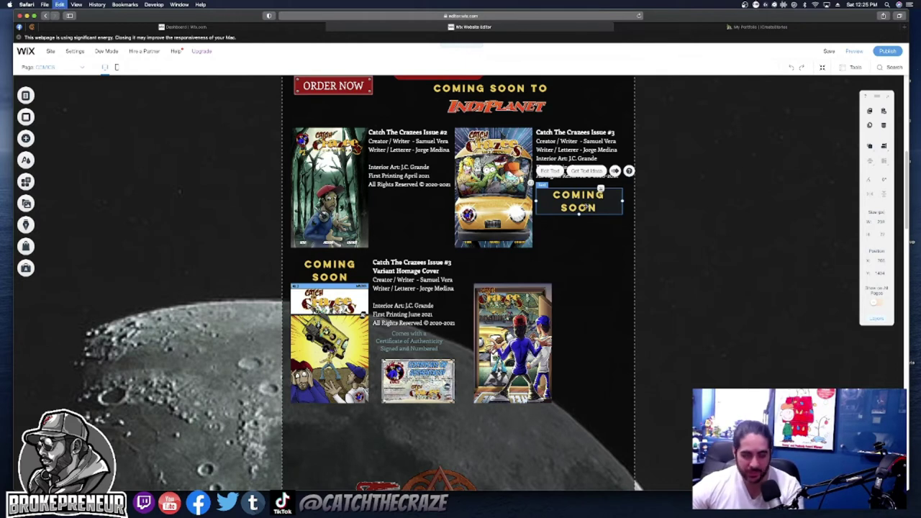
pyautogui.press('super+d')
pyautogui.moveTo(581, 218); pyautogui.dragTo(576, 278)
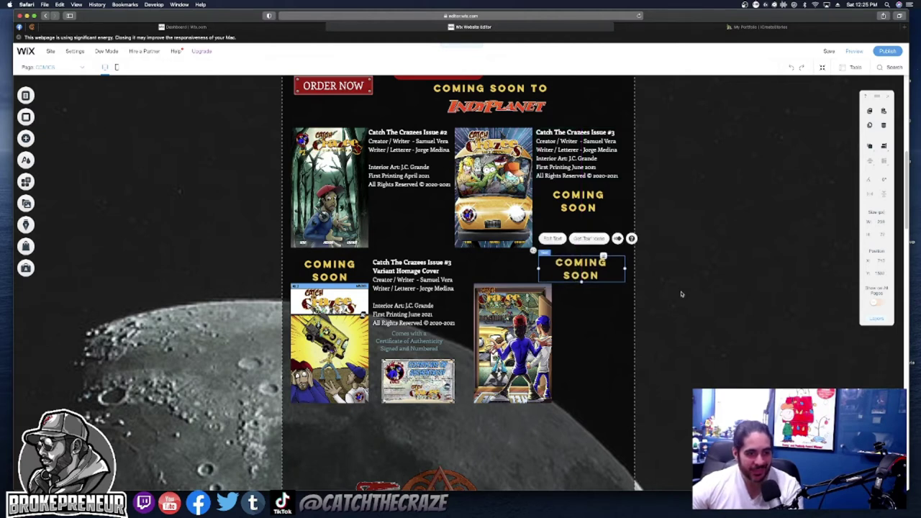
pyautogui.click(637, 327)
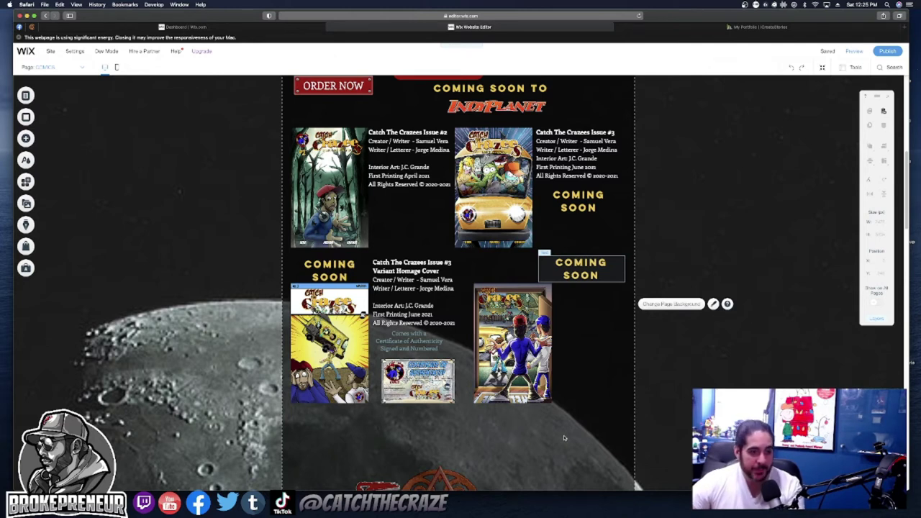
# - Duplicate the Catch The Crazees Issue #3 details text and place the copy to the right of the at-door cover
pyautogui.click(569, 153)
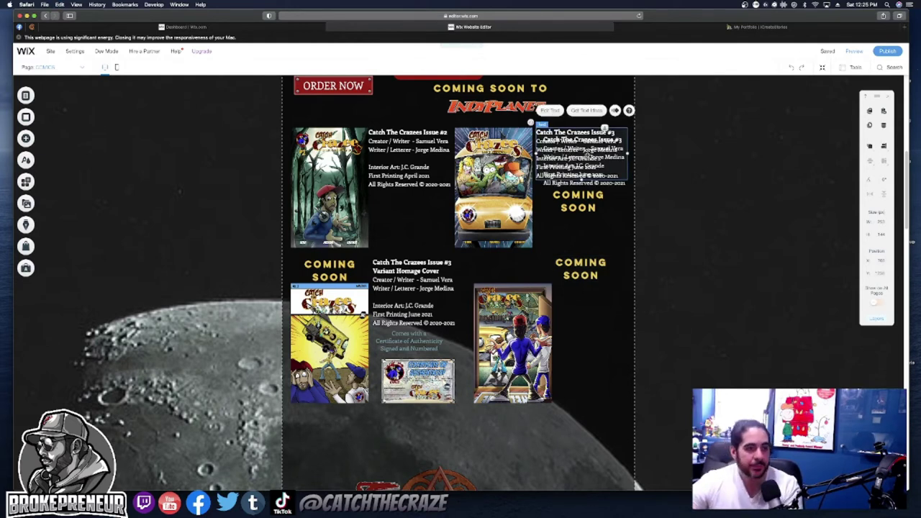
pyautogui.moveTo(581, 157); pyautogui.dragTo(604, 365)
pyautogui.moveTo(592, 311); pyautogui.dragTo(597, 307)
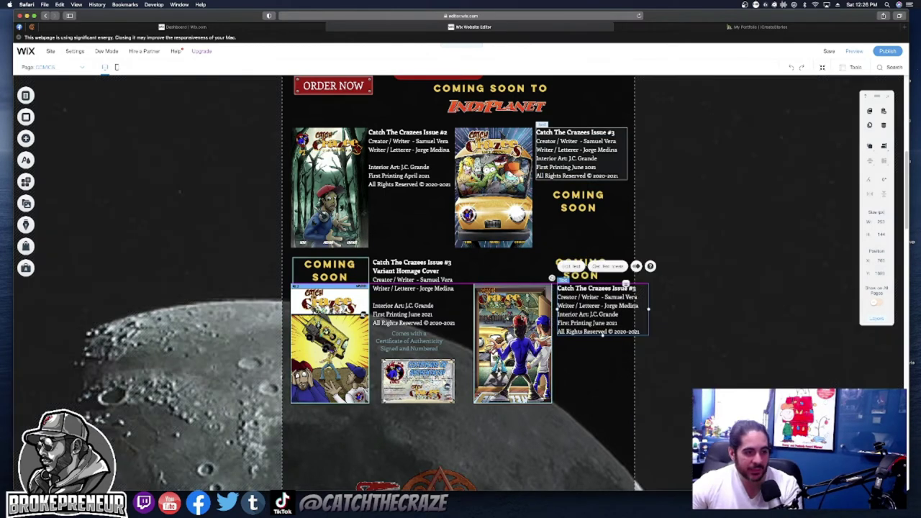
# - Shift the at-door cover, the certificate image and the Variant Homage Cover text slightly to the left to free space in the row
pyautogui.moveTo(520, 310); pyautogui.dragTo(506, 309)
pyautogui.moveTo(417, 382); pyautogui.dragTo(409, 382)
pyautogui.click(436, 288)
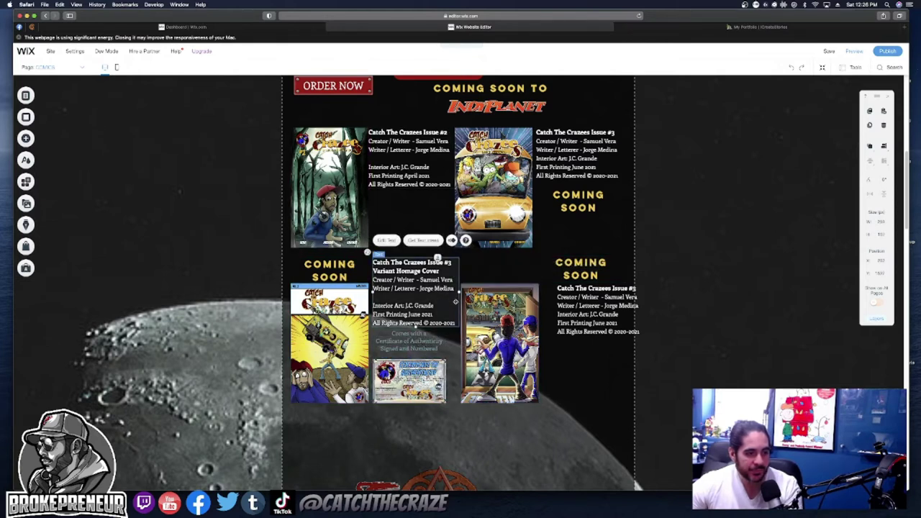
pyautogui.moveTo(443, 289); pyautogui.dragTo(439, 288)
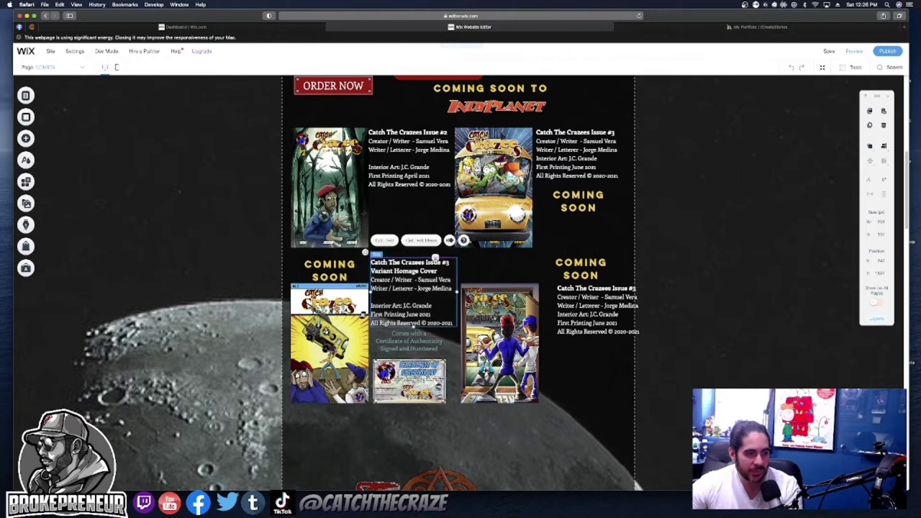
# - Nudge the at-door cover left and move its details text left beside it, inside the page's content boundary
pyautogui.click(500, 338)
pyautogui.moveTo(500, 338); pyautogui.dragTo(498, 339)
pyautogui.click(593, 303)
pyautogui.moveTo(594, 302); pyautogui.dragTo(578, 303)
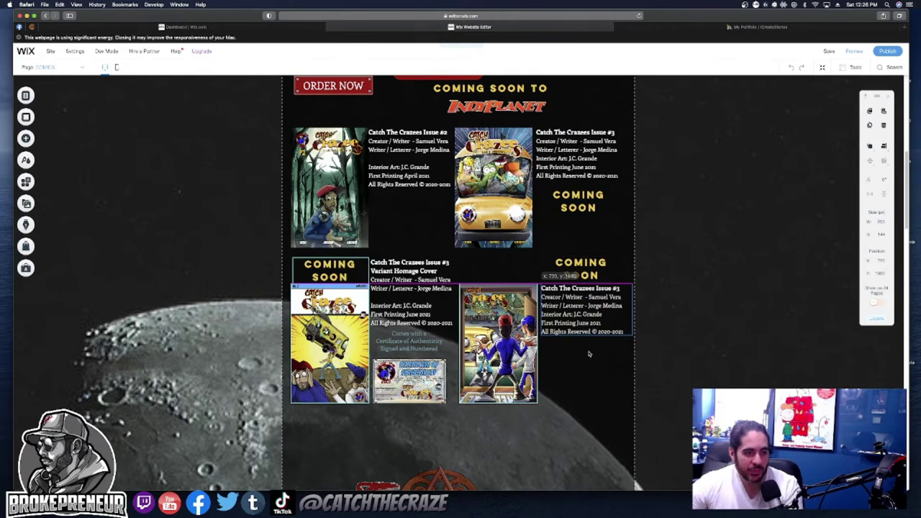
# - Change the first printing date in the details text beside the at-door cover to Fall 2021
pyautogui.click(588, 355)
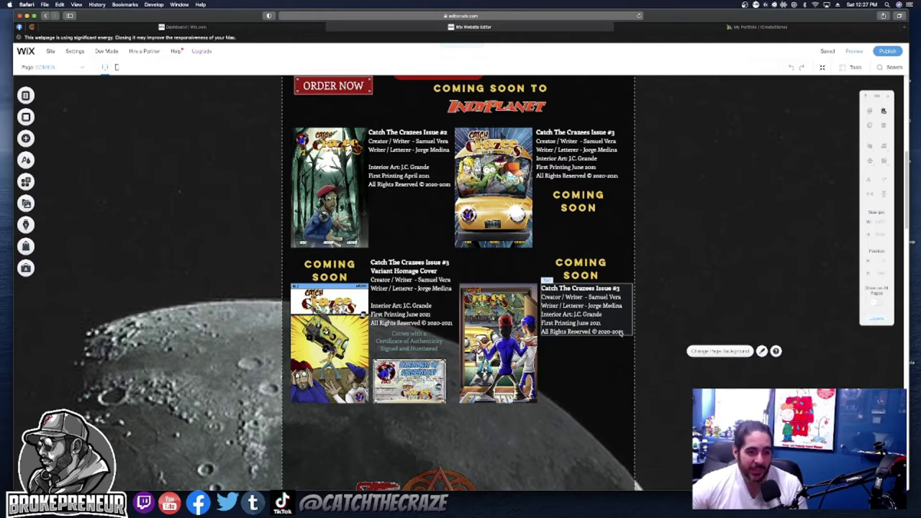
pyautogui.click(622, 333)
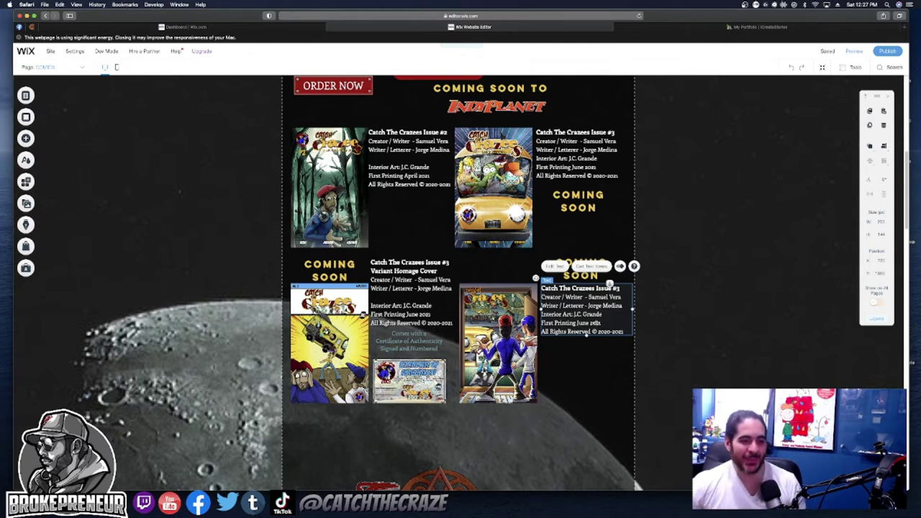
pyautogui.doubleClick(599, 322)
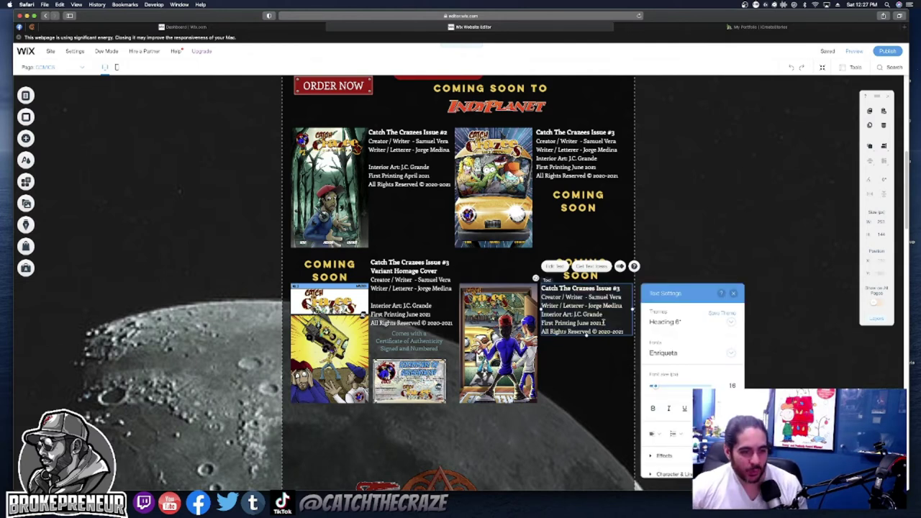
pyautogui.moveTo(589, 324)
pyautogui.mouseDown()
pyautogui.moveTo(565, 324)
pyautogui.moveTo(577, 324)
pyautogui.mouseUp()
pyautogui.write('Fall')
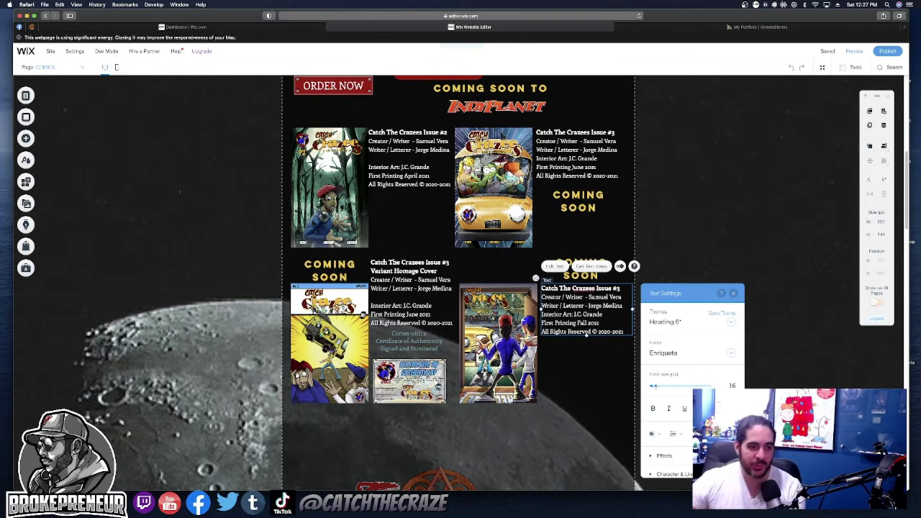
# - Retitle the at-door cover's details text as Catch The Crazees Collected Edition, keeping the creator credit on its own line
pyautogui.moveTo(612, 288); pyautogui.dragTo(621, 288)
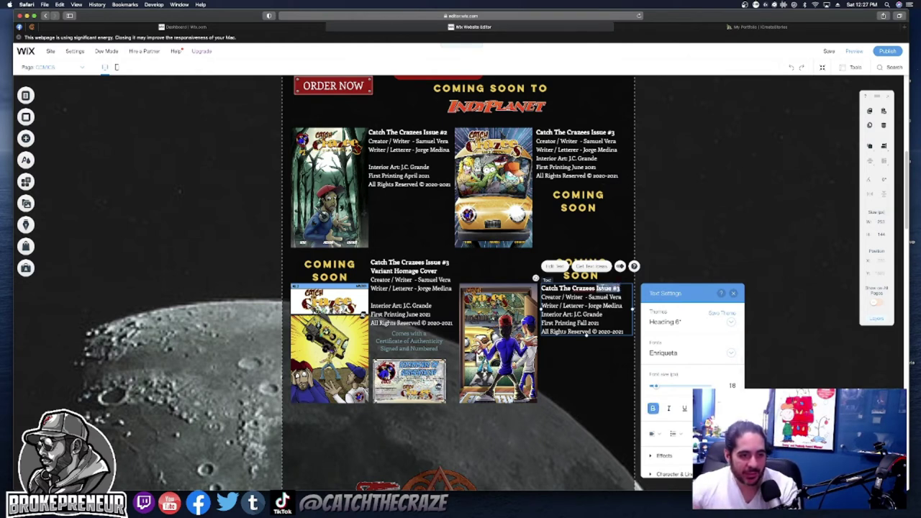
pyautogui.press('BackSpace')
pyautogui.press('BackSpace')
pyautogui.press('BackSpace')
pyautogui.press('BackSpace')
pyautogui.press('BackSpace')
pyautogui.press('BackSpace')
pyautogui.press('BackSpace')
pyautogui.write('CollectedCreator / Writer - Samuel')
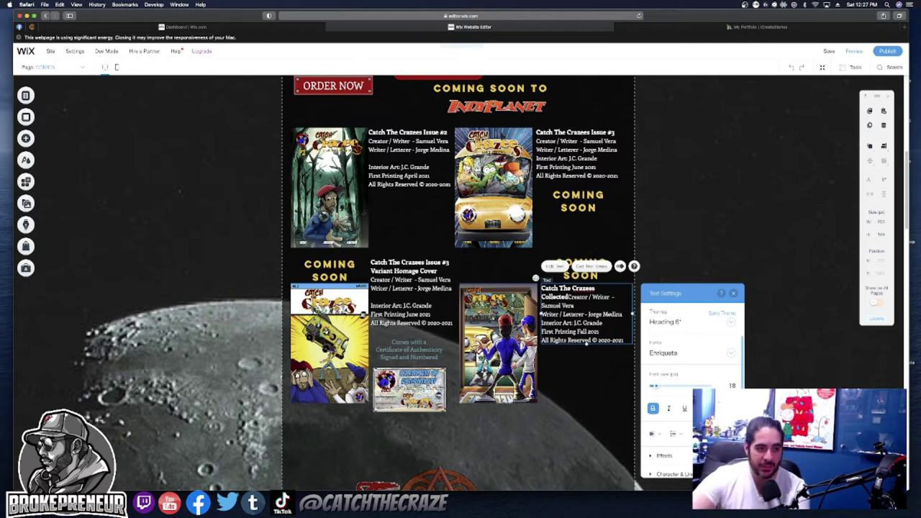
pyautogui.press('Return')
pyautogui.write('Edition')
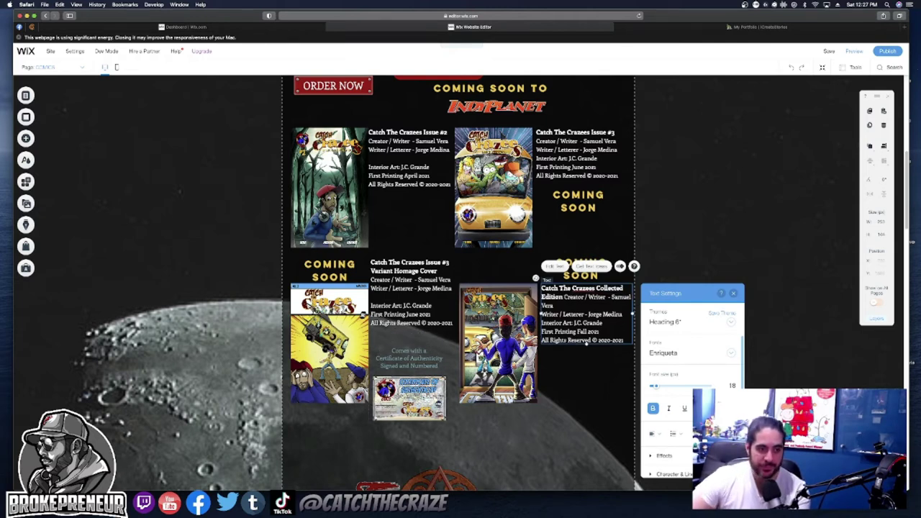
pyautogui.press('Return')
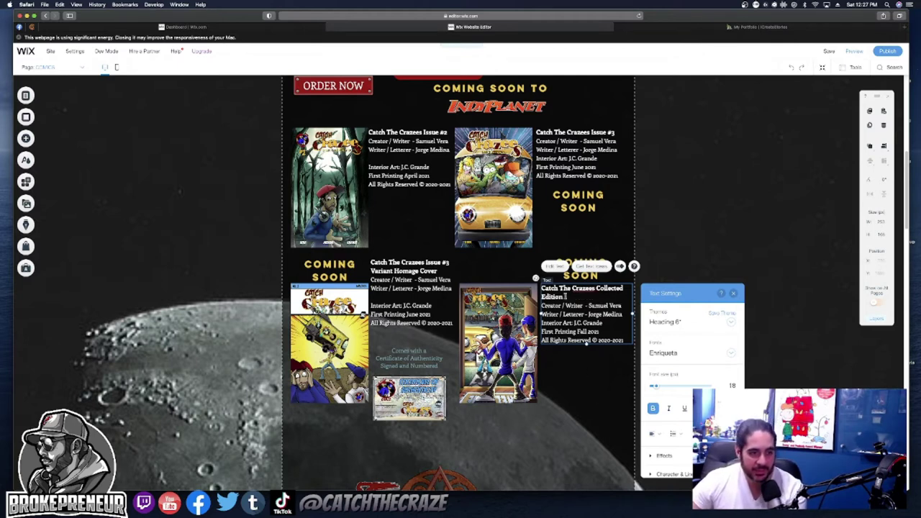
pyautogui.click(584, 354)
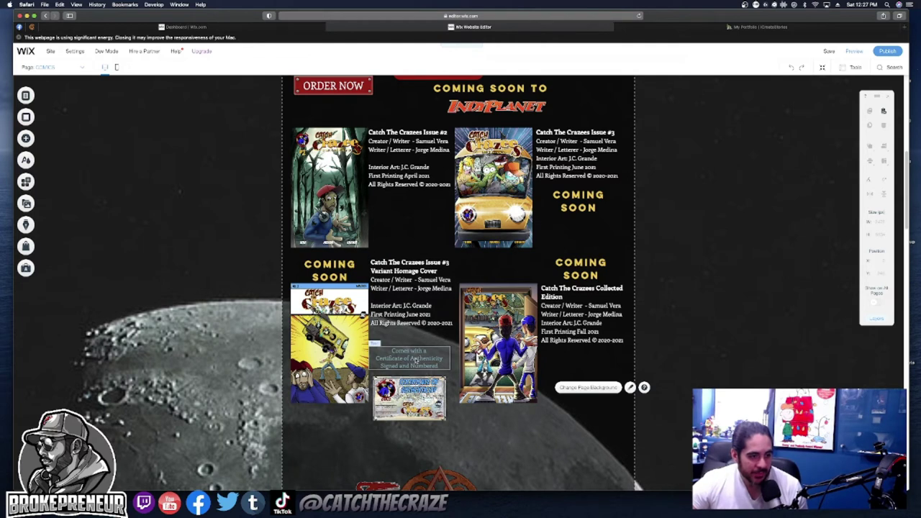
# - Move the certificate image below the variant homage cover and enlarge it to about the cover's width
pyautogui.click(408, 396)
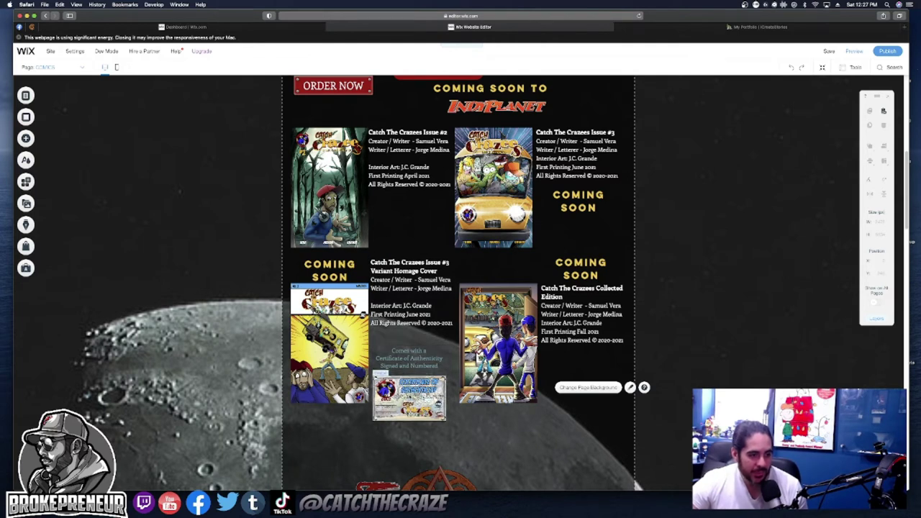
pyautogui.moveTo(408, 396); pyautogui.dragTo(327, 435)
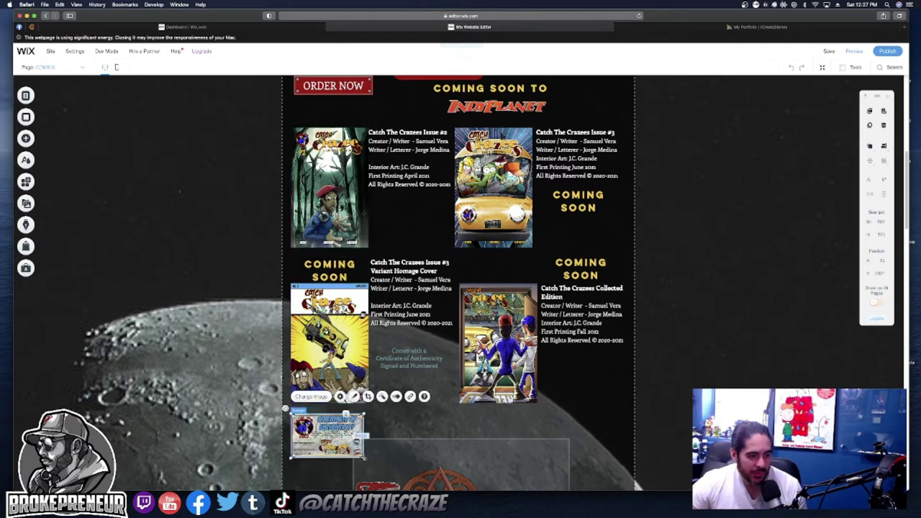
pyautogui.moveTo(365, 458); pyautogui.dragTo(401, 449)
# - Lower the Variant Homage Cover details to the cover's top edge and place the certificate caption and image beneath them
pyautogui.scroll(-6, 421, 407)
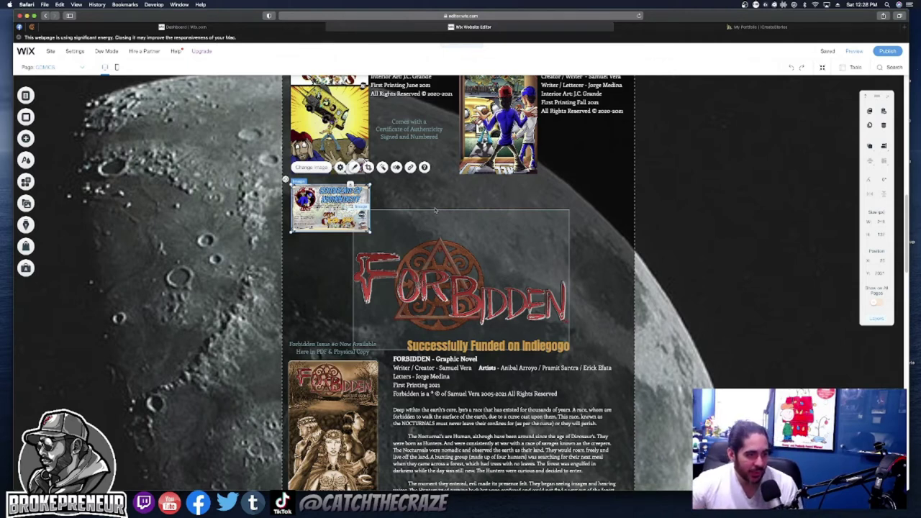
pyautogui.scroll(5, 426, 223)
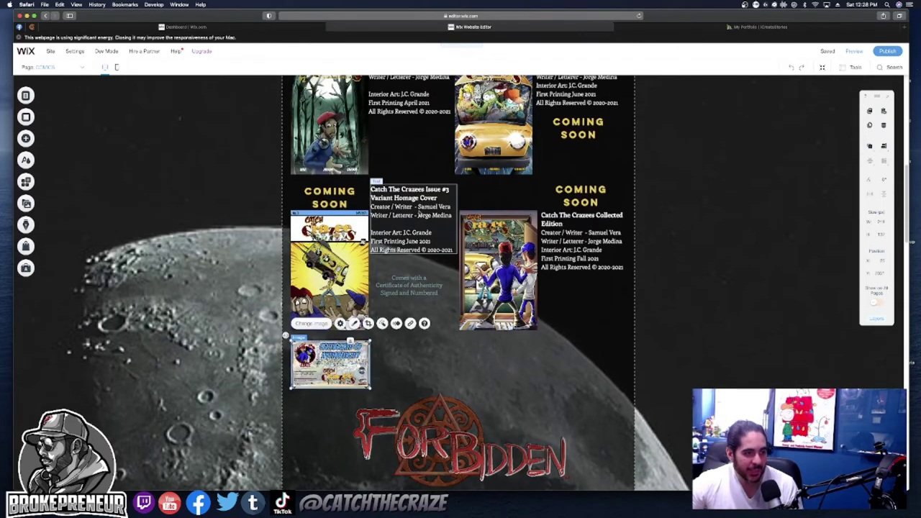
pyautogui.click(419, 216)
pyautogui.moveTo(418, 216); pyautogui.dragTo(419, 235)
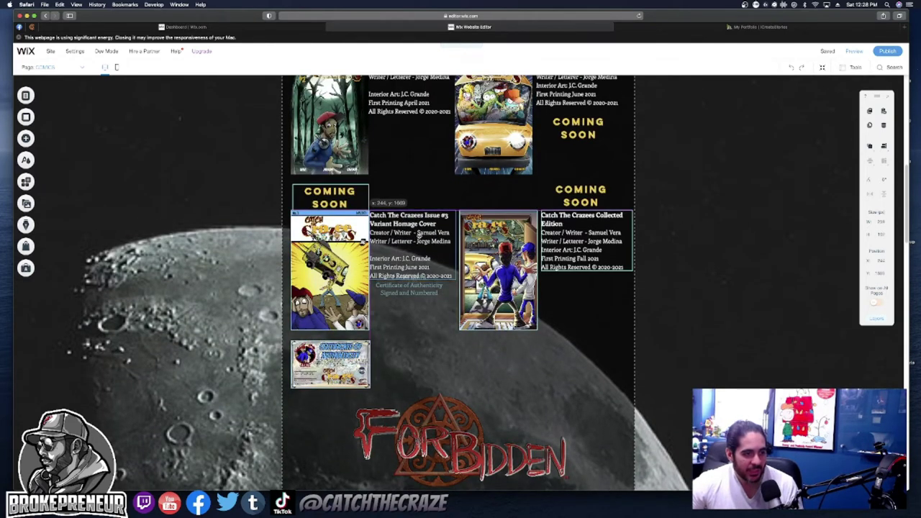
pyautogui.click(412, 290)
pyautogui.moveTo(413, 289); pyautogui.dragTo(466, 356)
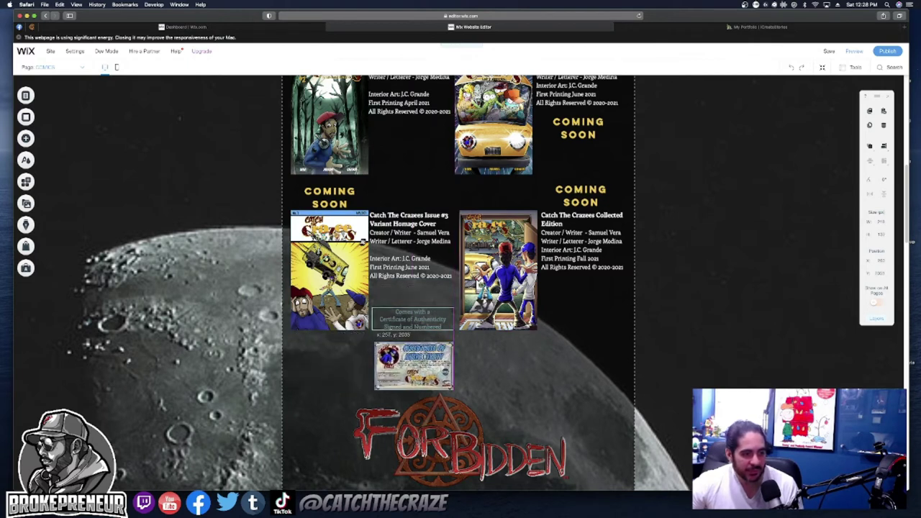
# - Move the two COMING SOON texts above the bottom-row covers to beneath the Collected Edition and Variant Homage Cover details
pyautogui.scroll(8, 698, 309)
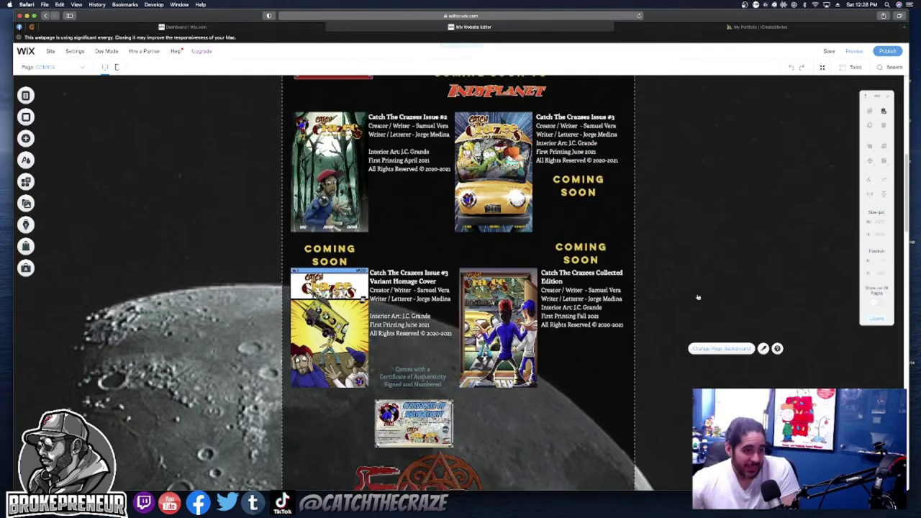
pyautogui.scroll(-4, 698, 298)
pyautogui.scroll(-3, 698, 297)
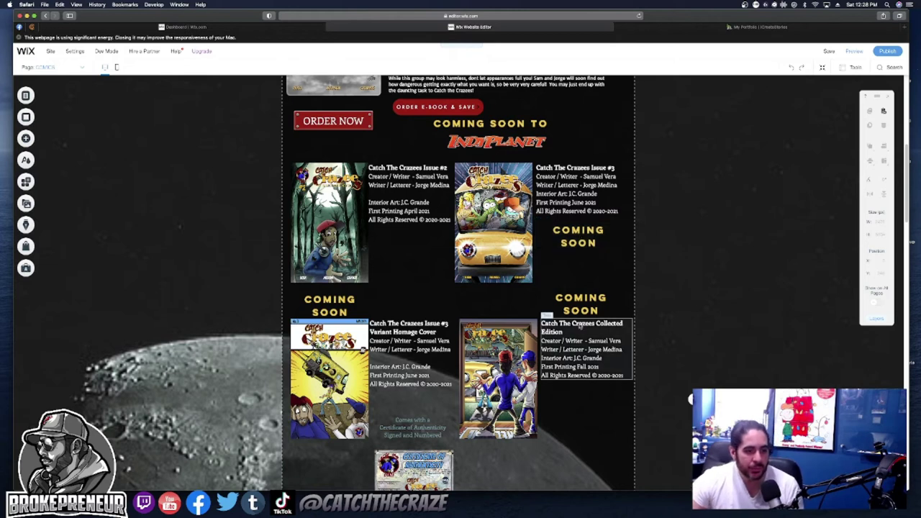
pyautogui.click(581, 302)
pyautogui.moveTo(584, 382); pyautogui.dragTo(585, 416)
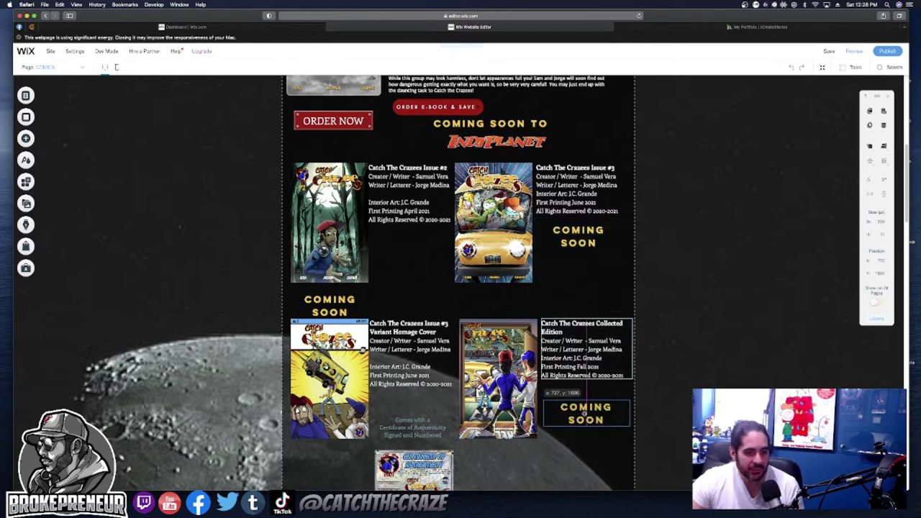
pyautogui.click(326, 303)
pyautogui.moveTo(325, 303); pyautogui.dragTo(409, 398)
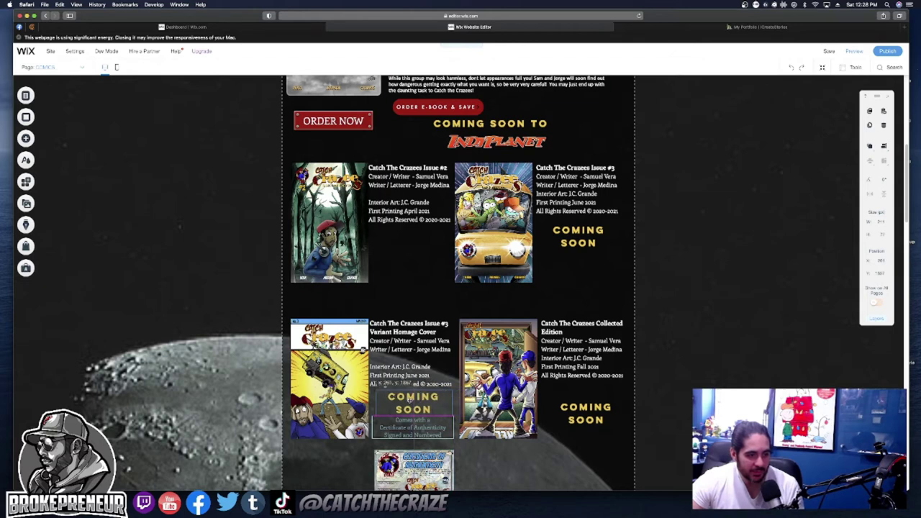
pyautogui.click(516, 461)
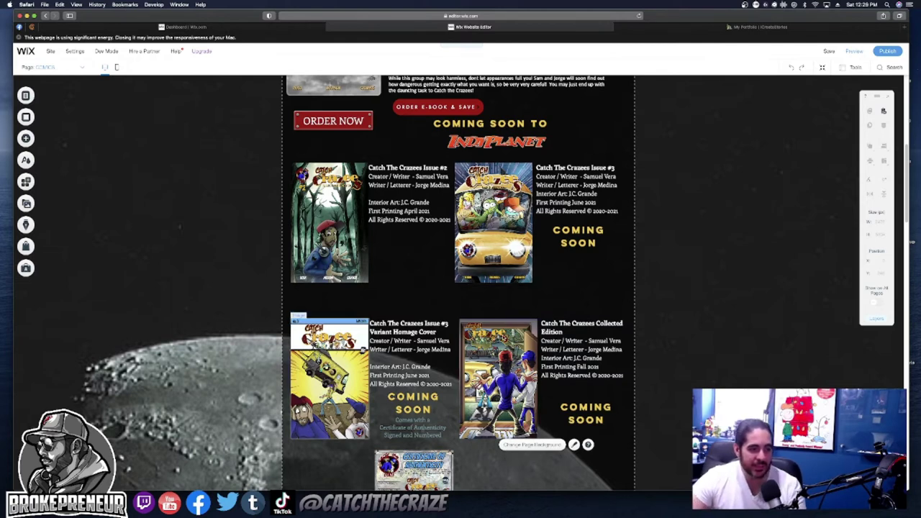
# - Move the variant homage cover up closer to Issue #2, together with its details, COMING SOON text, certificate caption and certificate image
pyautogui.scroll(-1, 505, 339)
pyautogui.click(335, 330)
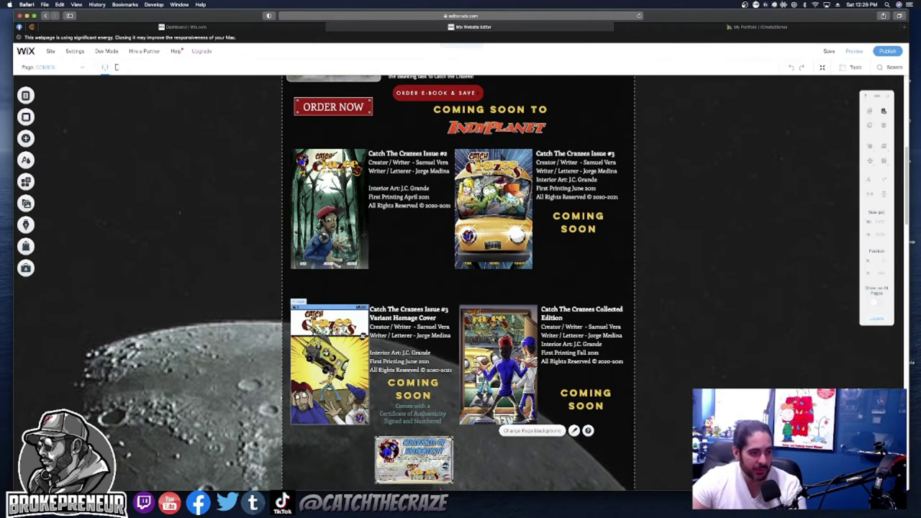
pyautogui.moveTo(335, 326); pyautogui.dragTo(336, 306)
pyautogui.moveTo(366, 347); pyautogui.dragTo(366, 344)
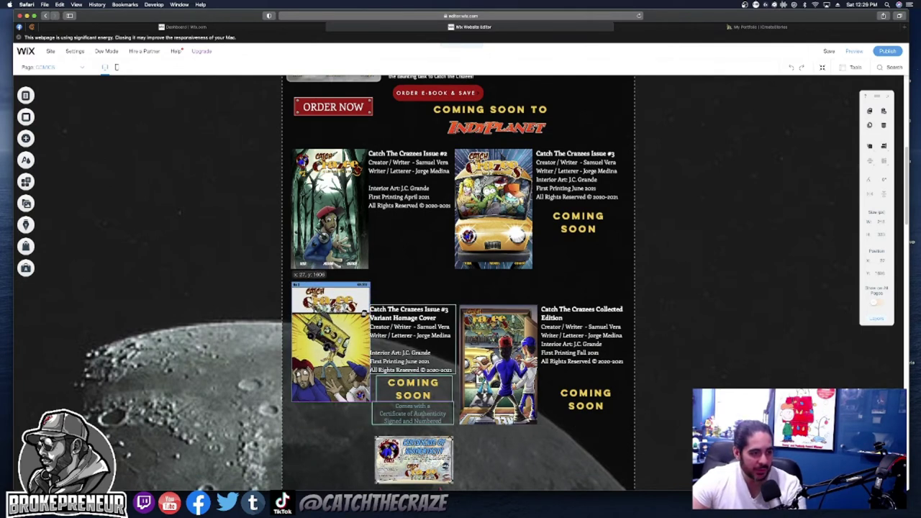
pyautogui.click(408, 307)
pyautogui.moveTo(409, 317); pyautogui.dragTo(411, 296)
pyautogui.moveTo(413, 389); pyautogui.dragTo(411, 371)
pyautogui.moveTo(415, 408); pyautogui.dragTo(416, 400)
pyautogui.click(412, 454)
pyautogui.moveTo(413, 453); pyautogui.dragTo(412, 431)
# - Raise the Collected Edition cover, its details and its COMING SOON text level with the variant homage cover's row
pyautogui.click(497, 360)
pyautogui.moveTo(497, 360); pyautogui.dragTo(504, 310)
pyautogui.moveTo(563, 342); pyautogui.dragTo(563, 319)
pyautogui.moveTo(566, 393); pyautogui.dragTo(578, 373)
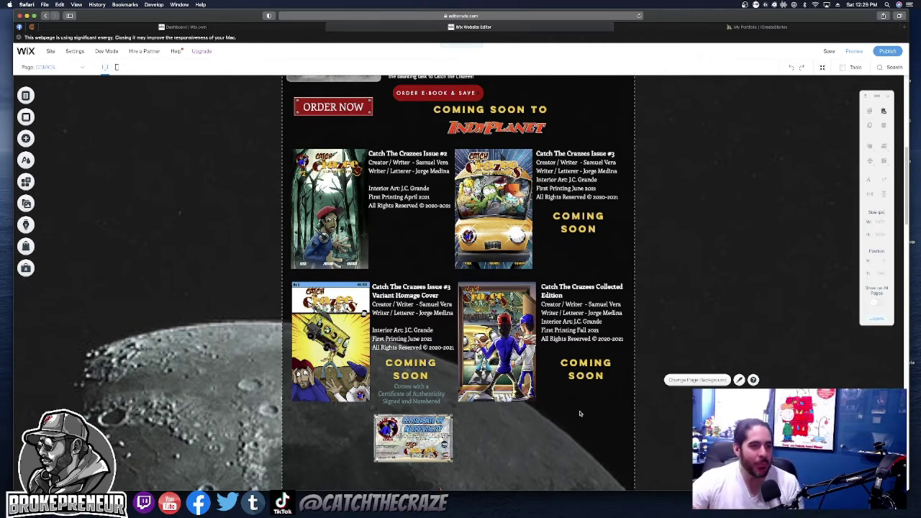
# - Nudge the certificate image up closer to its caption and shift the Forbidden logo slightly upward
pyautogui.scroll(-2, 580, 414)
pyautogui.scroll(4, 580, 412)
pyautogui.scroll(-1, 581, 412)
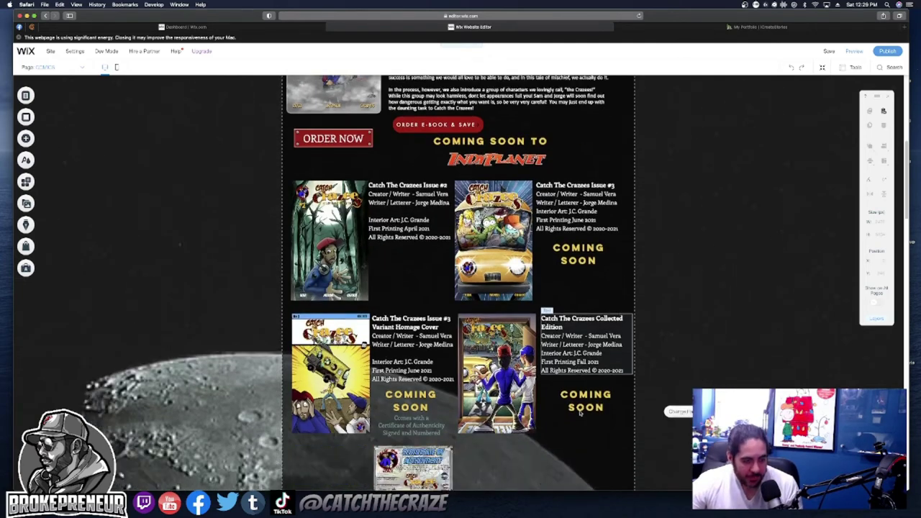
pyautogui.scroll(-5, 581, 411)
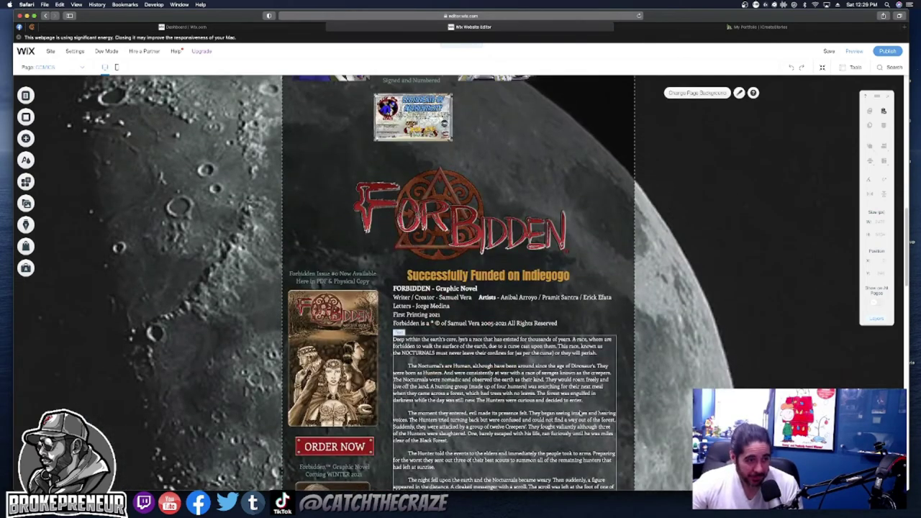
pyautogui.scroll(1, 581, 413)
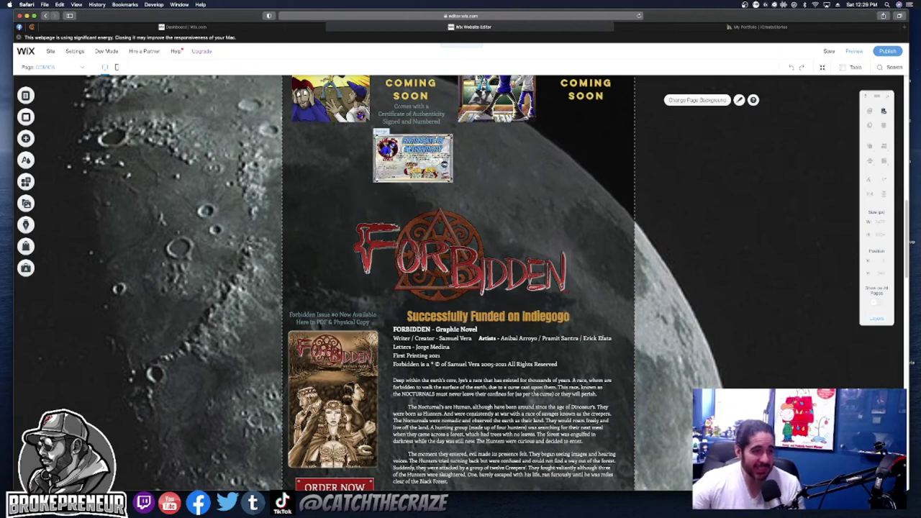
pyautogui.click(412, 158)
pyautogui.moveTo(413, 158); pyautogui.dragTo(412, 151)
pyautogui.click(434, 269)
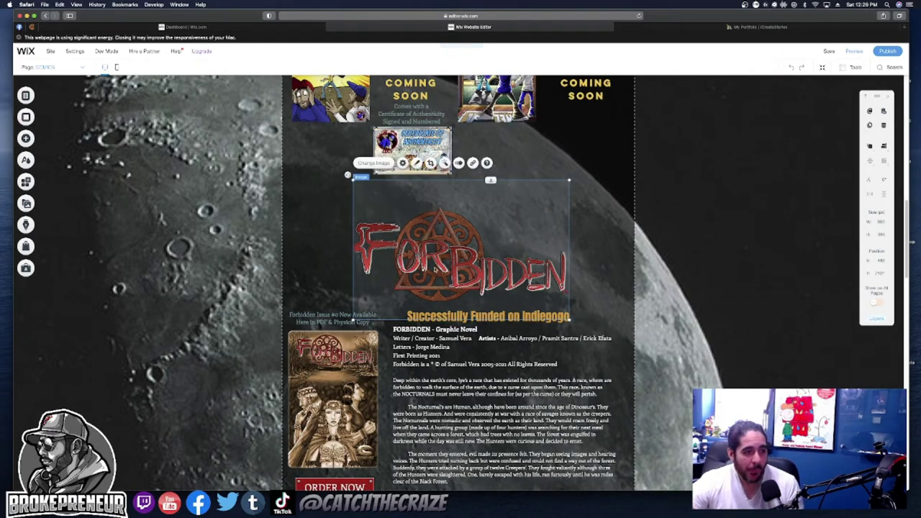
pyautogui.moveTo(435, 267); pyautogui.dragTo(434, 262)
pyautogui.click(464, 193)
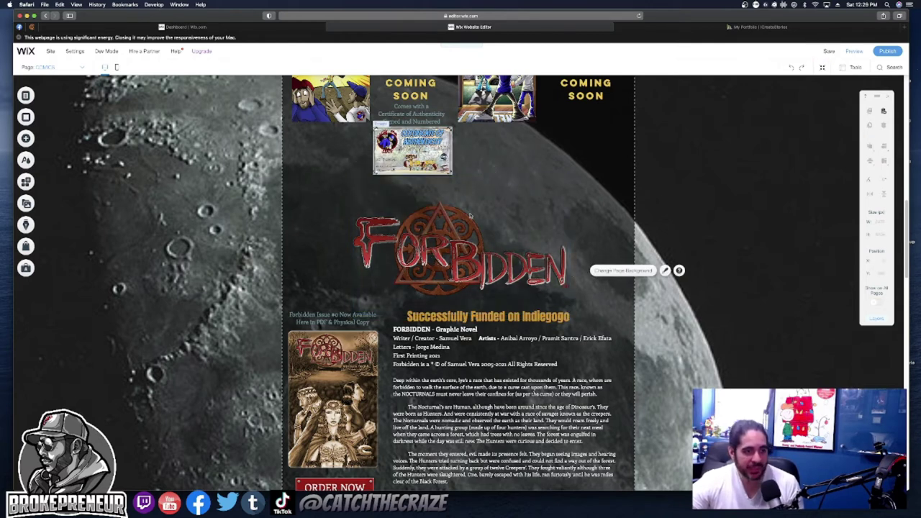
# - Check the full web address linked to the ORDER E-BOOK & SAVE button under Catch The Crazees Issue #1
pyautogui.scroll(10, 477, 247)
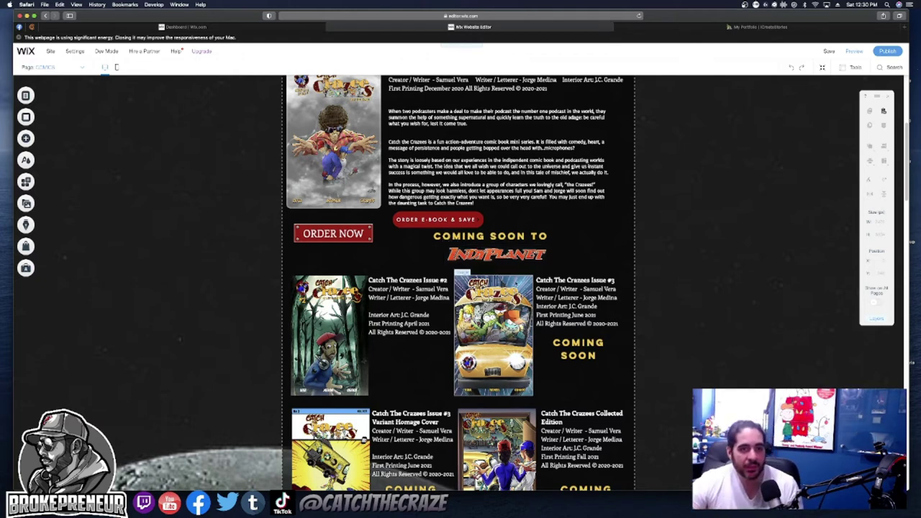
pyautogui.scroll(-3, 494, 335)
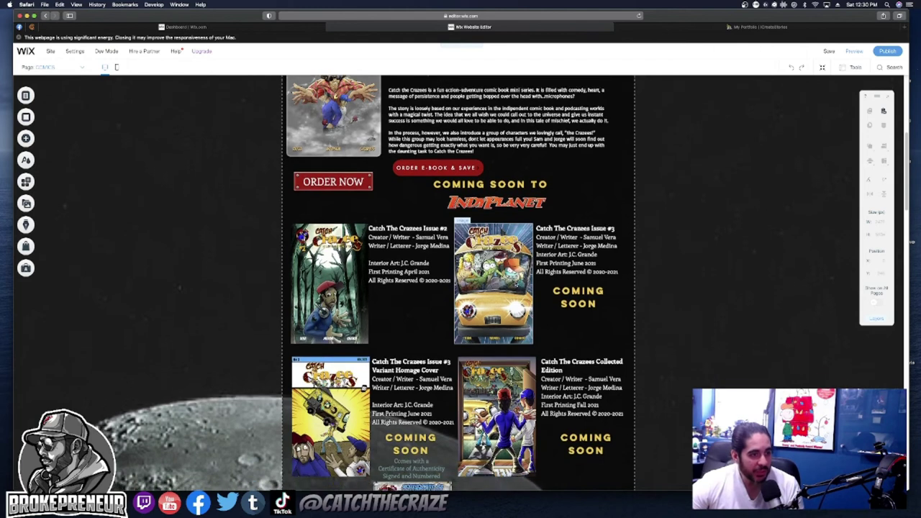
pyautogui.scroll(-1, 494, 288)
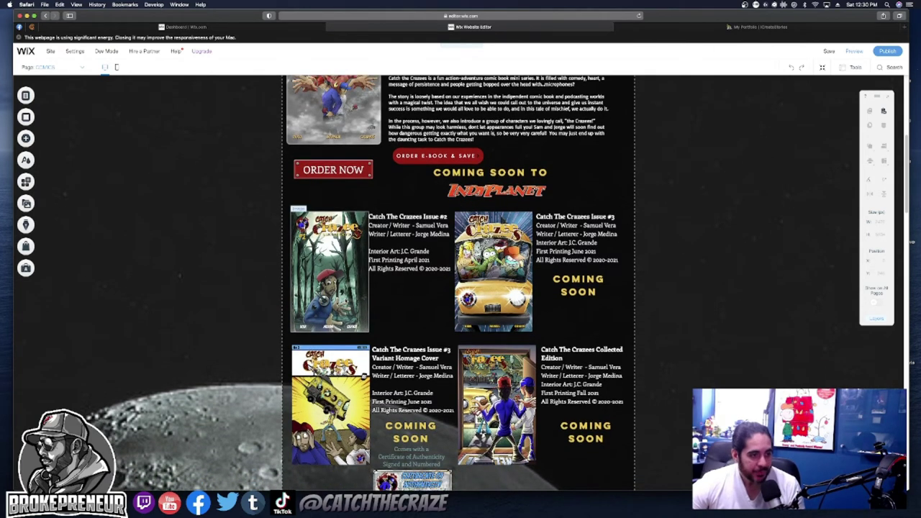
pyautogui.scroll(9, 422, 302)
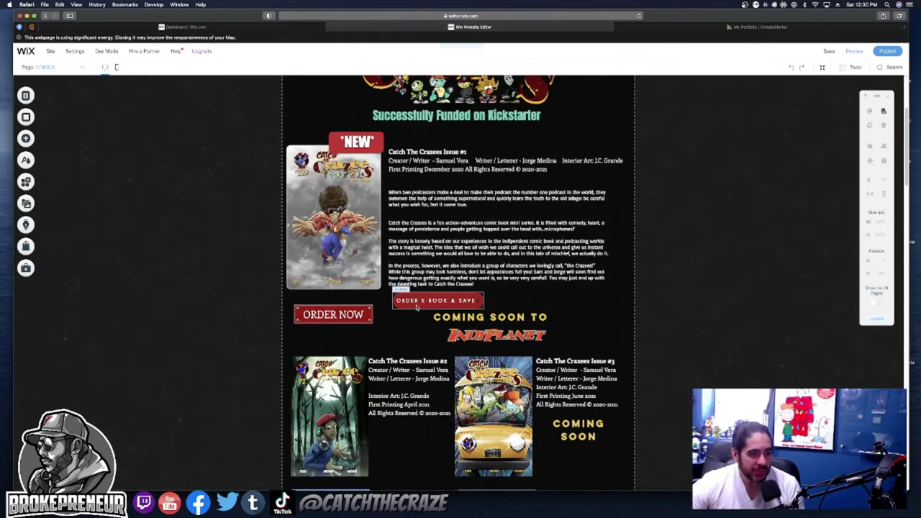
pyautogui.click(421, 303)
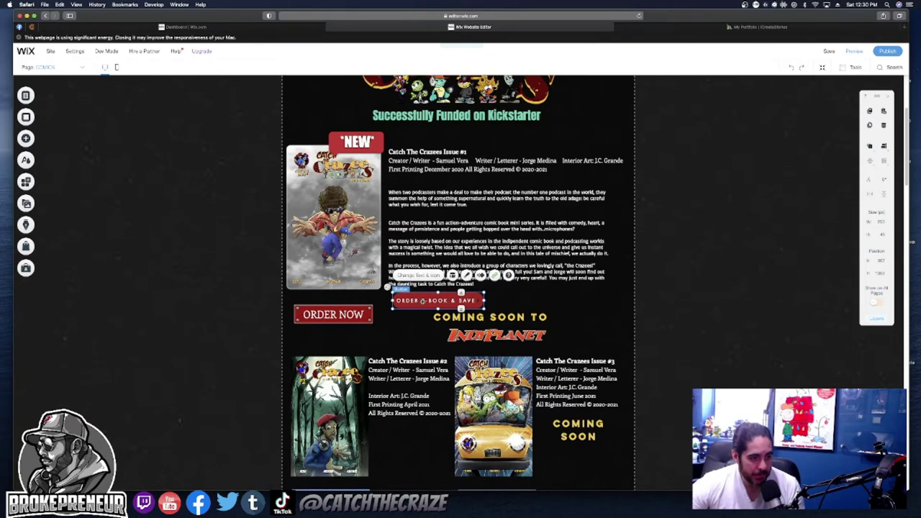
pyautogui.click(495, 275)
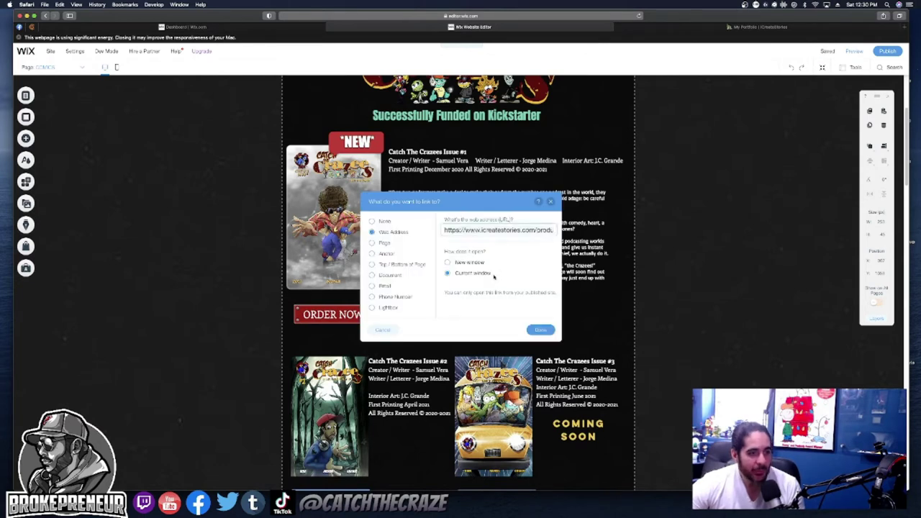
pyautogui.moveTo(502, 230); pyautogui.dragTo(582, 231)
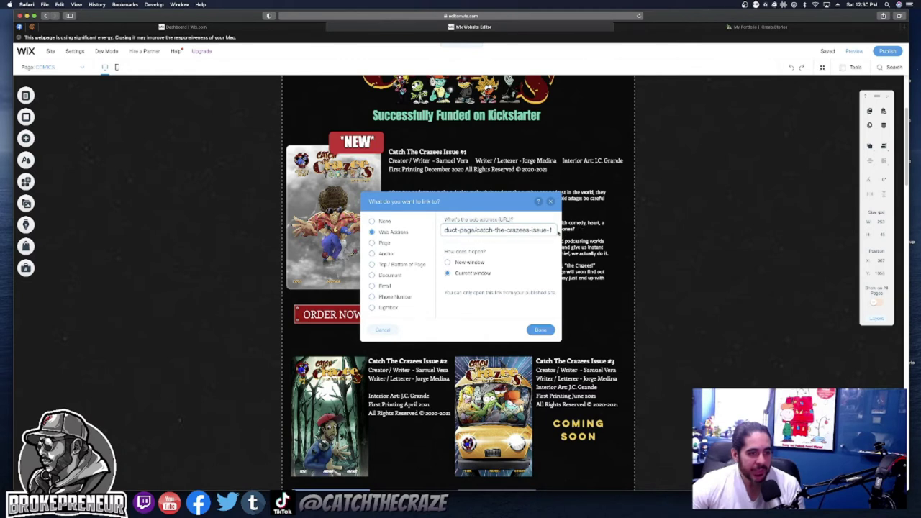
pyautogui.click(540, 330)
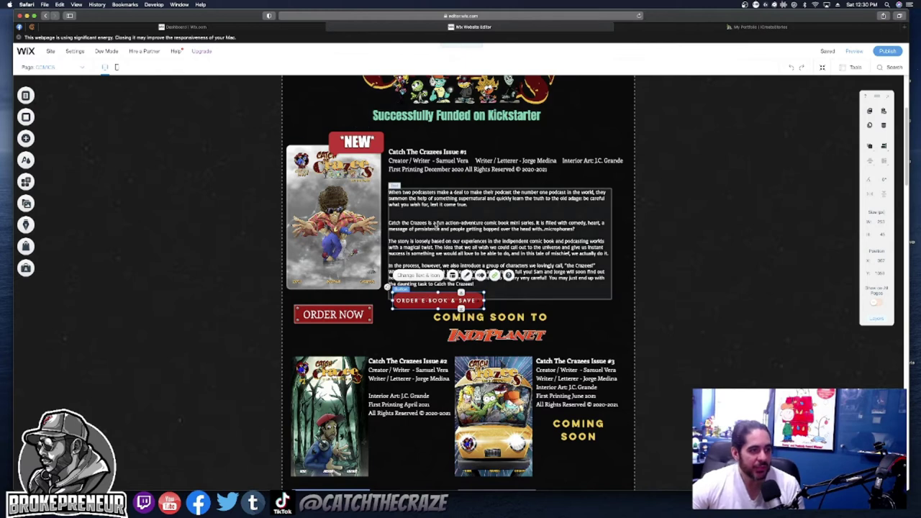
# - Open the store's Product Page from the site menu and look through its product details
pyautogui.scroll(5, 432, 224)
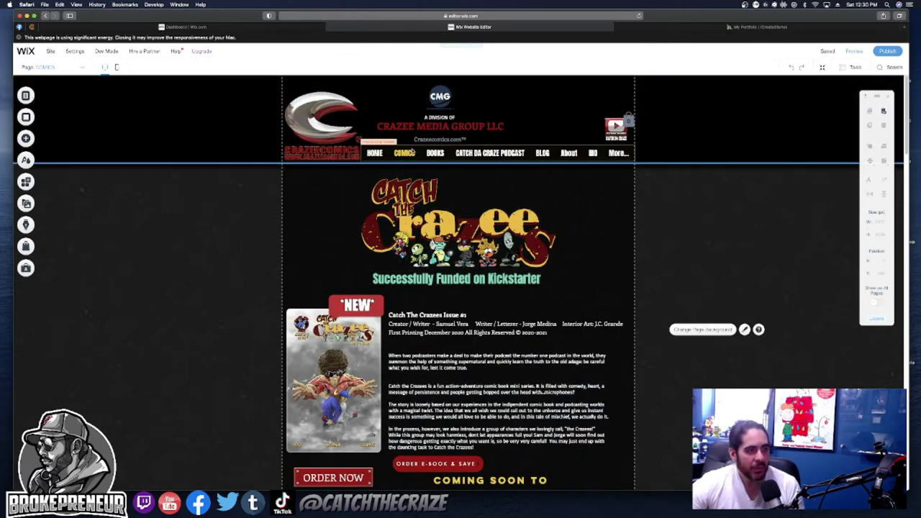
pyautogui.click(416, 156)
pyautogui.click(417, 128)
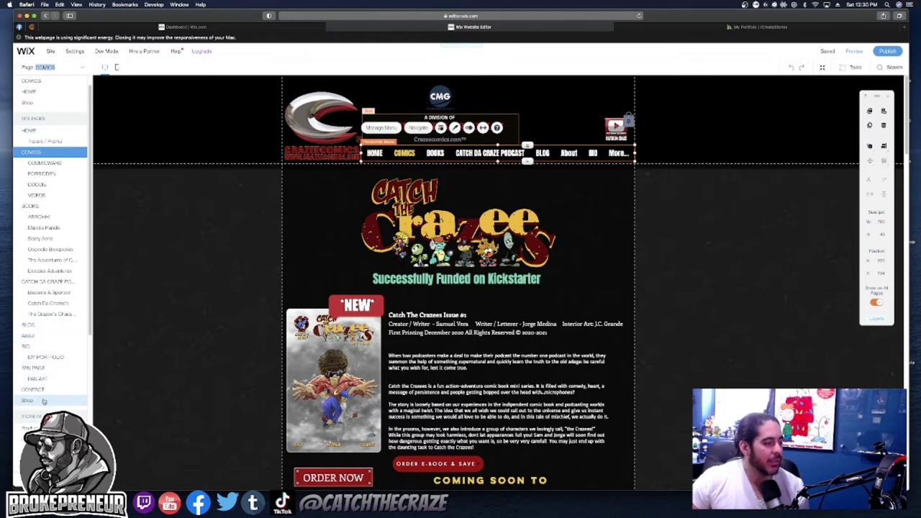
pyautogui.scroll(-2, 43, 401)
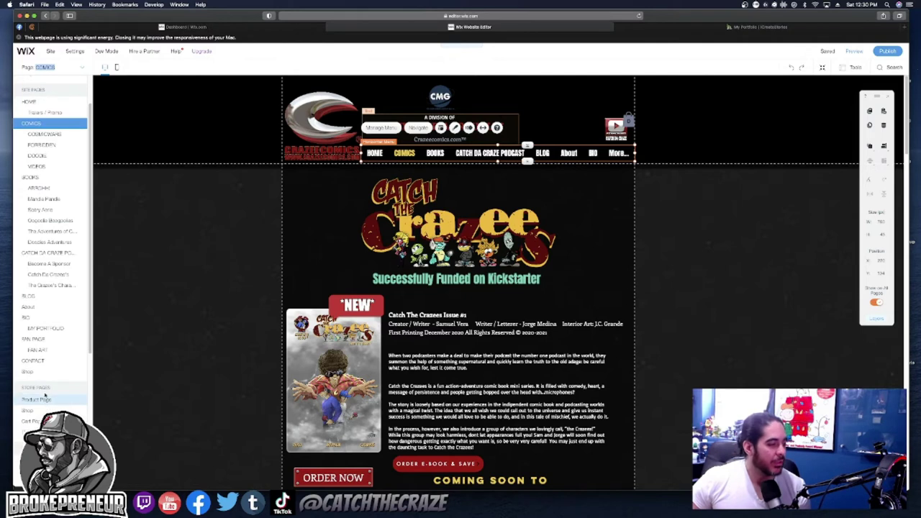
pyautogui.click(43, 401)
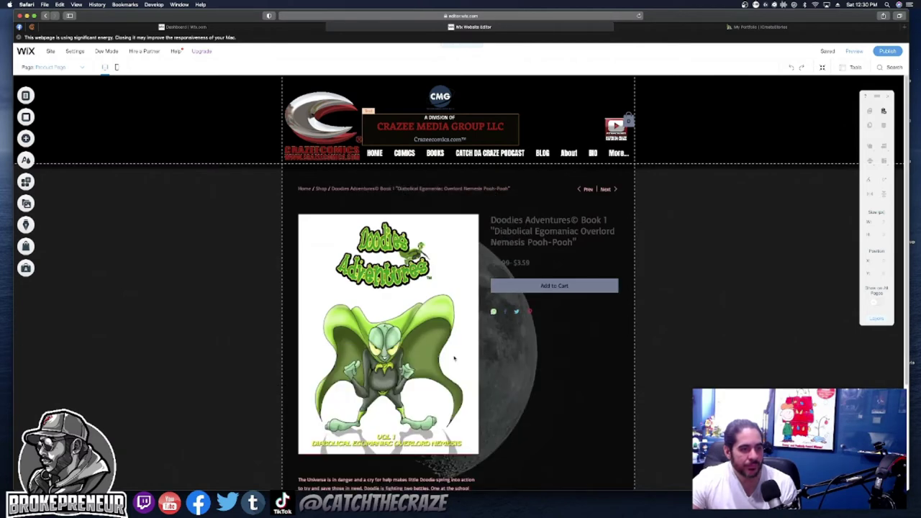
pyautogui.scroll(-4, 454, 358)
pyautogui.scroll(2, 454, 357)
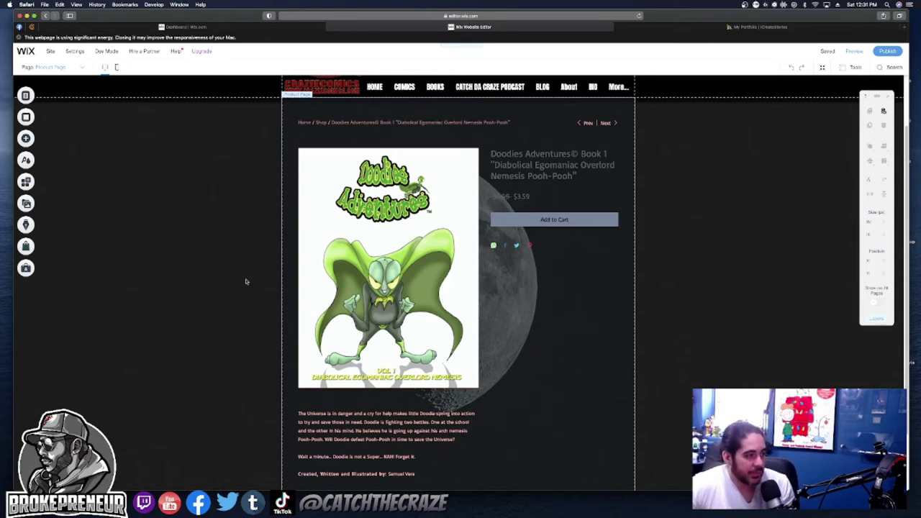
# - Open the Shop page and review the products listed in its comic books, children's books and catalogue sections
pyautogui.click(434, 88)
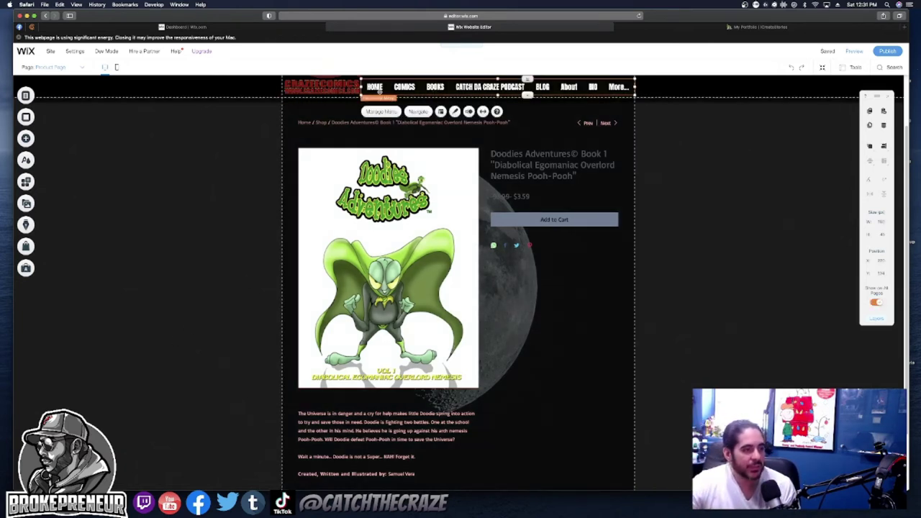
pyautogui.click(418, 112)
pyautogui.scroll(-2, 50, 389)
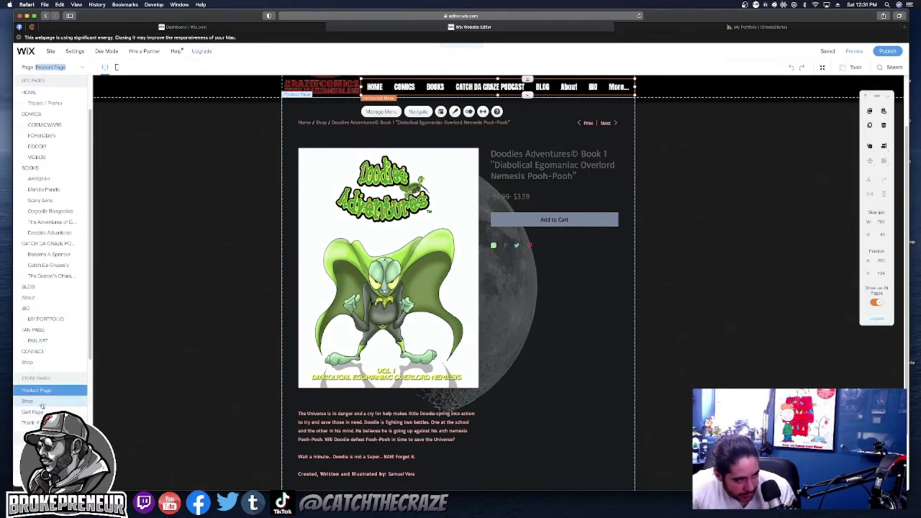
pyautogui.click(70, 360)
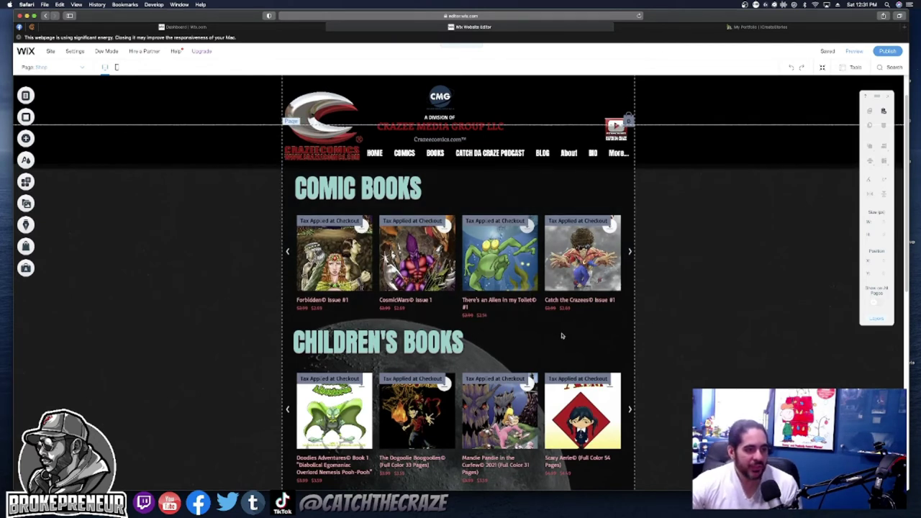
pyautogui.scroll(-5, 562, 335)
pyautogui.scroll(-5, 562, 332)
pyautogui.scroll(1, 562, 332)
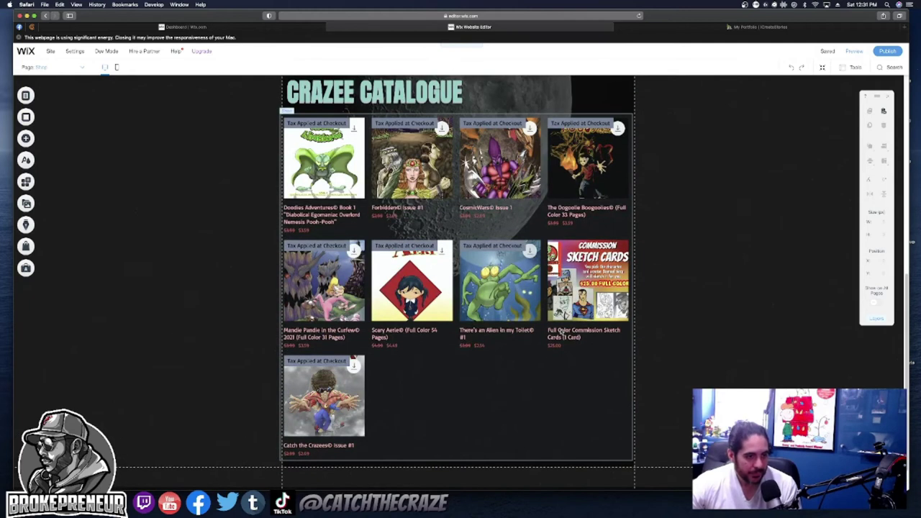
pyautogui.scroll(4, 559, 332)
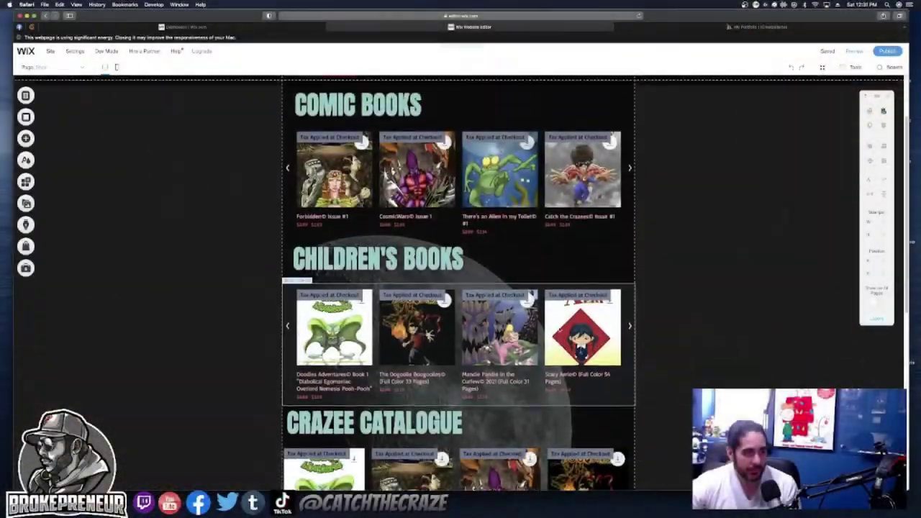
pyautogui.scroll(2, 560, 330)
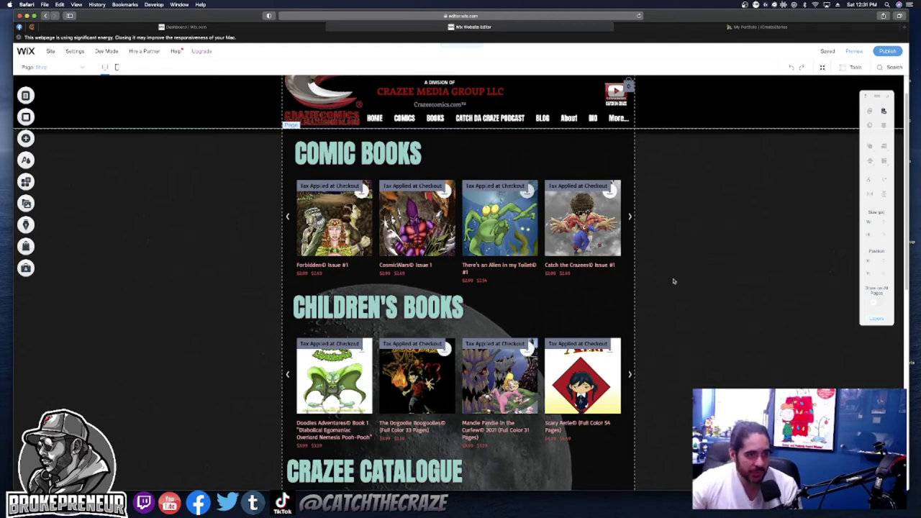
# - Return to the COMICS page for editing
pyautogui.click(413, 119)
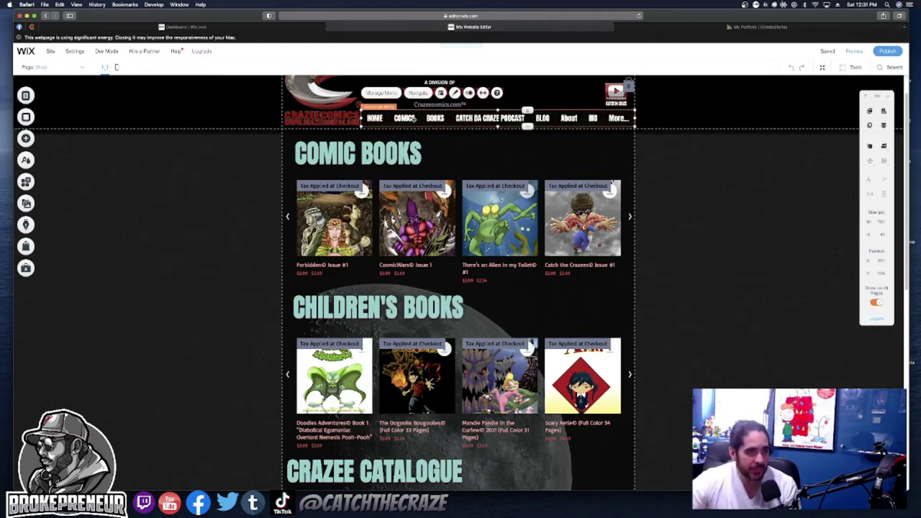
pyautogui.click(417, 94)
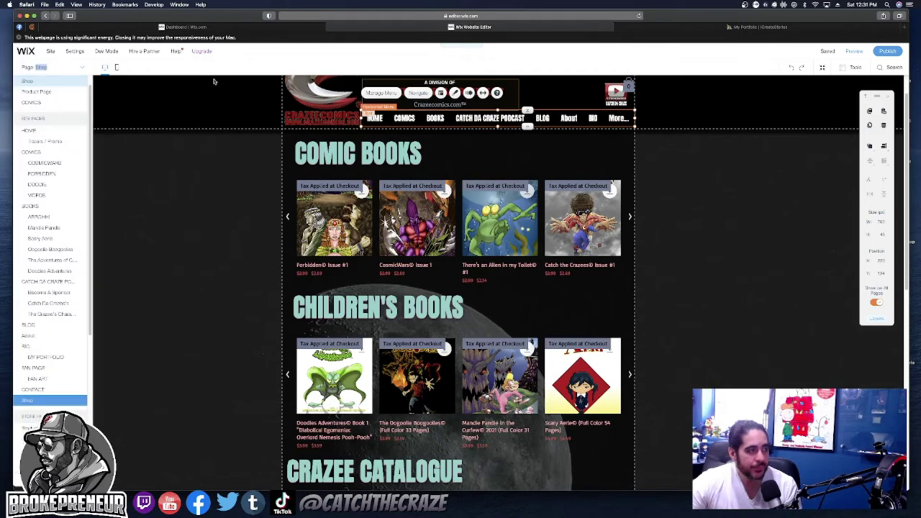
pyautogui.click(33, 152)
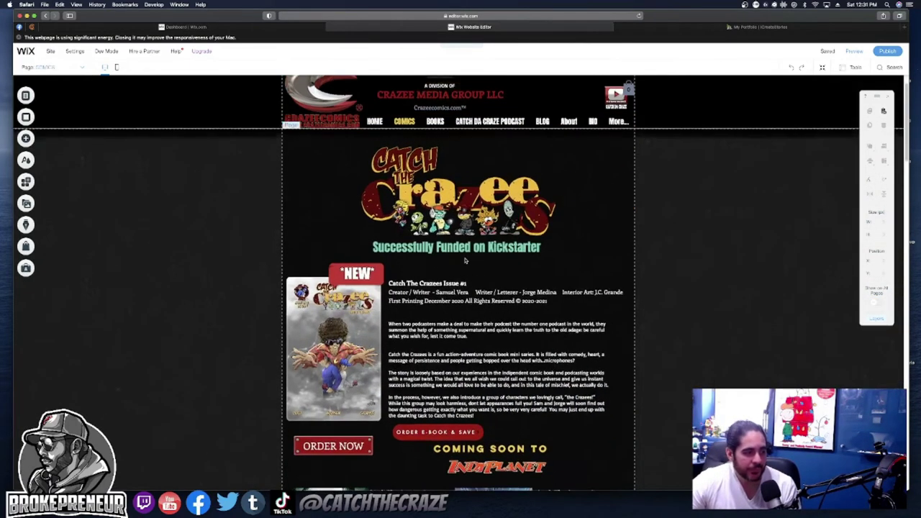
# - Add a PayPal Buy Now button beside the COMING SOON TO text below the Issue #1 description
pyautogui.click(26, 139)
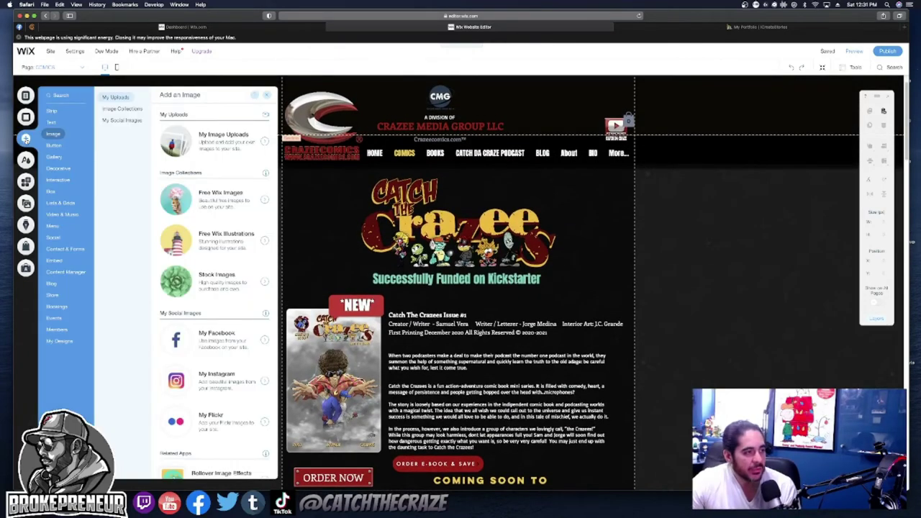
pyautogui.click(52, 145)
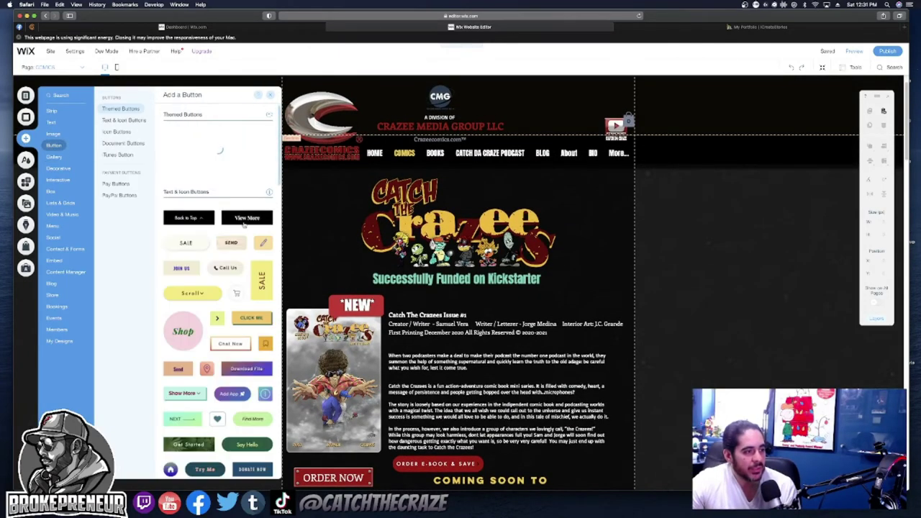
pyautogui.scroll(-1, 246, 208)
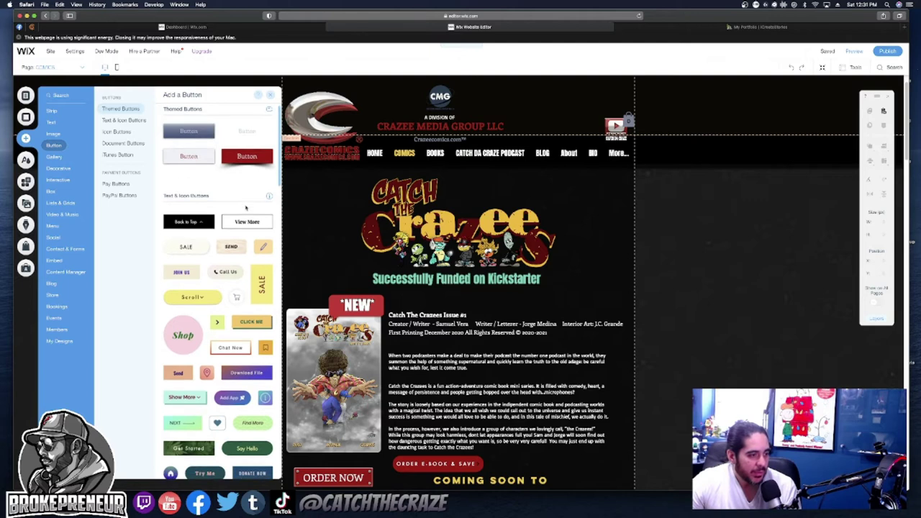
pyautogui.scroll(-4, 245, 209)
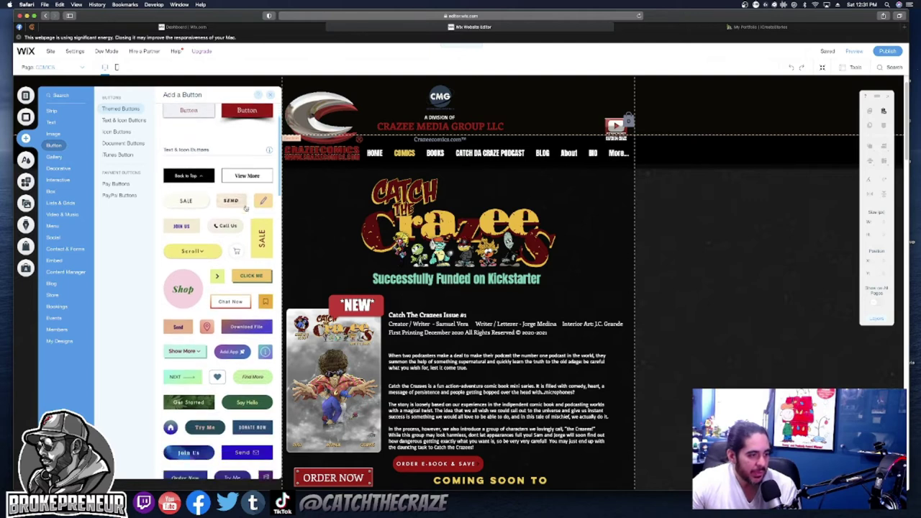
pyautogui.scroll(-4, 246, 209)
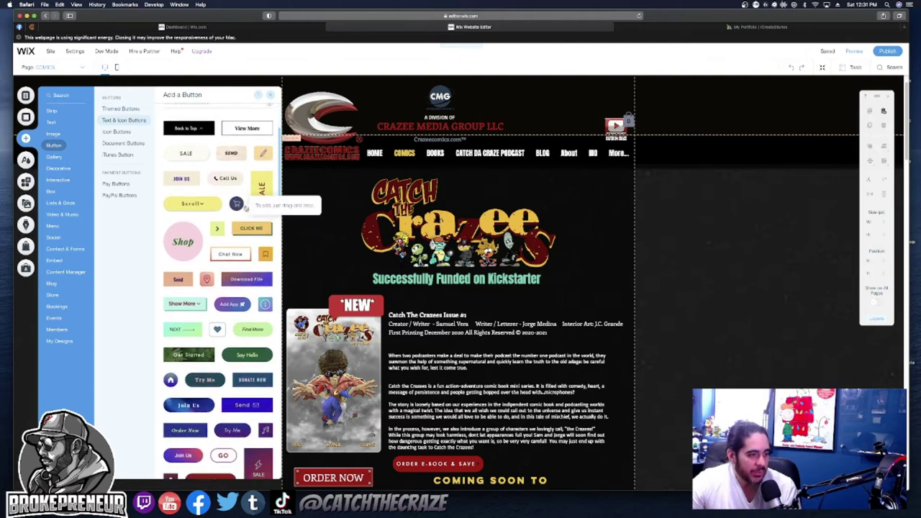
pyautogui.scroll(-5, 245, 209)
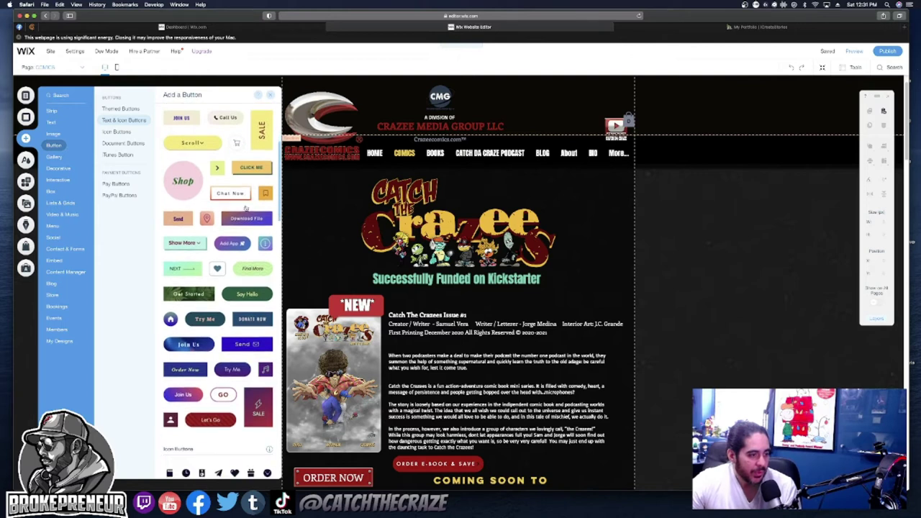
pyautogui.scroll(-3, 246, 209)
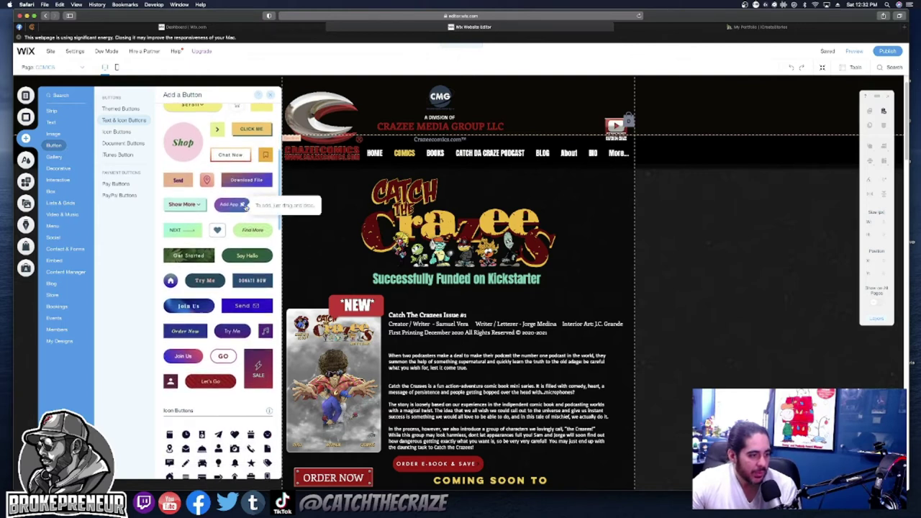
pyautogui.scroll(-7, 245, 207)
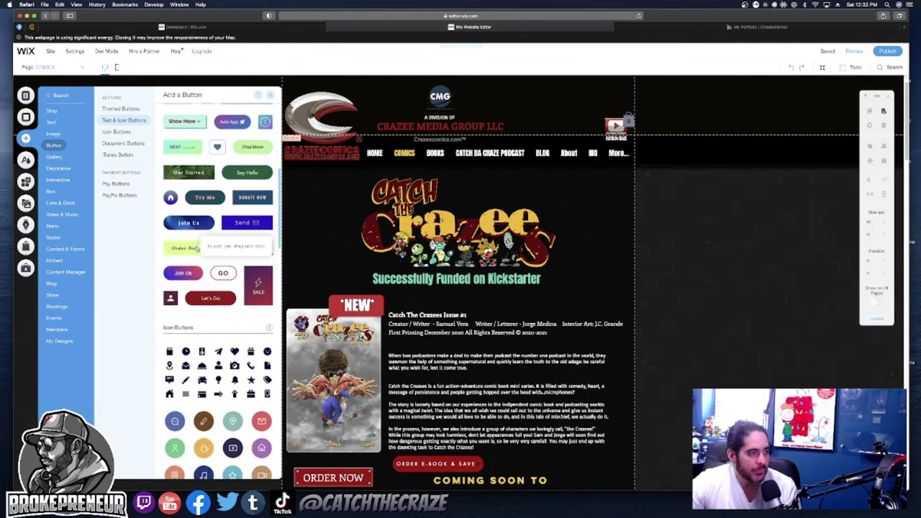
pyautogui.click(121, 184)
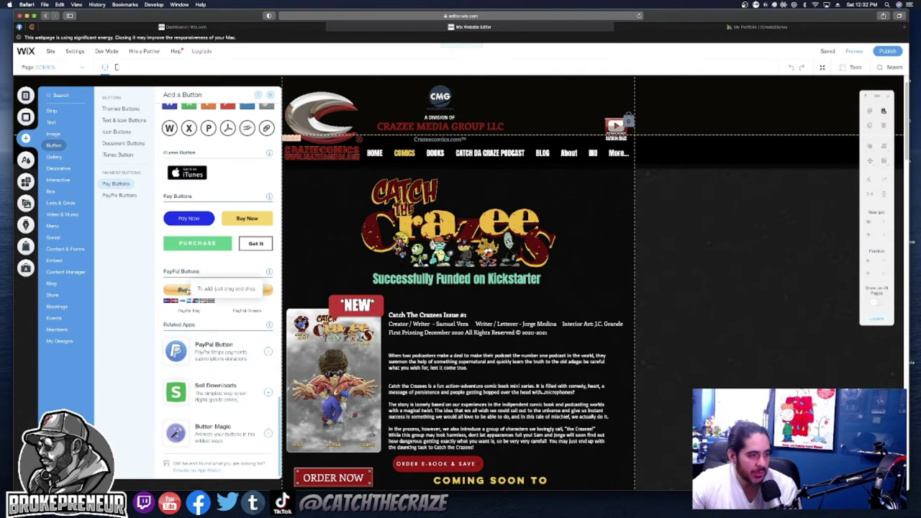
pyautogui.moveTo(185, 289); pyautogui.dragTo(580, 459)
# - Move the PayPal Buy Now button up beside the ORDER E-BOOK & SAVE button, above the COMING SOON TO text
pyautogui.scroll(-5, 609, 421)
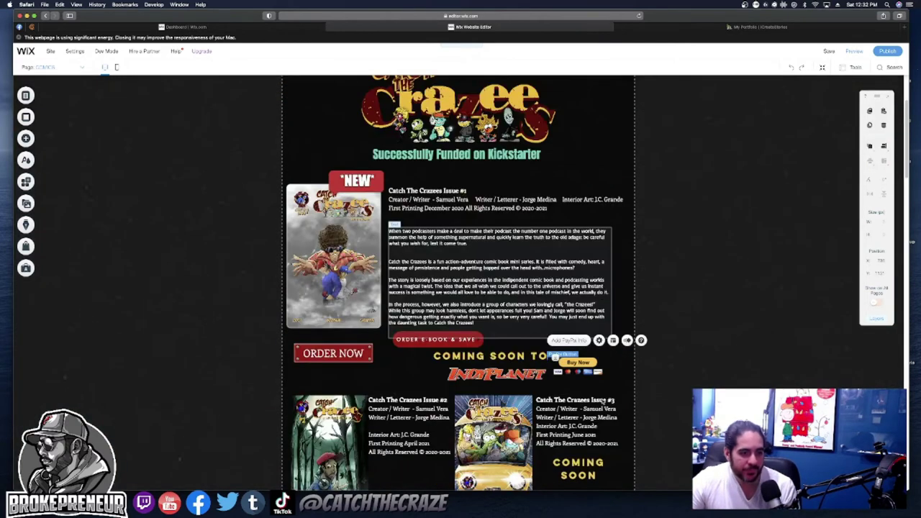
pyautogui.click(671, 328)
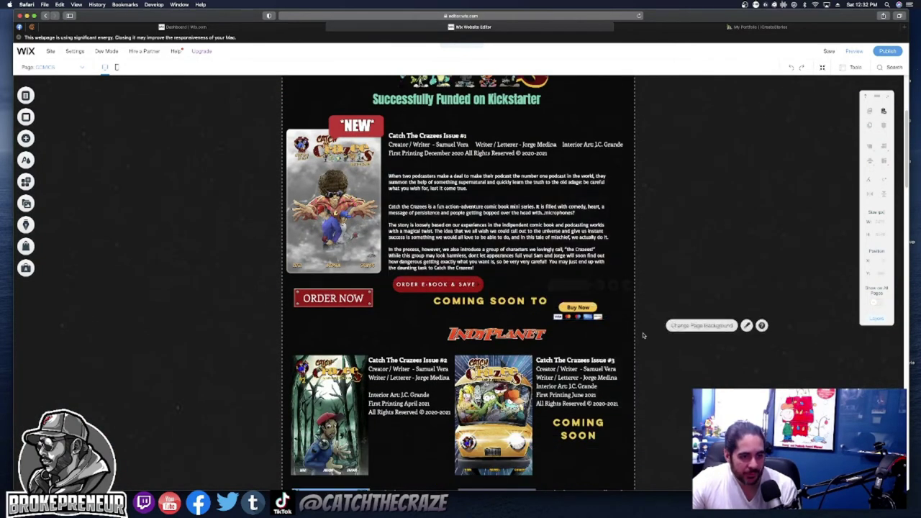
pyautogui.click(583, 313)
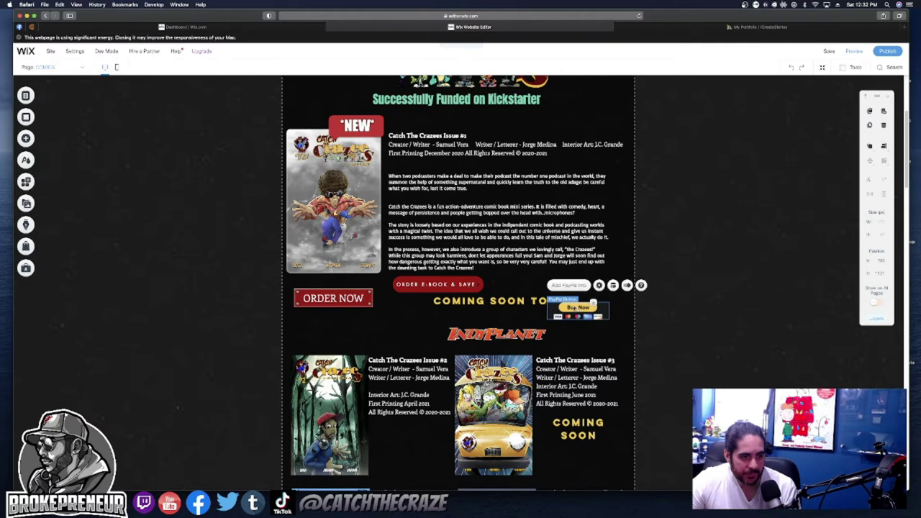
pyautogui.moveTo(583, 313)
pyautogui.mouseDown()
pyautogui.moveTo(586, 286)
pyautogui.moveTo(546, 288)
pyautogui.moveTo(579, 308)
pyautogui.mouseUp()
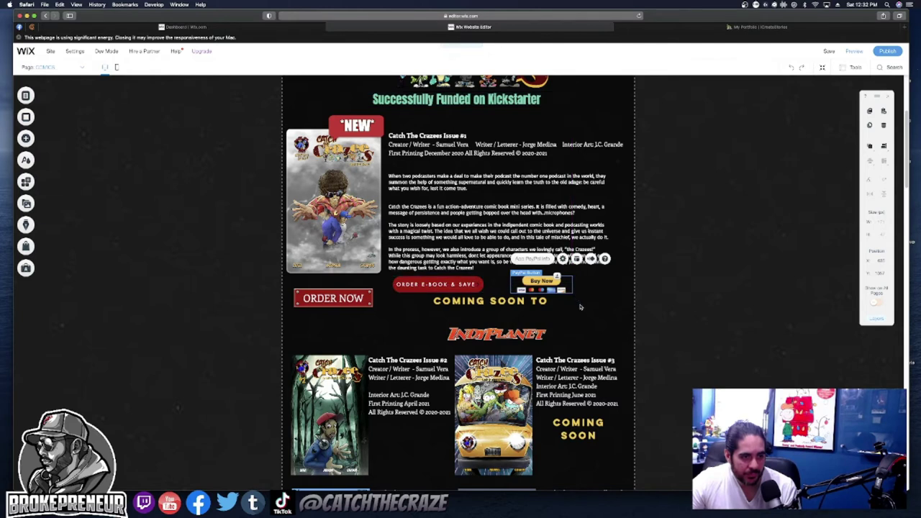
# - Move the PayPal Buy Now button directly below the ORDER NOW button under the Issue #1 cover
pyautogui.moveTo(541, 281); pyautogui.dragTo(337, 327)
pyautogui.moveTo(331, 326); pyautogui.dragTo(334, 323)
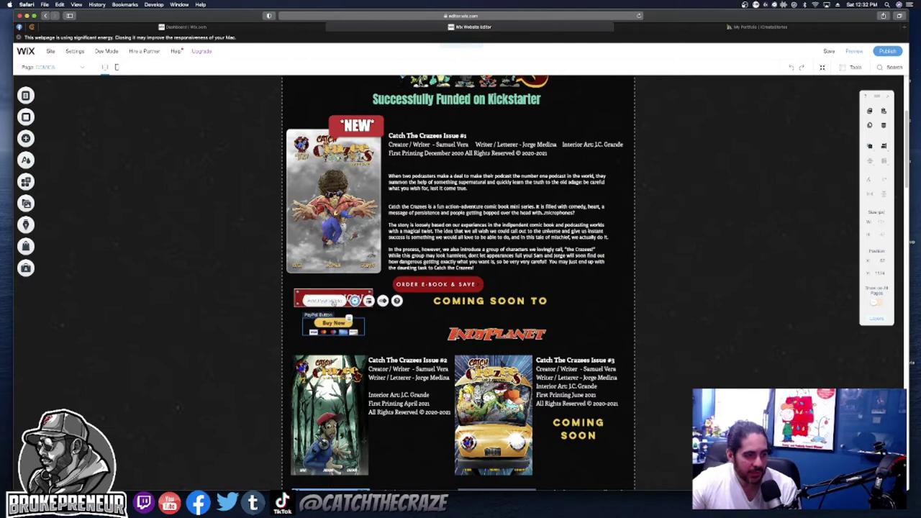
# - Review the PayPal Buy Now button's settings, covering its purpose, account info, product details, price, currency, window and language options, and close them
pyautogui.click(330, 302)
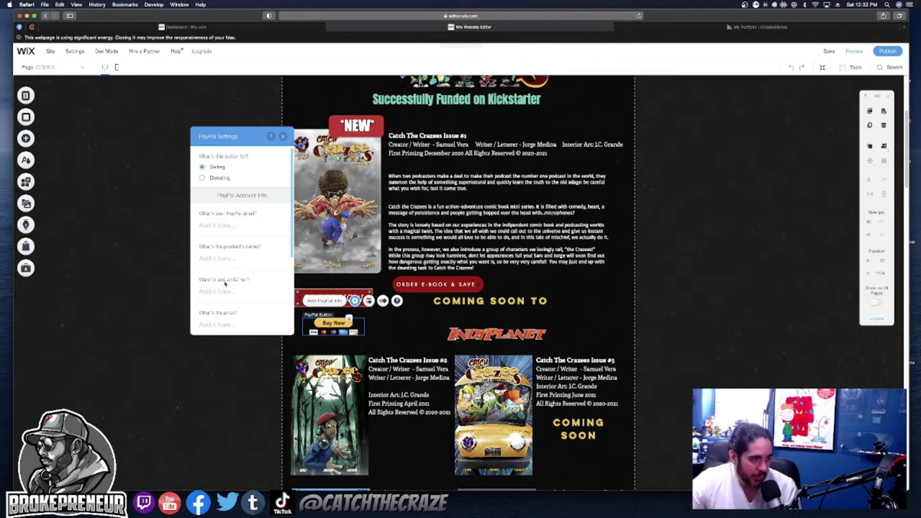
pyautogui.scroll(-1, 247, 287)
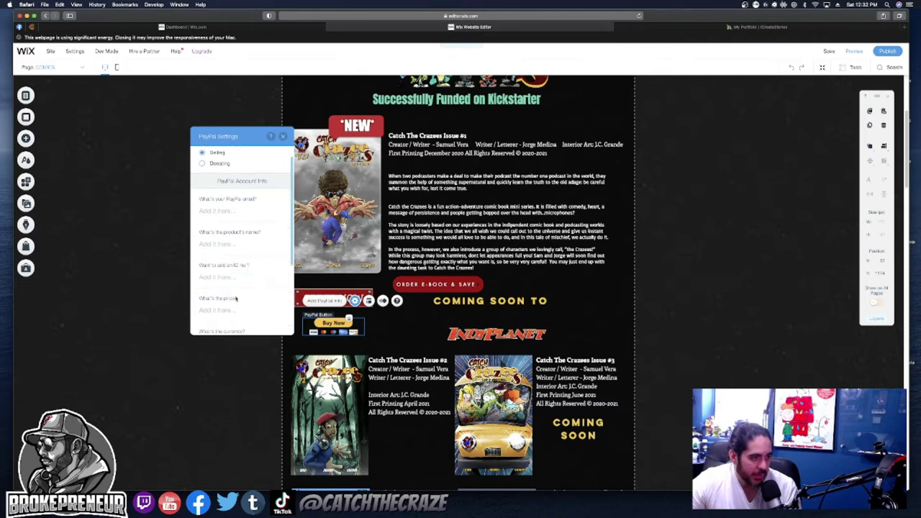
pyautogui.scroll(-1, 223, 306)
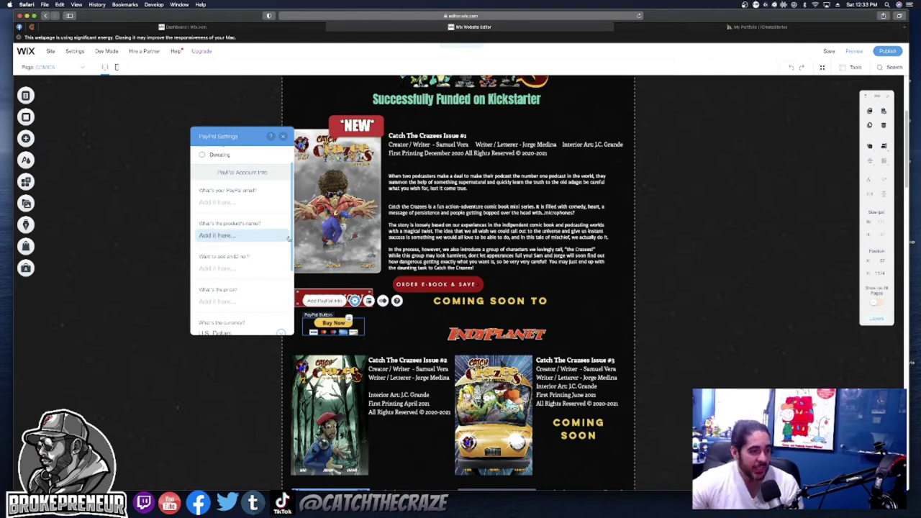
pyautogui.scroll(-3, 293, 286)
pyautogui.scroll(-1, 293, 286)
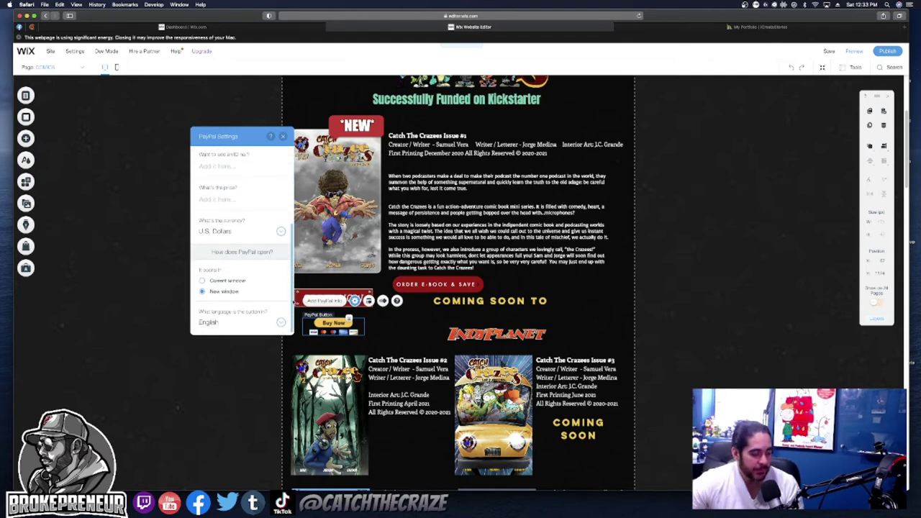
pyautogui.moveTo(288, 304); pyautogui.dragTo(288, 195)
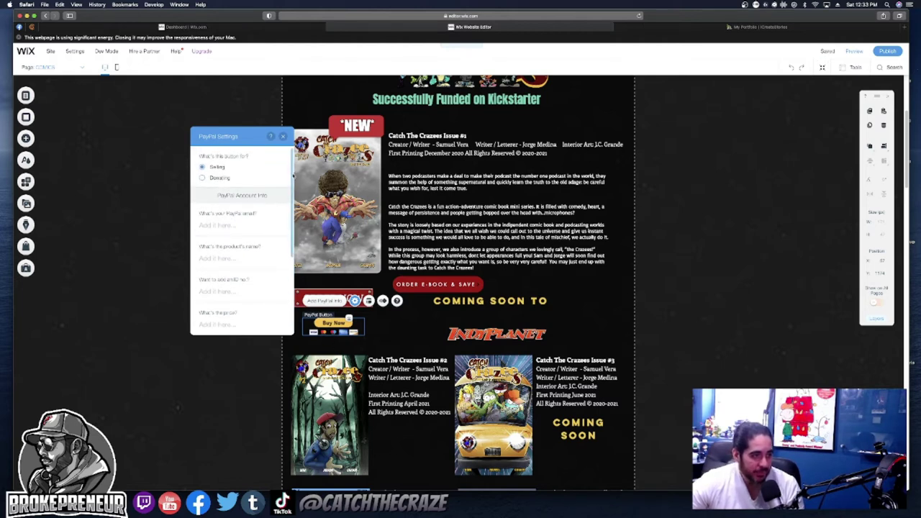
pyautogui.scroll(-1, 291, 188)
pyautogui.scroll(-3, 291, 187)
pyautogui.scroll(4, 288, 175)
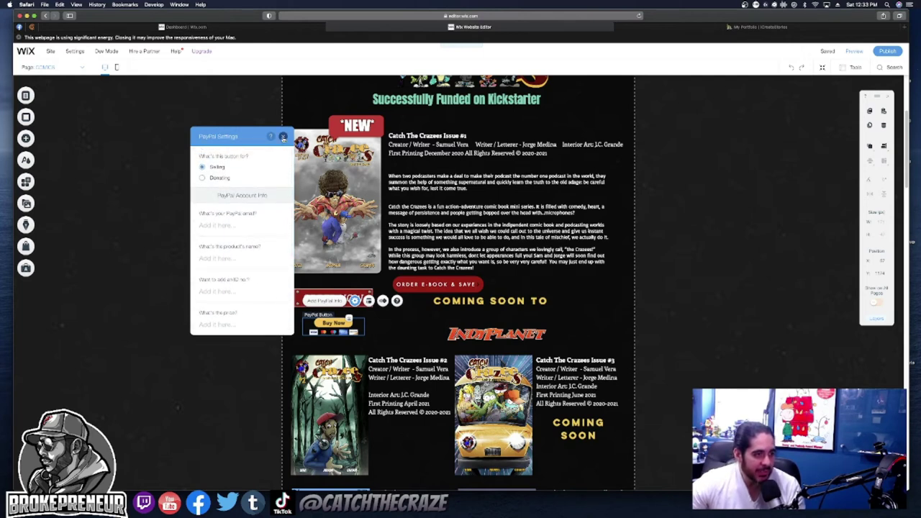
pyautogui.click(283, 136)
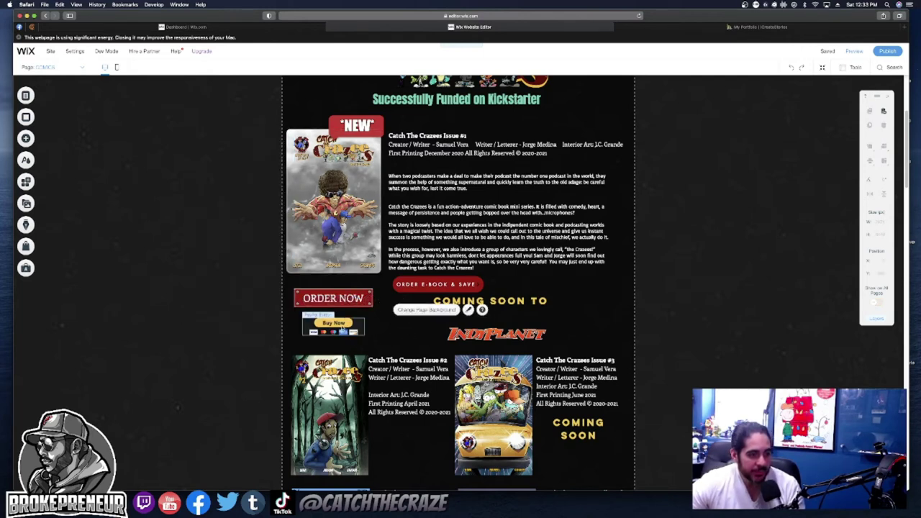
# - Examine the Catch The Crazees section's layout, from the Issue #1 order buttons to the other issues and the Collected Edition
pyautogui.scroll(-1, 379, 341)
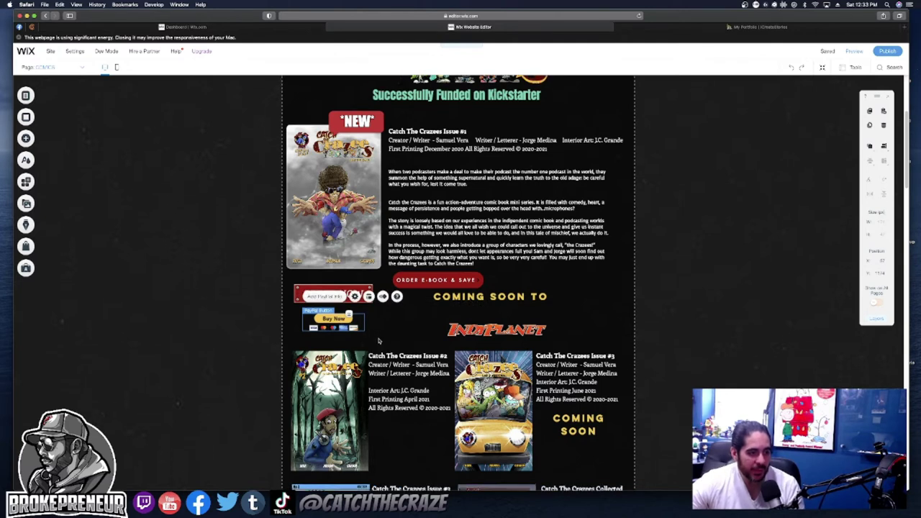
pyautogui.scroll(-1, 379, 340)
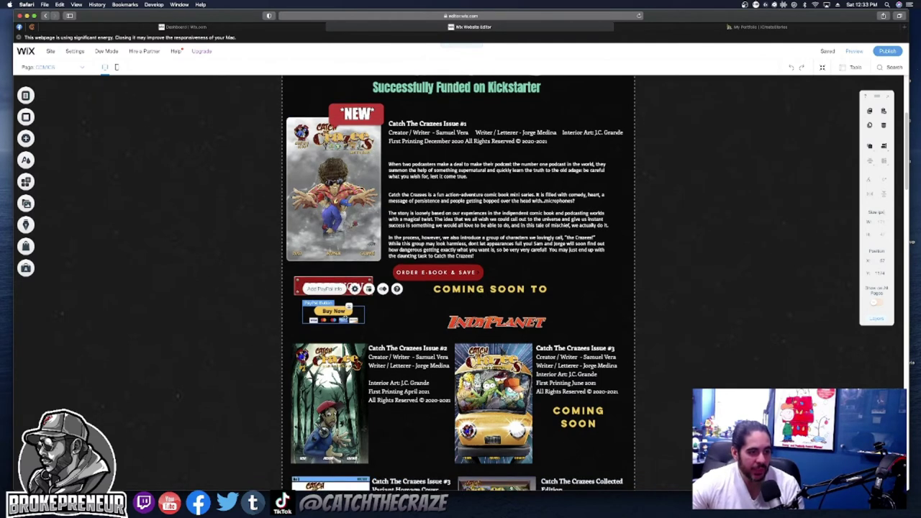
pyautogui.scroll(-3, 347, 306)
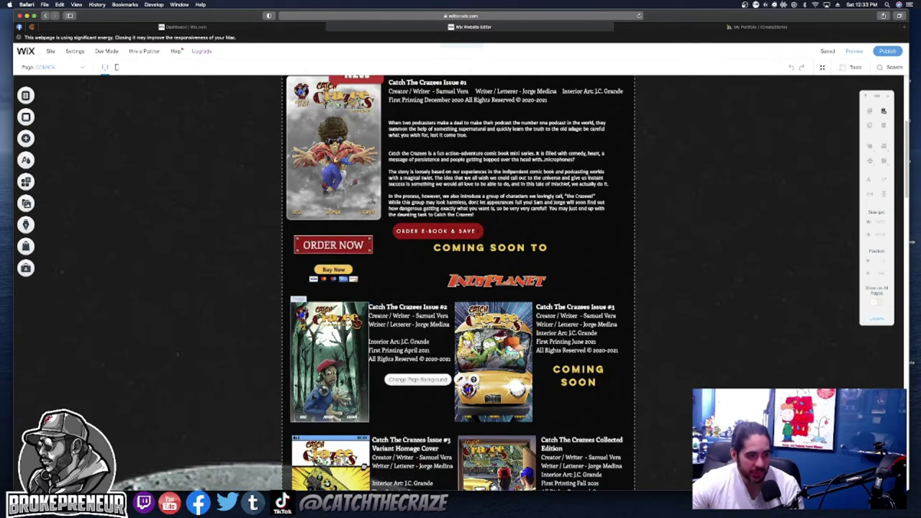
pyautogui.scroll(-10, 446, 383)
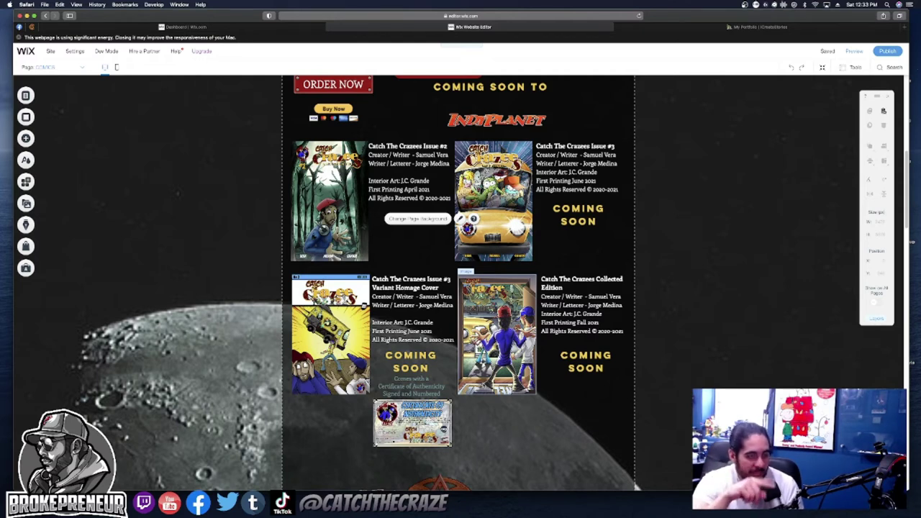
pyautogui.scroll(3, 452, 425)
pyautogui.scroll(4, 453, 425)
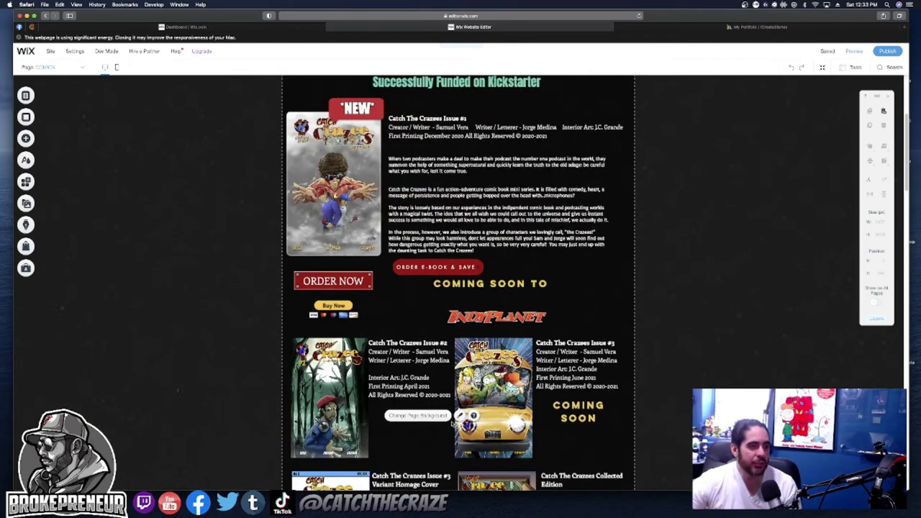
pyautogui.scroll(1, 453, 425)
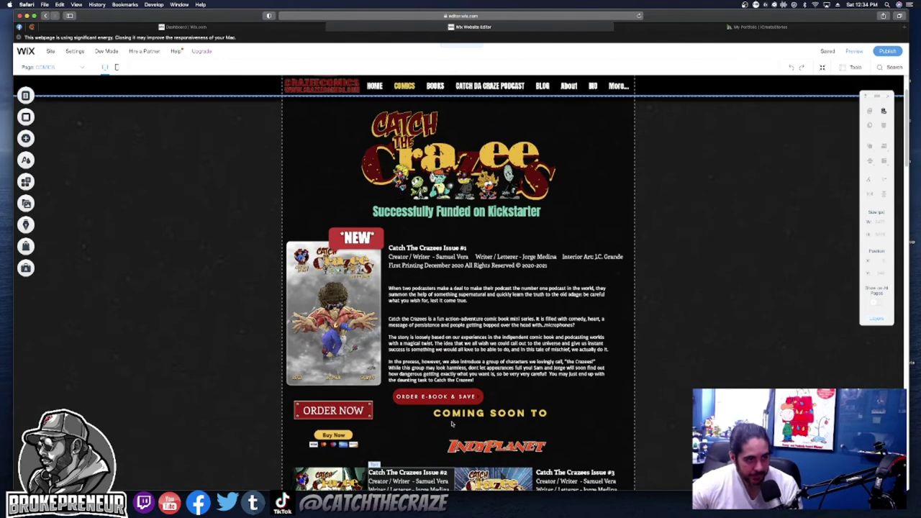
pyautogui.scroll(1, 452, 425)
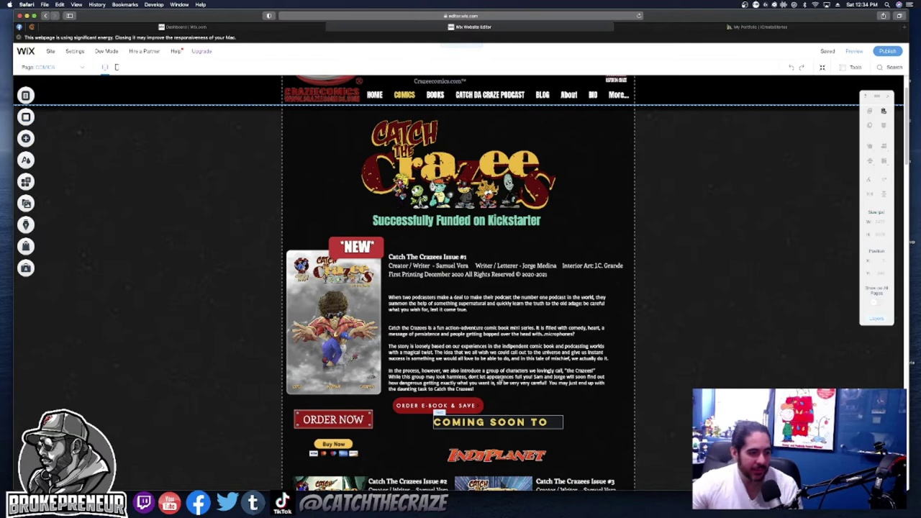
pyautogui.scroll(-1, 446, 394)
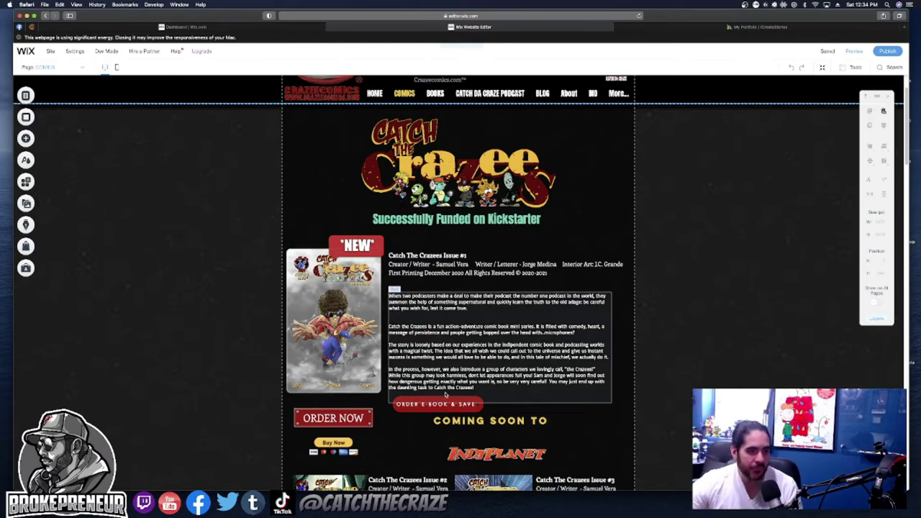
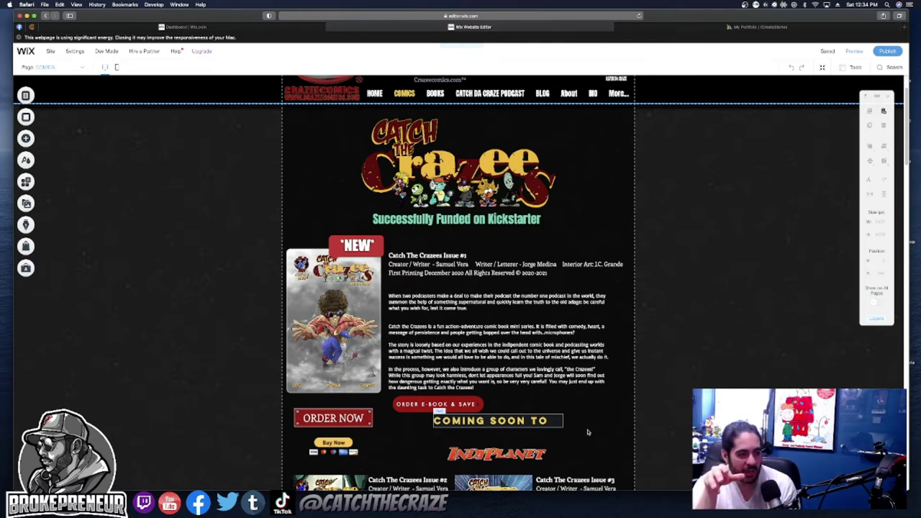
# - Delete the PayPal Buy Now button below the ORDER NOW button
pyautogui.click(335, 443)
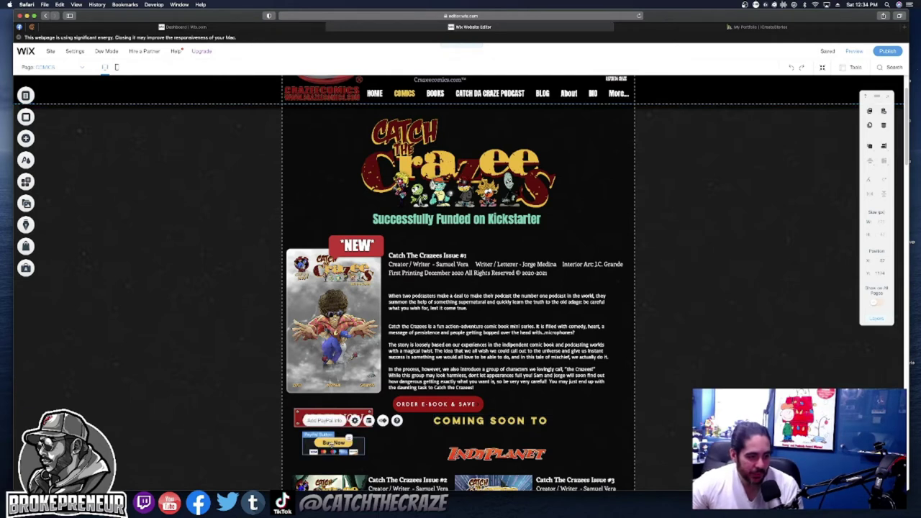
pyautogui.press('Delete')
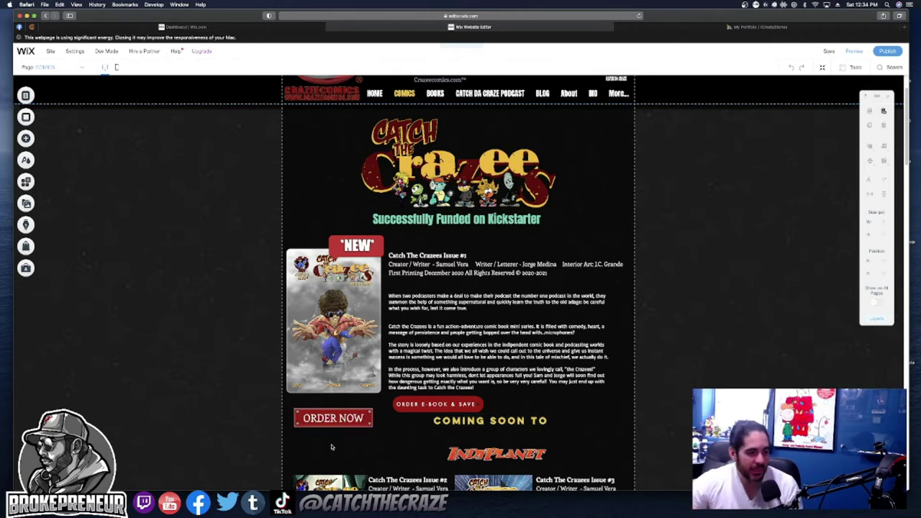
# - Look through the Member and Store elements available to add, including the Shopping Cart and Add To Cart Button options, and close them
pyautogui.click(28, 140)
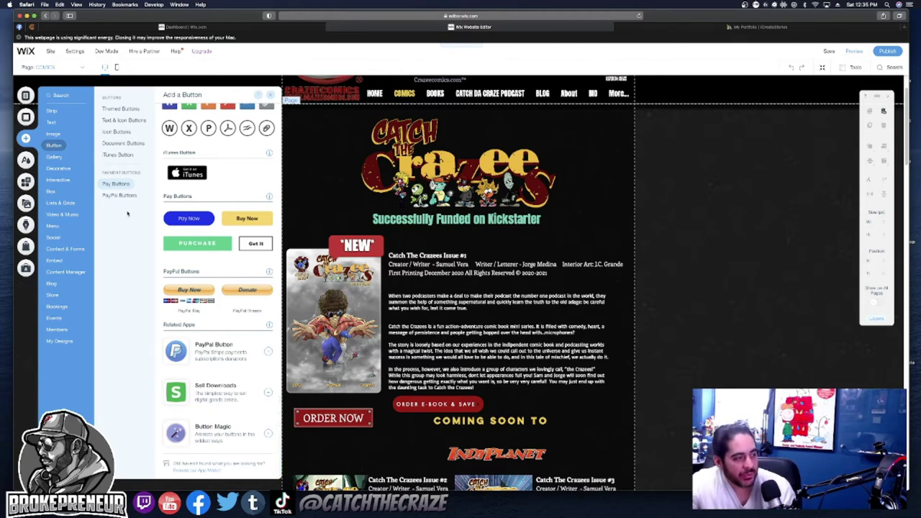
pyautogui.click(56, 318)
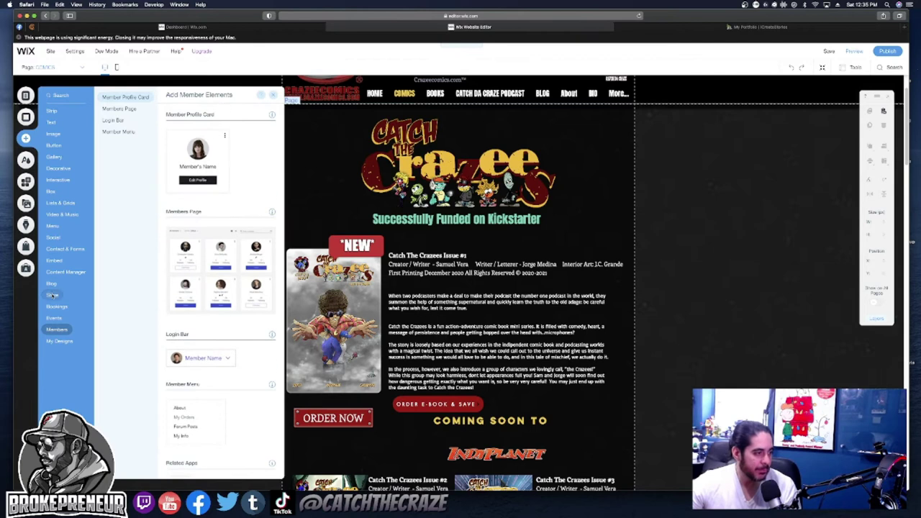
pyautogui.click(53, 295)
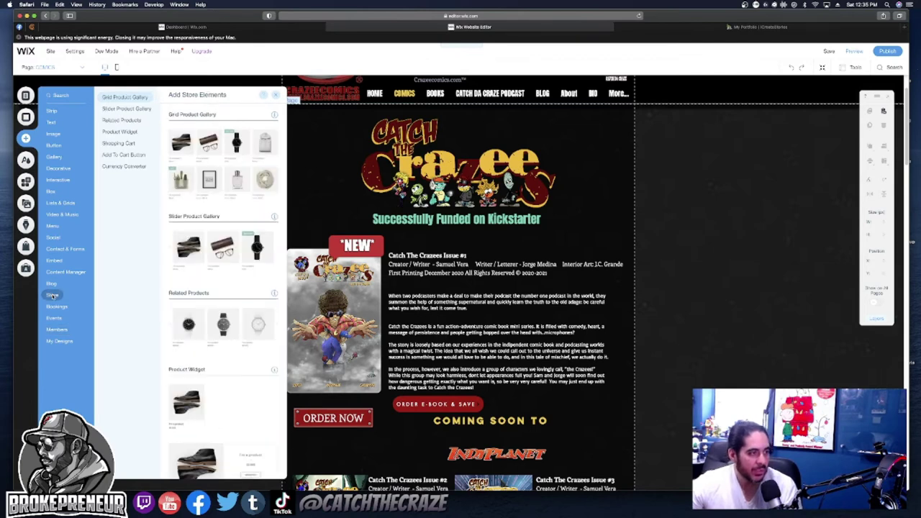
pyautogui.click(131, 145)
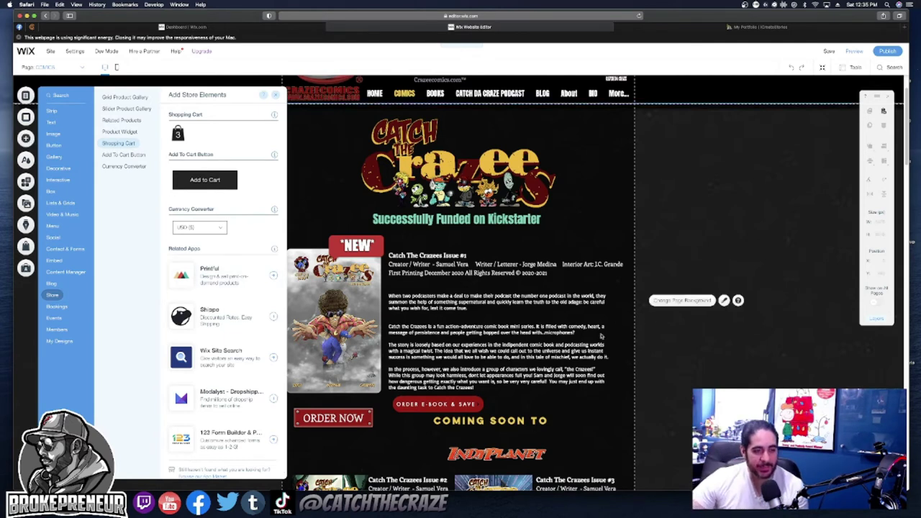
pyautogui.click(672, 343)
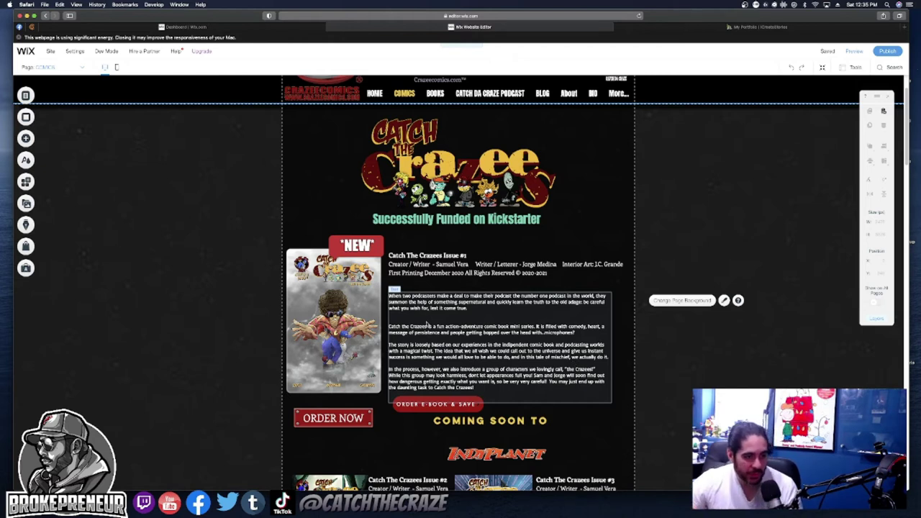
# - Move the Issue #1 description text up slightly to align its lower edge with the bottom of the cover image
pyautogui.moveTo(428, 326); pyautogui.dragTo(428, 317)
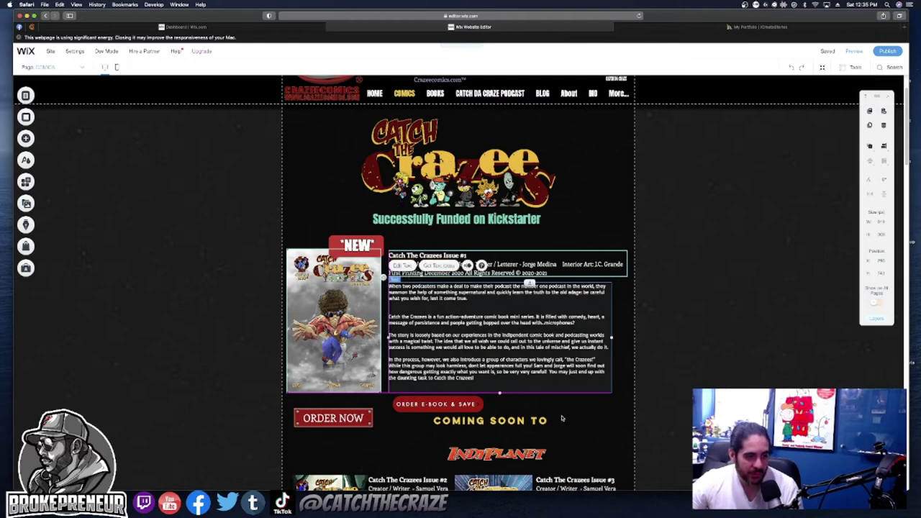
# - Move the There's an Alien in my Toilet section and the comics below it down together, to about x 51, y 4199
pyautogui.scroll(-2, 566, 416)
pyautogui.scroll(-10, 567, 417)
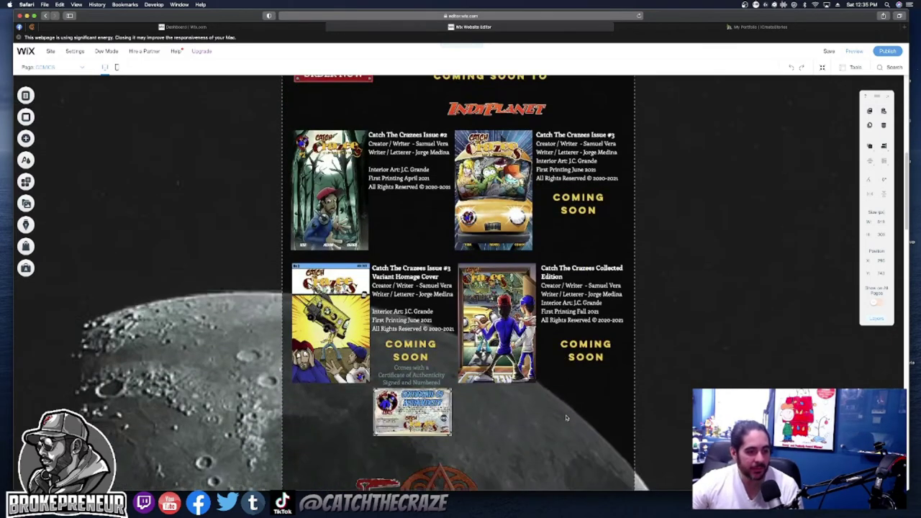
pyautogui.scroll(-12, 566, 417)
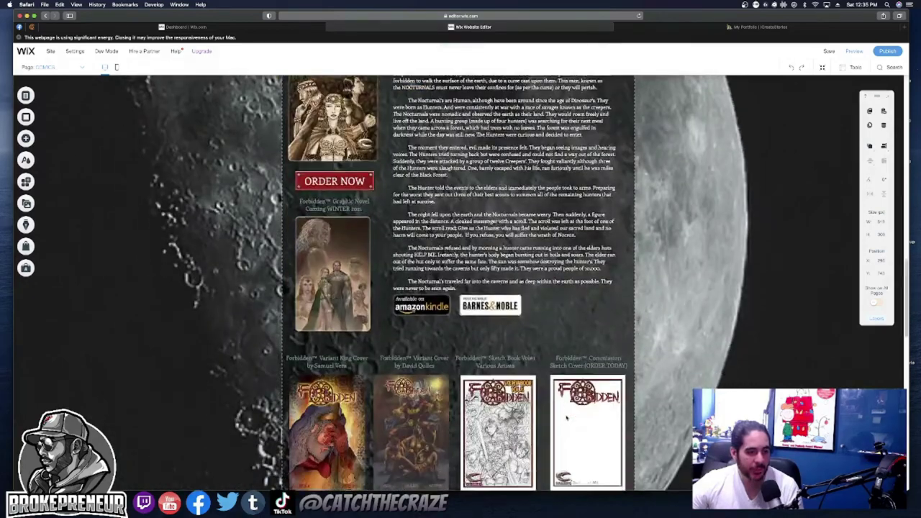
pyautogui.scroll(-10, 566, 416)
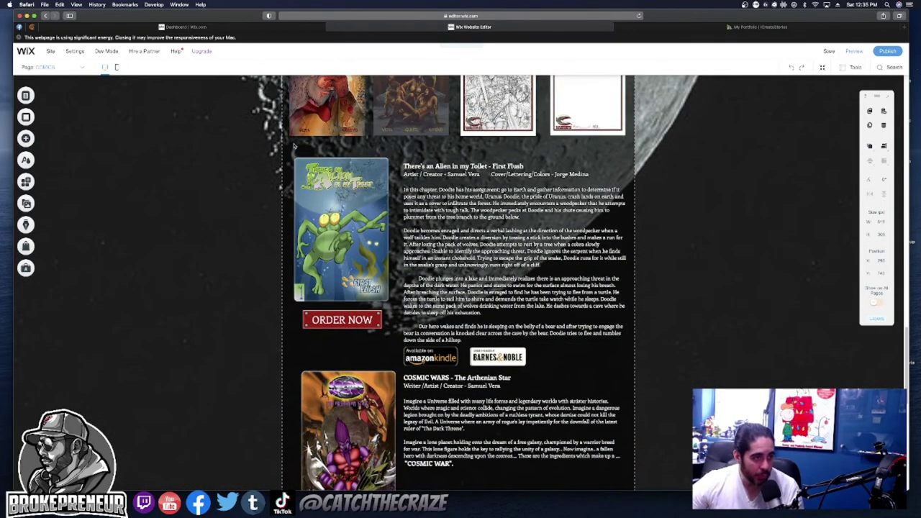
pyautogui.moveTo(294, 147); pyautogui.dragTo(618, 424)
pyautogui.scroll(3, 510, 294)
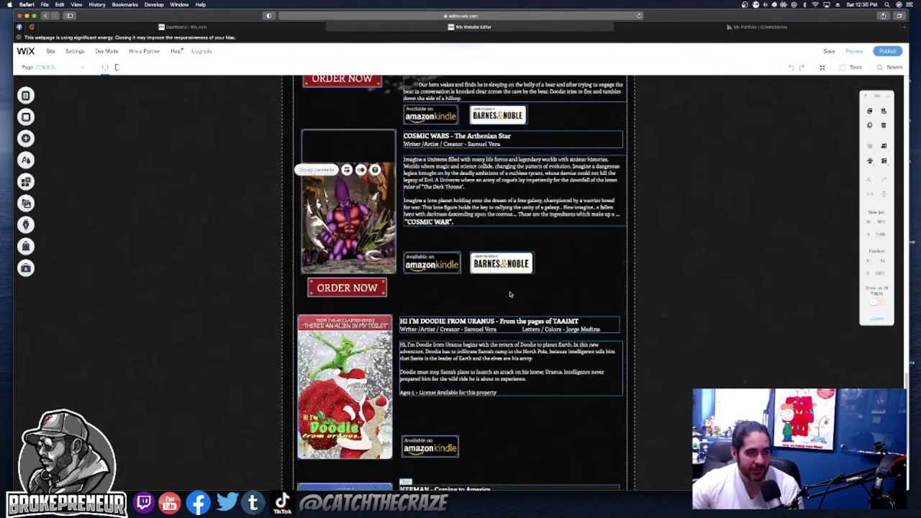
pyautogui.scroll(5, 510, 294)
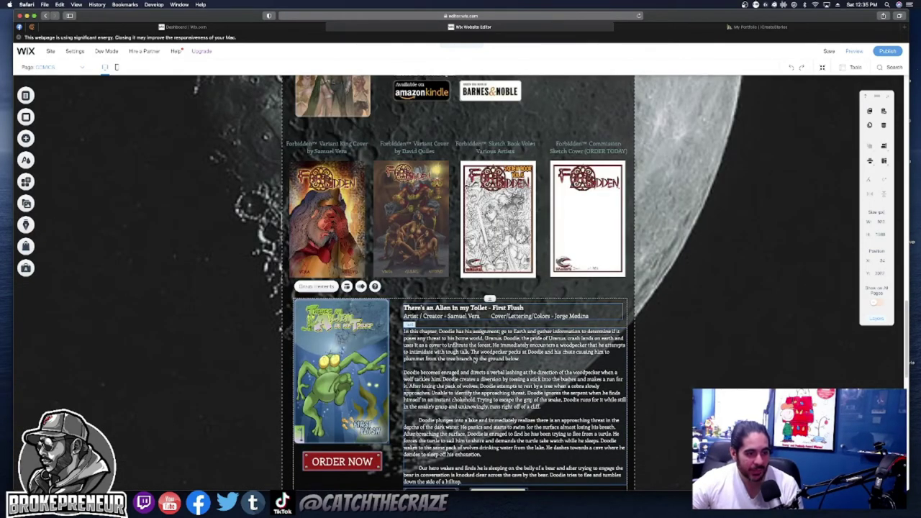
pyautogui.moveTo(472, 350); pyautogui.dragTo(472, 440)
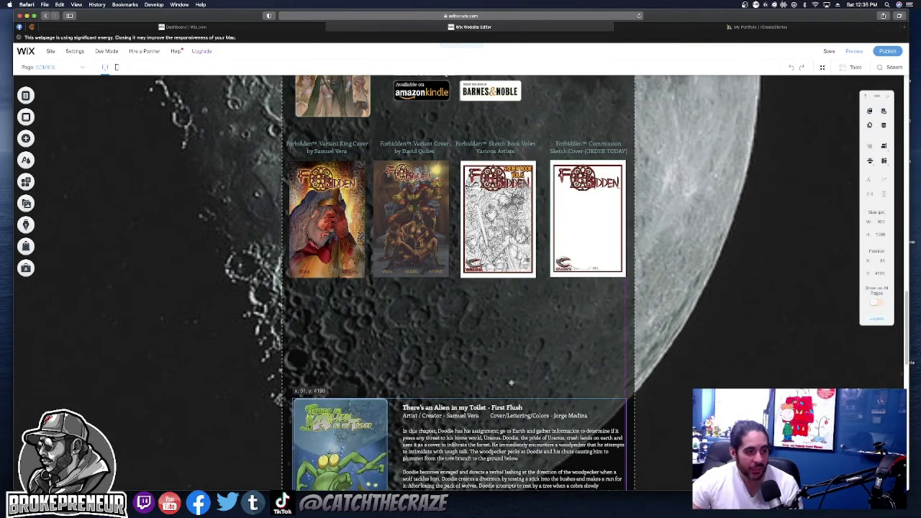
# - Open the site's uploaded image files to choose a new image for the COMICS page
pyautogui.click(324, 339)
pyautogui.click(26, 139)
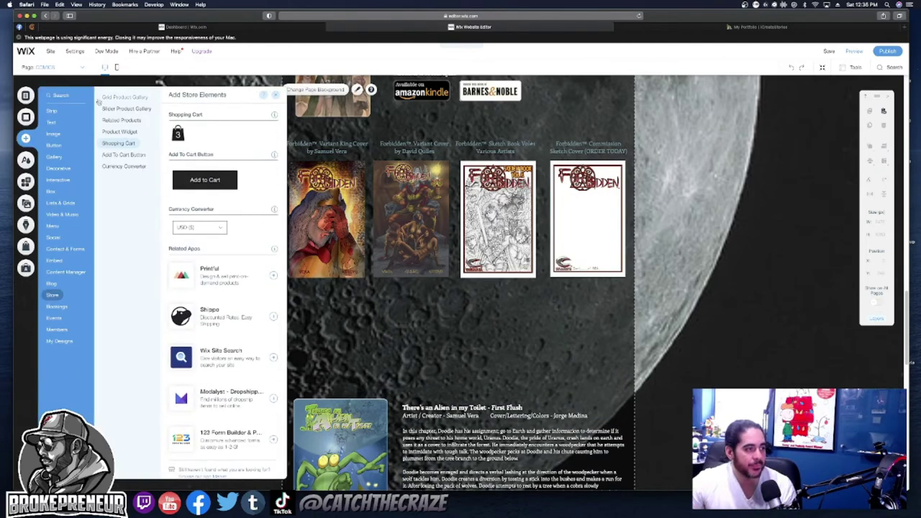
pyautogui.click(54, 133)
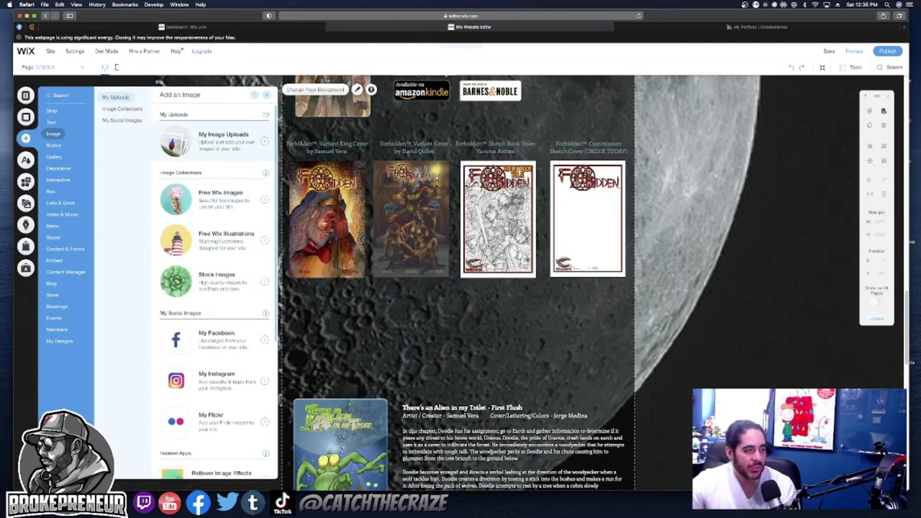
pyautogui.doubleClick(327, 227)
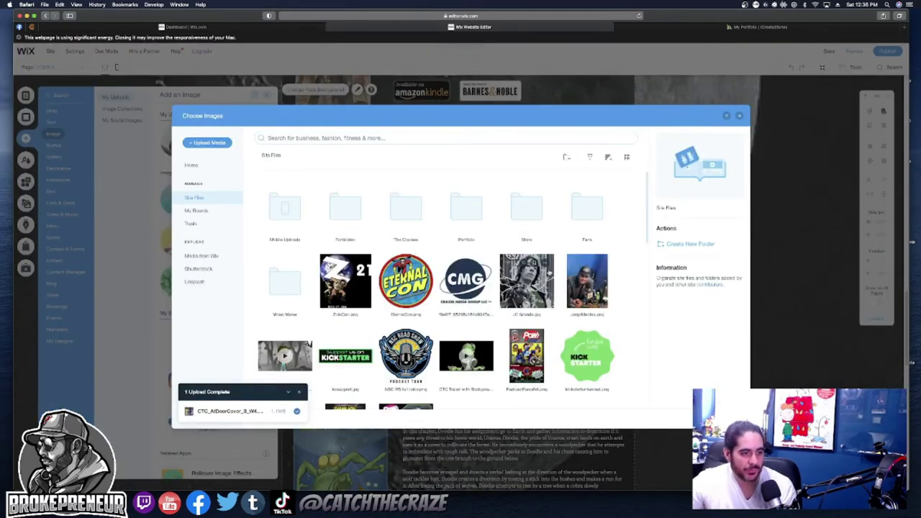
# - Insert the There's an Alien in my Toilet logo from the site files and place it between the Forbidden covers and the First Flush comic
pyautogui.scroll(-10, 549, 274)
pyautogui.scroll(-5, 545, 273)
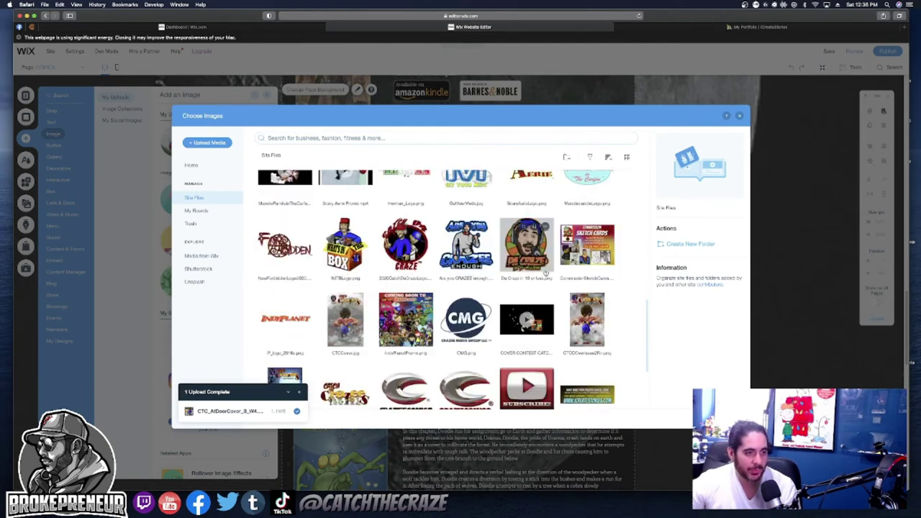
pyautogui.scroll(-2, 546, 273)
pyautogui.scroll(-10, 546, 273)
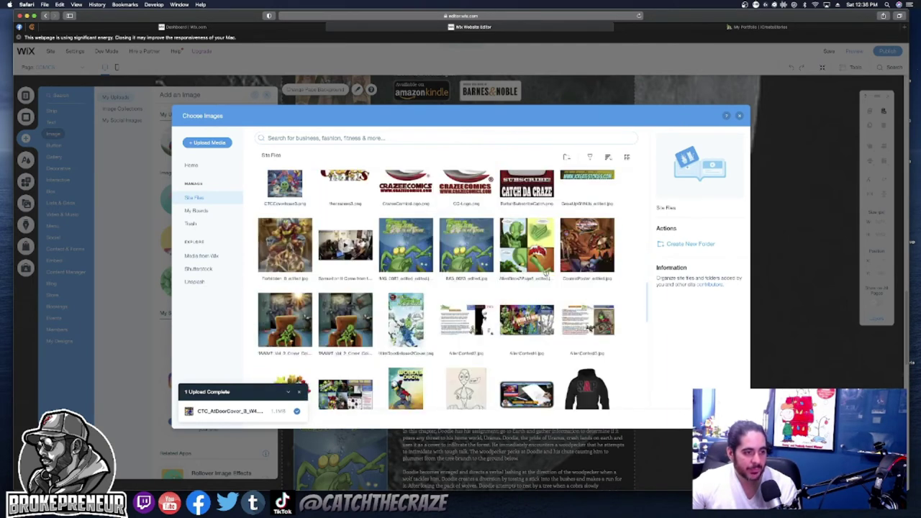
pyautogui.scroll(-5, 545, 274)
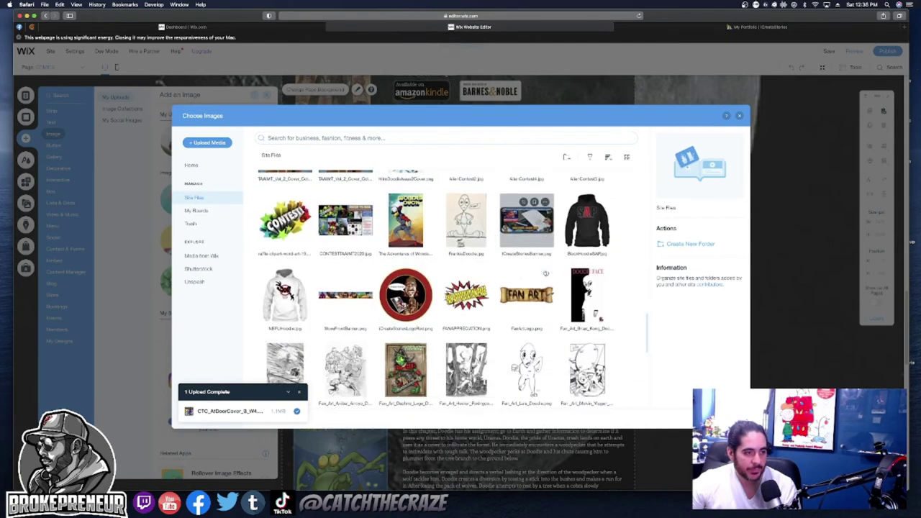
pyautogui.scroll(-5, 545, 274)
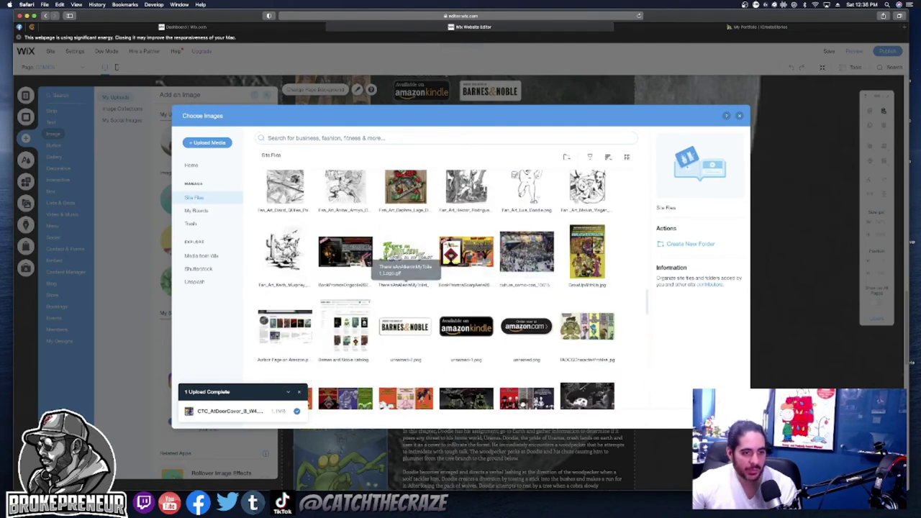
pyautogui.click(406, 252)
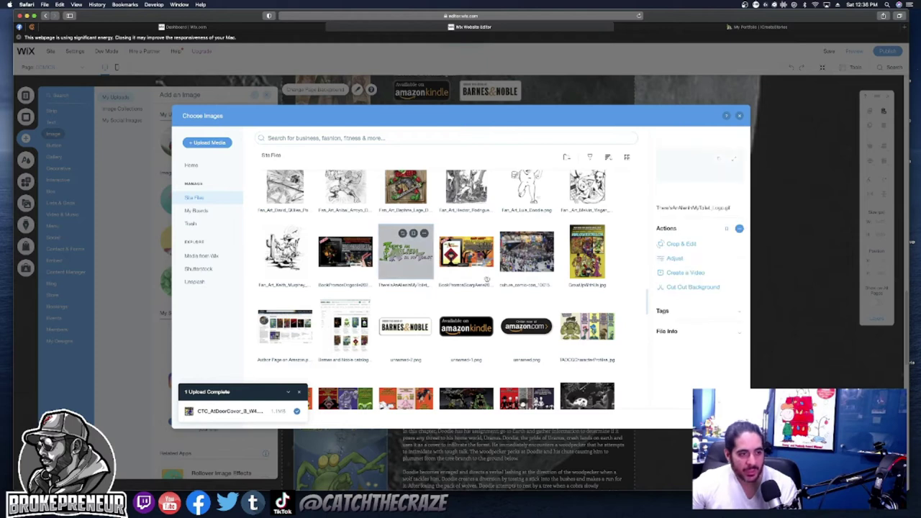
pyautogui.click(662, 310)
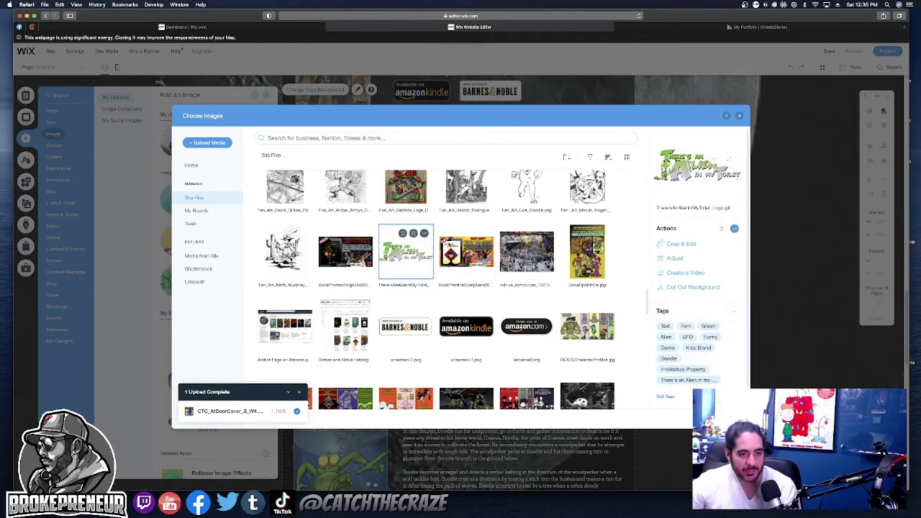
pyautogui.doubleClick(439, 269)
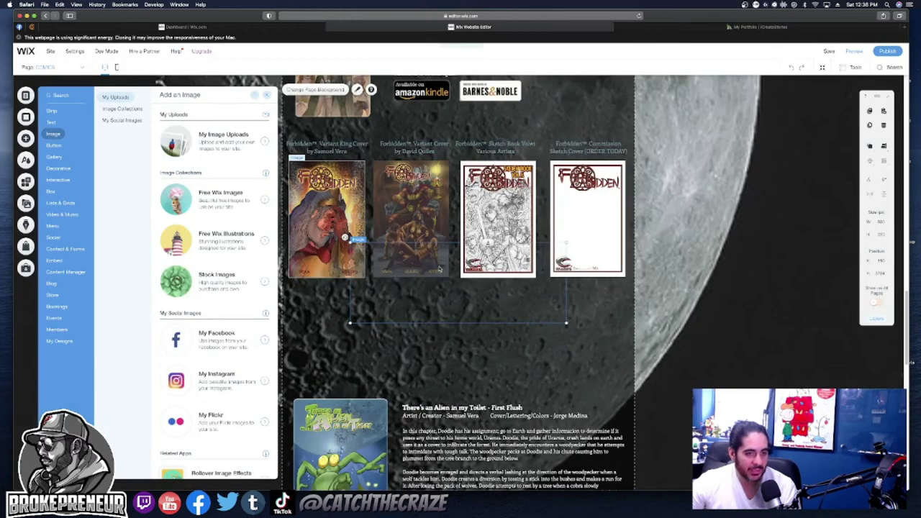
pyautogui.moveTo(459, 324); pyautogui.dragTo(456, 335)
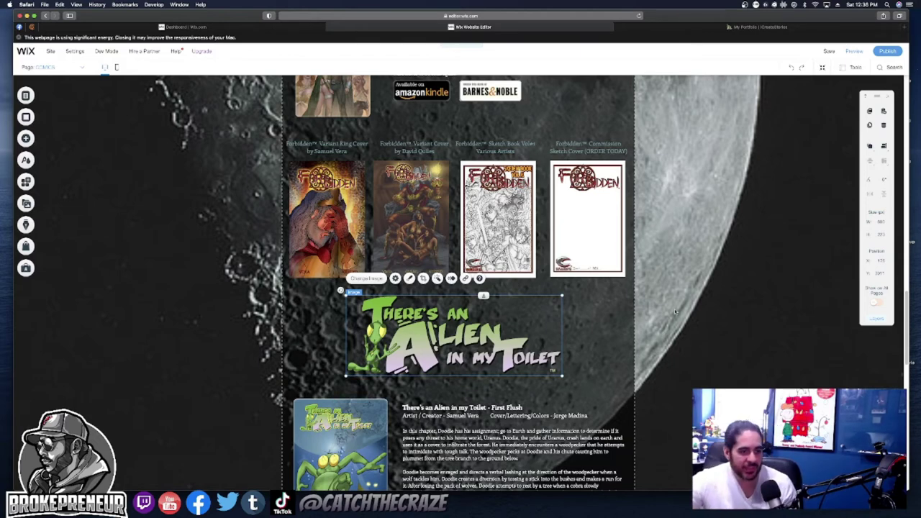
pyautogui.click(675, 311)
# - Review the layout of the Catch The Crazees and Forbidden sections and save the site
pyautogui.scroll(10, 479, 339)
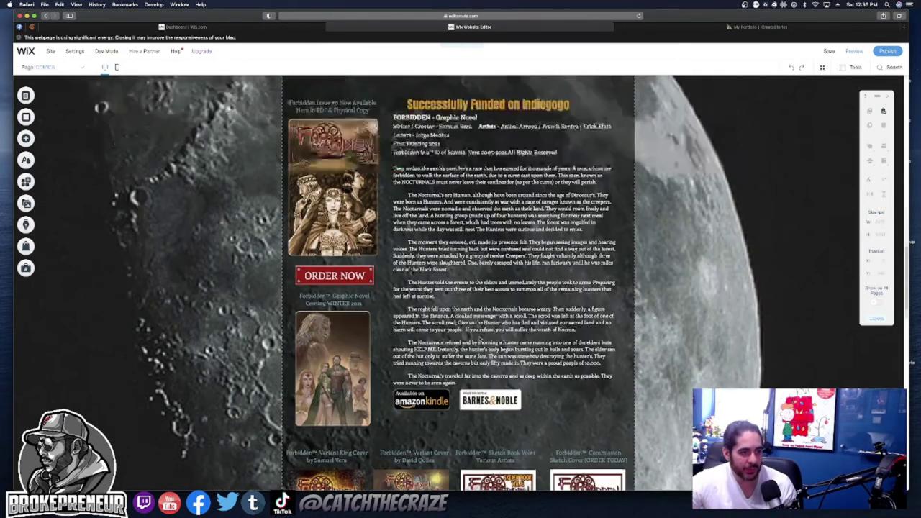
pyautogui.scroll(10, 480, 339)
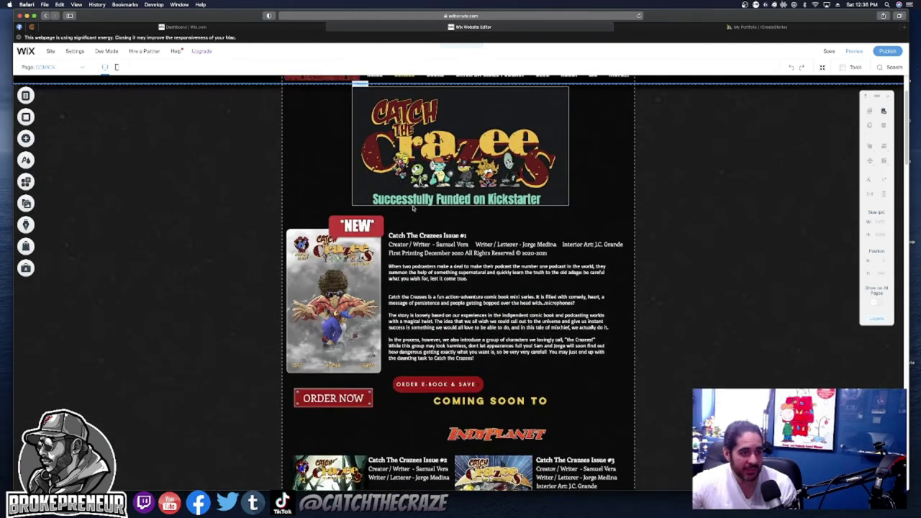
pyautogui.scroll(-5, 471, 282)
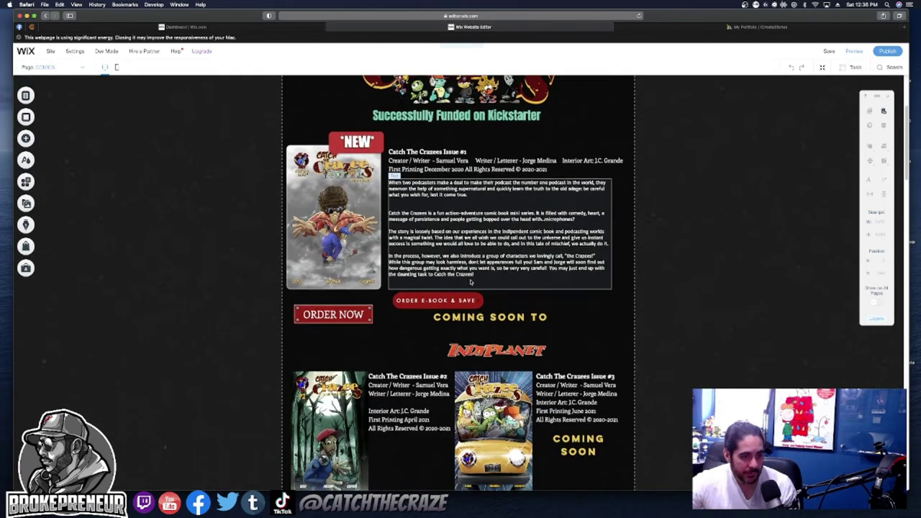
pyautogui.scroll(-7, 471, 282)
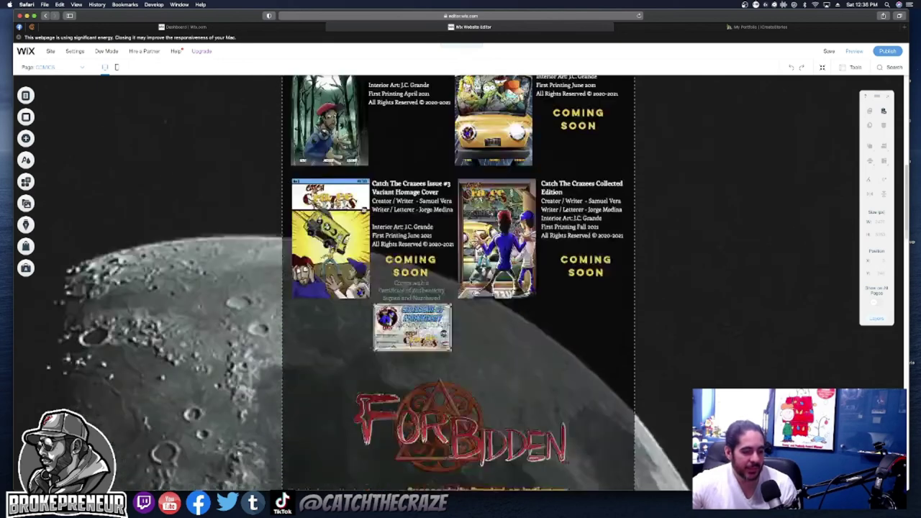
pyautogui.scroll(-6, 470, 283)
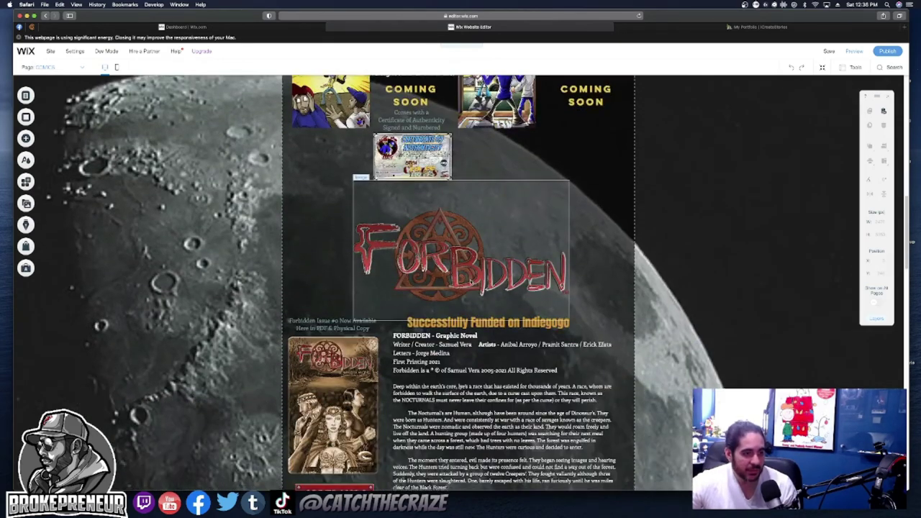
pyautogui.scroll(-1, 471, 282)
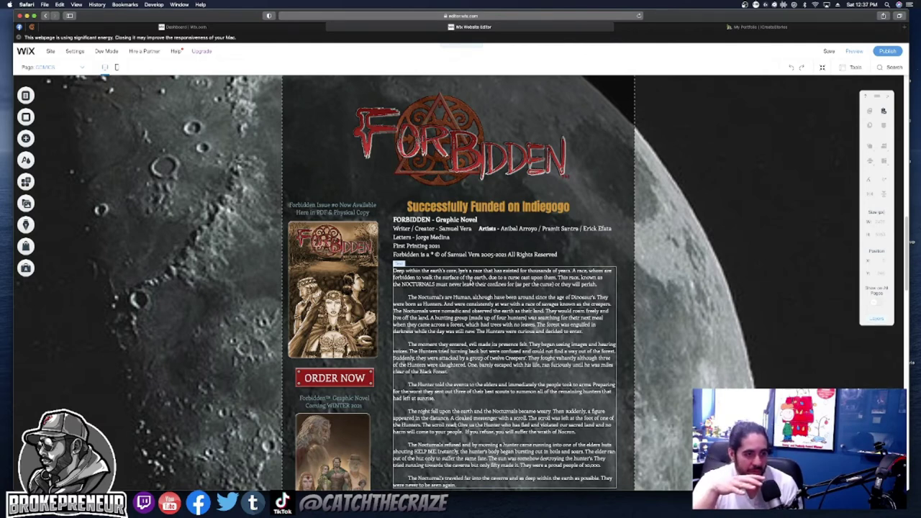
pyautogui.press('super+s')
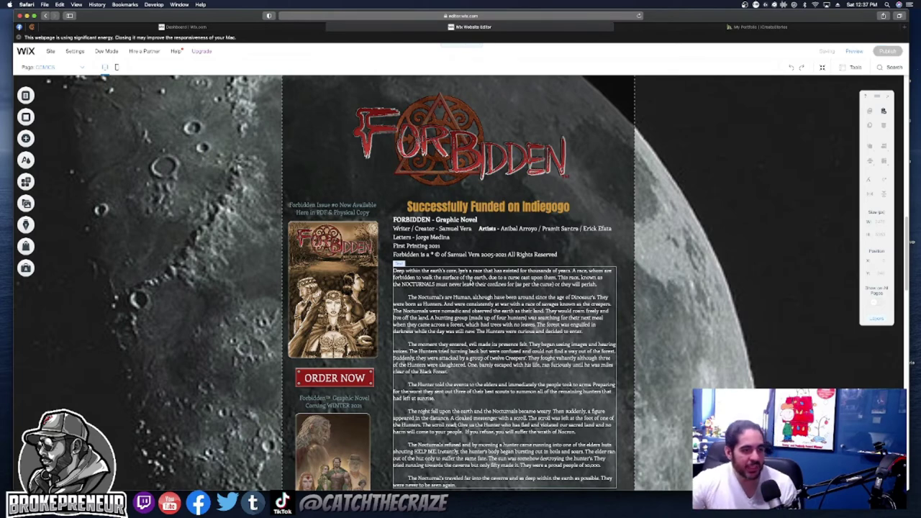
# - Review the Comics page from the Forbidden section down through the comic entries to the footer
pyautogui.scroll(-10, 469, 283)
pyautogui.scroll(-4, 469, 283)
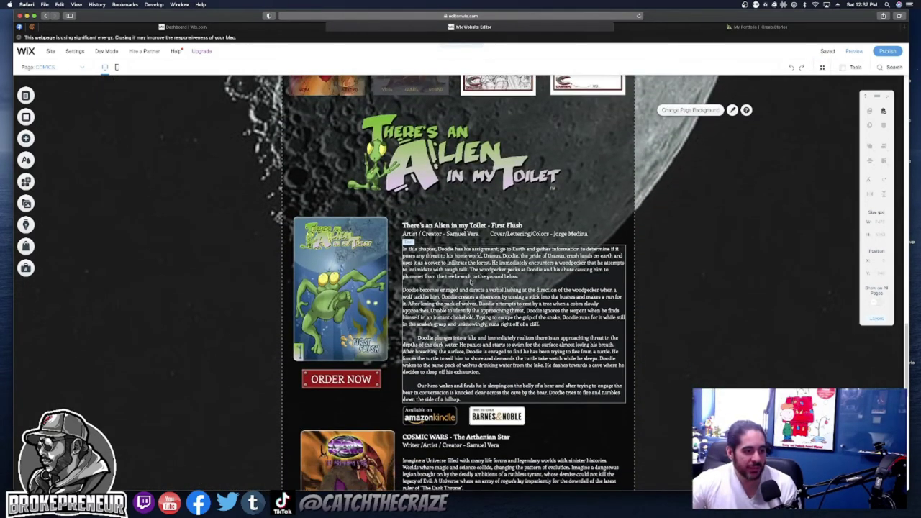
pyautogui.scroll(-2, 471, 282)
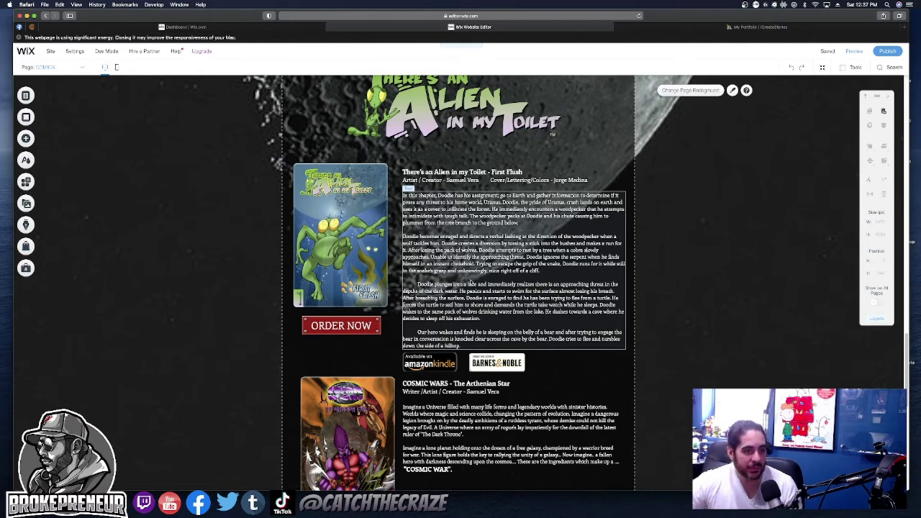
pyautogui.scroll(-1, 472, 284)
pyautogui.scroll(-1, 472, 285)
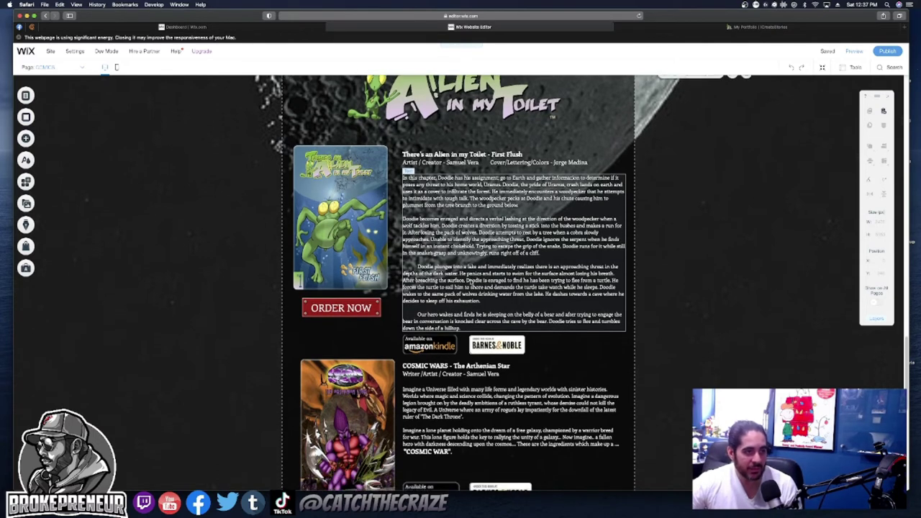
pyautogui.scroll(5, 472, 285)
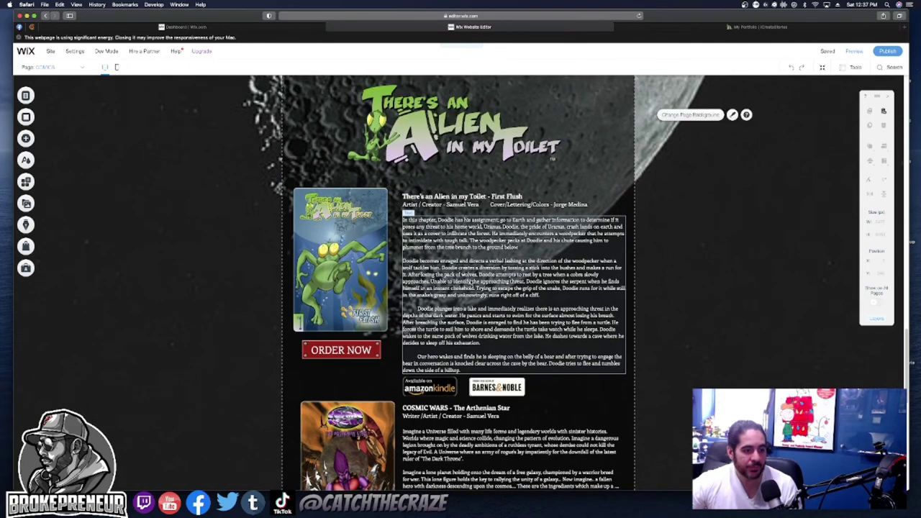
pyautogui.scroll(-5, 475, 285)
pyautogui.scroll(-6, 472, 283)
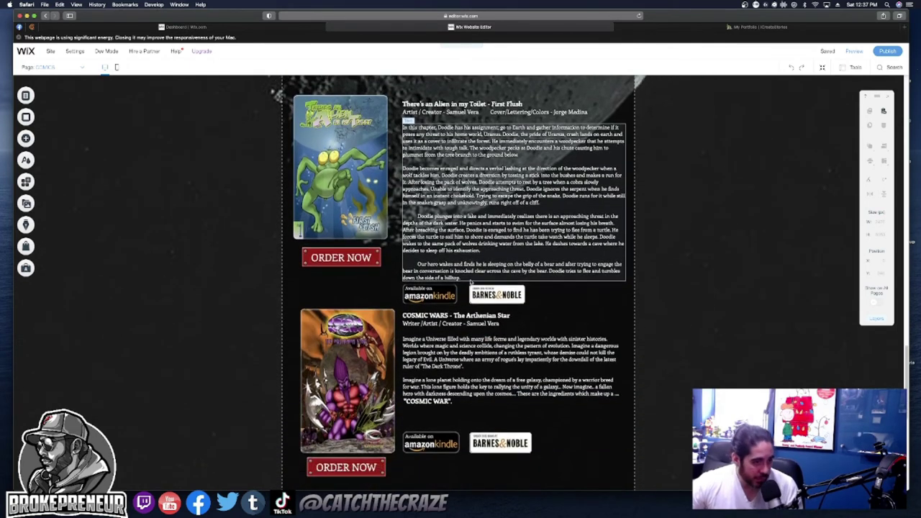
pyautogui.scroll(-1, 472, 283)
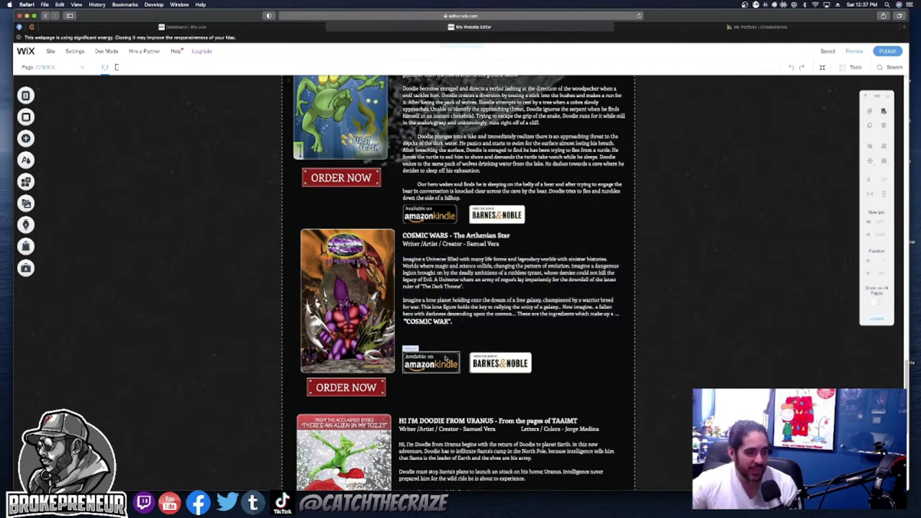
pyautogui.scroll(-10, 472, 283)
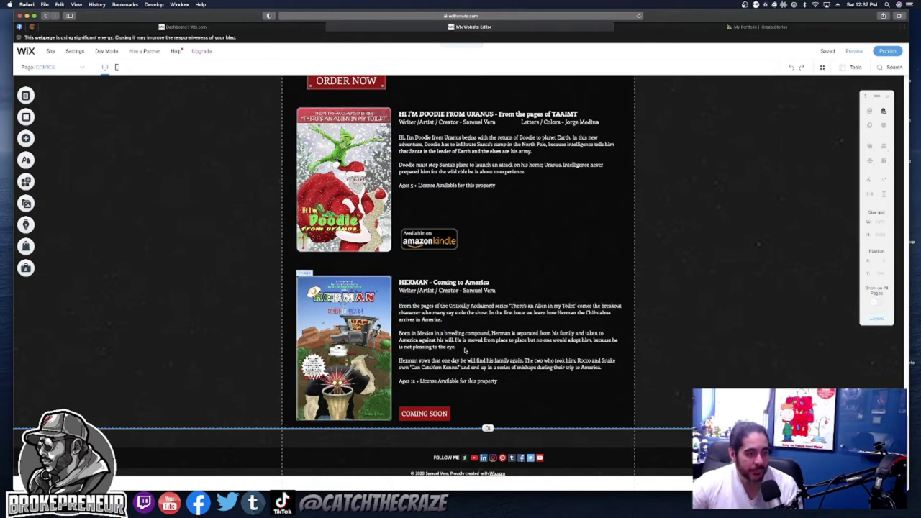
pyautogui.scroll(15, 360, 263)
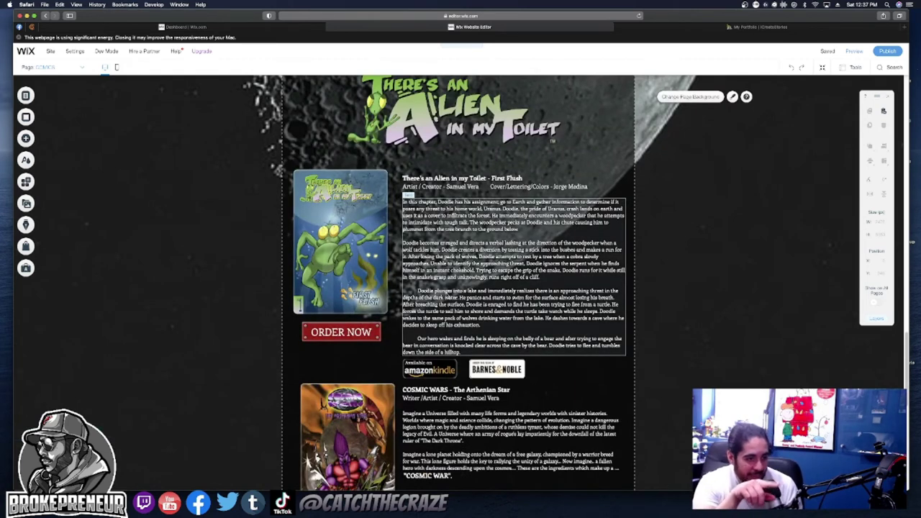
# - Move the Cosmic Wars entry and all comic entries below it down, leaving a gap under the There's an Alien in my Toilet entry
pyautogui.scroll(-4, 447, 292)
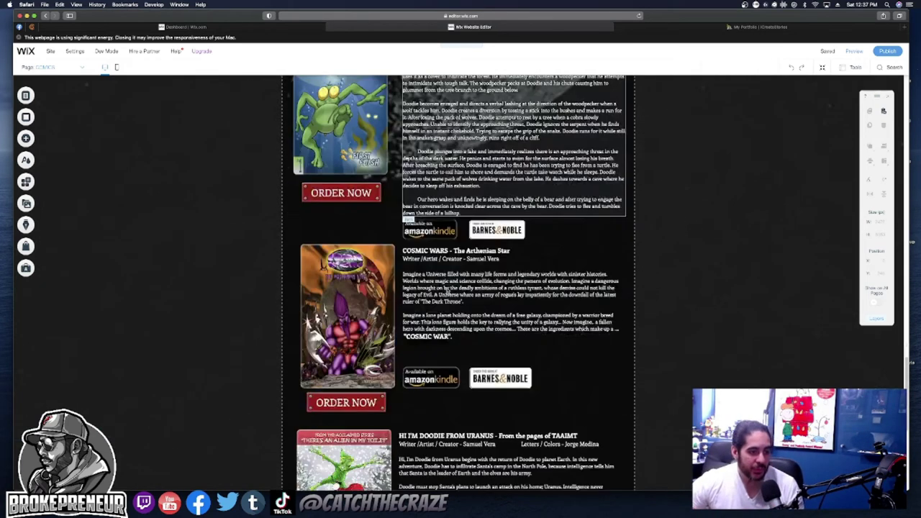
pyautogui.moveTo(293, 236); pyautogui.dragTo(619, 236)
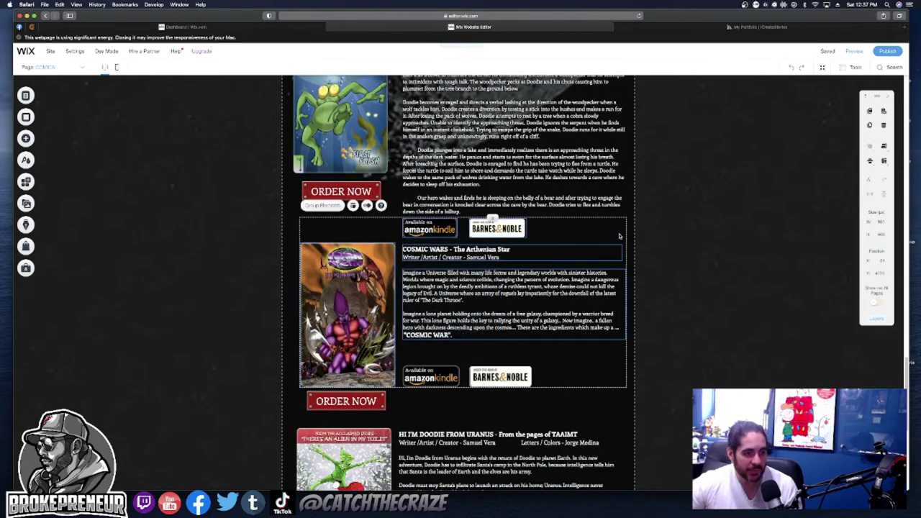
pyautogui.click(670, 263)
pyautogui.moveTo(685, 250); pyautogui.dragTo(278, 463)
pyautogui.scroll(5, 350, 216)
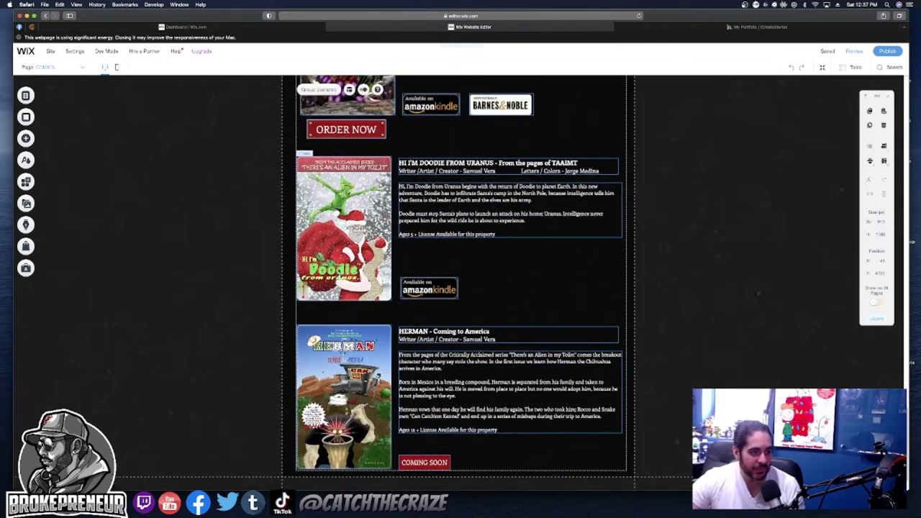
pyautogui.moveTo(352, 208); pyautogui.dragTo(354, 438)
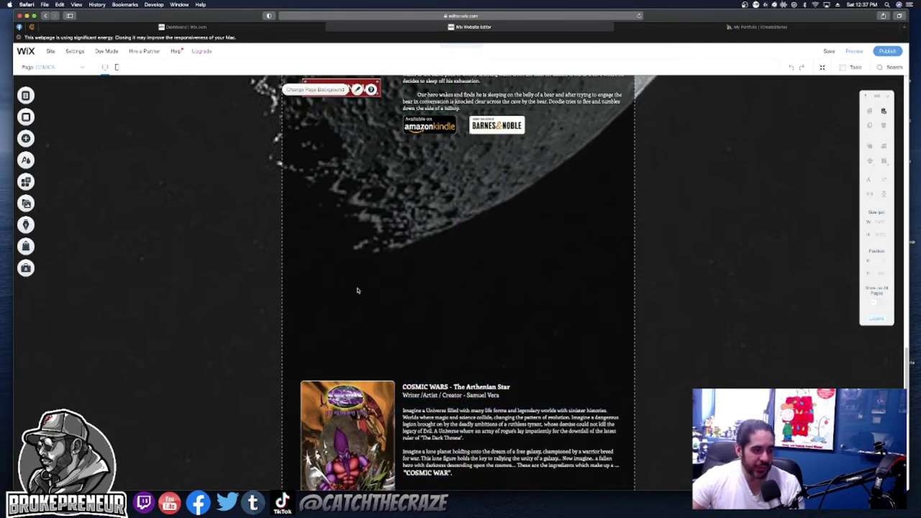
# - Return to the There's an Alien in my Toilet section and open the uploaded site files for adding images
pyautogui.scroll(5, 361, 296)
pyautogui.scroll(-2, 359, 312)
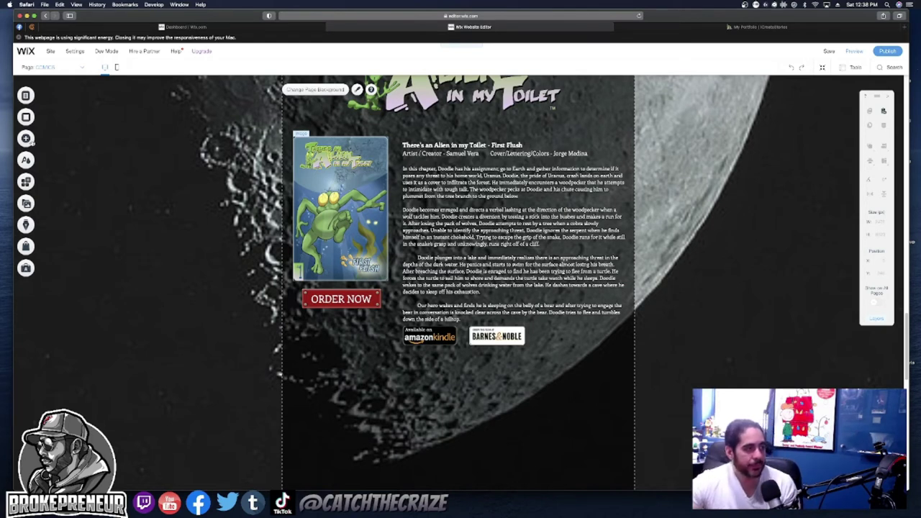
pyautogui.click(27, 139)
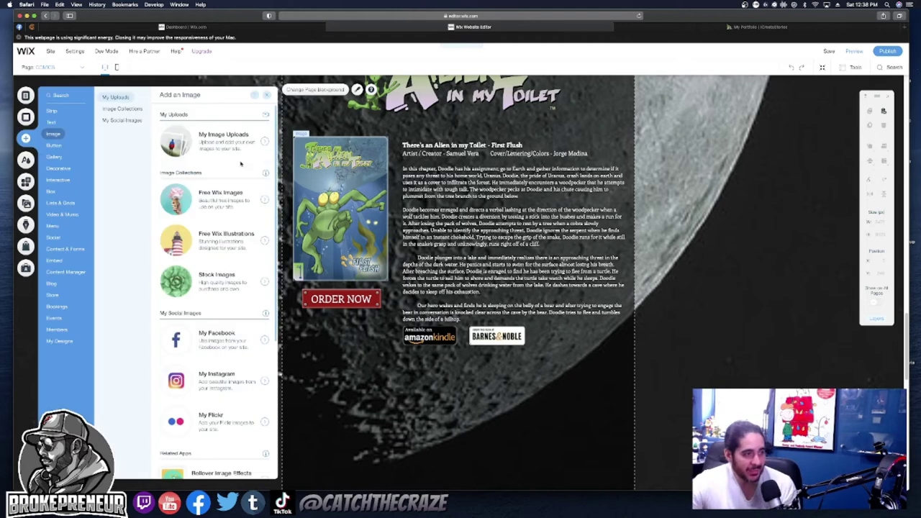
pyautogui.click(248, 138)
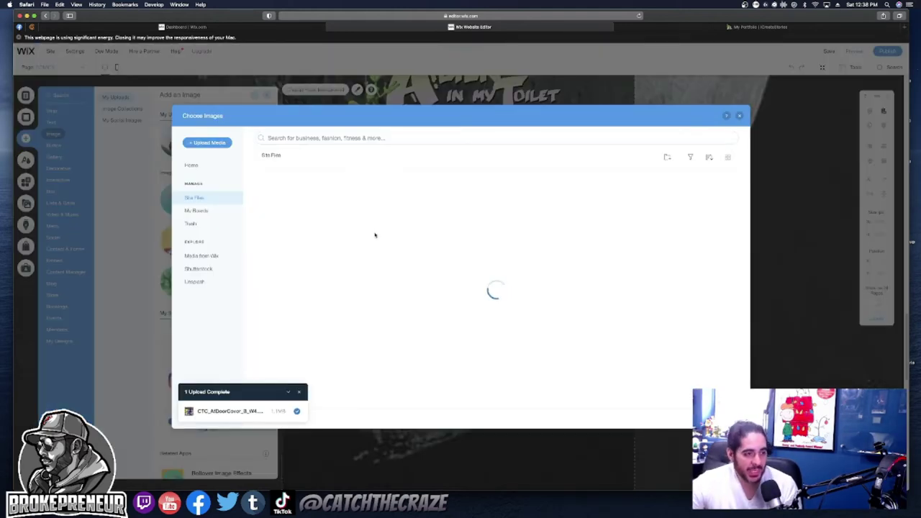
# - Find and select both AlienBook5COVER.jpg and AlienBook4Cover.jpg in the site files
pyautogui.scroll(-8, 492, 279)
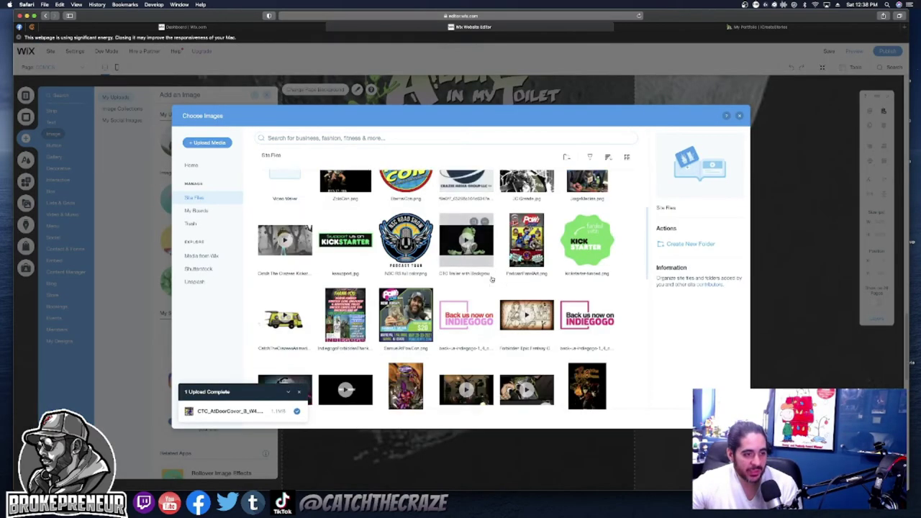
pyautogui.scroll(-8, 493, 278)
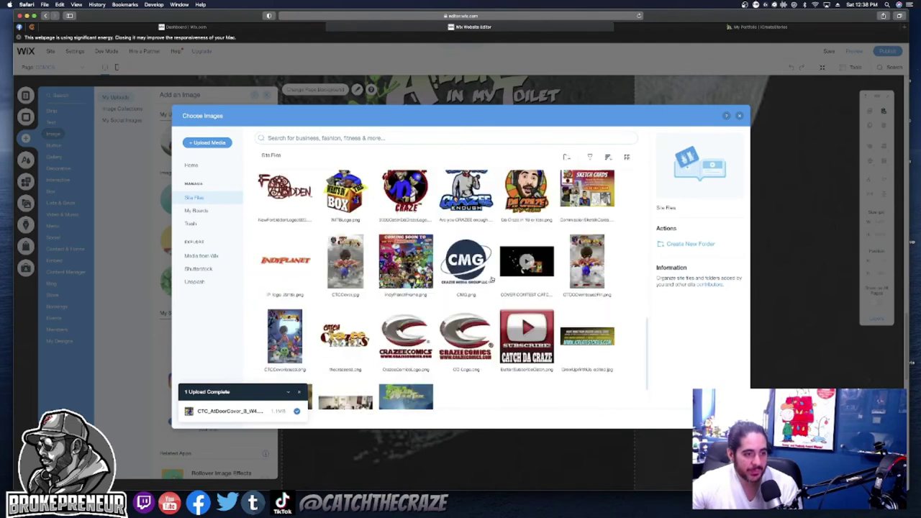
pyautogui.scroll(-6, 492, 278)
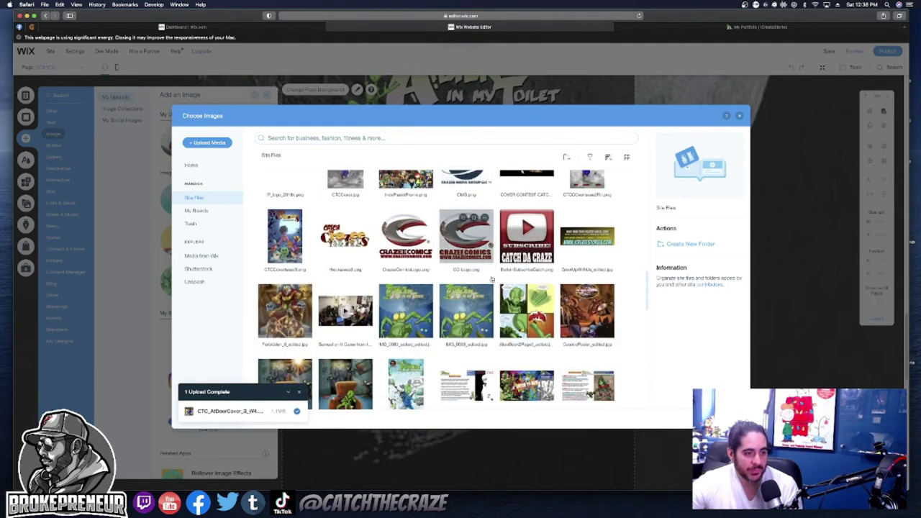
pyautogui.scroll(-4, 492, 279)
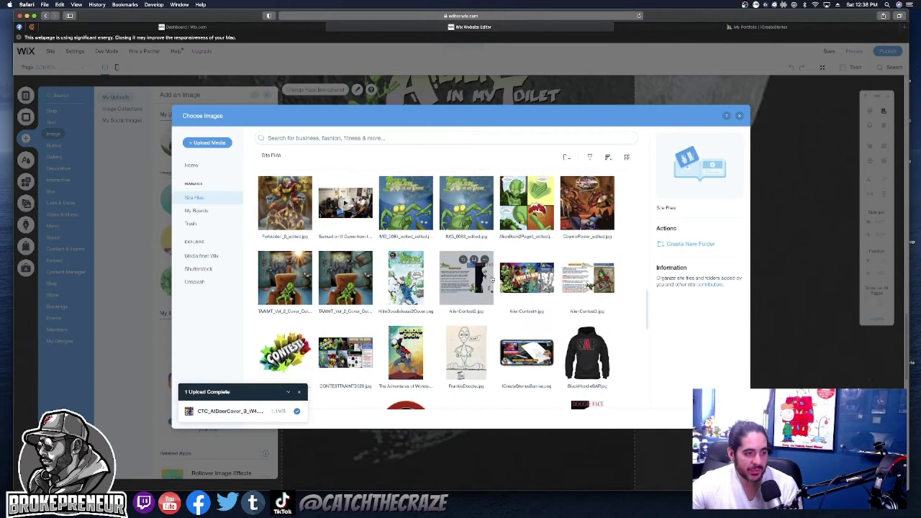
pyautogui.scroll(-1, 492, 278)
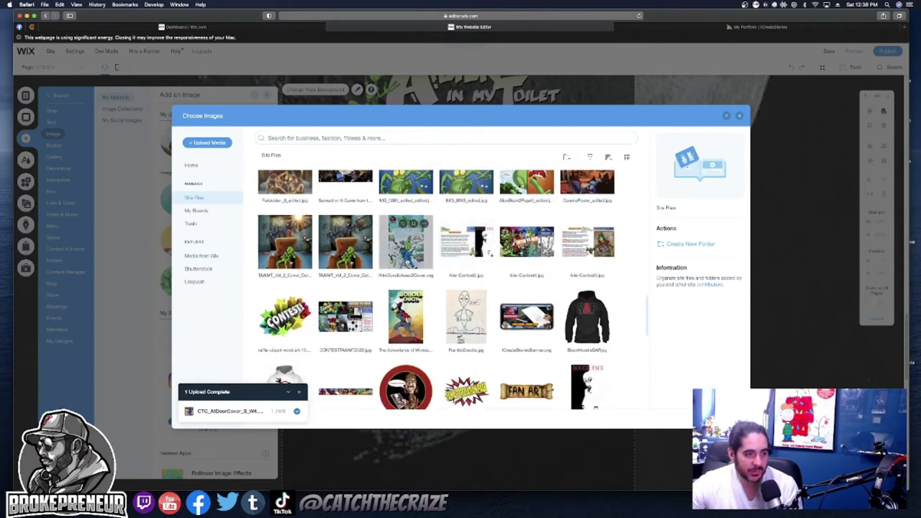
pyautogui.scroll(-3, 508, 273)
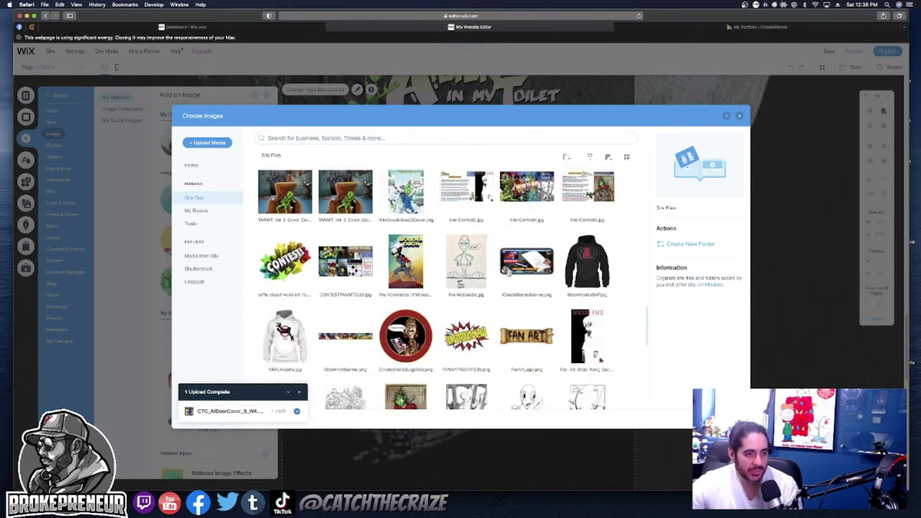
pyautogui.scroll(-3, 508, 273)
pyautogui.scroll(-9, 509, 273)
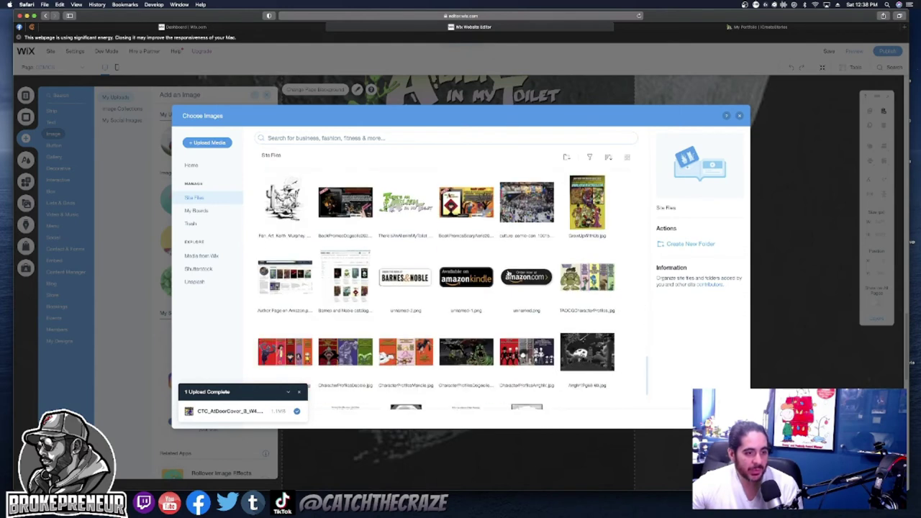
pyautogui.scroll(-2, 508, 274)
pyautogui.scroll(-5, 508, 273)
pyautogui.scroll(-4, 508, 274)
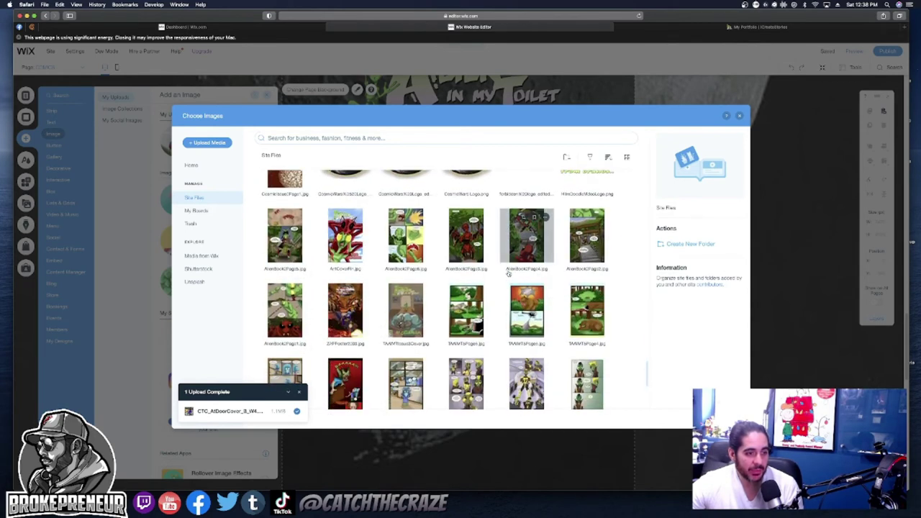
pyautogui.scroll(-1, 504, 274)
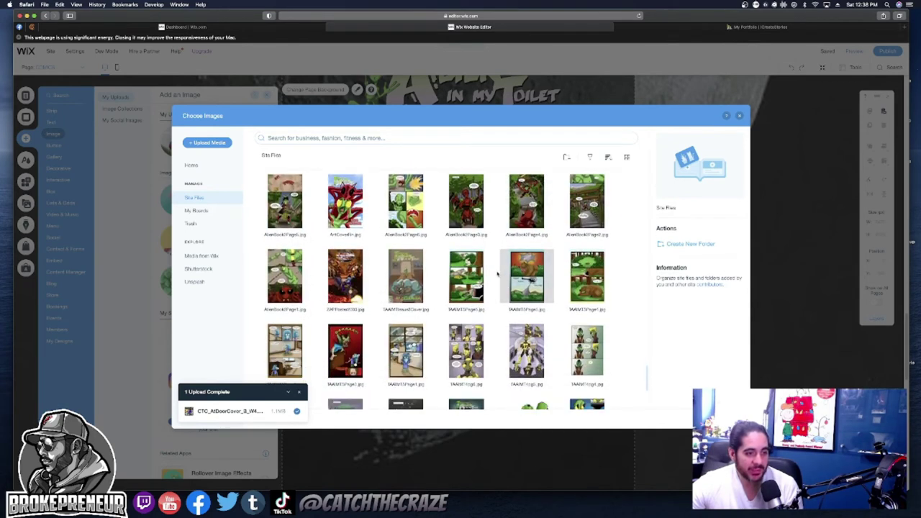
pyautogui.scroll(-4, 497, 274)
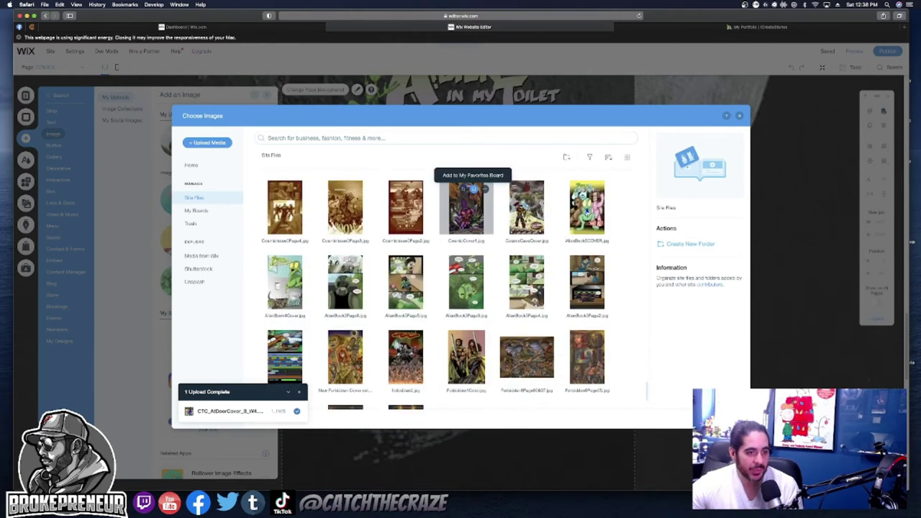
pyautogui.click(588, 207)
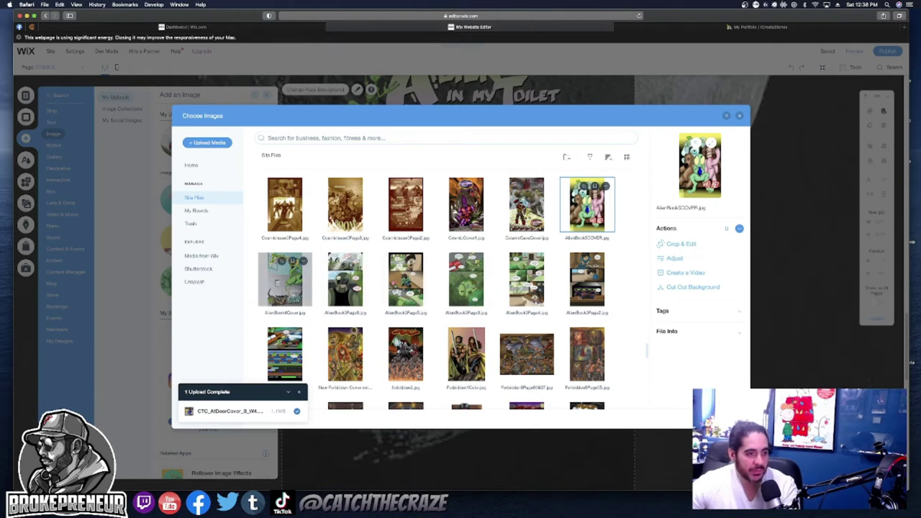
pyautogui.keyDown('shift'); pyautogui.click(312, 272); pyautogui.keyUp('shift')
# - Find the black There's an Alien in my Toilet cover in the site files and add it to the selected covers
pyautogui.scroll(-1, 427, 278)
pyautogui.scroll(-5, 427, 277)
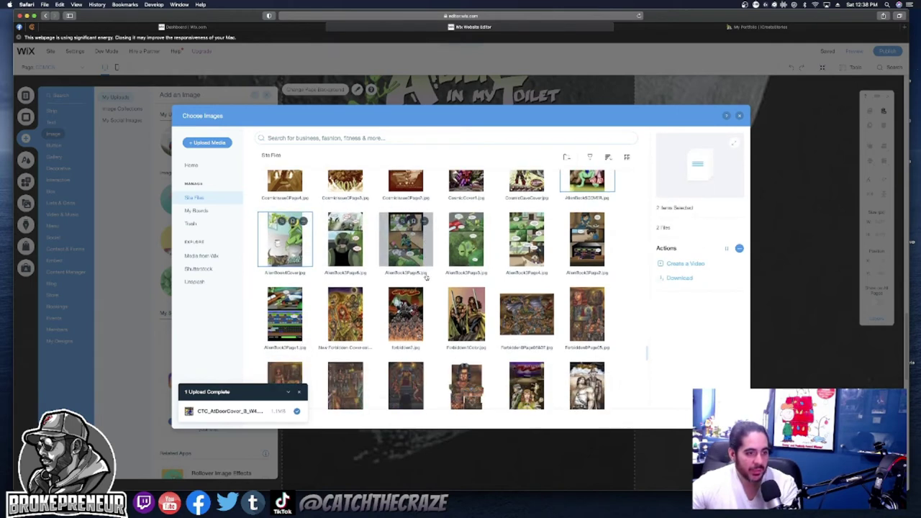
pyautogui.scroll(-4, 426, 278)
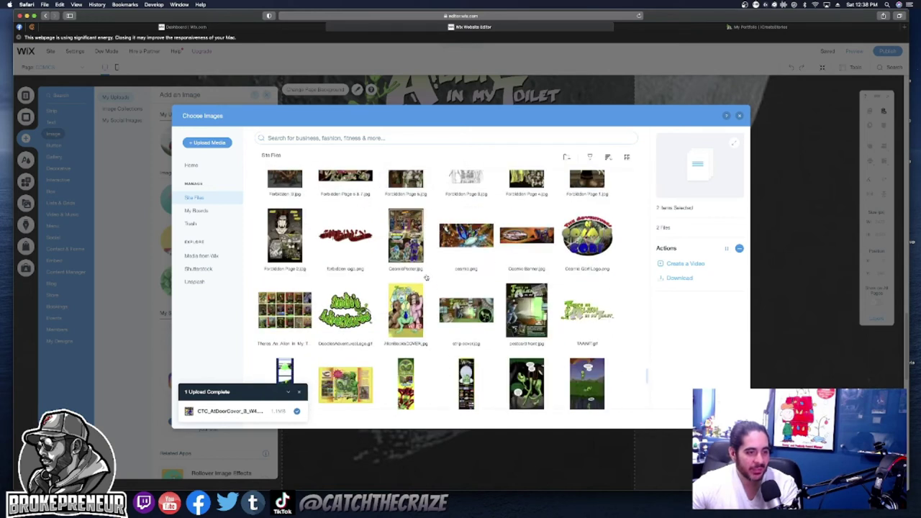
pyautogui.scroll(5, 426, 278)
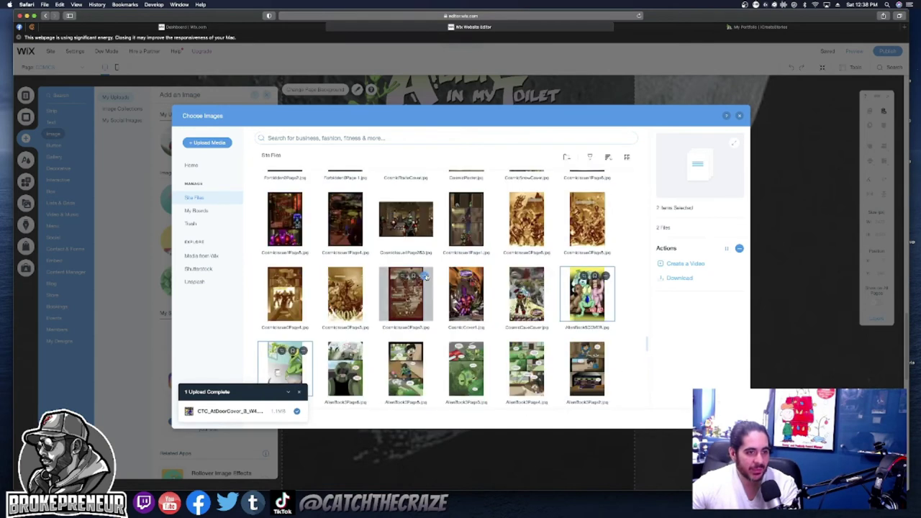
pyautogui.scroll(-2, 426, 278)
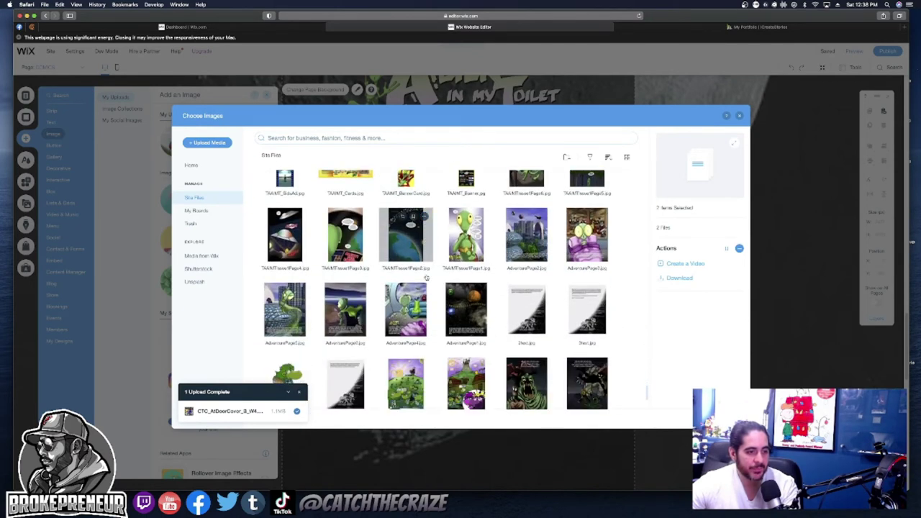
pyautogui.scroll(-2, 427, 277)
pyautogui.scroll(-2, 427, 277)
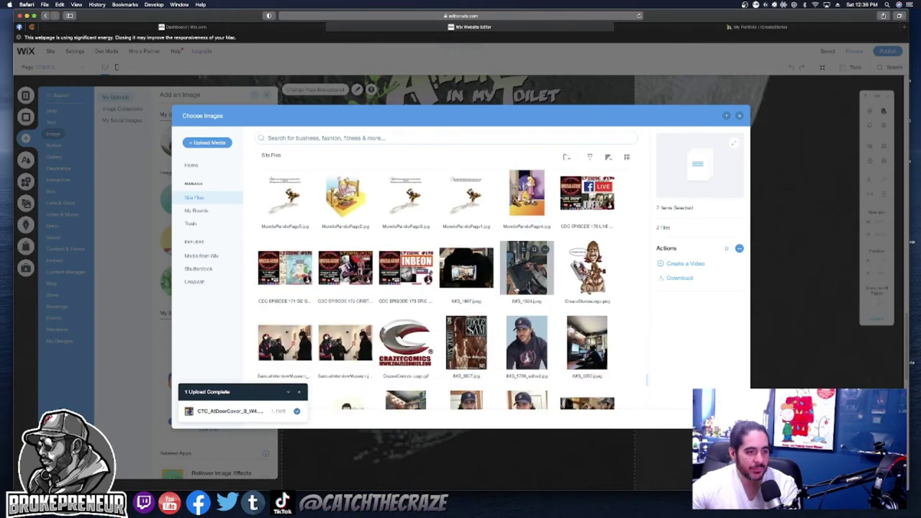
pyautogui.scroll(-4, 517, 289)
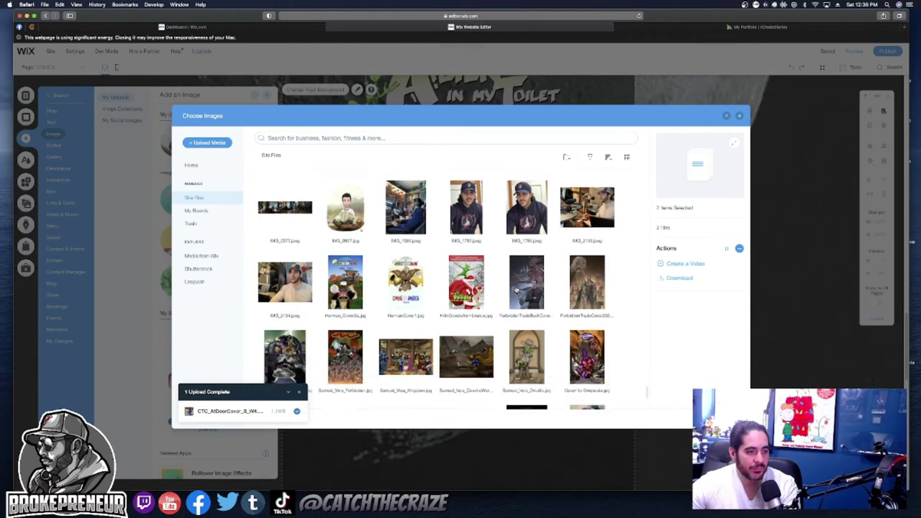
pyautogui.scroll(-1, 516, 289)
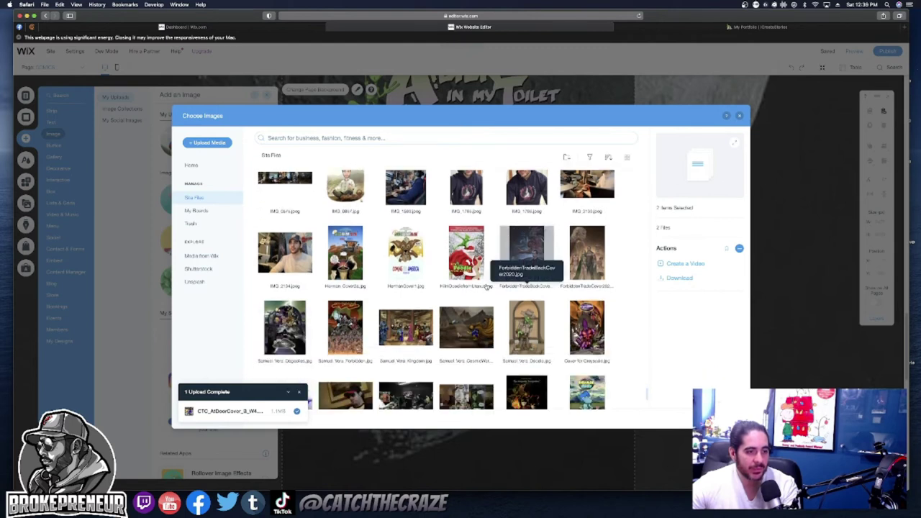
pyautogui.scroll(-2, 468, 266)
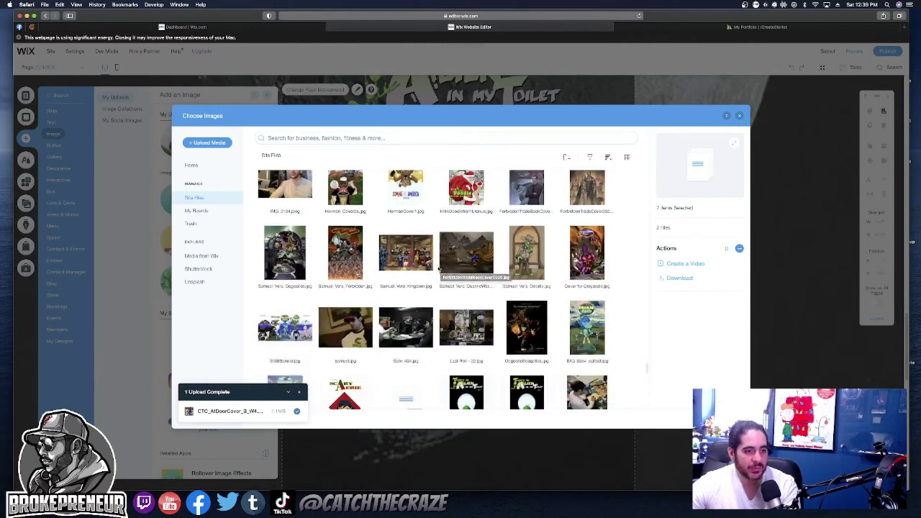
pyautogui.scroll(-3, 438, 269)
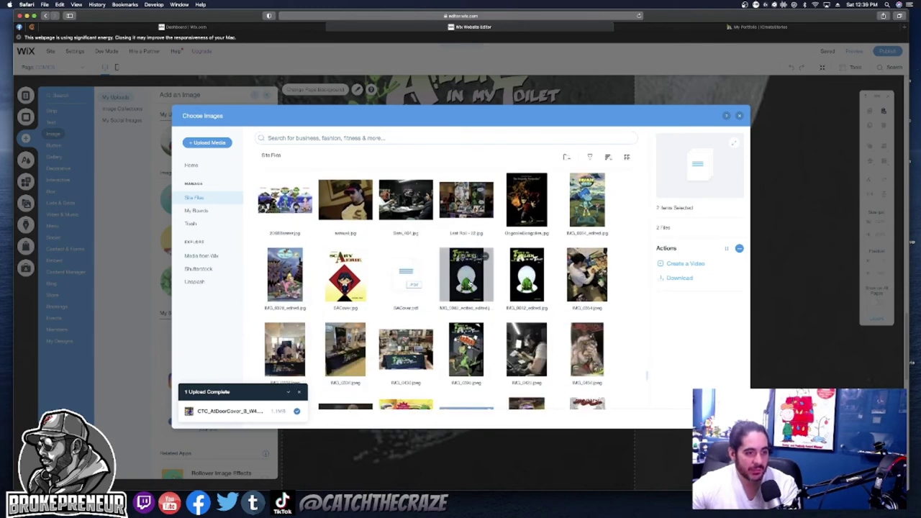
pyautogui.scroll(-2, 468, 284)
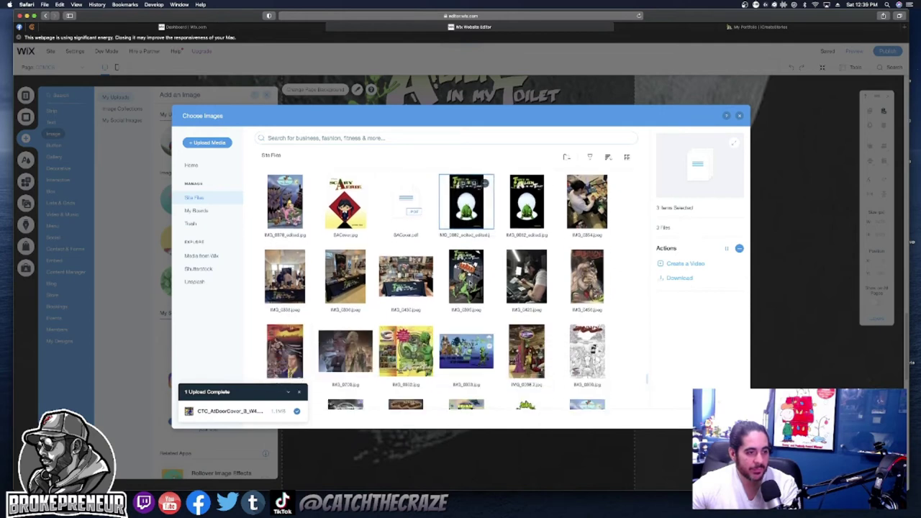
# - Select the Ay Chihuahua, Gotcha and red creature covers as well, and add all selected covers to the Comics page
pyautogui.scroll(-2, 470, 285)
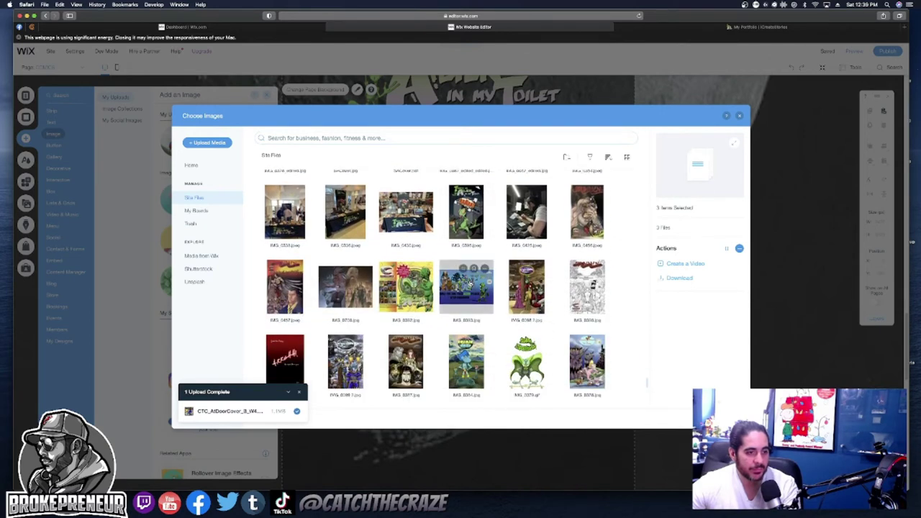
pyautogui.scroll(-2, 470, 284)
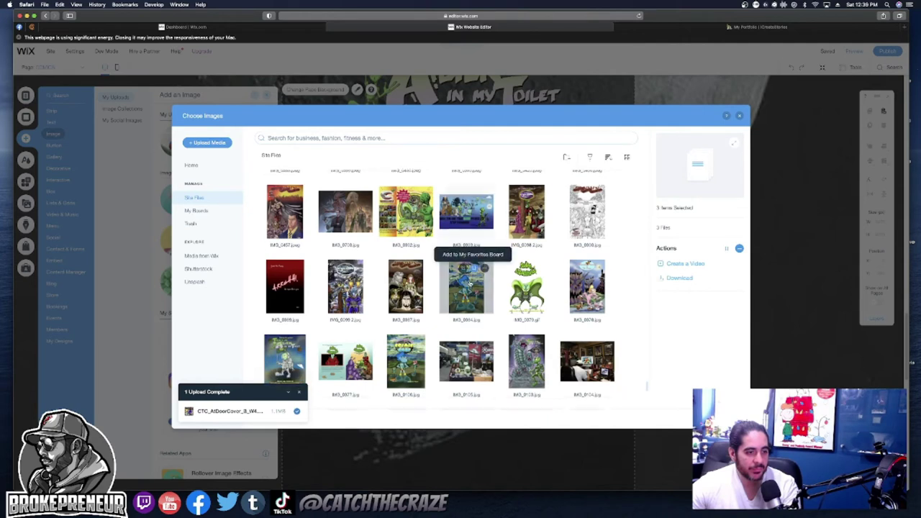
pyautogui.scroll(-3, 470, 284)
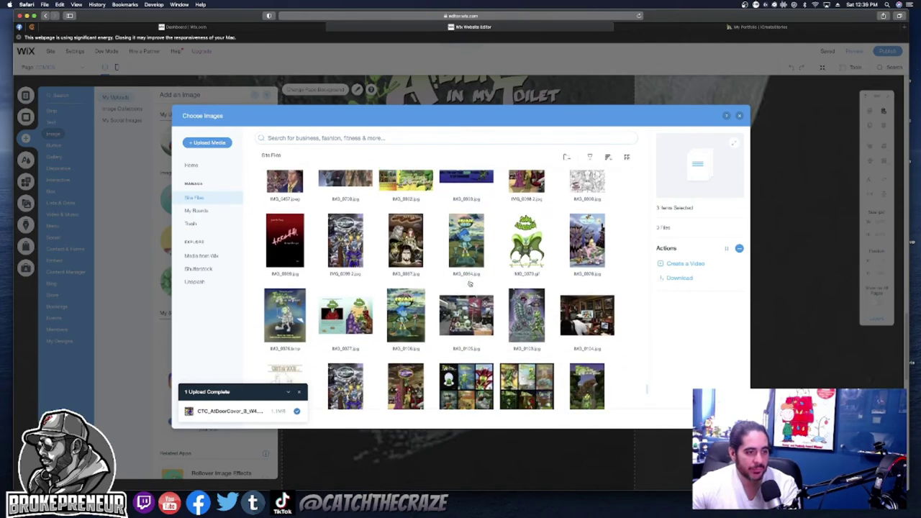
pyautogui.scroll(-4, 469, 285)
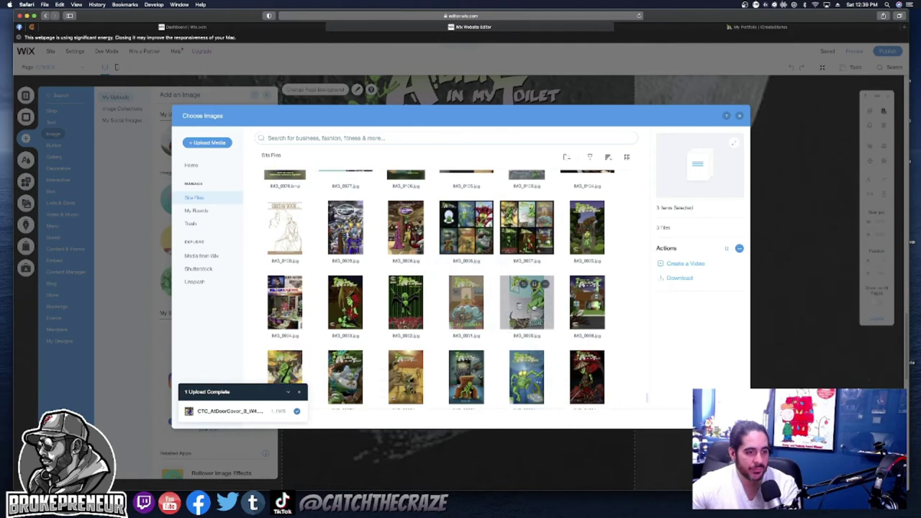
pyautogui.click(471, 304)
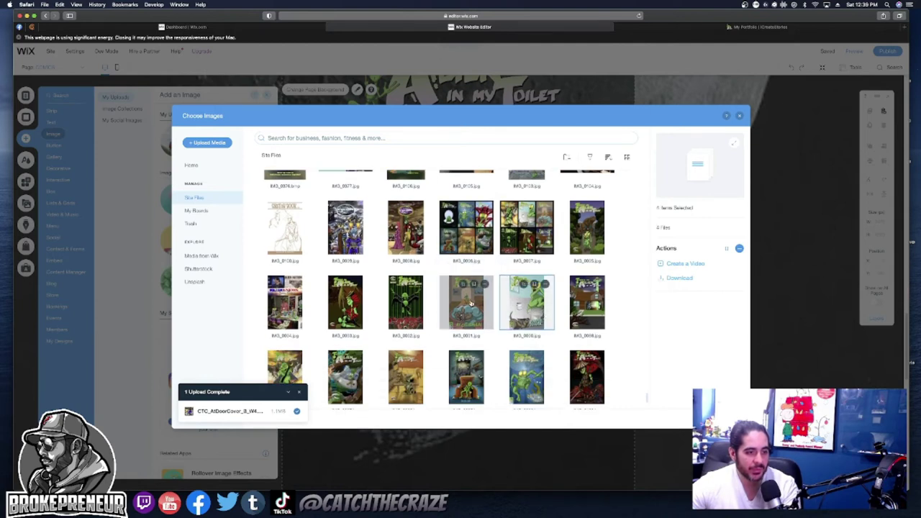
pyautogui.scroll(-4, 471, 304)
pyautogui.click(472, 303)
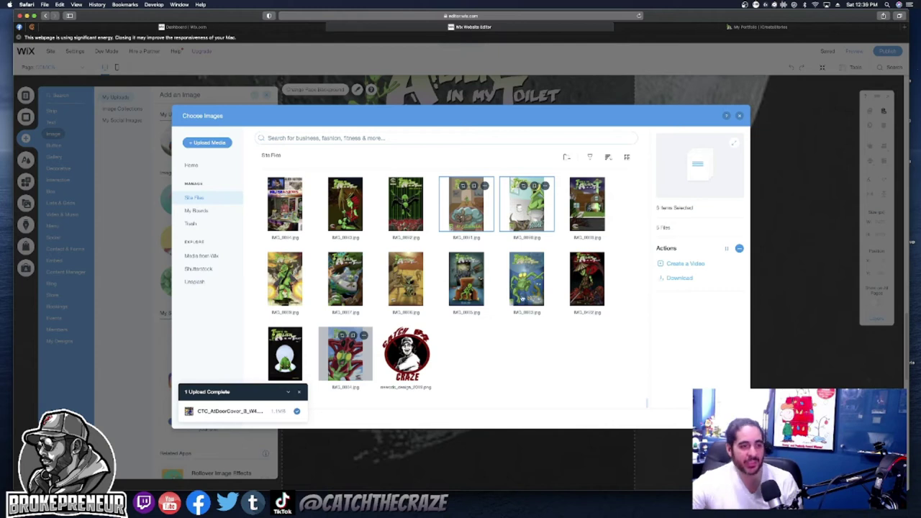
pyautogui.click(345, 353)
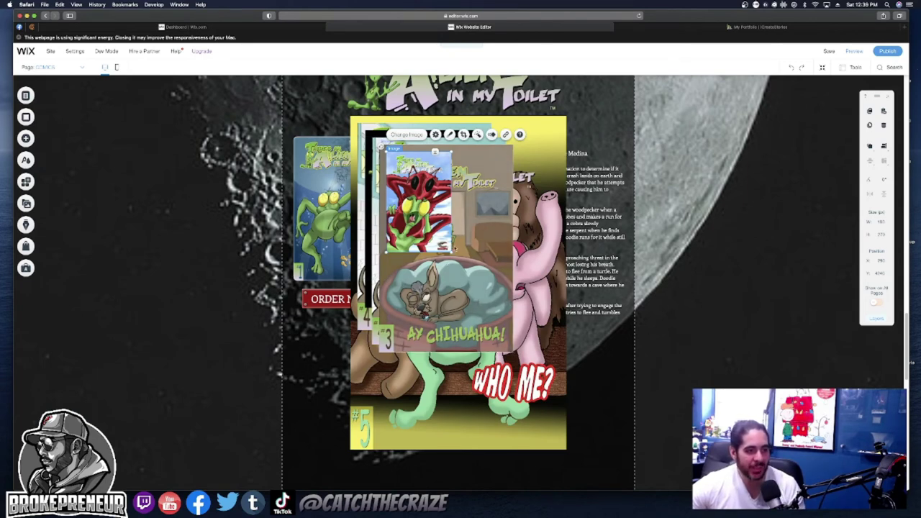
# - Delete the red creature cover from the stack of added images
pyautogui.click(482, 216)
pyautogui.click(419, 202)
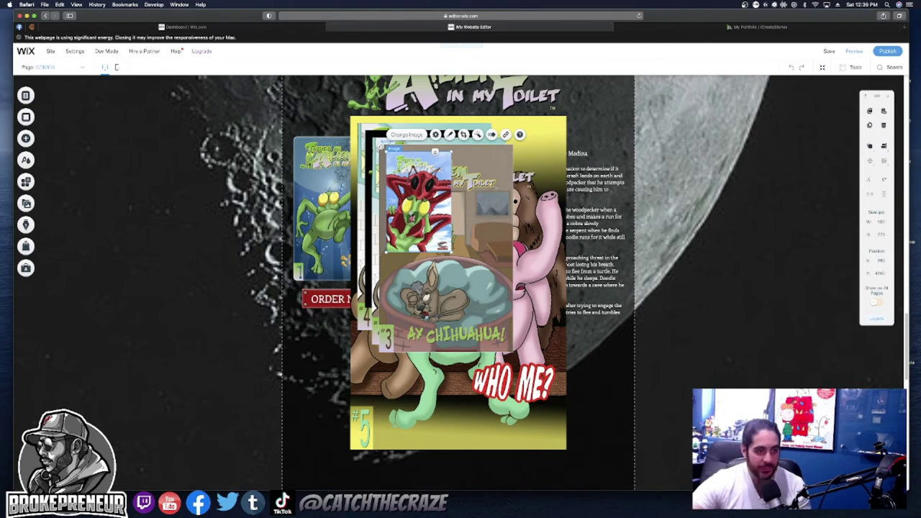
pyautogui.press('Delete')
# - Shrink the #3 Ay Chihuahua and #4 Gotcha covers and stack them one above the other below the Order Now button
pyautogui.click(413, 211)
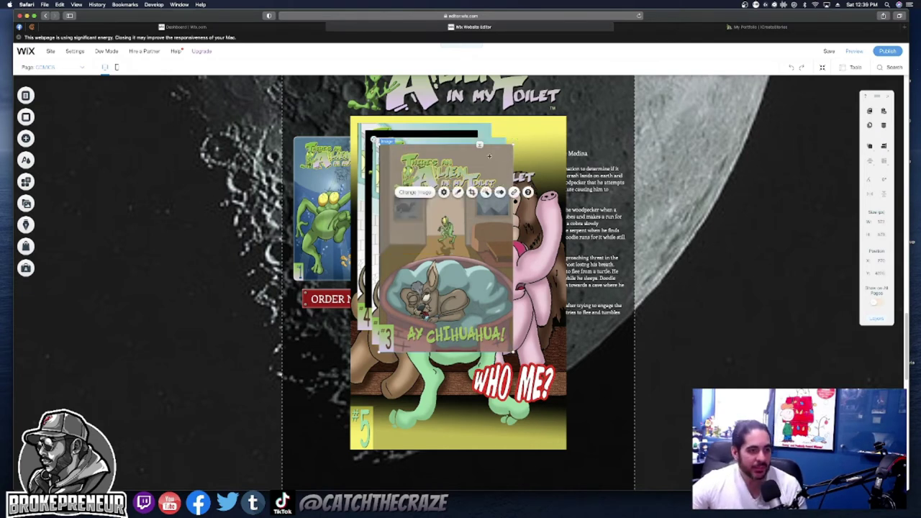
pyautogui.moveTo(513, 143); pyautogui.dragTo(425, 236)
pyautogui.moveTo(410, 281); pyautogui.dragTo(319, 359)
pyautogui.click(442, 216)
pyautogui.moveTo(505, 136); pyautogui.dragTo(483, 131)
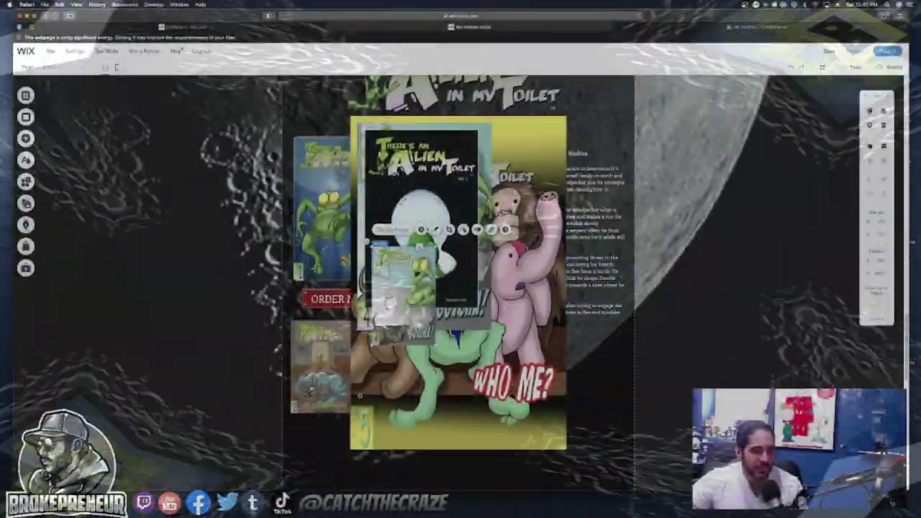
pyautogui.moveTo(329, 428); pyautogui.dragTo(322, 443)
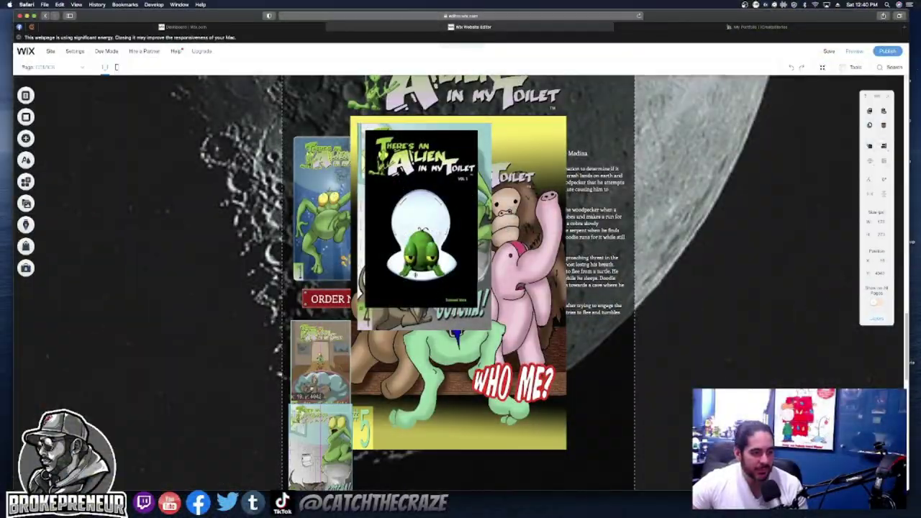
# - Shrink the black Vol. 1 cover and move it below the description's right end, and delete the large duplicate Gotcha cover
pyautogui.click(449, 131)
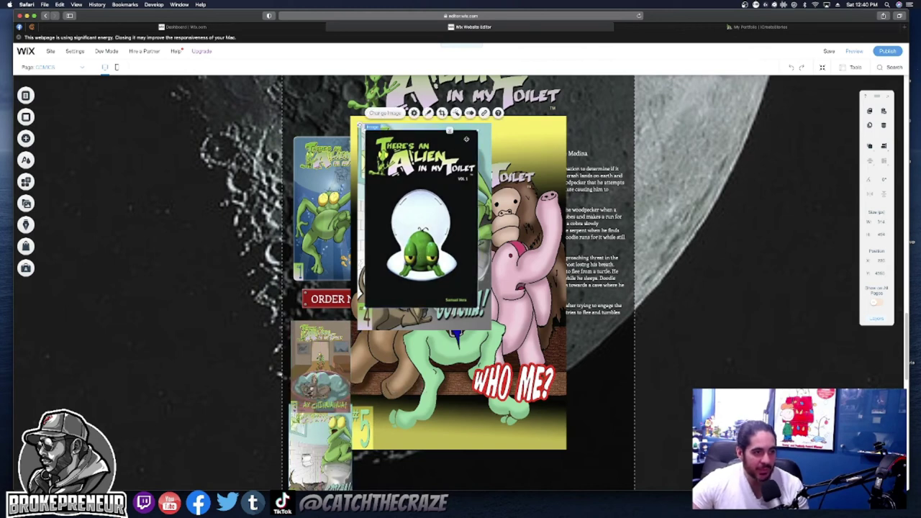
pyautogui.moveTo(449, 131); pyautogui.dragTo(415, 202)
pyautogui.moveTo(408, 240); pyautogui.dragTo(614, 390)
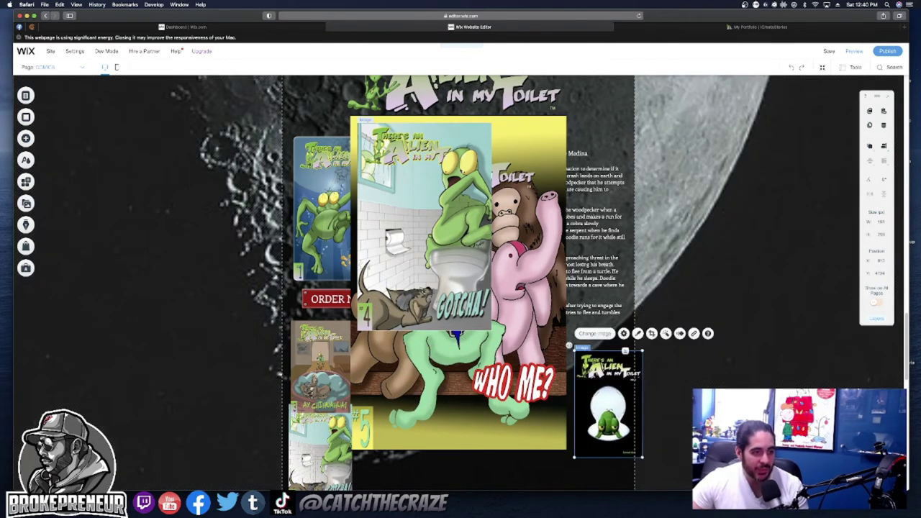
pyautogui.click(464, 156)
pyautogui.press('Delete')
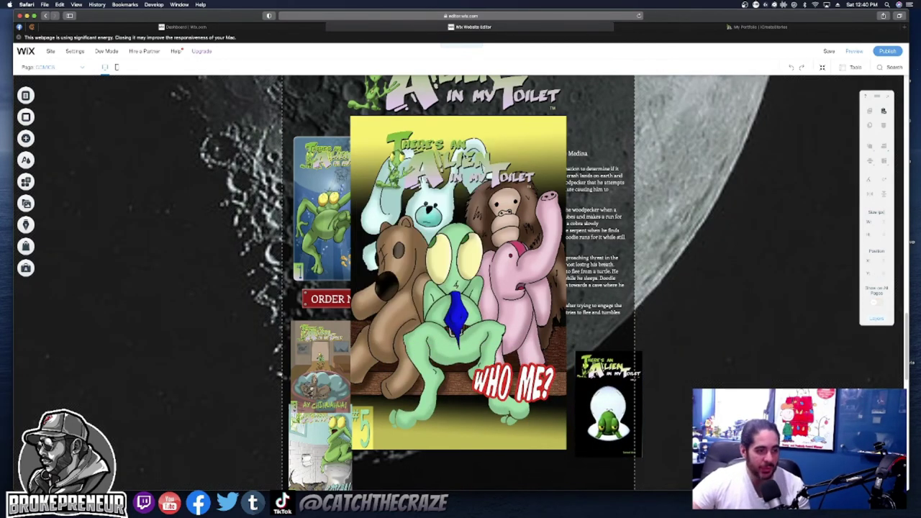
# - Shrink the #5 Who Me cover to match the #4 Gotcha cover and place the two side by side above Cosmic Wars
pyautogui.click(540, 131)
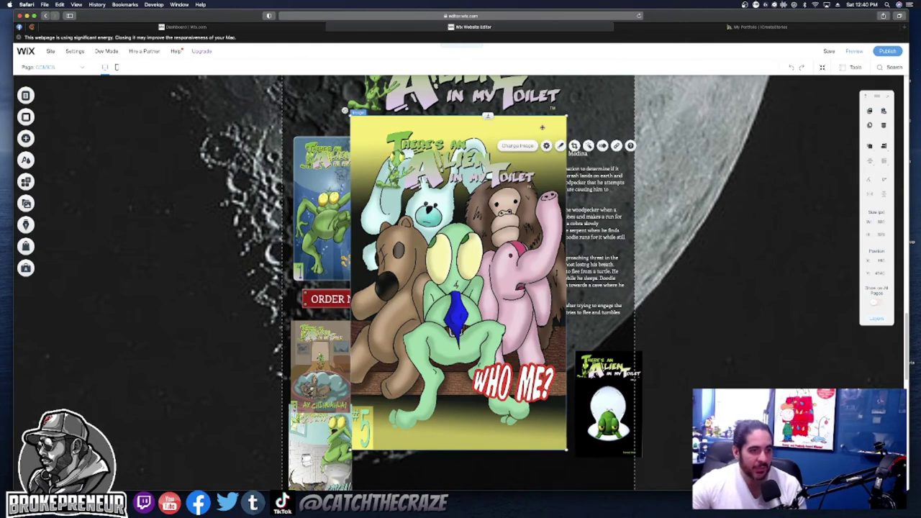
pyautogui.moveTo(566, 115); pyautogui.dragTo(434, 321)
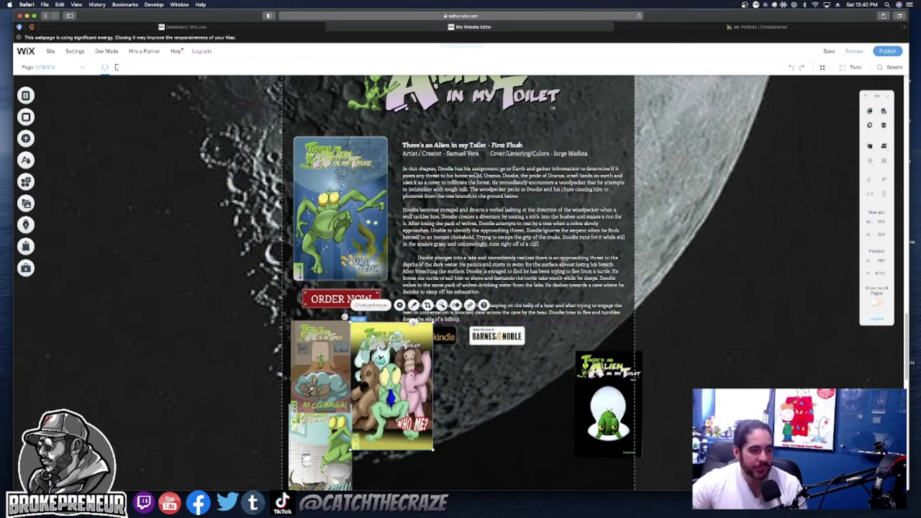
pyautogui.scroll(-5, 451, 212)
pyautogui.moveTo(392, 238); pyautogui.dragTo(519, 347)
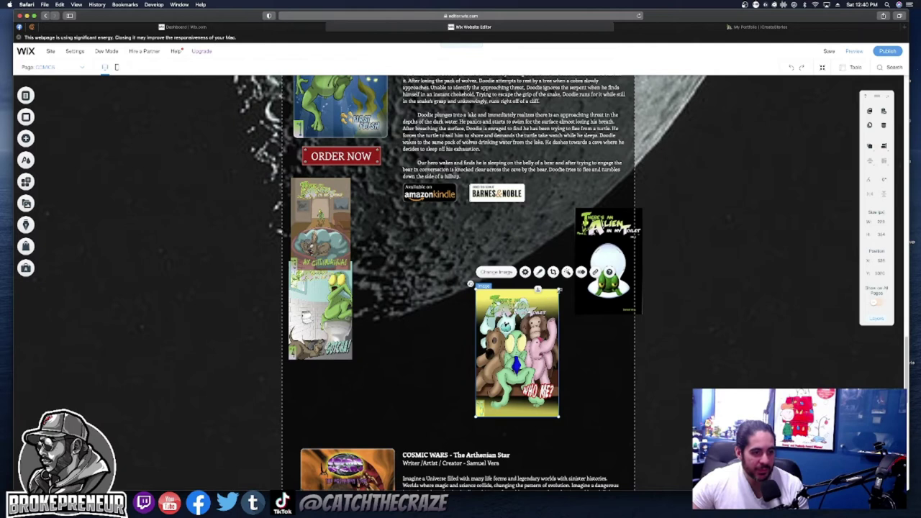
pyautogui.moveTo(559, 289); pyautogui.dragTo(541, 317)
pyautogui.moveTo(507, 367); pyautogui.dragTo(505, 299)
pyautogui.click(320, 310)
pyautogui.moveTo(320, 309); pyautogui.dragTo(427, 303)
# - Move the black cover just above the Cosmic Wars cover and line up covers #3, #4 and #5 in an evenly spaced row
pyautogui.click(603, 233)
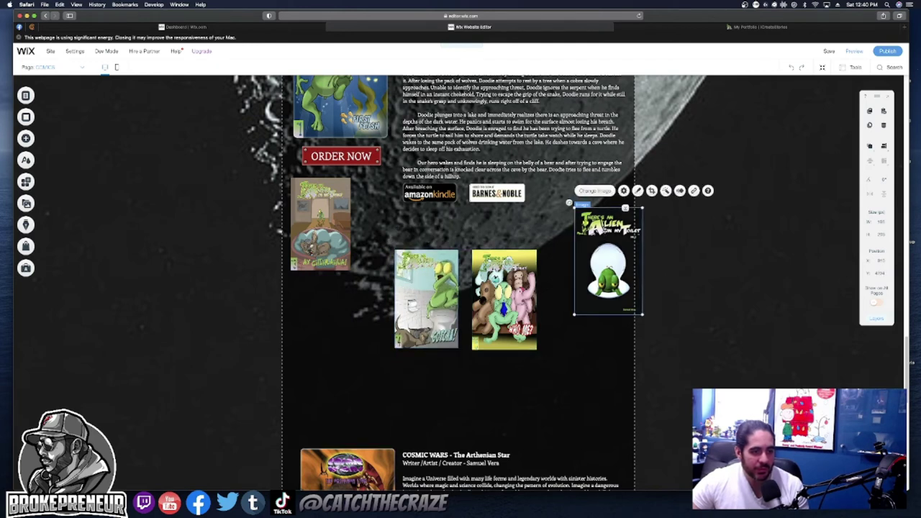
pyautogui.moveTo(384, 256); pyautogui.dragTo(321, 363)
pyautogui.click(504, 299)
pyautogui.moveTo(504, 299); pyautogui.dragTo(593, 298)
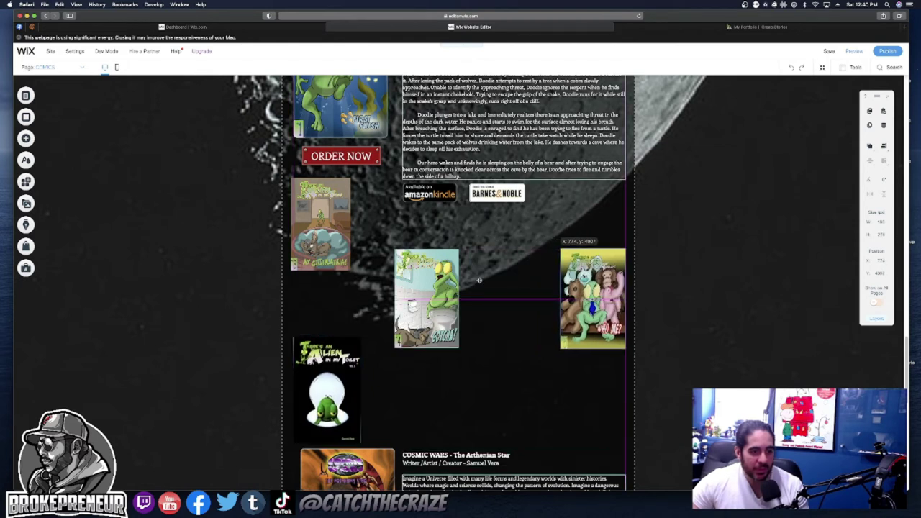
pyautogui.click(426, 299)
pyautogui.moveTo(426, 299); pyautogui.dragTo(522, 299)
pyautogui.click(328, 215)
pyautogui.moveTo(328, 214); pyautogui.dragTo(455, 285)
pyautogui.moveTo(479, 344)
pyautogui.mouseDown()
pyautogui.moveTo(488, 353)
pyautogui.moveTo(482, 349)
pyautogui.mouseUp()
pyautogui.click(563, 346)
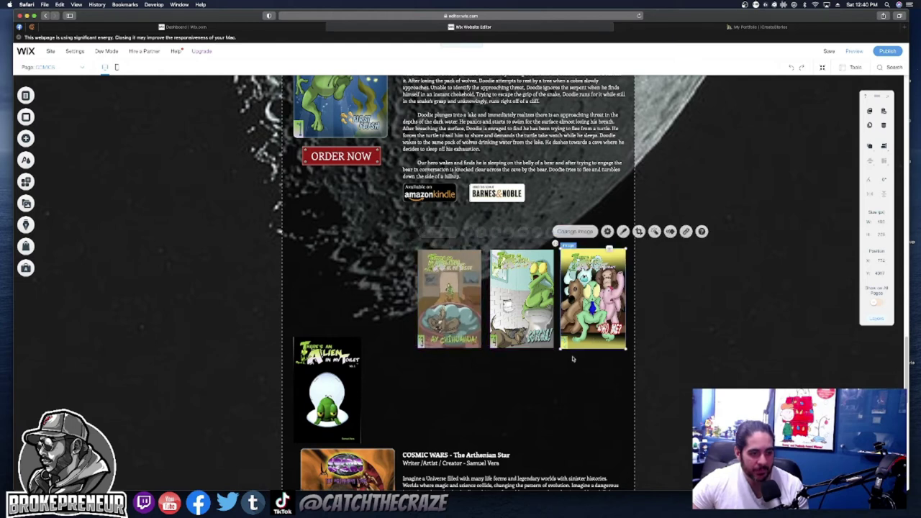
pyautogui.moveTo(560, 347); pyautogui.dragTo(563, 348)
# - Move the black Vol. 1 cover up to just below the Order Now button
pyautogui.click(331, 375)
pyautogui.moveTo(330, 375); pyautogui.dragTo(333, 208)
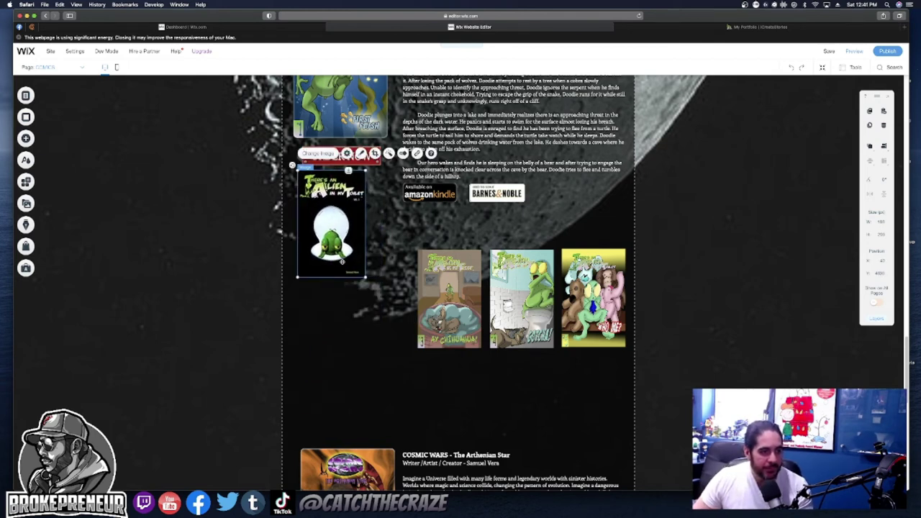
pyautogui.moveTo(342, 263); pyautogui.dragTo(338, 218)
pyautogui.moveTo(372, 293); pyautogui.dragTo(372, 293)
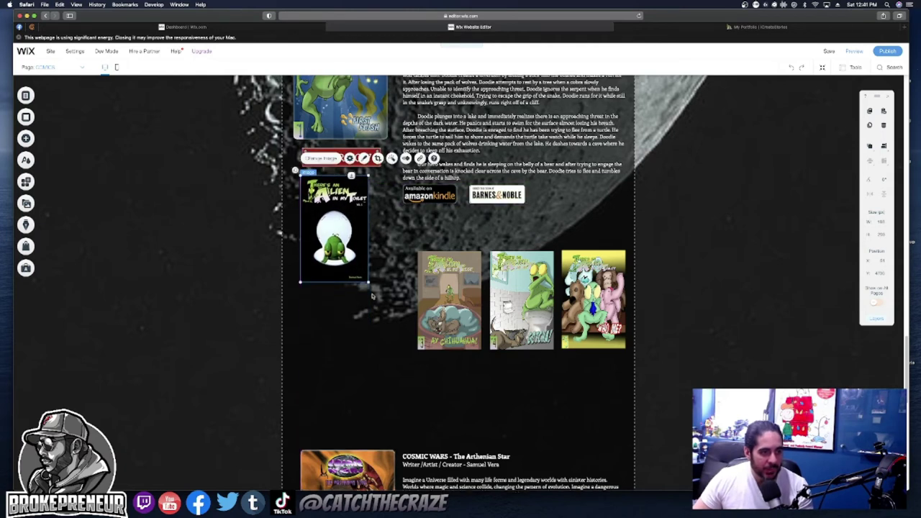
# - Move the First Flush title text up slightly and bring the description up close beneath it
pyautogui.scroll(5, 372, 294)
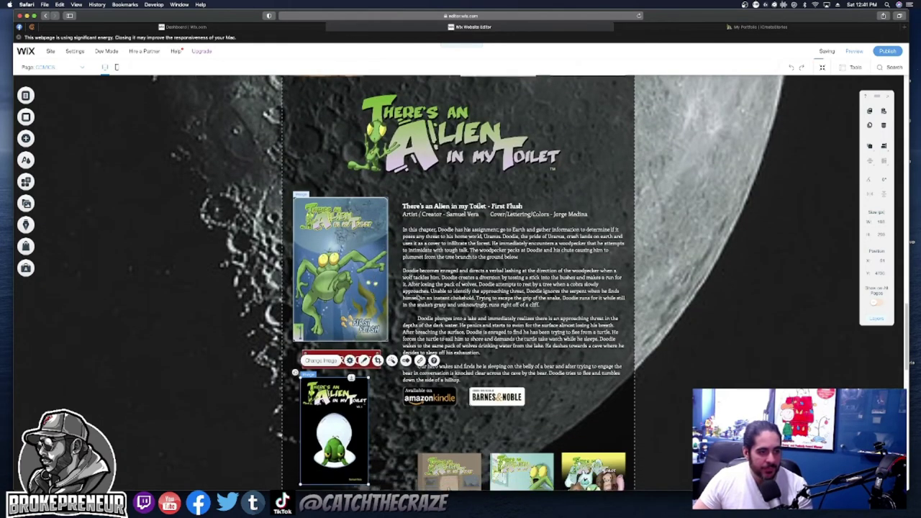
pyautogui.click(456, 209)
pyautogui.click(454, 210)
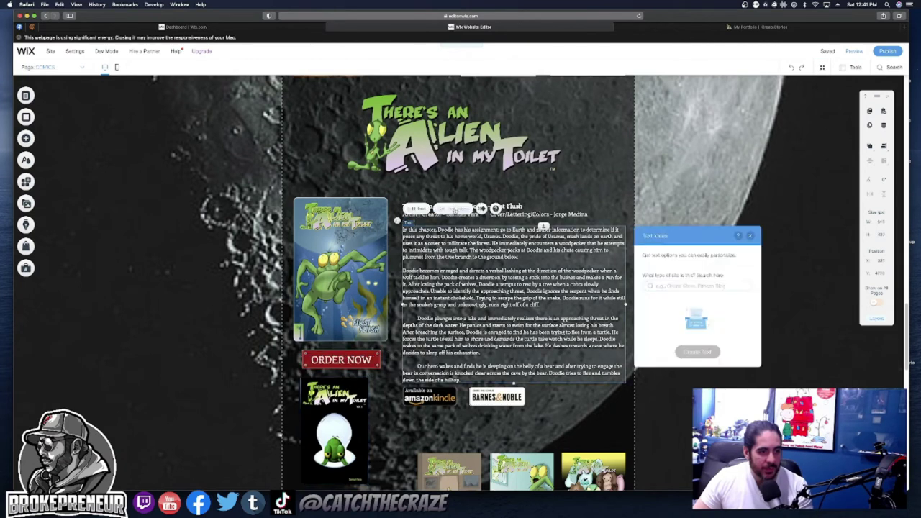
pyautogui.click(548, 210)
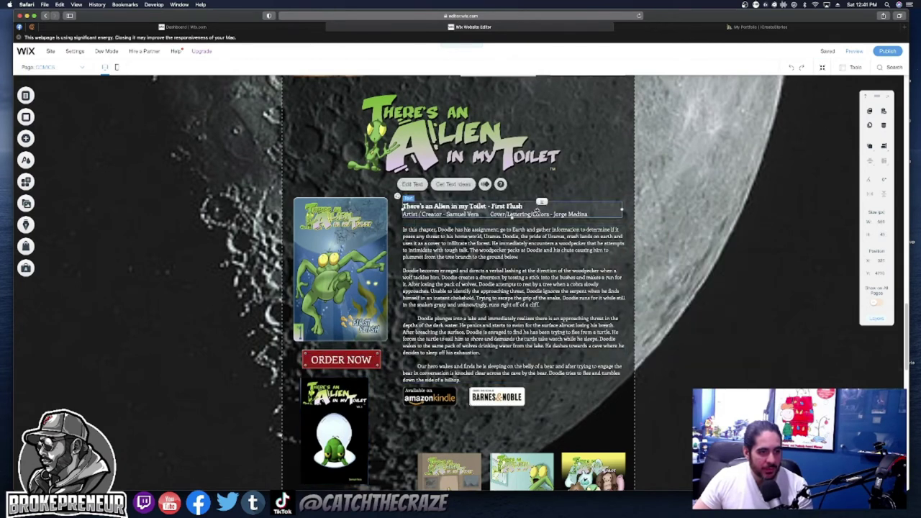
pyautogui.moveTo(522, 207); pyautogui.dragTo(519, 205)
pyautogui.click(450, 251)
pyautogui.moveTo(450, 251); pyautogui.dragTo(446, 241)
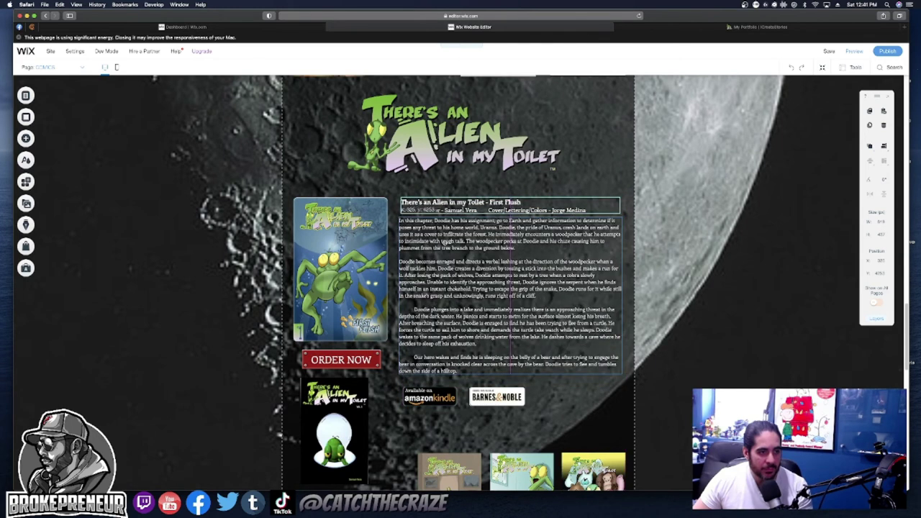
# - Move the Amazon Kindle and Barnes & Noble badges up in line just below the First Flush description
pyautogui.click(430, 394)
pyautogui.moveTo(429, 394); pyautogui.dragTo(428, 389)
pyautogui.moveTo(494, 393); pyautogui.dragTo(497, 382)
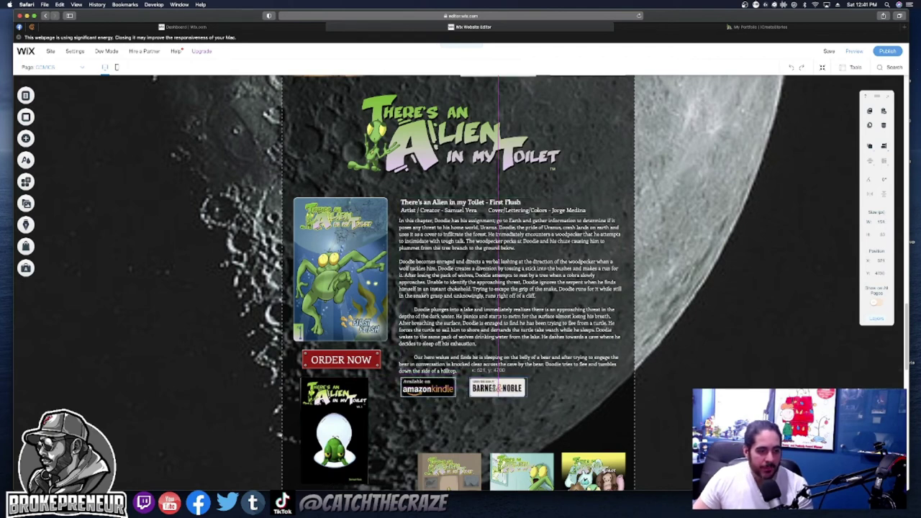
pyautogui.moveTo(429, 406); pyautogui.dragTo(429, 406)
# - Shrink the Order Now button and center it just below the First Flush cover
pyautogui.scroll(-3, 403, 360)
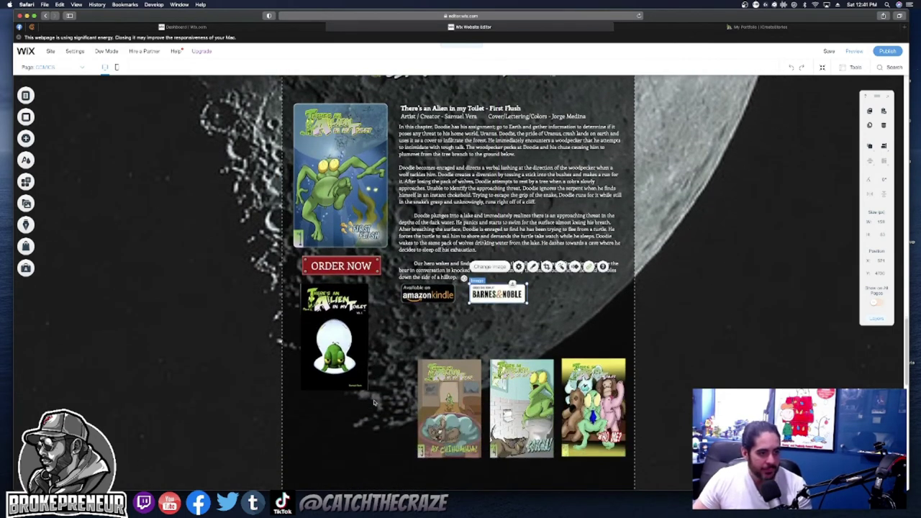
pyautogui.click(377, 273)
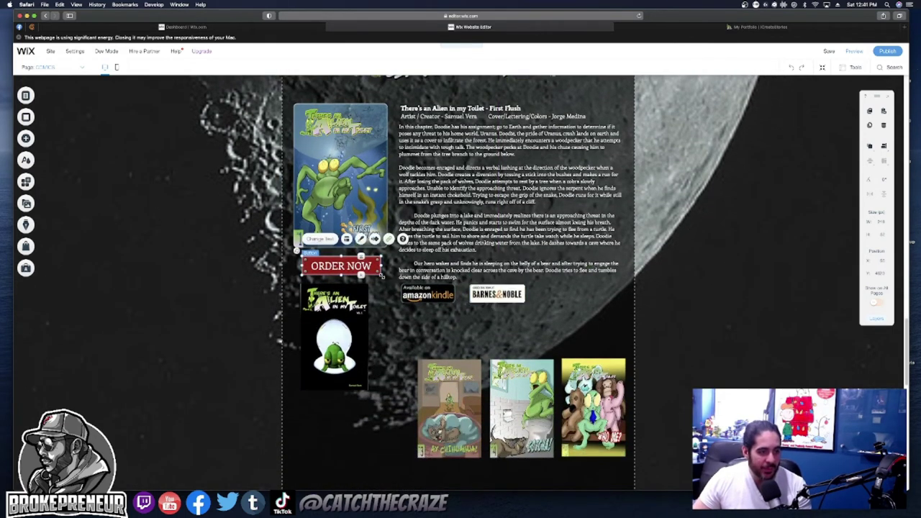
pyautogui.moveTo(380, 275); pyautogui.dragTo(363, 272)
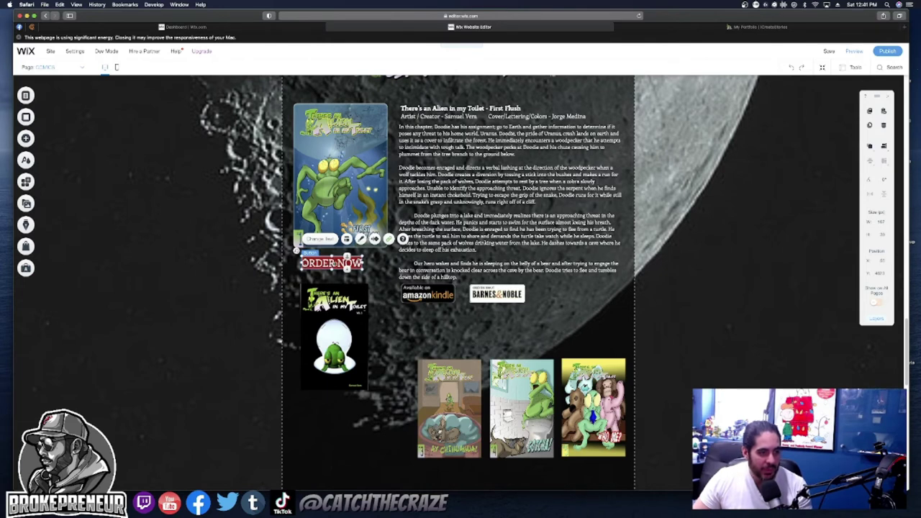
pyautogui.moveTo(344, 257)
pyautogui.mouseDown()
pyautogui.moveTo(355, 253)
pyautogui.moveTo(343, 260)
pyautogui.mouseUp()
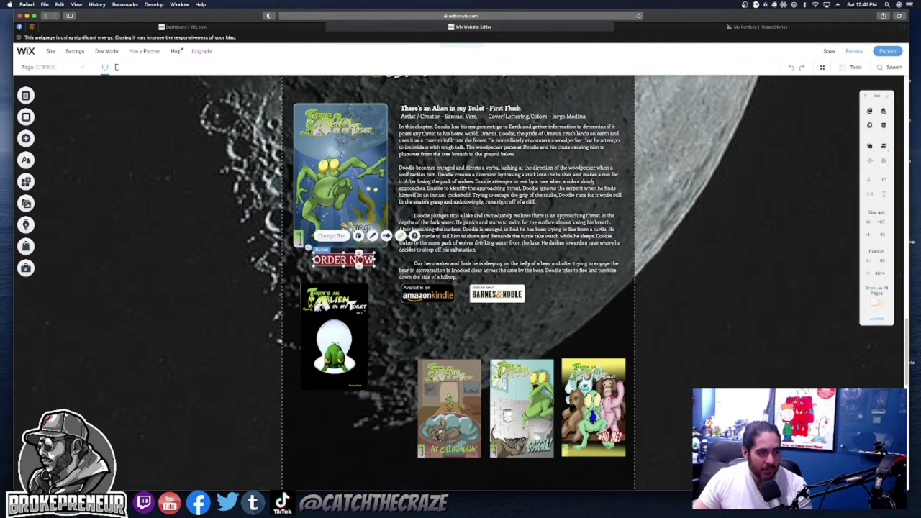
pyautogui.click(331, 235)
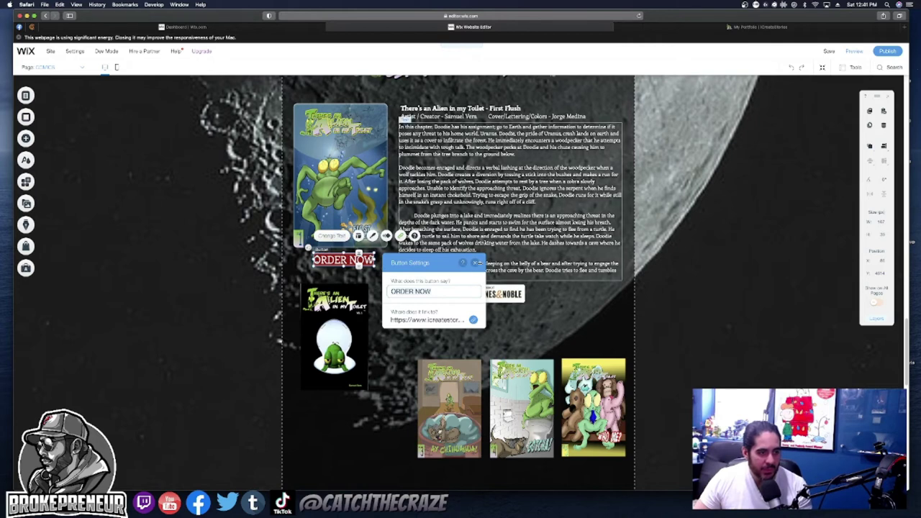
pyautogui.click(475, 263)
pyautogui.moveTo(375, 272); pyautogui.dragTo(357, 261)
# - Move the black Vol. 1 cover directly below the #5 Who Me cover, above the Cosmic Wars section
pyautogui.click(334, 327)
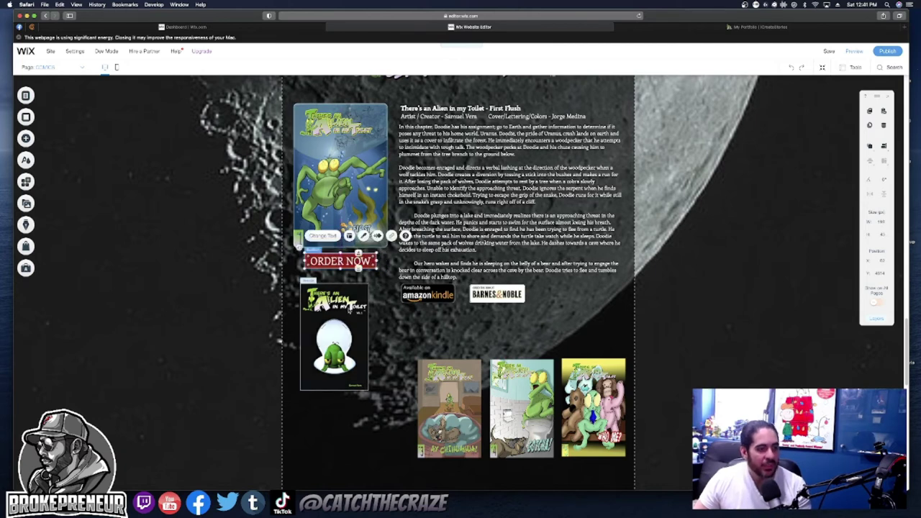
pyautogui.scroll(-2, 389, 329)
pyautogui.scroll(-3, 389, 331)
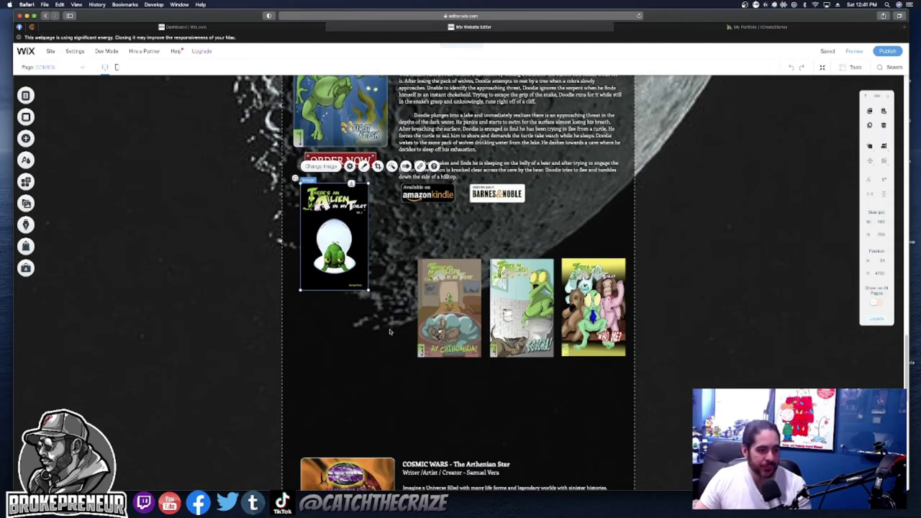
pyautogui.moveTo(345, 226); pyautogui.dragTo(604, 402)
pyautogui.moveTo(496, 378); pyautogui.dragTo(496, 378)
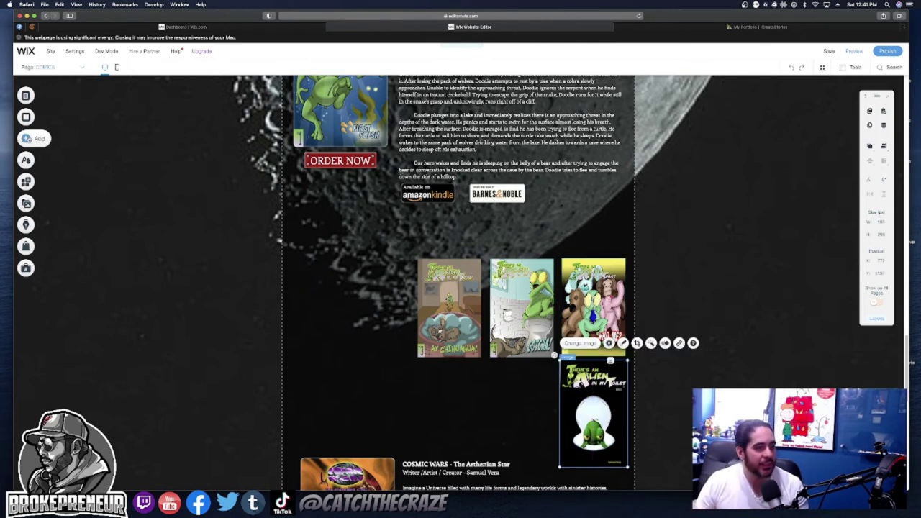
# - Look through the Site Files images for another There's an Alien in my Toilet cover to add
pyautogui.click(26, 138)
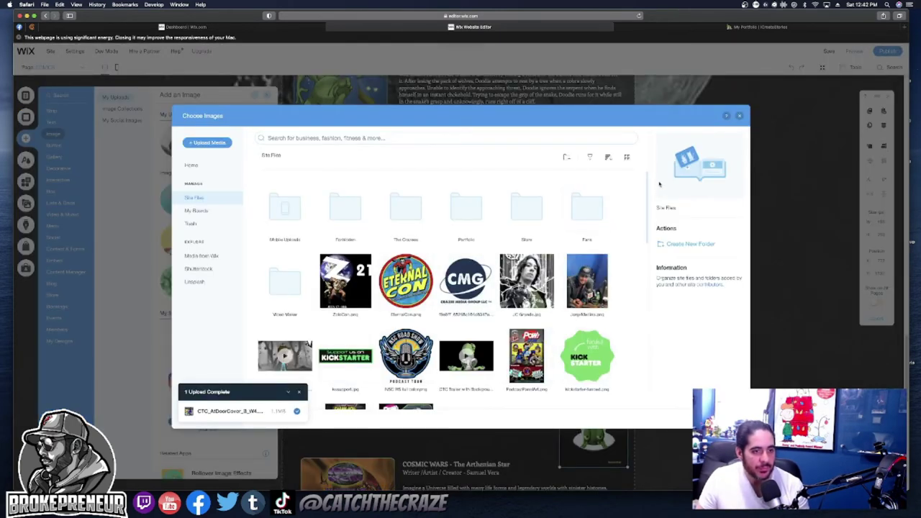
pyautogui.moveTo(649, 179); pyautogui.dragTo(648, 367)
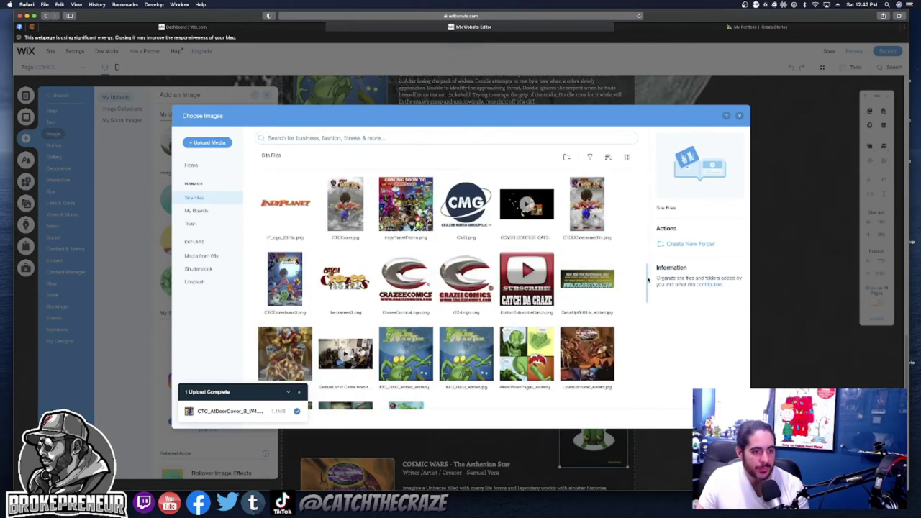
pyautogui.moveTo(648, 281); pyautogui.dragTo(653, 399)
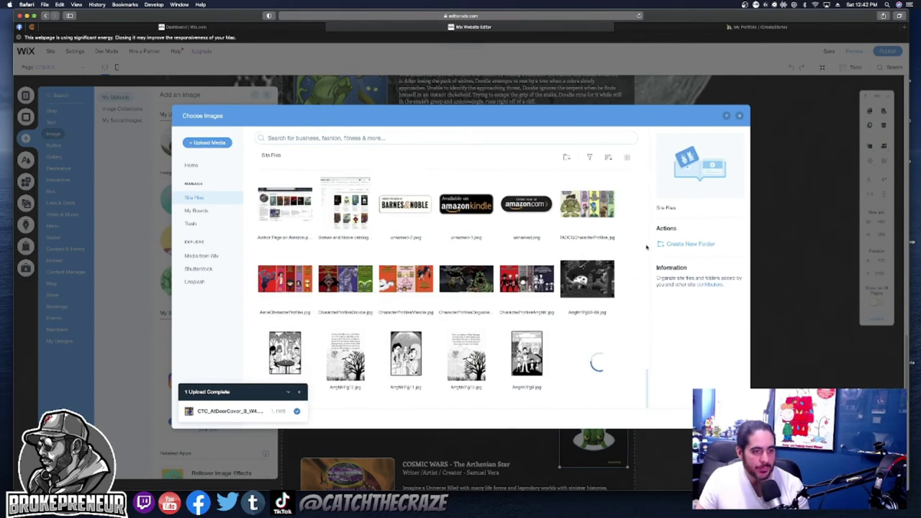
pyautogui.moveTo(647, 324); pyautogui.dragTo(658, 442)
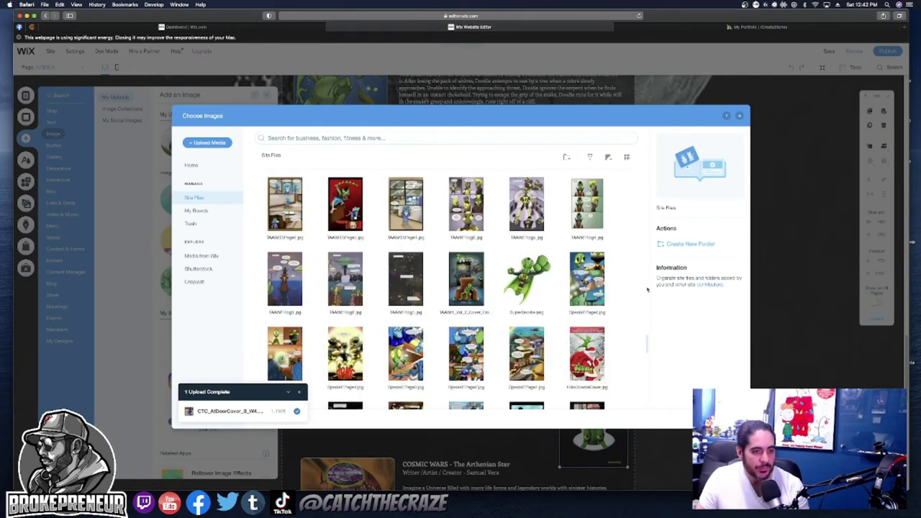
pyautogui.scroll(-10, 649, 342)
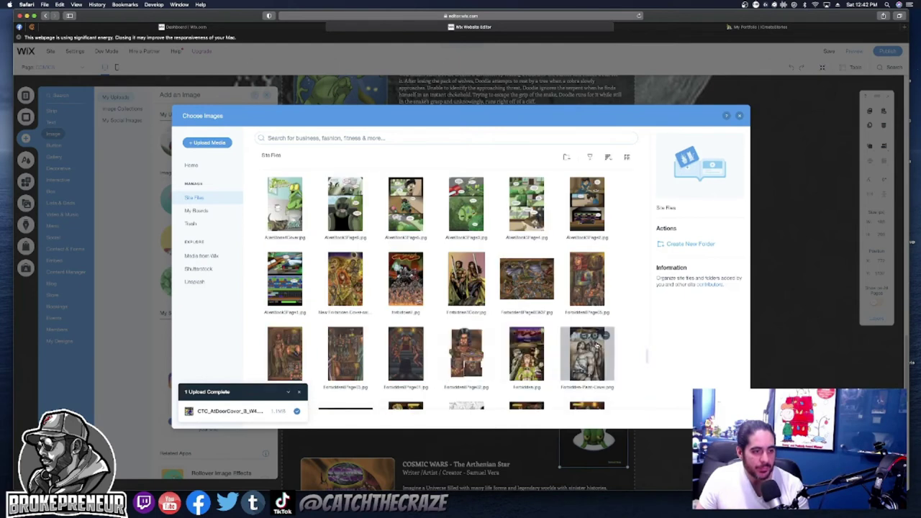
pyautogui.scroll(-5, 597, 346)
pyautogui.scroll(-5, 597, 346)
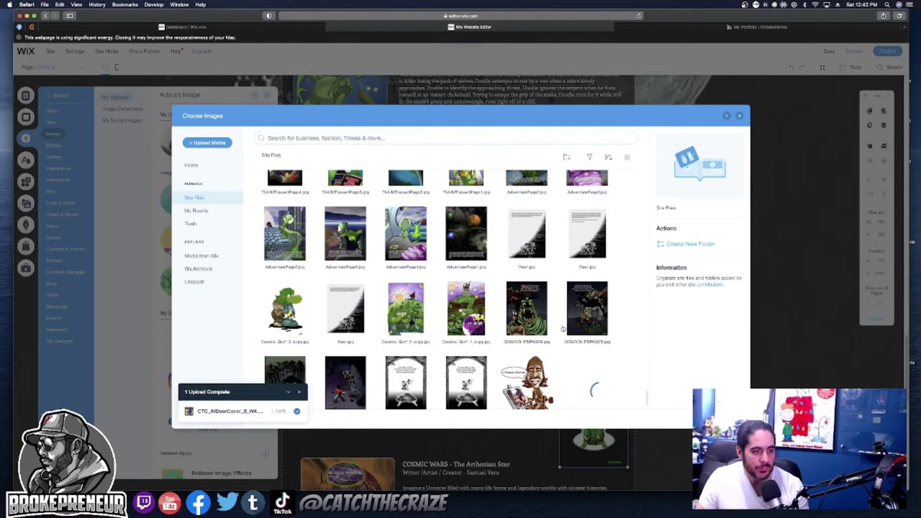
pyautogui.scroll(-10, 563, 330)
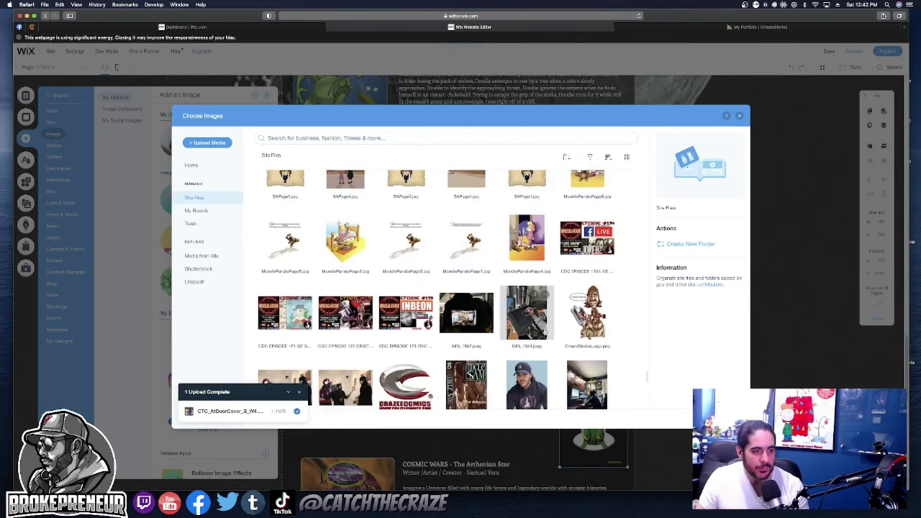
pyautogui.scroll(-5, 545, 333)
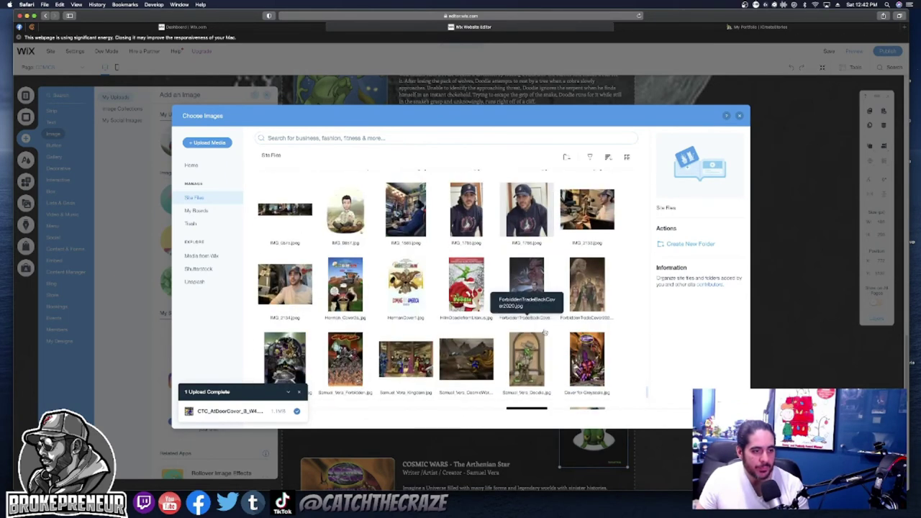
pyautogui.scroll(-2, 545, 332)
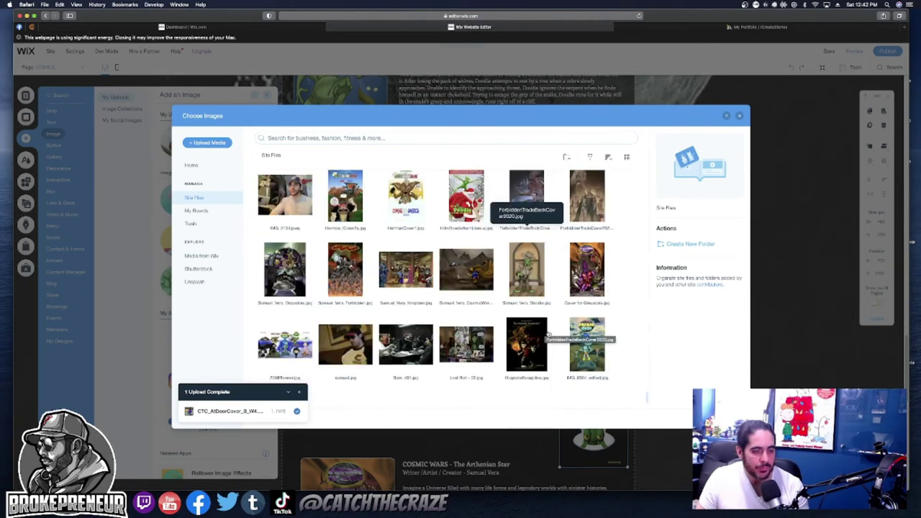
pyautogui.scroll(-4, 548, 335)
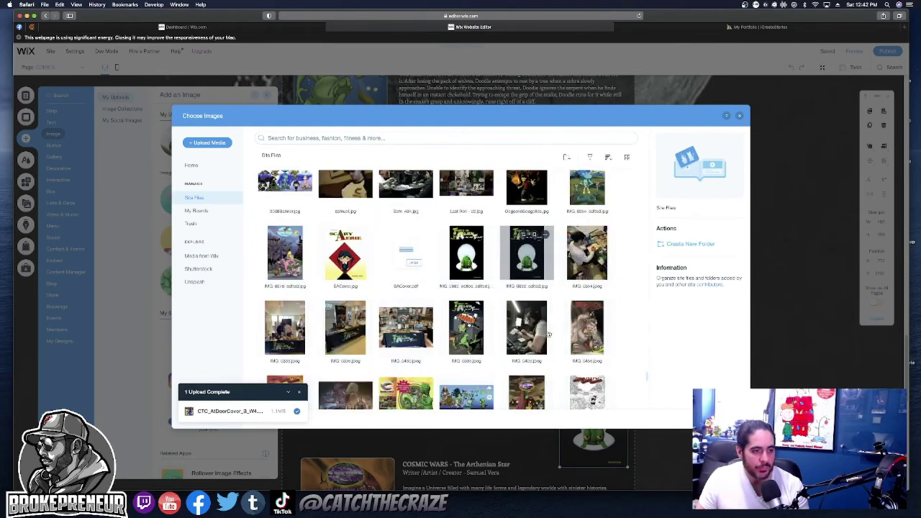
pyautogui.scroll(-5, 548, 335)
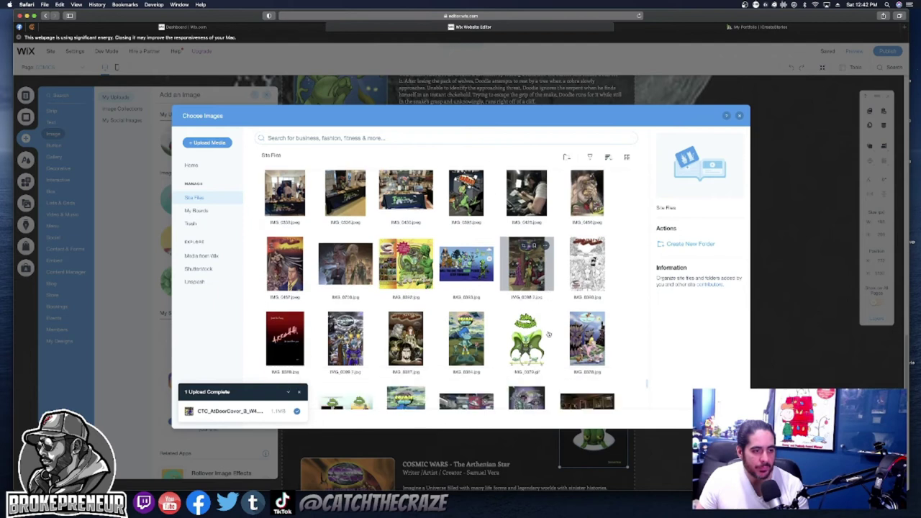
pyautogui.scroll(-5, 549, 334)
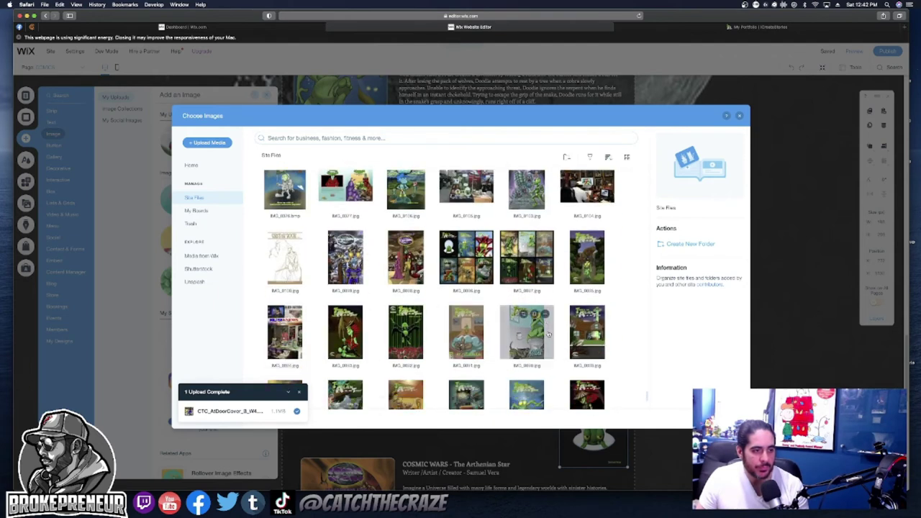
pyautogui.scroll(-2, 548, 335)
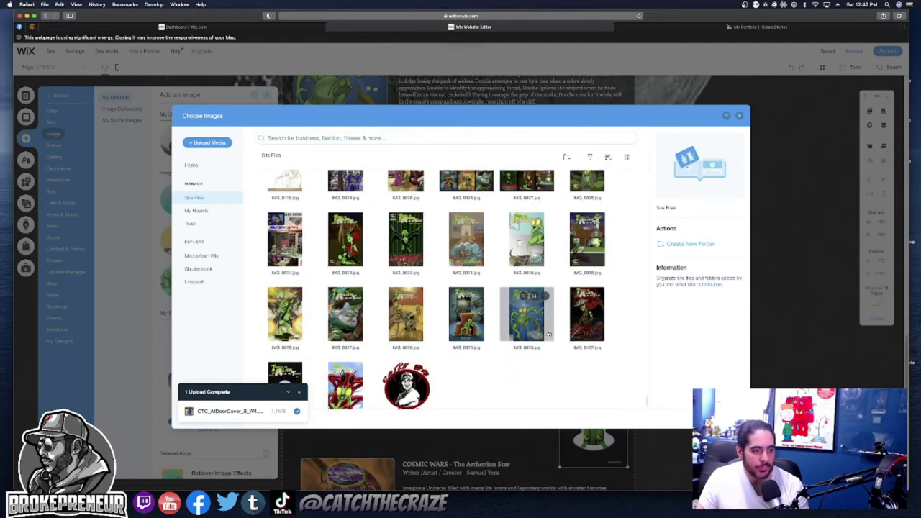
pyautogui.scroll(-1, 549, 335)
pyautogui.scroll(-1, 549, 335)
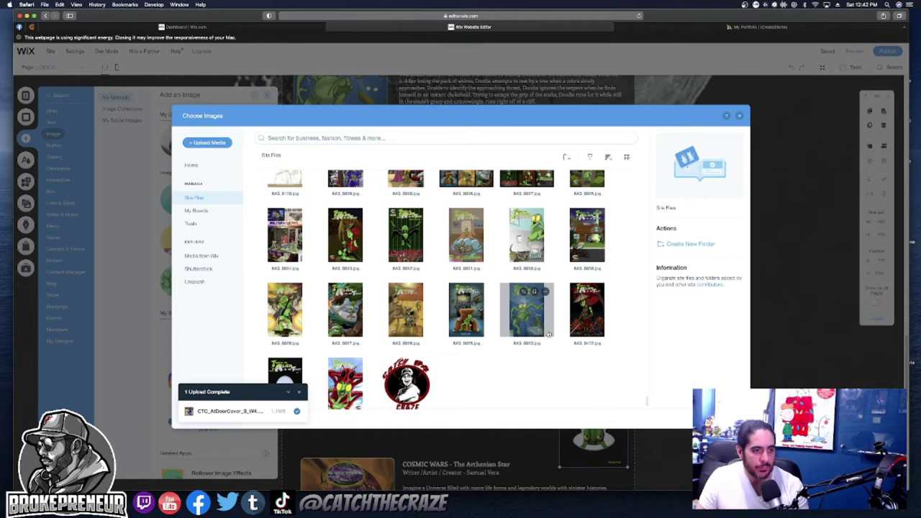
pyautogui.scroll(-1, 549, 335)
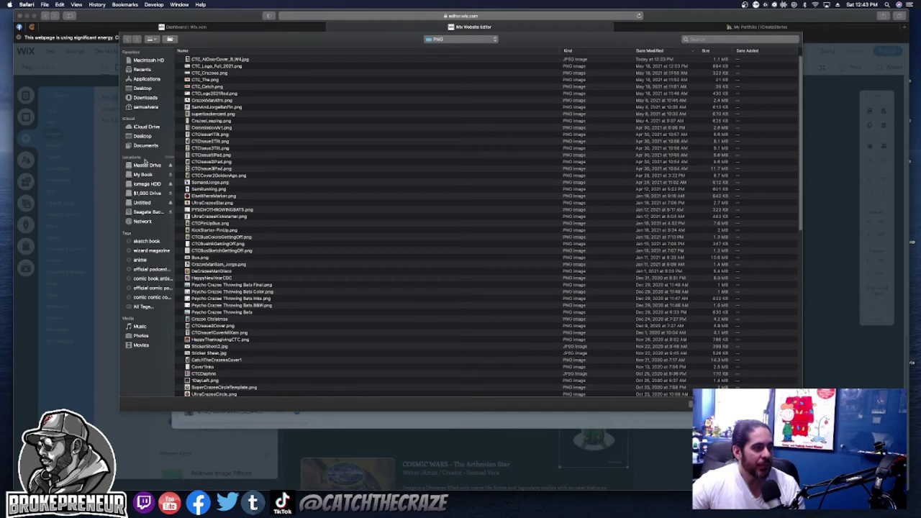
# - For the upload, browse the external drive to Dell Files, Alien in my toilet, Book 2, and preview AntCoverweb.jpg
pyautogui.click(148, 194)
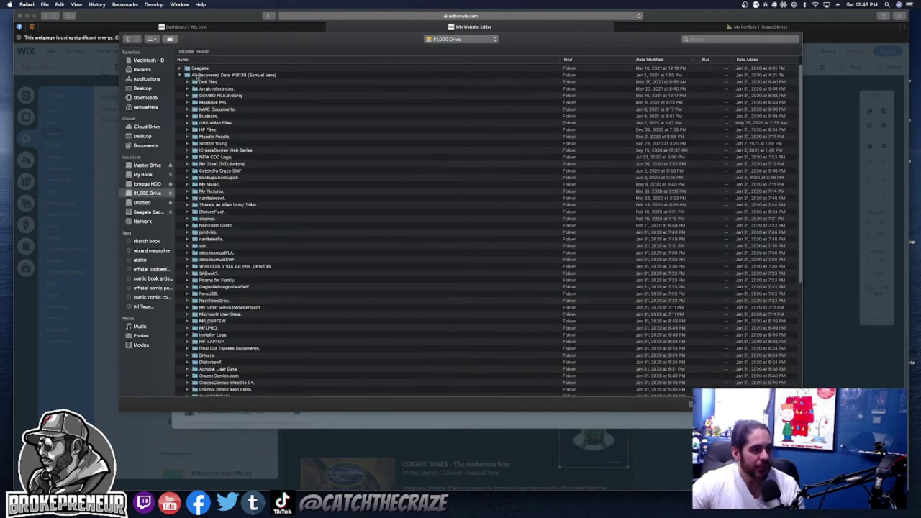
pyautogui.click(213, 83)
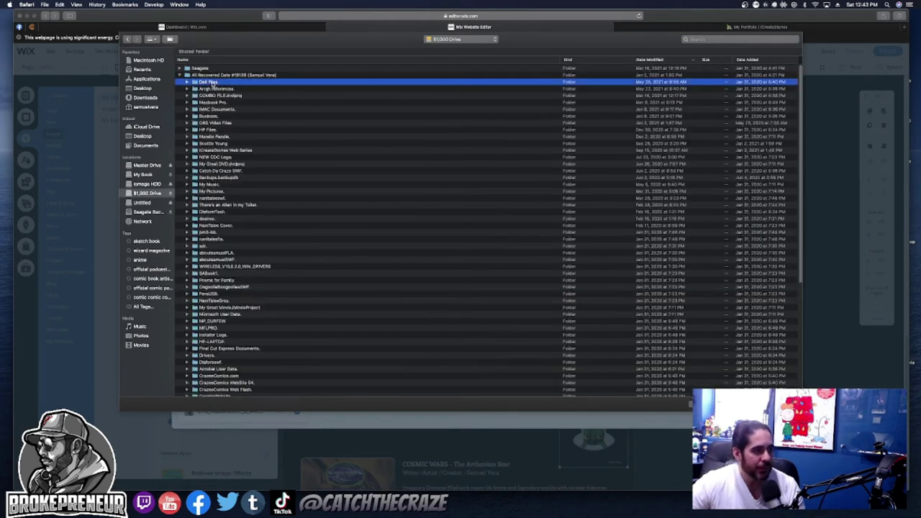
pyautogui.doubleClick(209, 82)
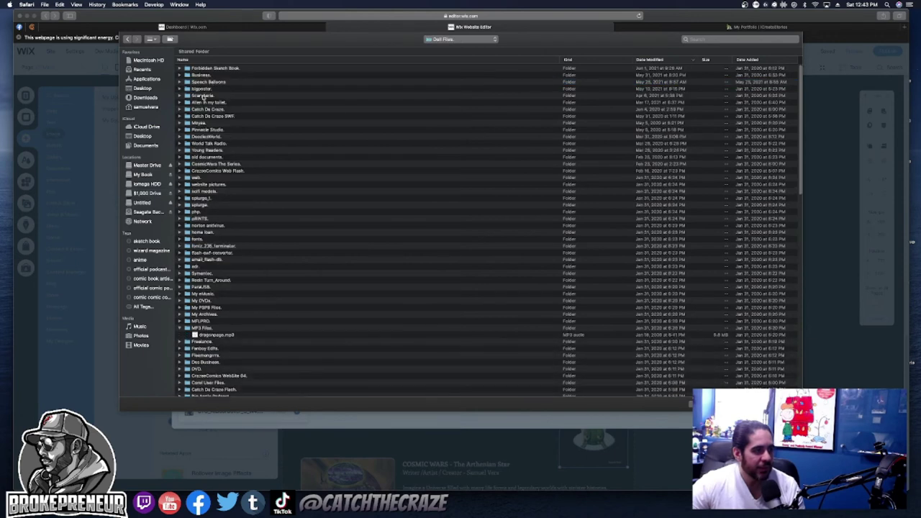
pyautogui.click(204, 104)
pyautogui.doubleClick(204, 104)
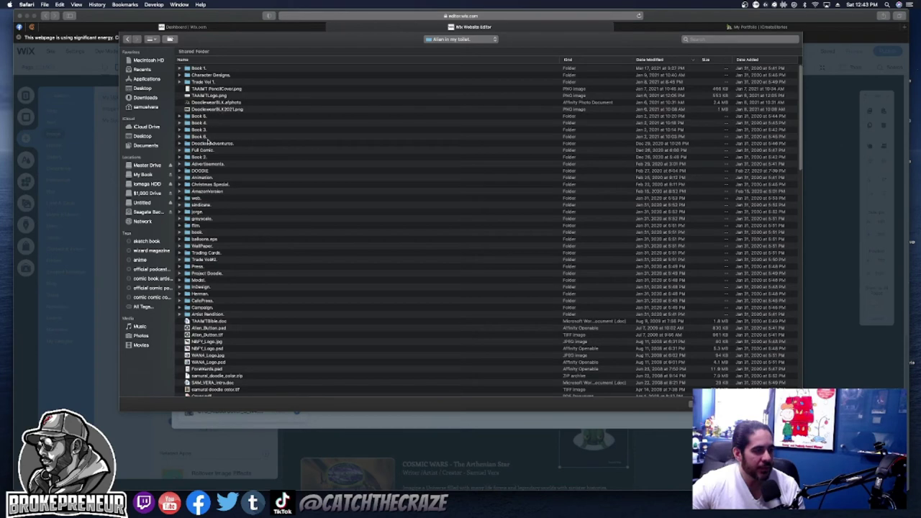
pyautogui.click(193, 158)
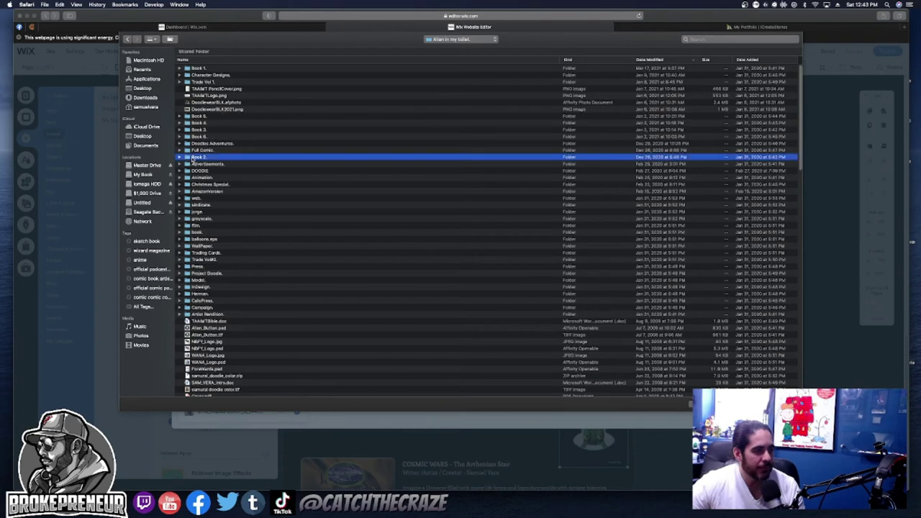
pyautogui.doubleClick(193, 158)
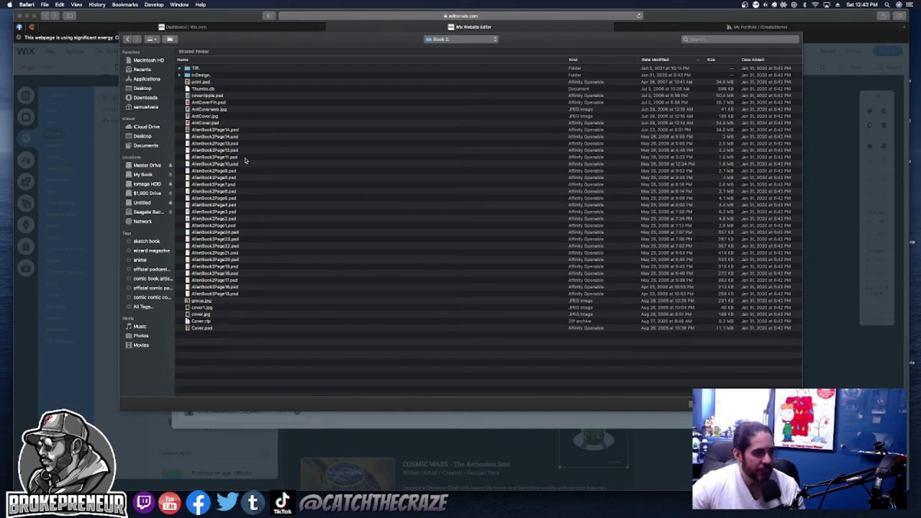
pyautogui.click(207, 109)
pyautogui.press('space')
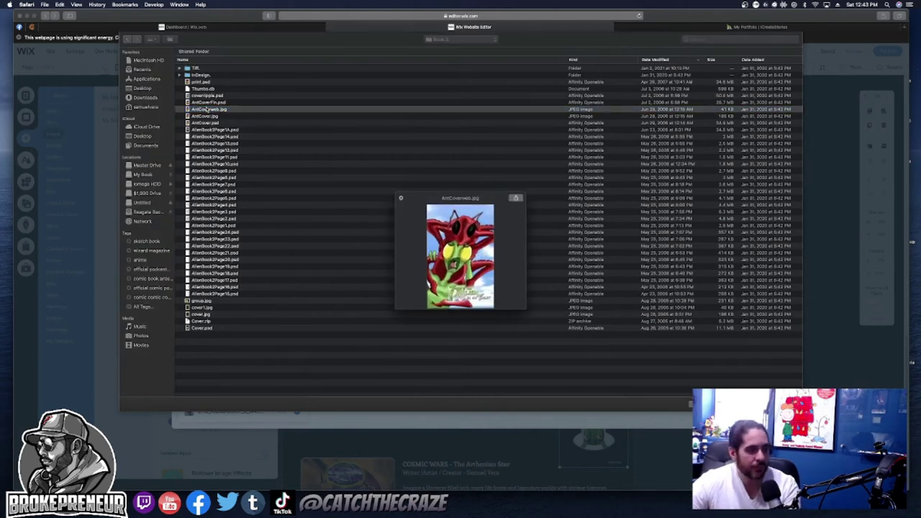
# - Preview AntCover.jpg, AlienBook2Page1A.psd and print.psd in the Book 2 folder to check them as possible cover images
pyautogui.press('space')
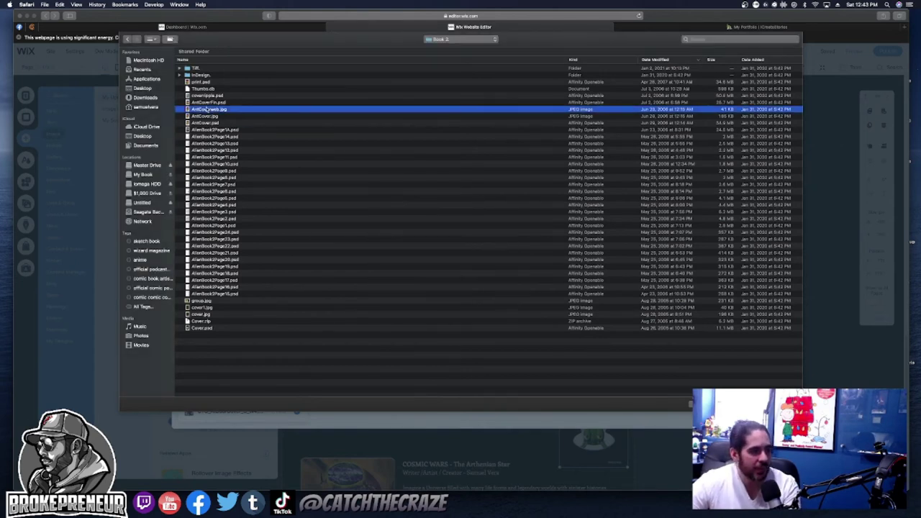
pyautogui.click(207, 115)
pyautogui.press('space')
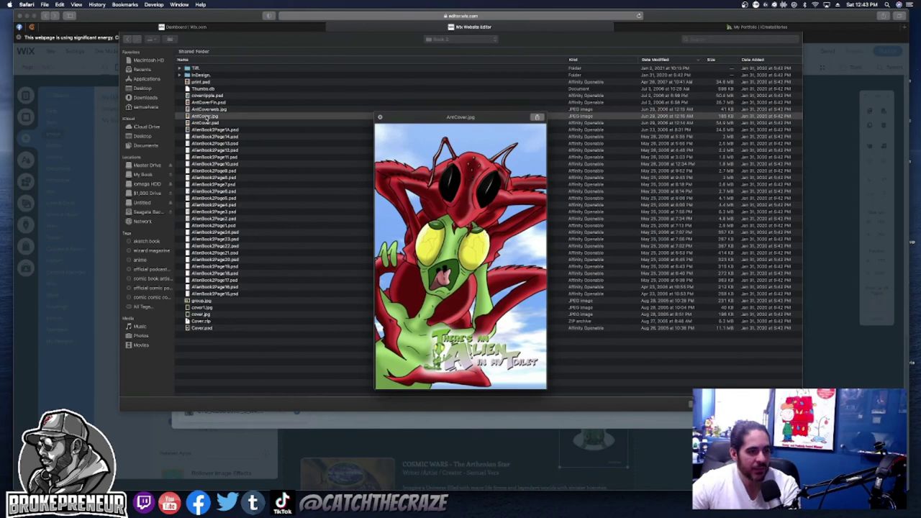
pyautogui.press('space')
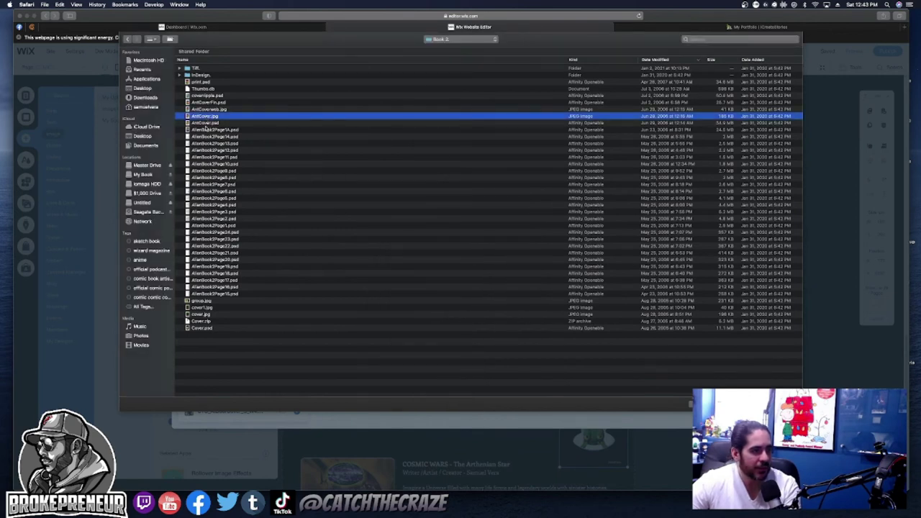
pyautogui.click(206, 129)
pyautogui.press('space')
pyautogui.press('space')
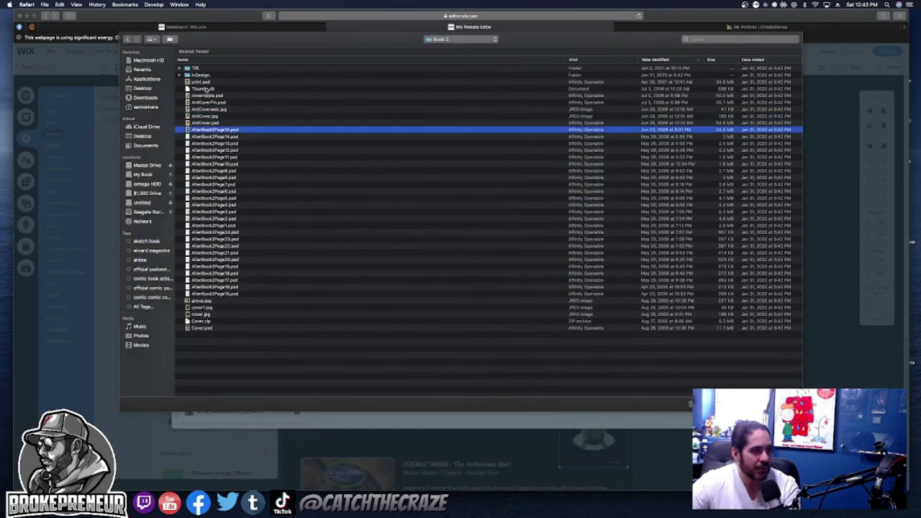
pyautogui.click(206, 81)
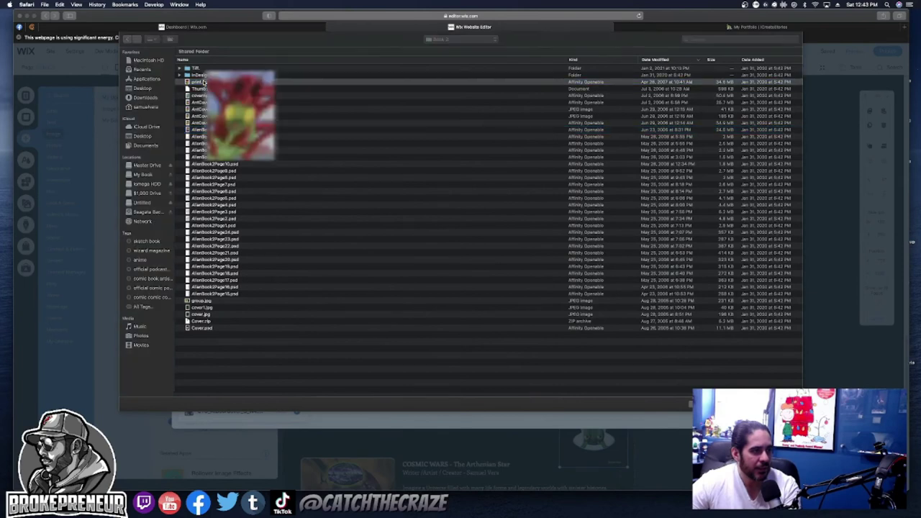
pyautogui.press('space')
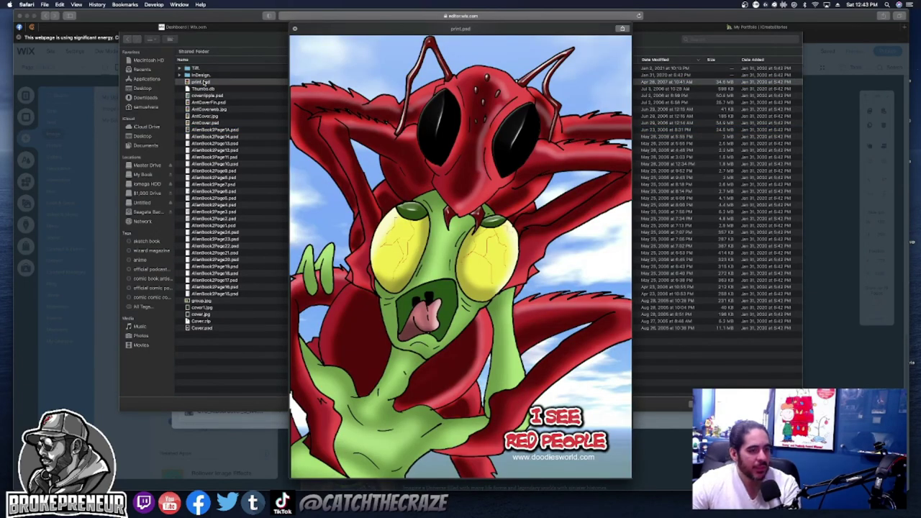
pyautogui.press('space')
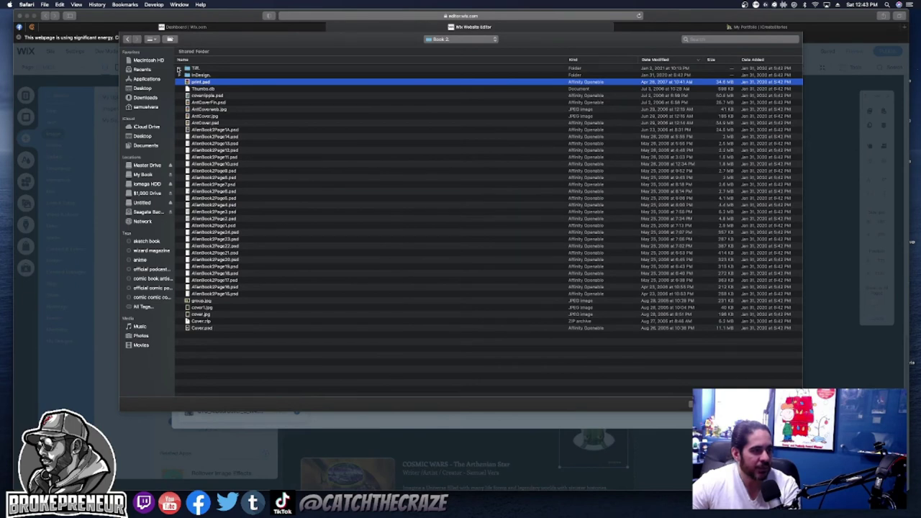
# - Check the Tiff subfolder of Book 2 for the cover, and look through the parent Alien in my toilet folder
pyautogui.click(180, 68)
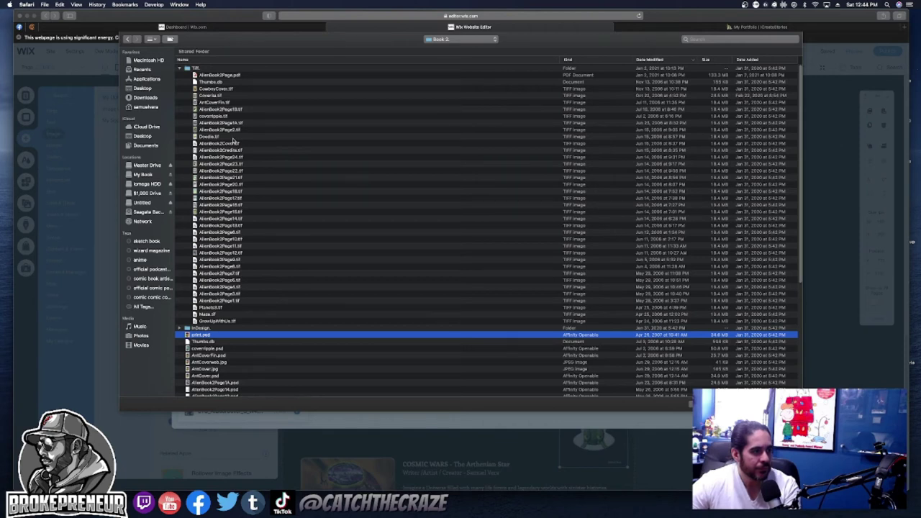
pyautogui.click(221, 76)
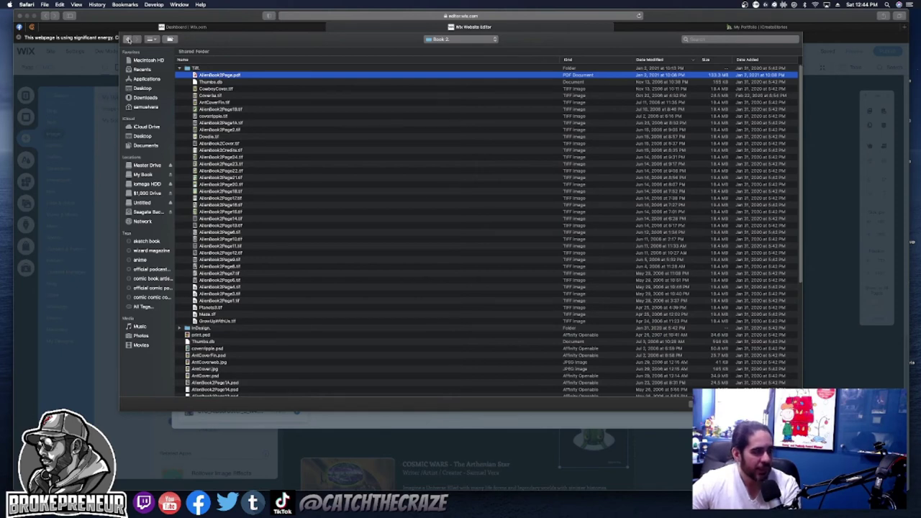
pyautogui.click(129, 39)
pyautogui.scroll(-5, 249, 232)
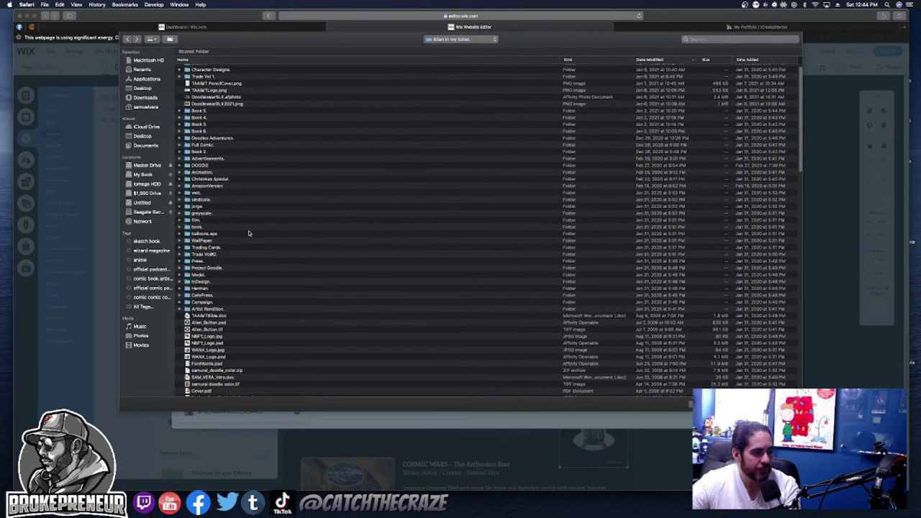
pyautogui.scroll(-3, 249, 236)
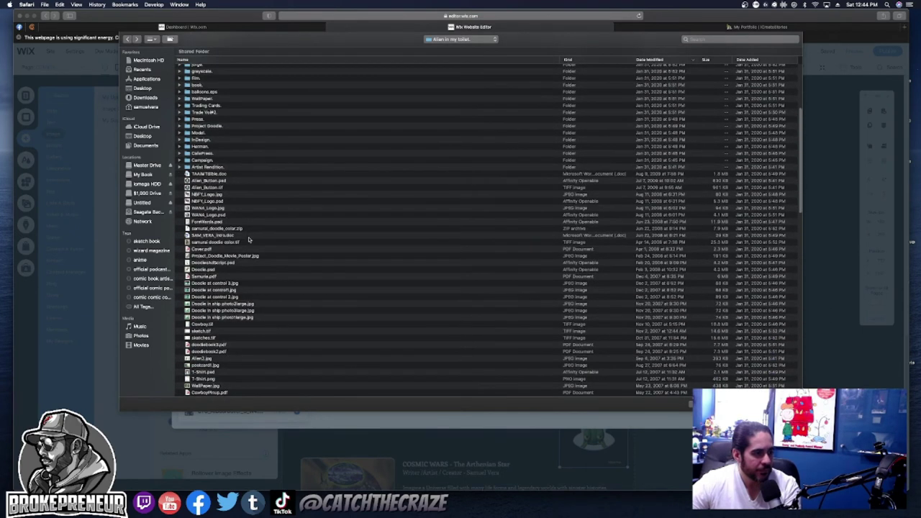
pyautogui.scroll(10, 249, 239)
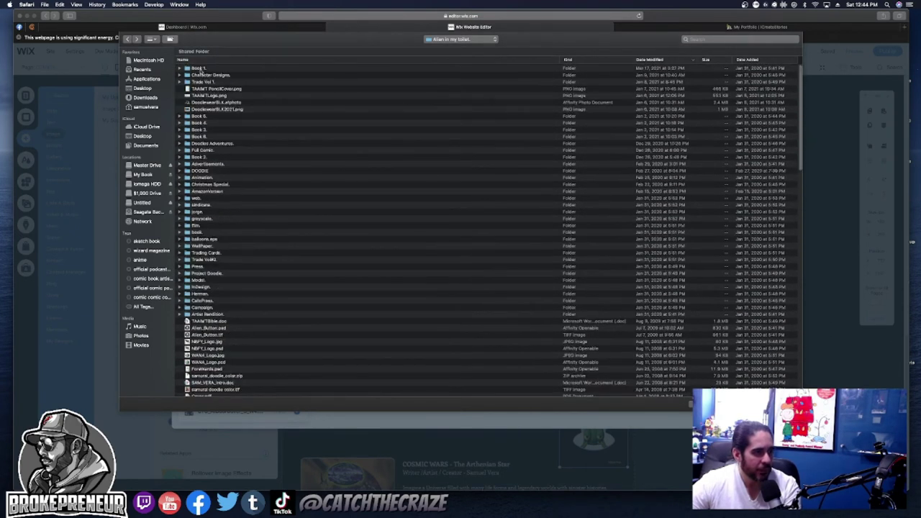
# - Open the Book 1 folder and look through its files for the Book 2 cover
pyautogui.click(200, 68)
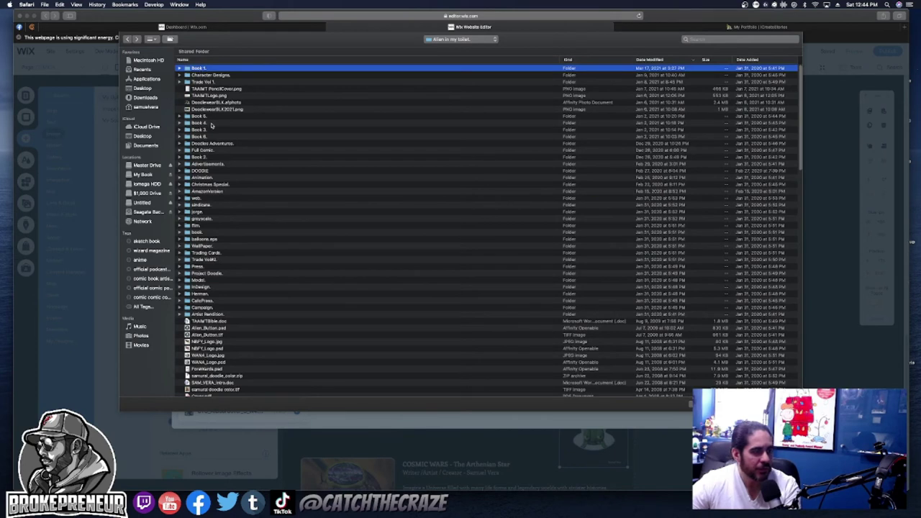
pyautogui.press('Return')
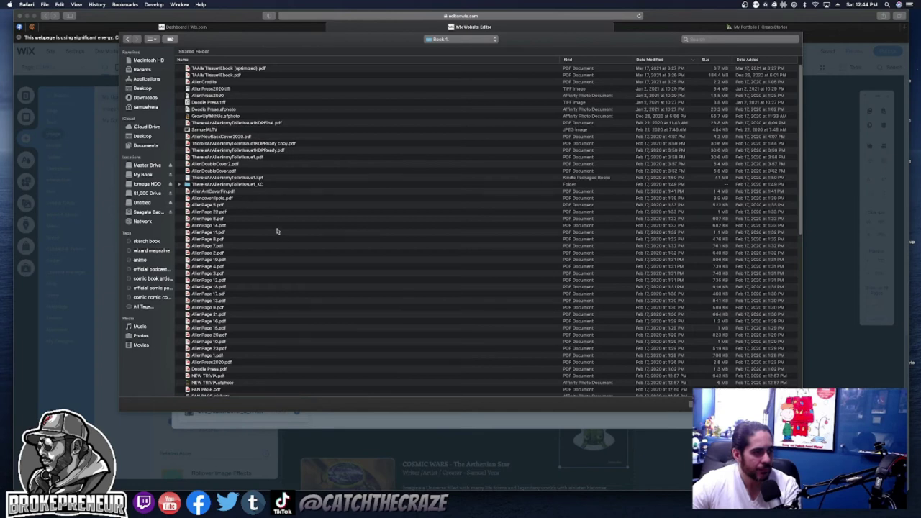
pyautogui.scroll(-5, 278, 231)
pyautogui.scroll(-4, 276, 231)
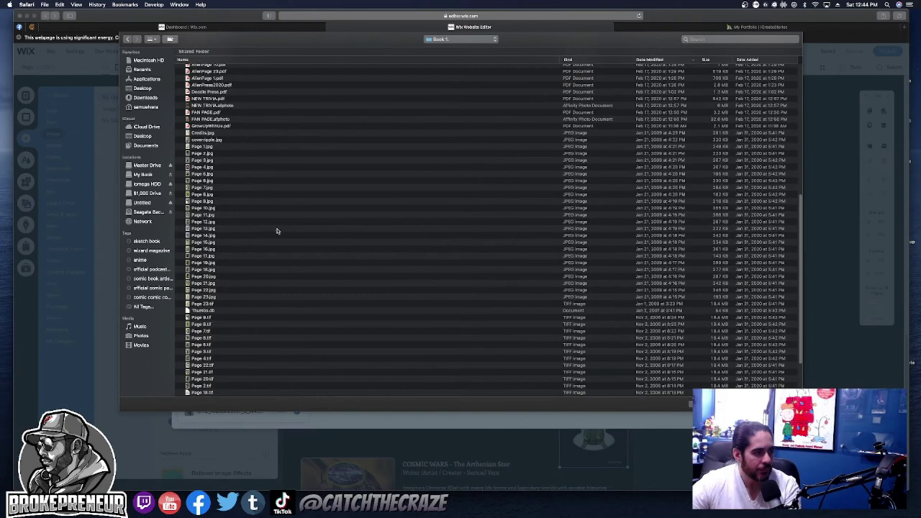
pyautogui.scroll(-2, 275, 231)
pyautogui.scroll(-1, 276, 231)
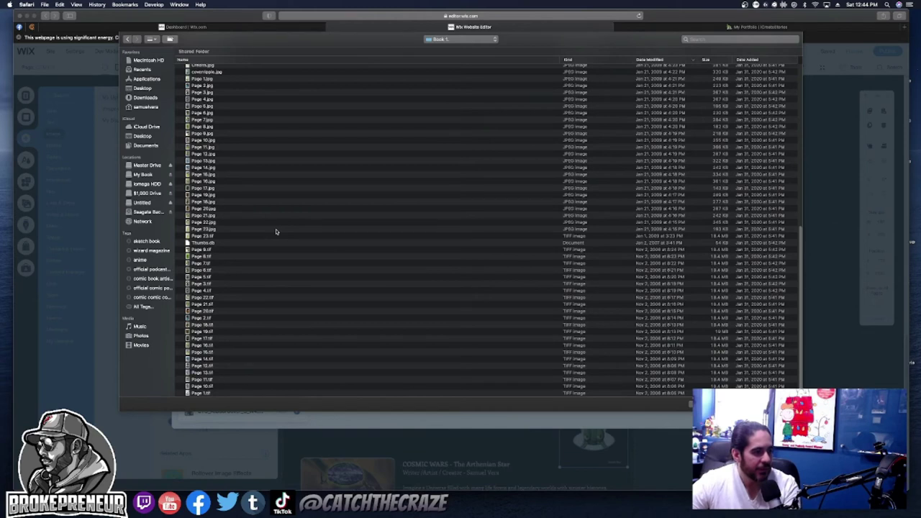
pyautogui.scroll(2, 276, 231)
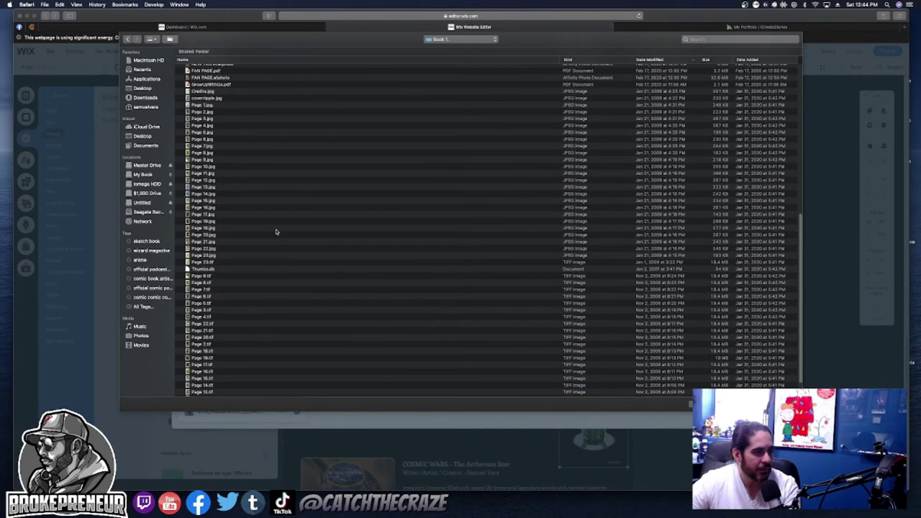
pyautogui.scroll(3, 276, 232)
pyautogui.scroll(3, 276, 233)
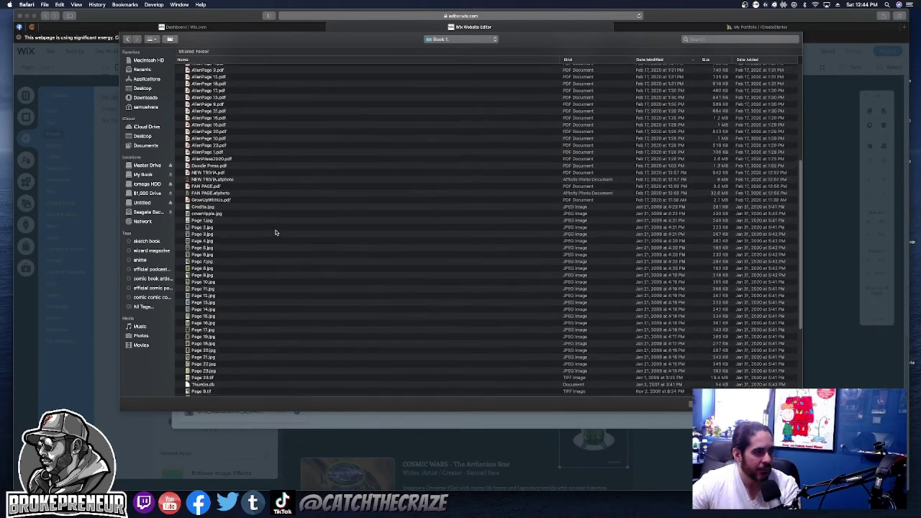
pyautogui.scroll(1, 275, 232)
pyautogui.scroll(5, 275, 232)
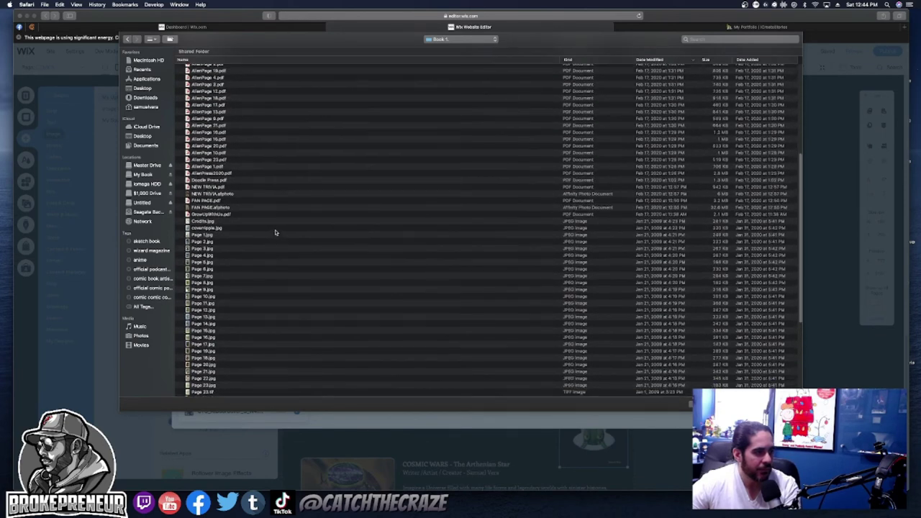
pyautogui.scroll(3, 275, 231)
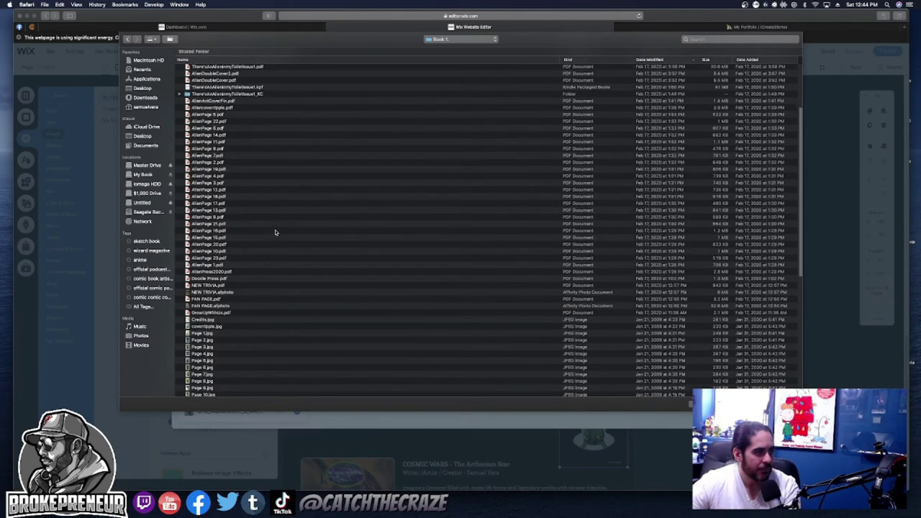
# - Preview AlienAntCoverFin.pdf in the Book 1 folder
pyautogui.click(204, 161)
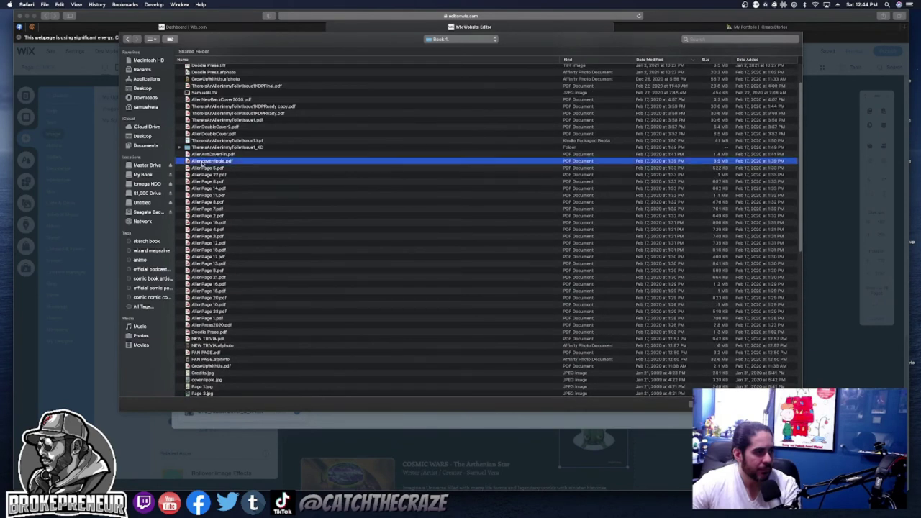
pyautogui.click(207, 155)
pyautogui.press('space')
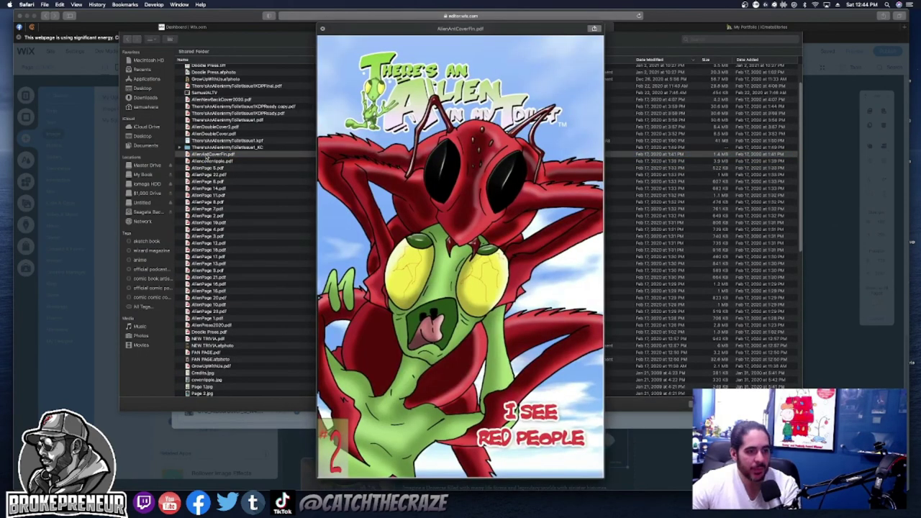
pyautogui.press('space')
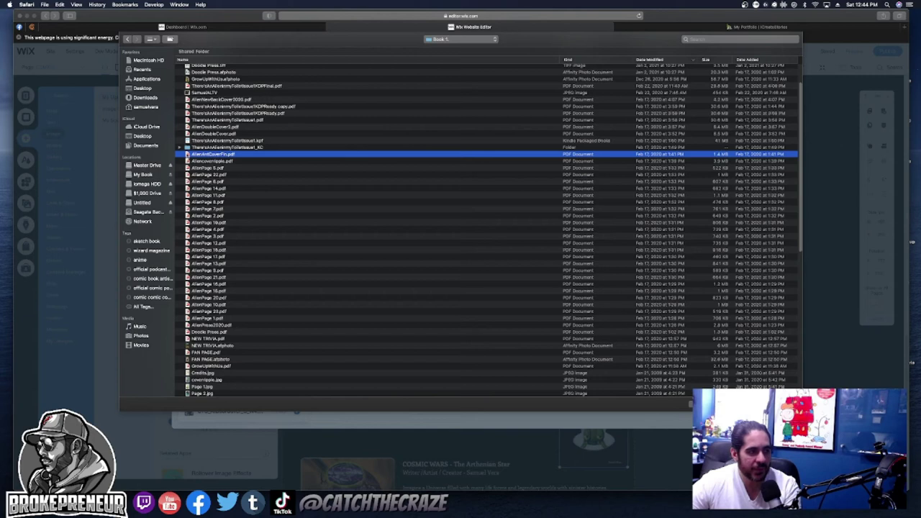
# - Try to send AlienAntCoverFin.pdf from the file chooser to another application, and check the file's available actions
pyautogui.moveTo(188, 155); pyautogui.dragTo(497, 512)
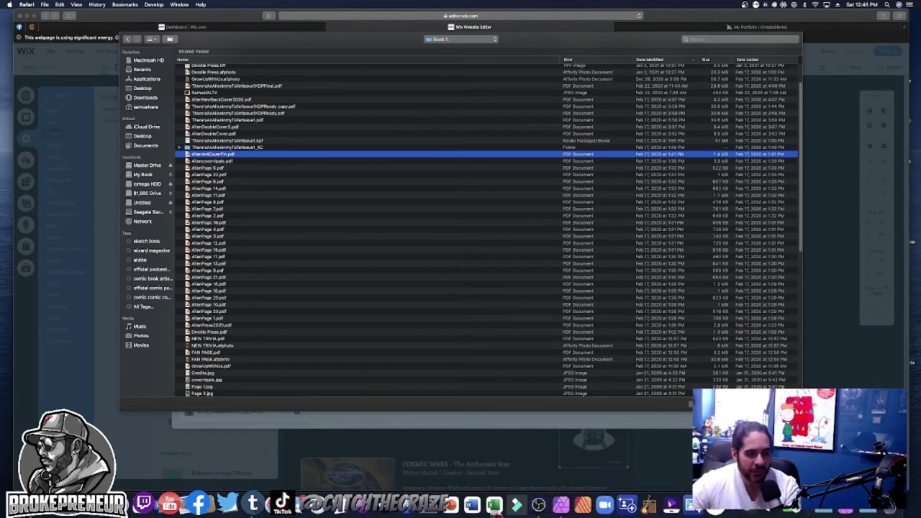
pyautogui.rightClick(186, 155)
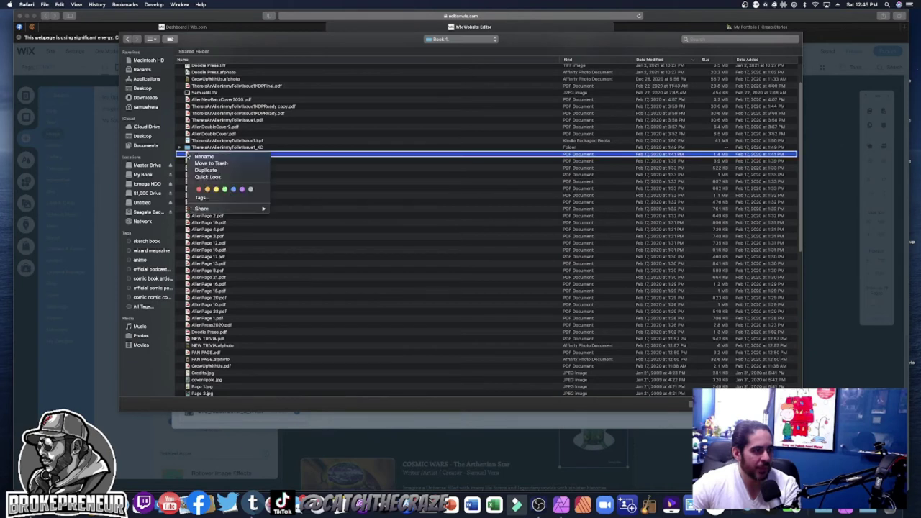
pyautogui.click(185, 160)
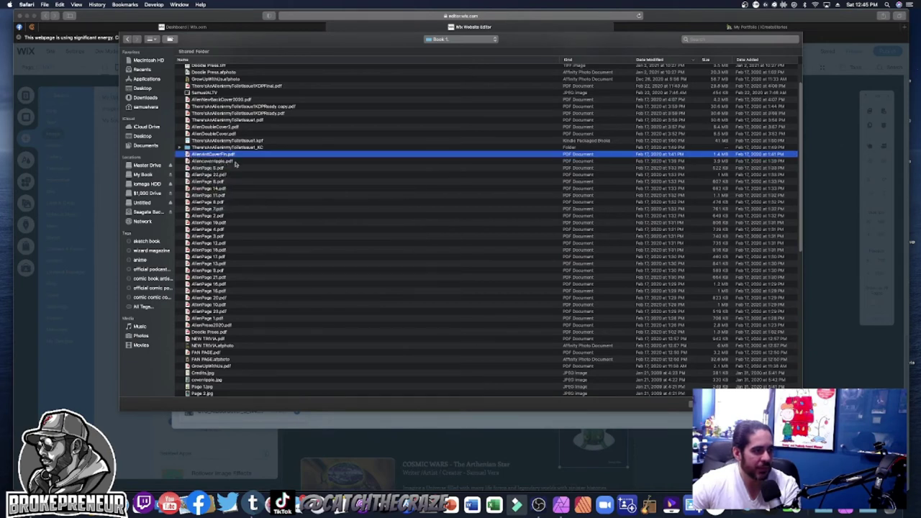
# - Search the whole Mac for files matching AntCover
pyautogui.click(705, 40)
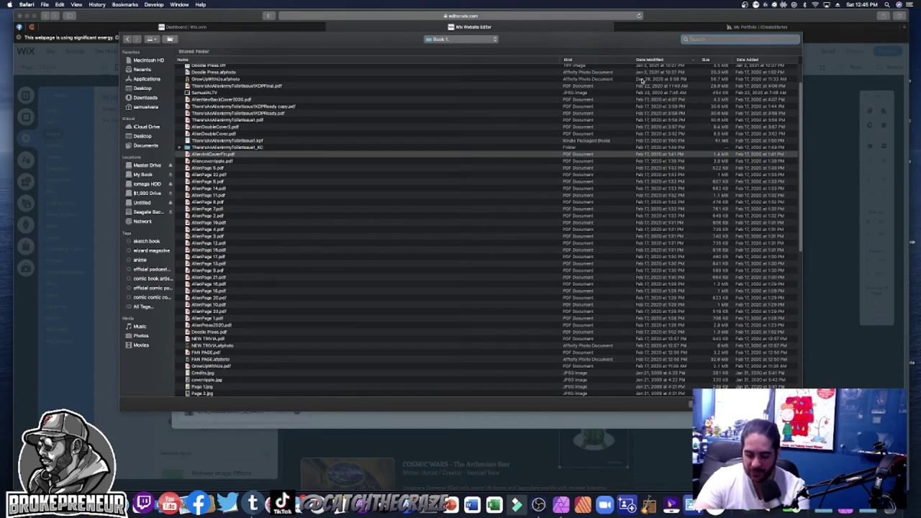
pyautogui.write('Anti')
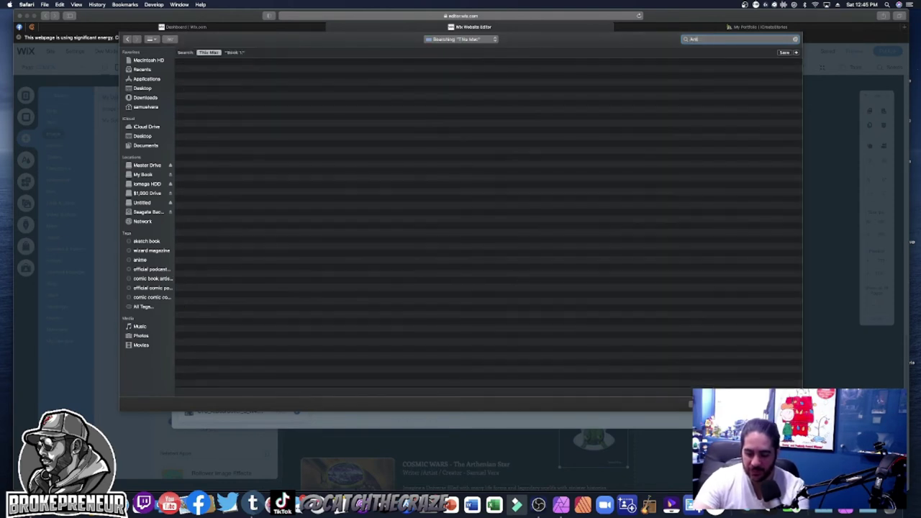
pyautogui.write('Coler')
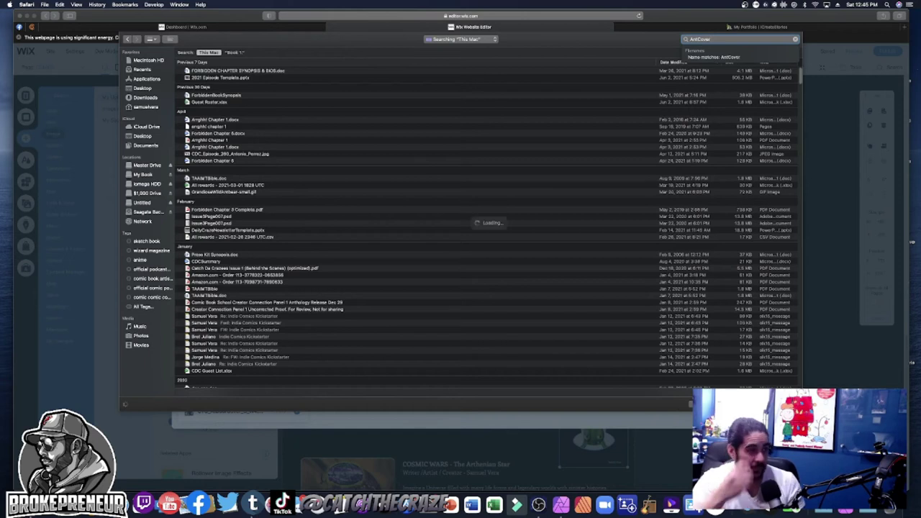
# - Preview AntCover.jpg, AntCoverweb.jpg and AntCoverFin.png from the search results to compare the cover versions
pyautogui.click(211, 102)
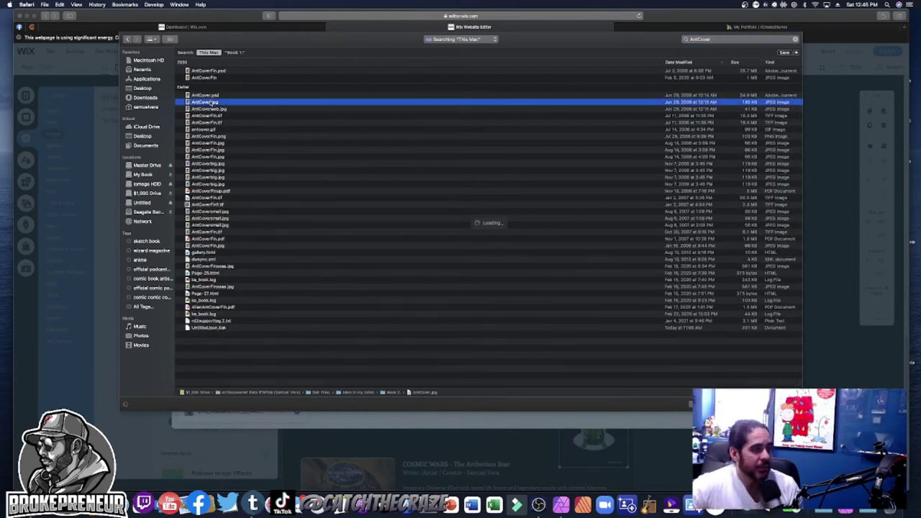
pyautogui.press('space')
pyautogui.press('space')
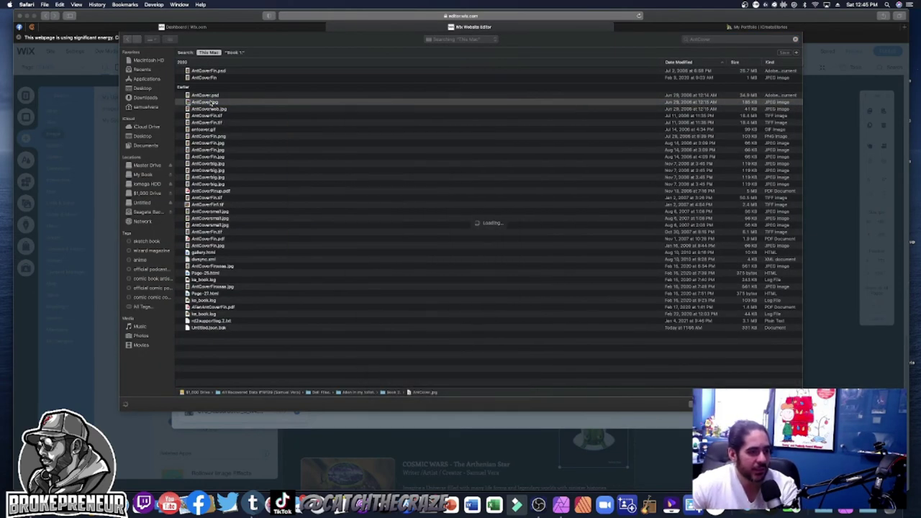
pyautogui.click(218, 109)
pyautogui.press('space')
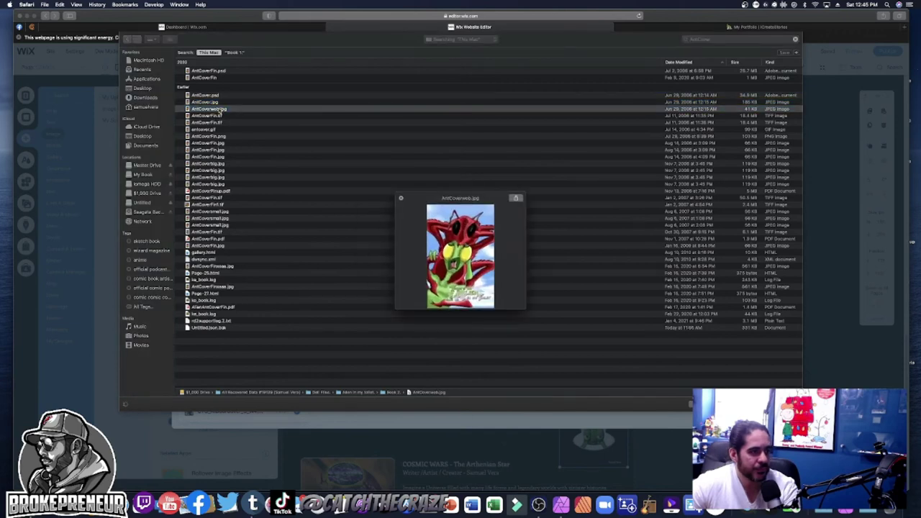
pyautogui.press('space')
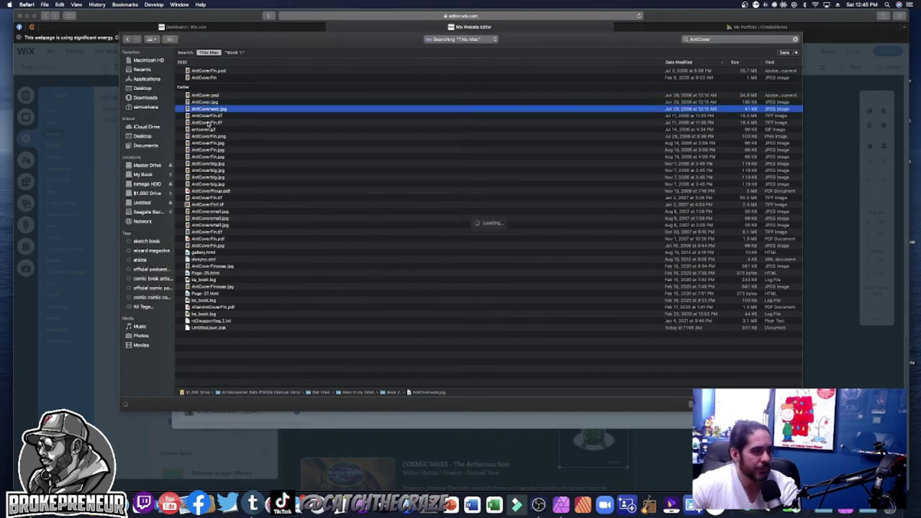
pyautogui.click(214, 136)
pyautogui.press('space')
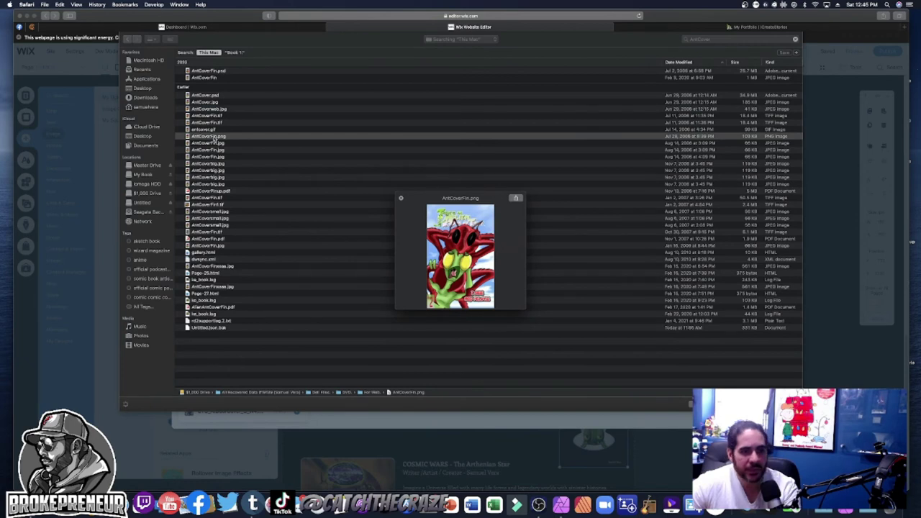
pyautogui.press('space')
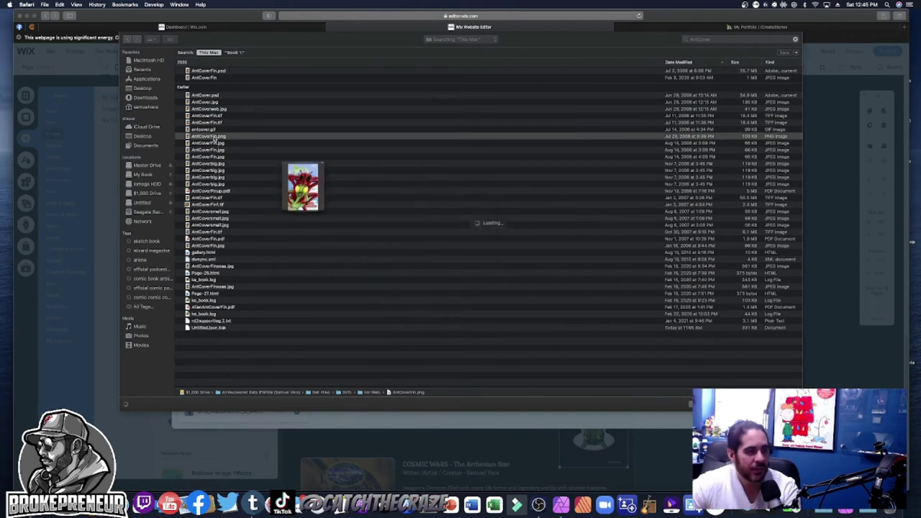
# - Upload AntCoverFin.png to the site files and remove the Organism tag from its suggested tags
pyautogui.press('Return')
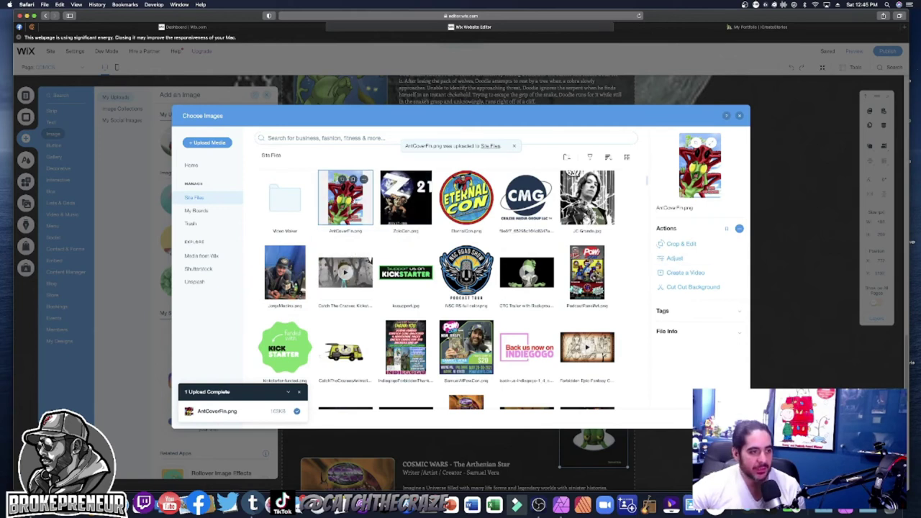
pyautogui.click(665, 311)
pyautogui.click(728, 345)
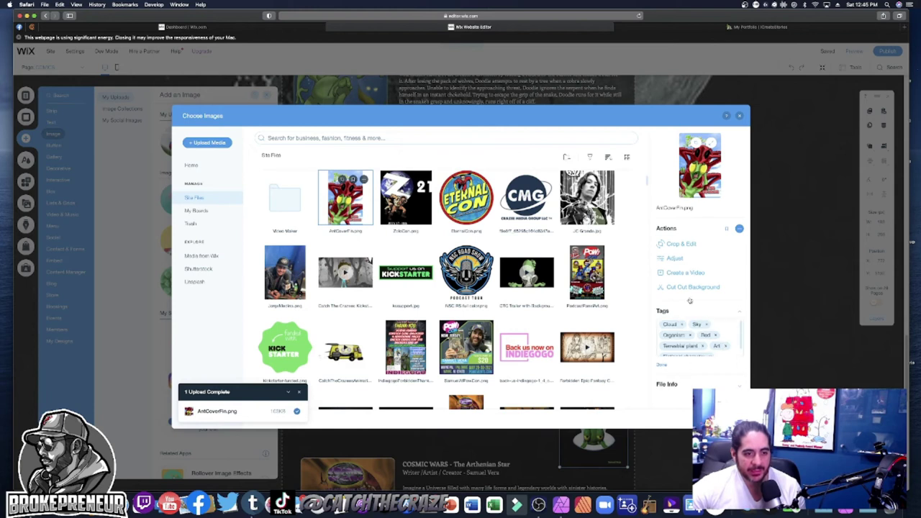
pyautogui.click(690, 336)
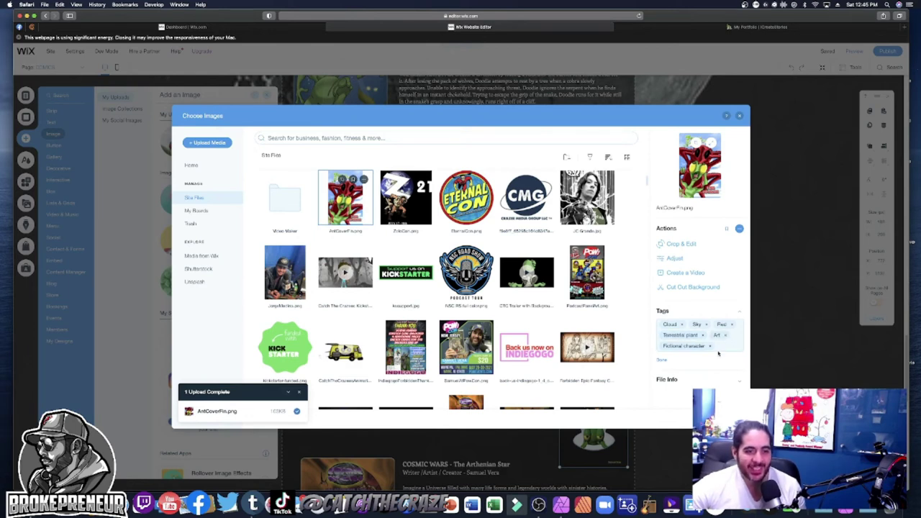
# - Add the tags Ants, Red Ants, Alien, UFO and Martian to AntCoverFin.png
pyautogui.click(725, 347)
pyautogui.write('Ant')
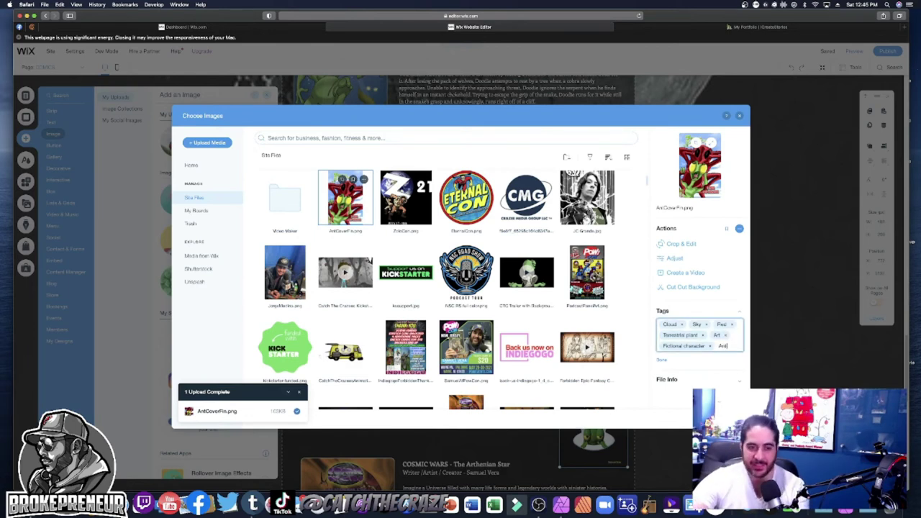
pyautogui.write('s')
pyautogui.press('Return')
pyautogui.write('Re')
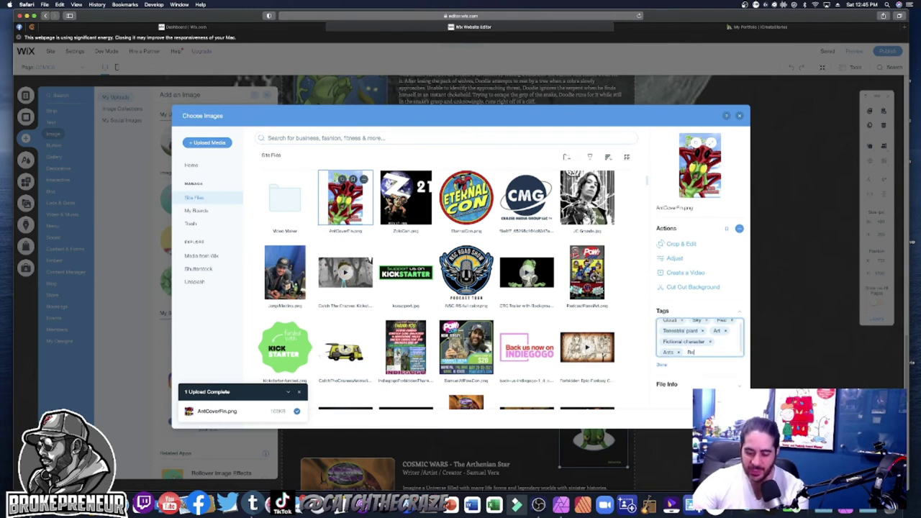
pyautogui.write('d Ants')
pyautogui.press('Return')
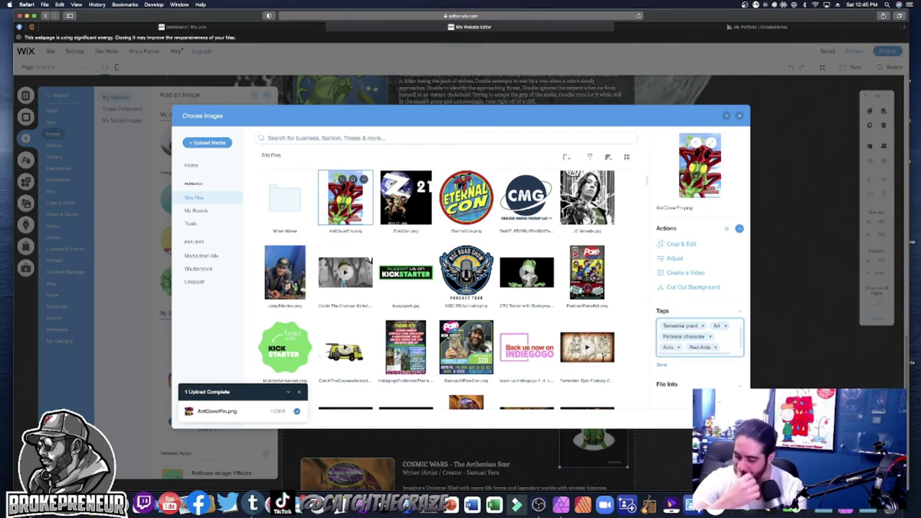
pyautogui.write('Afri')
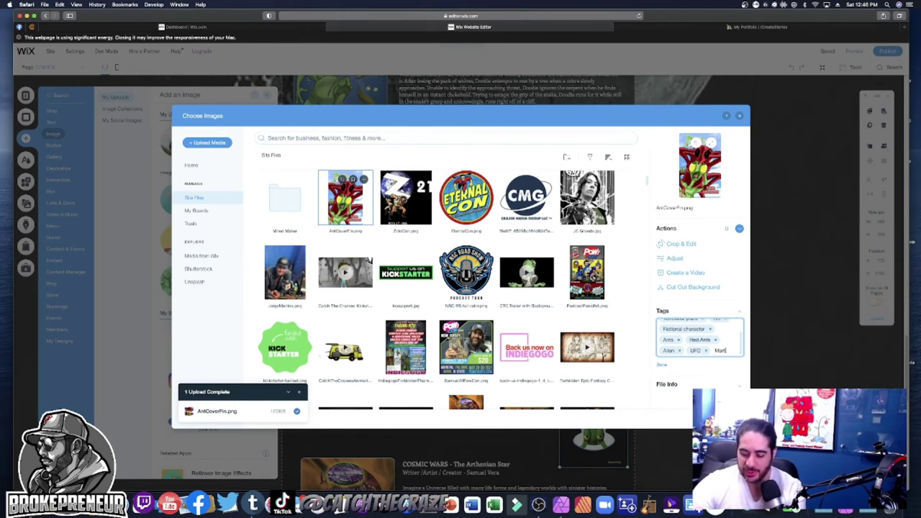
pyautogui.press('Return')
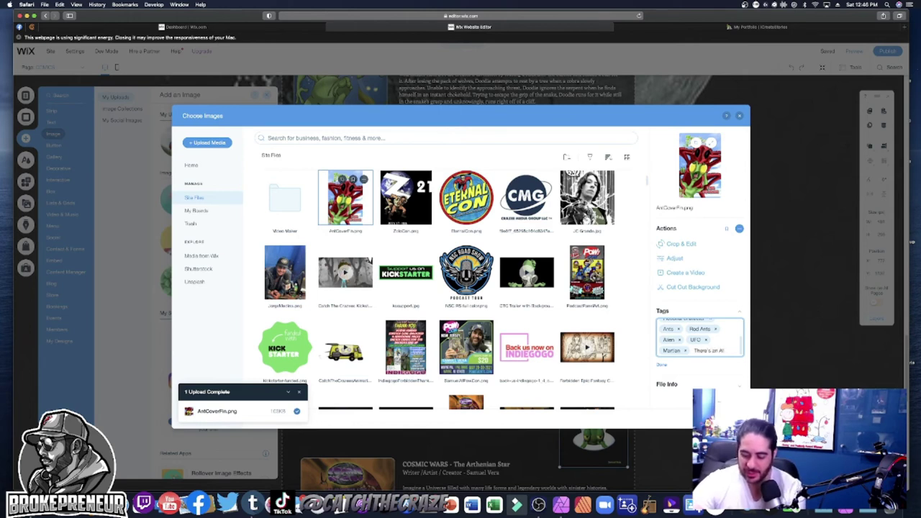
# - Add the tags There's an Alien in my Toilet, Doodle, the creator's name, CrazeeComics and Crazee Comics, and save the tag list
pyautogui.write("There's an Alien in my Toilet")
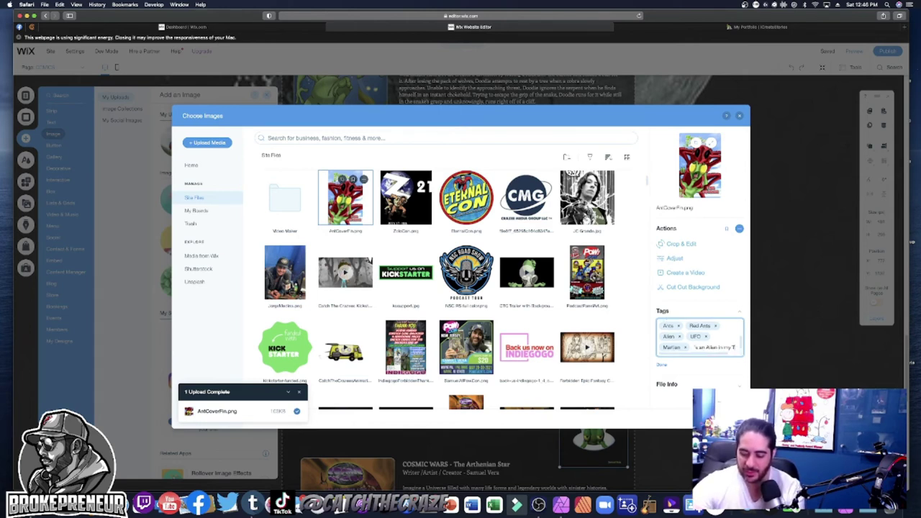
pyautogui.press('Return')
pyautogui.write('Doodle')
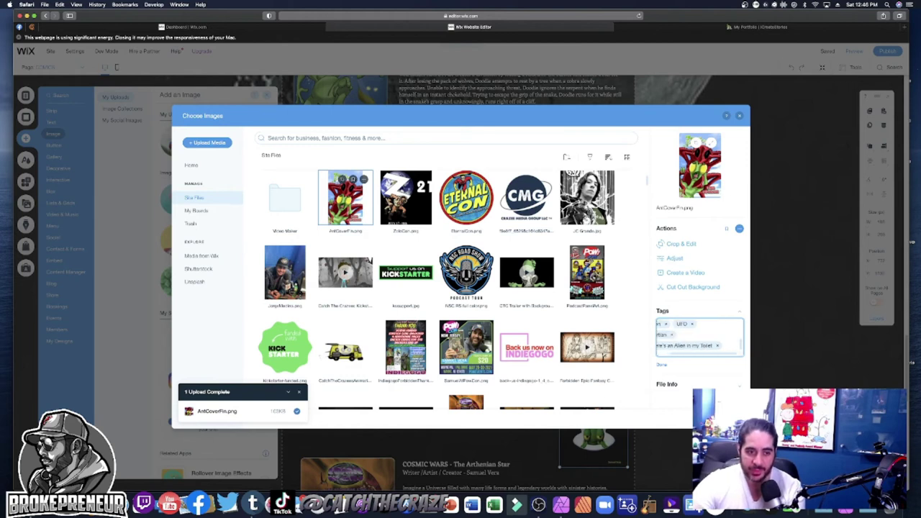
pyautogui.press('Return')
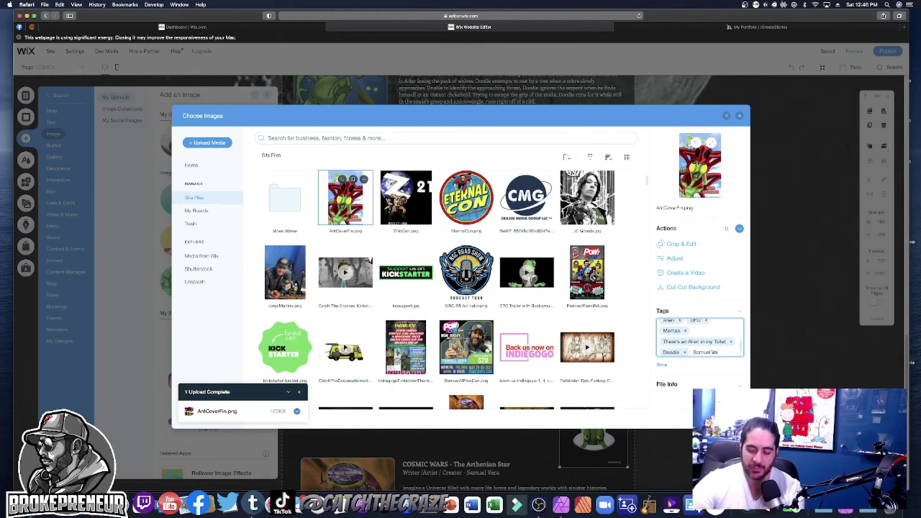
pyautogui.write('Samuel Vera')
pyautogui.press('Return')
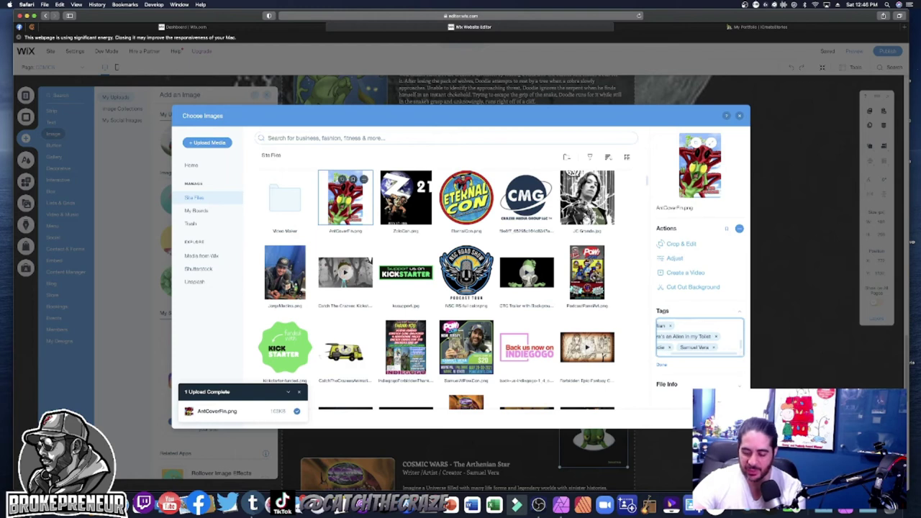
pyautogui.write('CrazzieComics')
pyautogui.press('Return')
pyautogui.write('Cra')
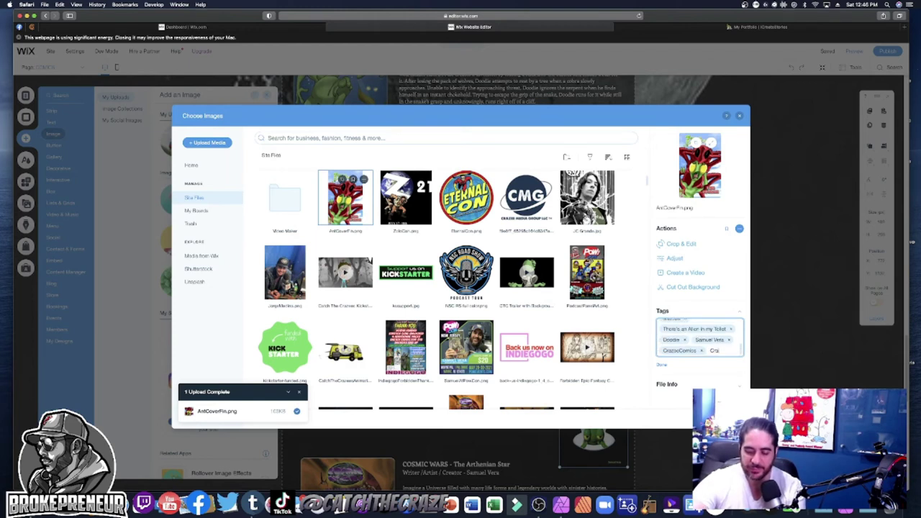
pyautogui.write('zee Comics')
pyautogui.press('Return')
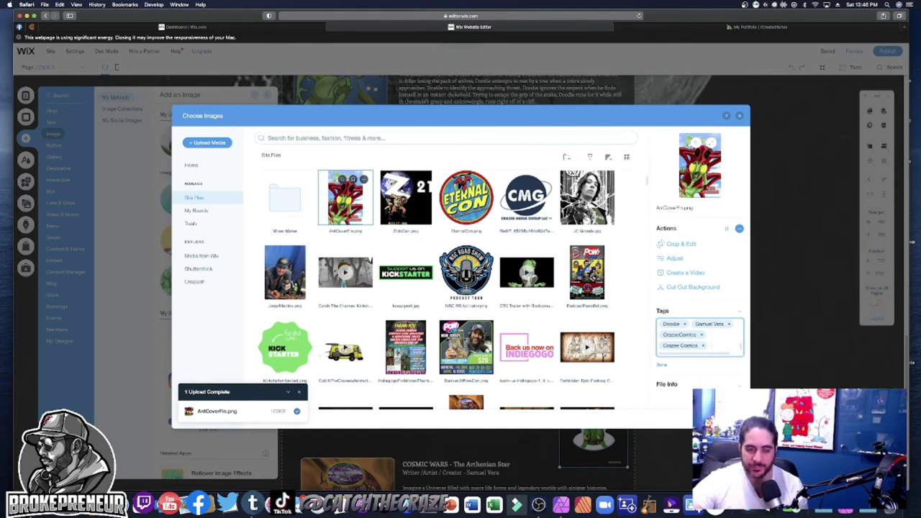
pyautogui.click(661, 365)
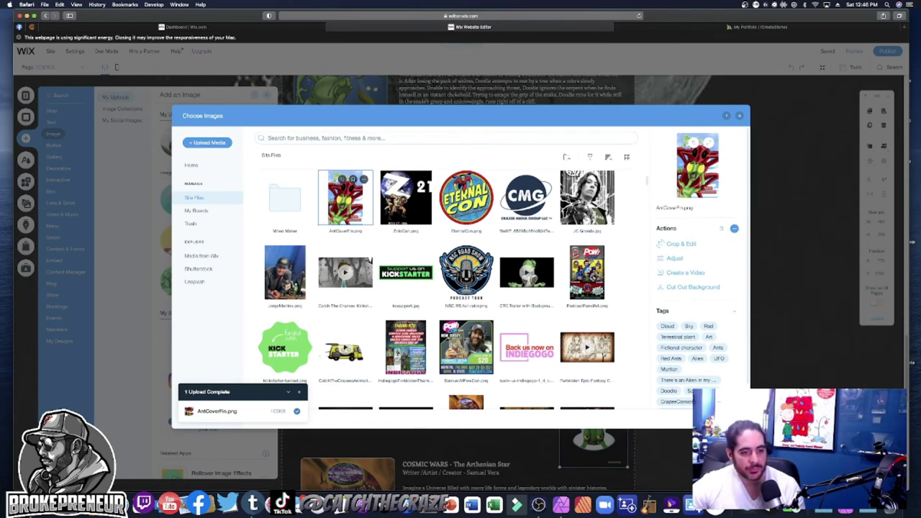
# - Insert AntCoverFin.png on the page and size it to match the other covers, placing it first in their row
pyautogui.click(719, 416)
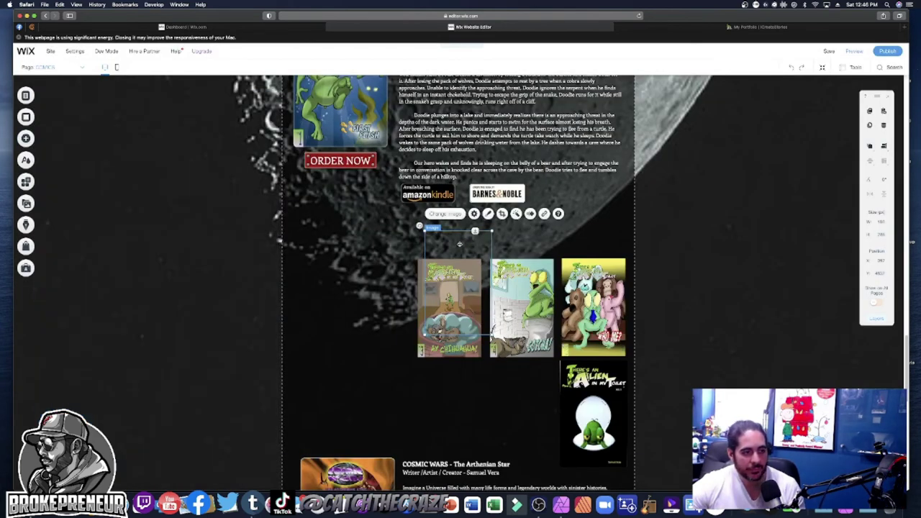
pyautogui.moveTo(459, 284); pyautogui.dragTo(341, 313)
pyautogui.moveTo(342, 276); pyautogui.dragTo(337, 272)
pyautogui.moveTo(393, 342); pyautogui.dragTo(364, 358)
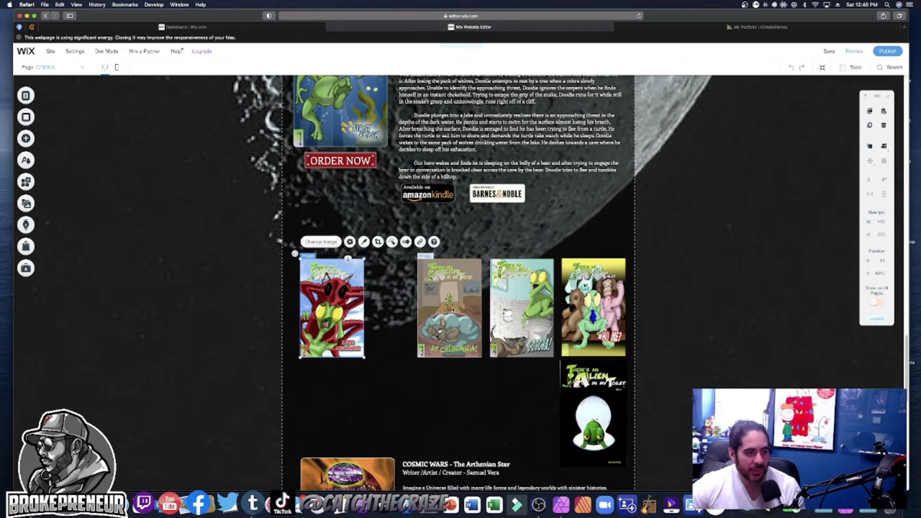
# - Shift the Ay Chihuahua, Gotcha and Who Me covers towards the red ant cover to close the gap
pyautogui.click(454, 296)
pyautogui.moveTo(454, 297); pyautogui.dragTo(420, 294)
pyautogui.moveTo(521, 292); pyautogui.dragTo(490, 291)
pyautogui.moveTo(594, 302); pyautogui.dragTo(568, 302)
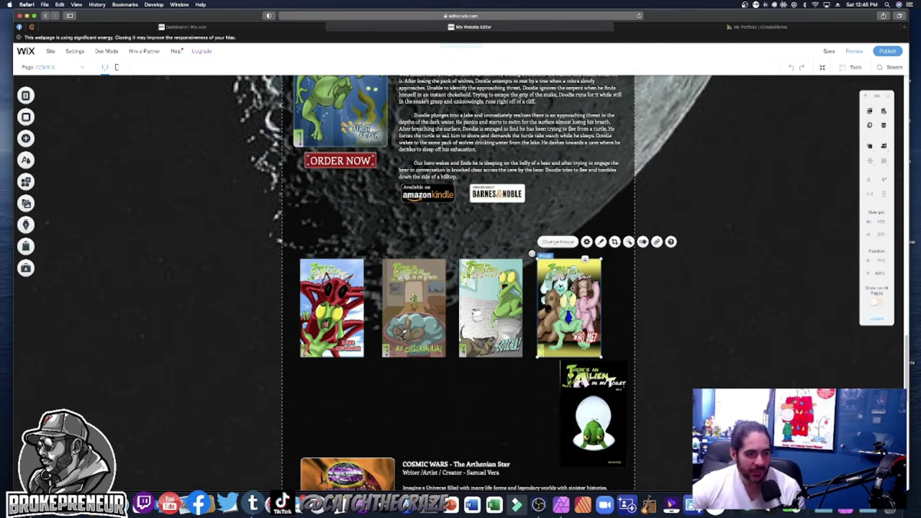
# - Align the red ant cover with the left edge of the First Flush cover and bring the next three covers closer together
pyautogui.click(332, 303)
pyautogui.moveTo(338, 283); pyautogui.dragTo(332, 282)
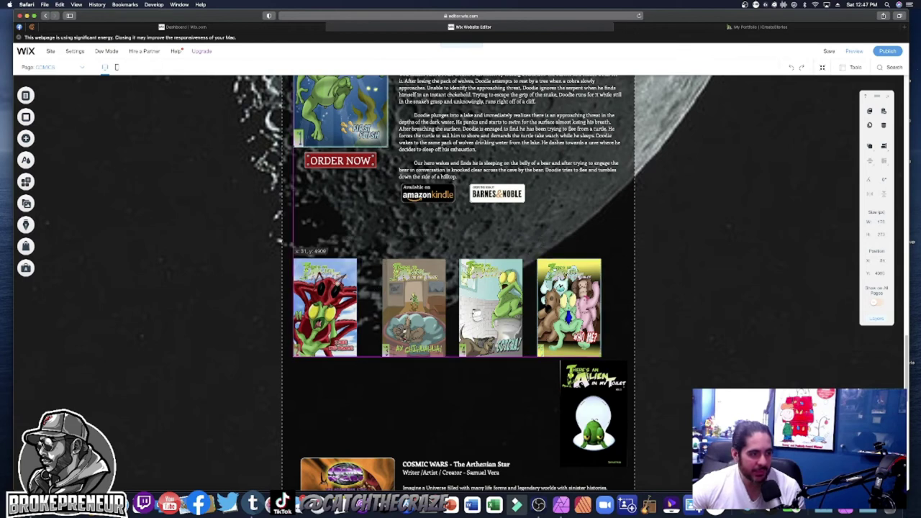
pyautogui.moveTo(424, 286); pyautogui.dragTo(409, 283)
pyautogui.click(479, 317)
pyautogui.moveTo(479, 316); pyautogui.dragTo(449, 317)
pyautogui.click(569, 309)
pyautogui.moveTo(569, 309)
pyautogui.mouseDown()
pyautogui.moveTo(525, 310)
pyautogui.moveTo(565, 311)
pyautogui.mouseUp()
# - Move the black toilet cover into fifth place in the row and resize it to match the other covers
pyautogui.moveTo(609, 390); pyautogui.dragTo(611, 287)
pyautogui.moveTo(565, 365); pyautogui.dragTo(568, 357)
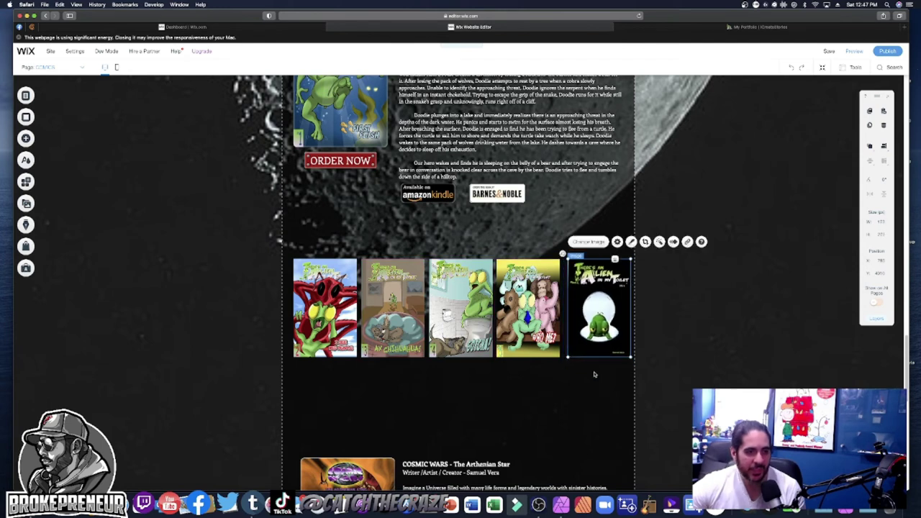
pyautogui.click(594, 374)
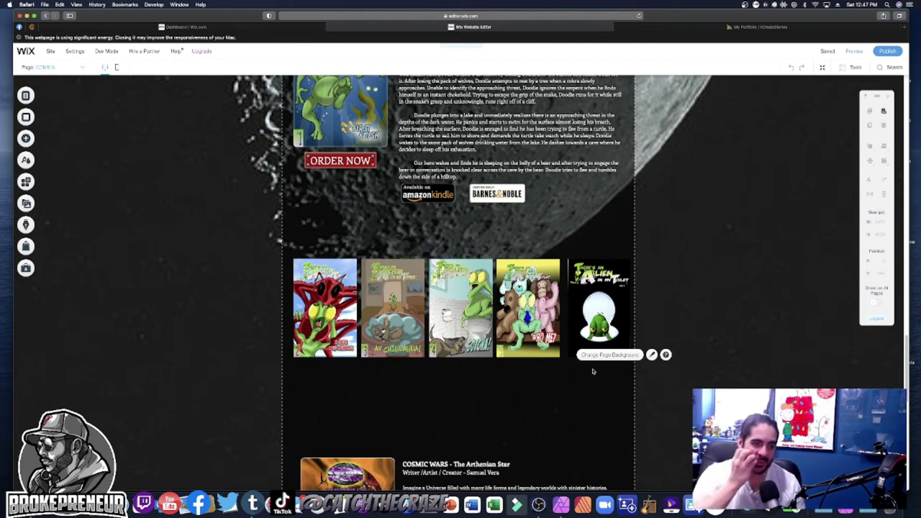
# - Duplicate the First Flush title and credits text and place the copy just above the row of five covers
pyautogui.scroll(5, 544, 396)
pyautogui.click(508, 224)
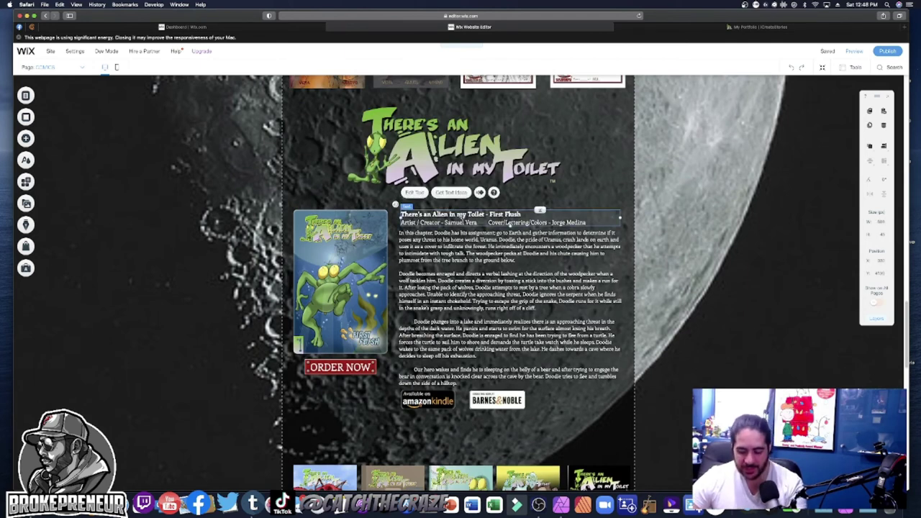
pyautogui.moveTo(468, 246); pyautogui.dragTo(358, 439)
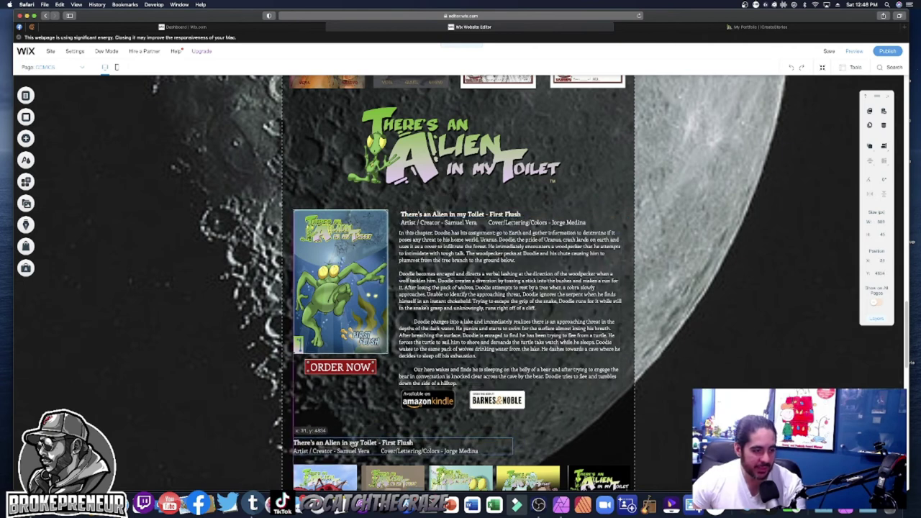
pyautogui.scroll(-5, 413, 367)
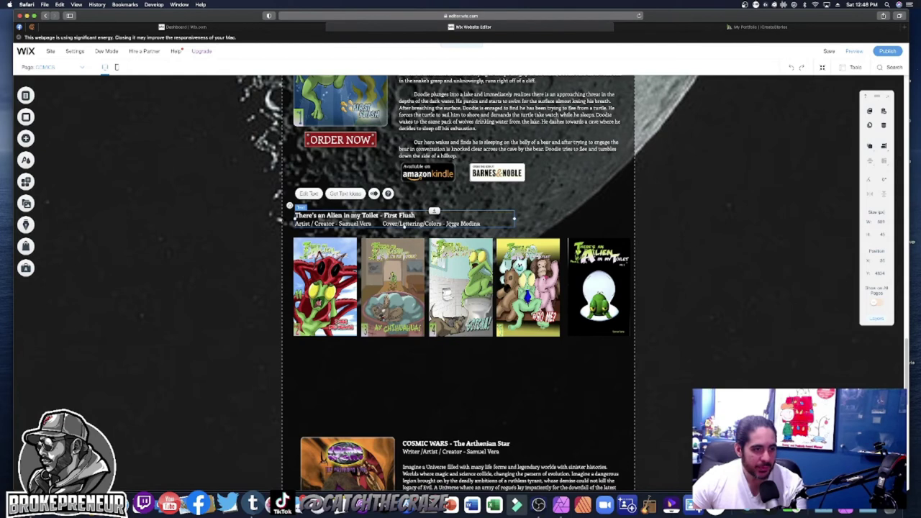
# - Narrow the copied text box to the red ant cover's width, about 173 px, and position it directly above that cover
pyautogui.doubleClick(405, 224)
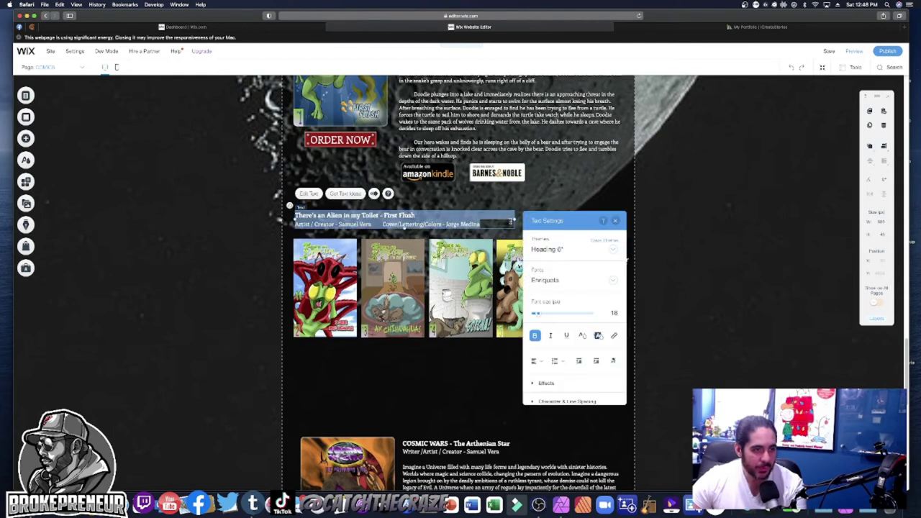
pyautogui.press('Escape')
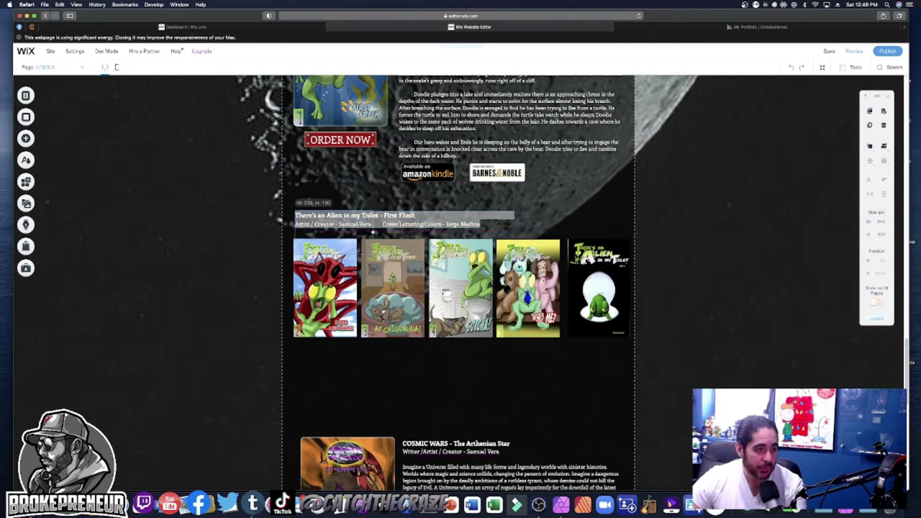
pyautogui.hotkey('ctrl', 'z')
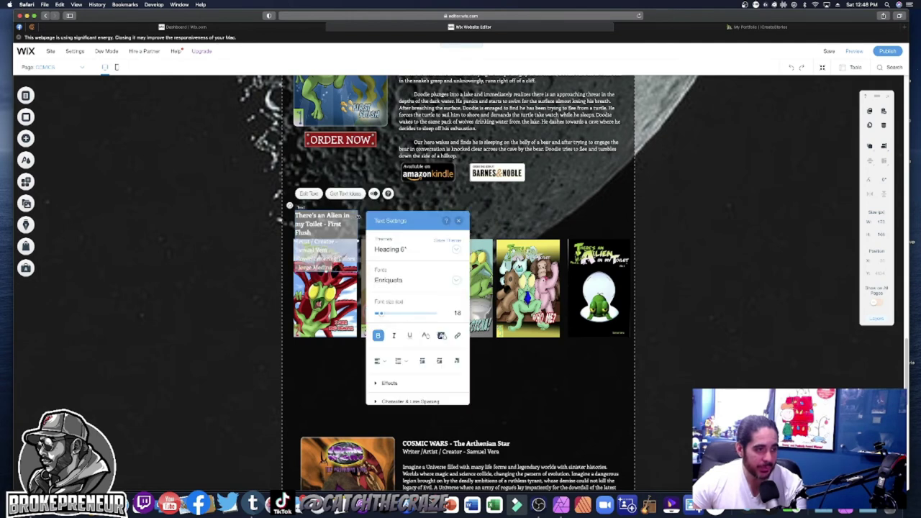
pyautogui.press('Escape')
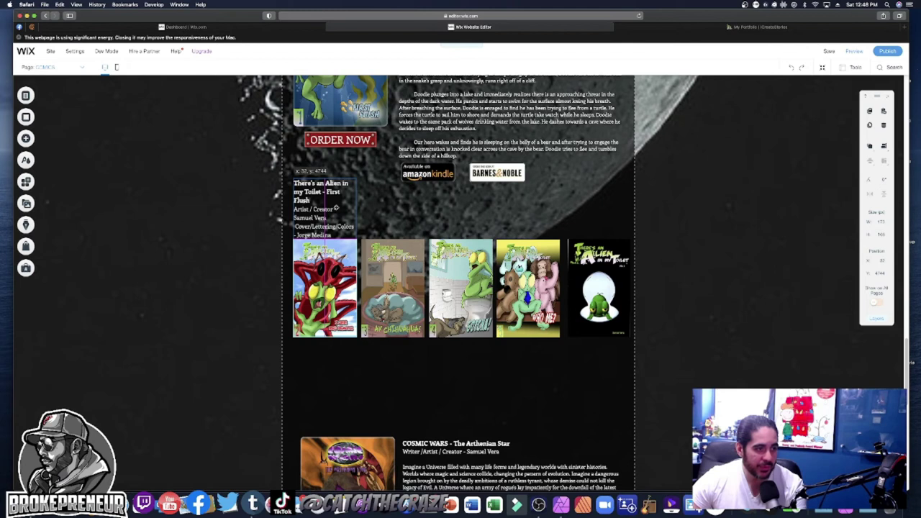
pyautogui.click(321, 189)
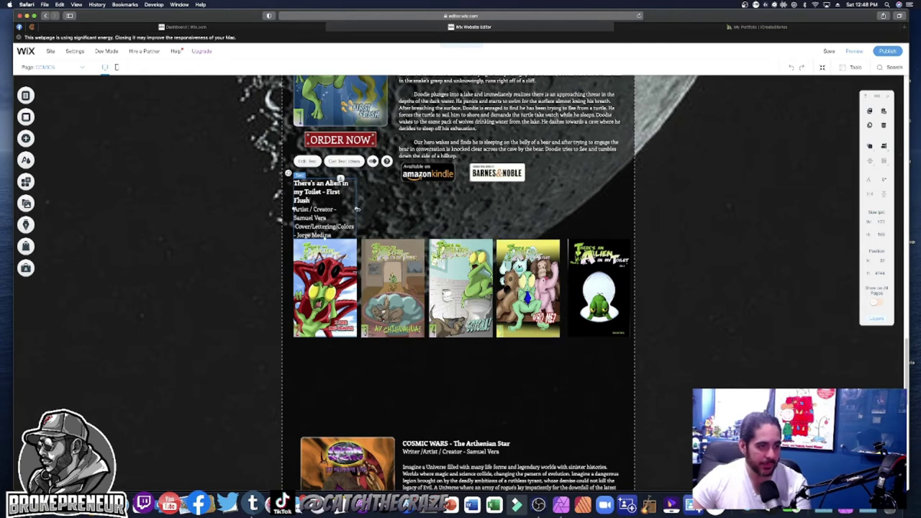
# - Move the row of five covers down and set the copied text block just above the red ant cover
pyautogui.click(613, 349)
pyautogui.moveTo(328, 278); pyautogui.dragTo(408, 284)
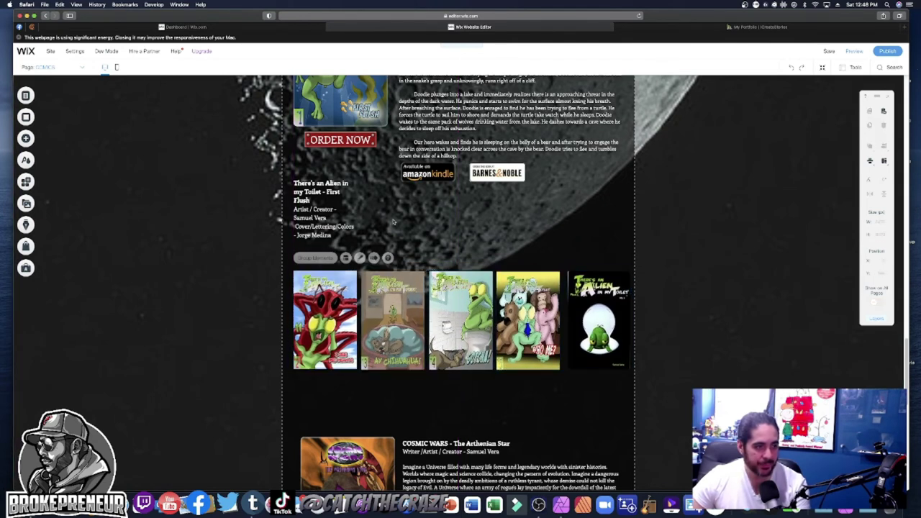
pyautogui.click(341, 179)
pyautogui.moveTo(322, 191); pyautogui.dragTo(334, 226)
# - Center-align the copied title and credits text above the red ant cover
pyautogui.doubleClick(334, 226)
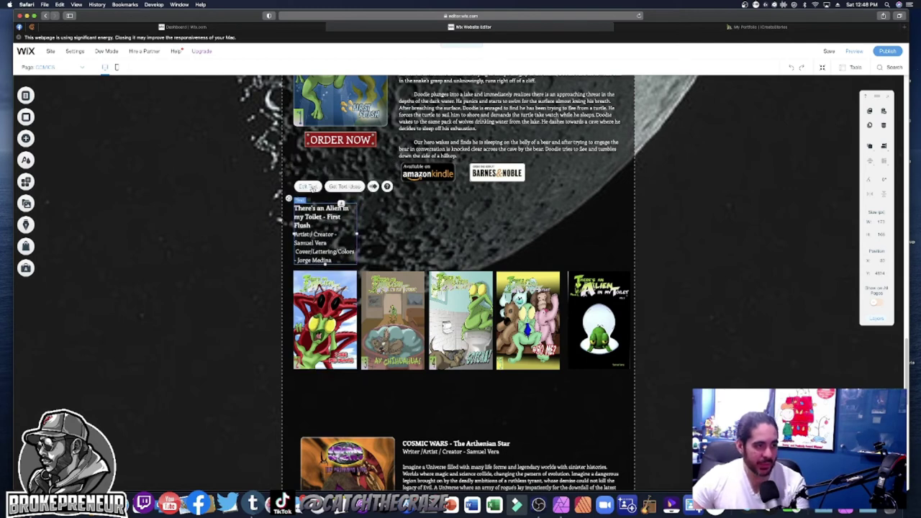
pyautogui.click(380, 354)
pyautogui.click(384, 367)
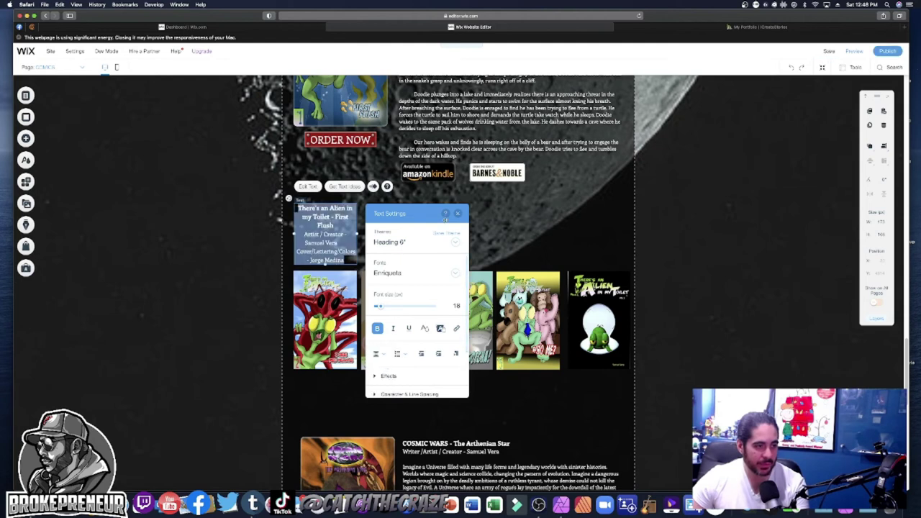
pyautogui.press('Escape')
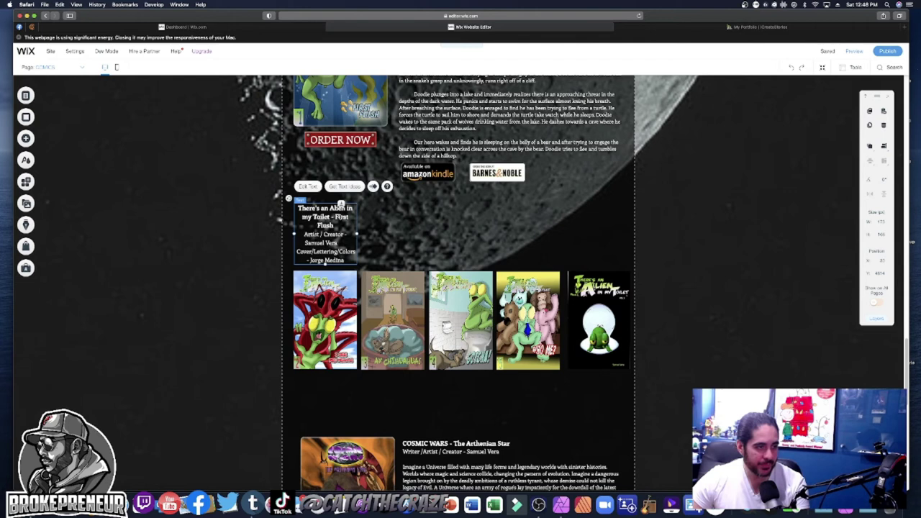
# - Replace "First Flush" with "#2" in the caption title above the red ant cover
pyautogui.doubleClick(339, 207)
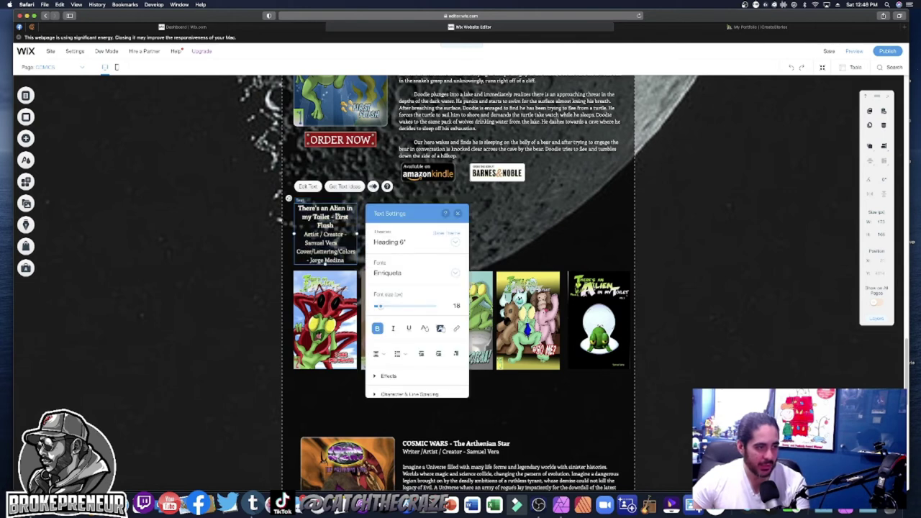
pyautogui.moveTo(335, 216); pyautogui.dragTo(348, 223)
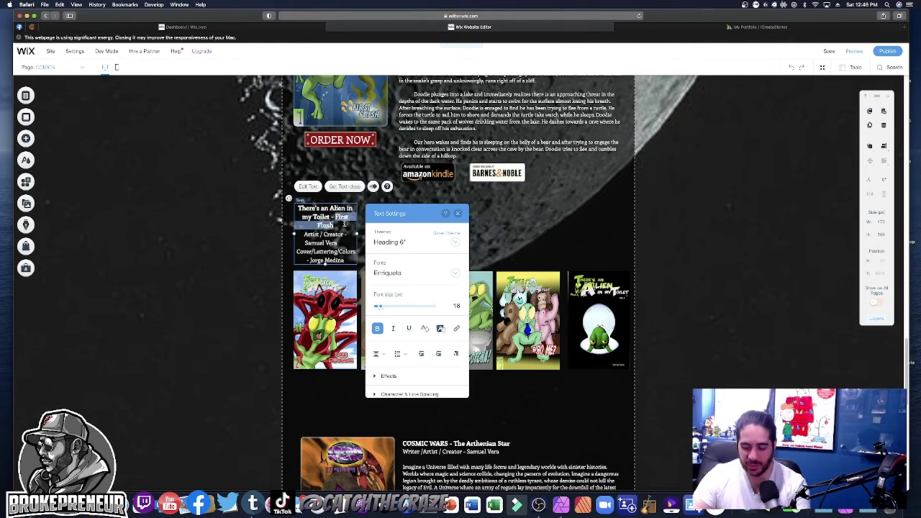
pyautogui.write('#2')
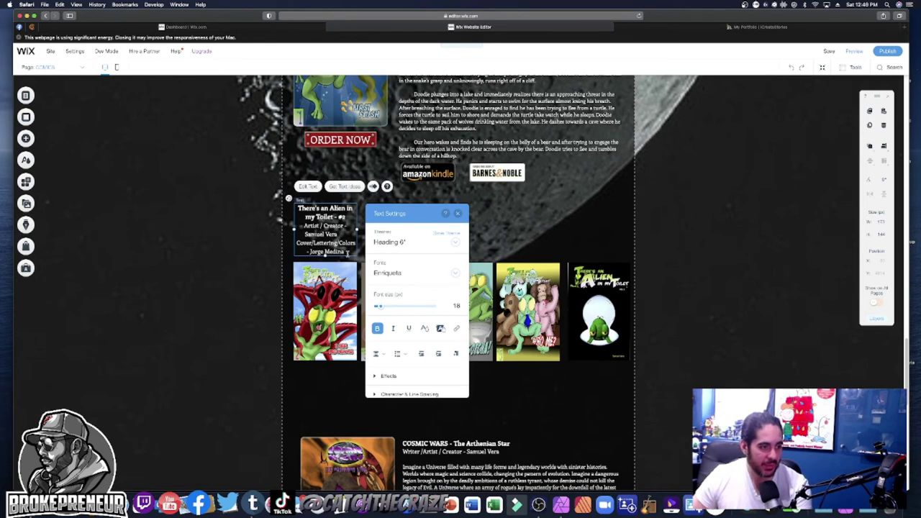
# - Remove "Cover/" from the red ant cover's caption so the credit begins with "Lettering/Colors"
pyautogui.click(314, 243)
pyautogui.press('BackSpace')
pyautogui.press('BackSpace')
pyautogui.press('BackSpace')
pyautogui.press('BackSpace')
pyautogui.press('BackSpace')
pyautogui.press('BackSpace')
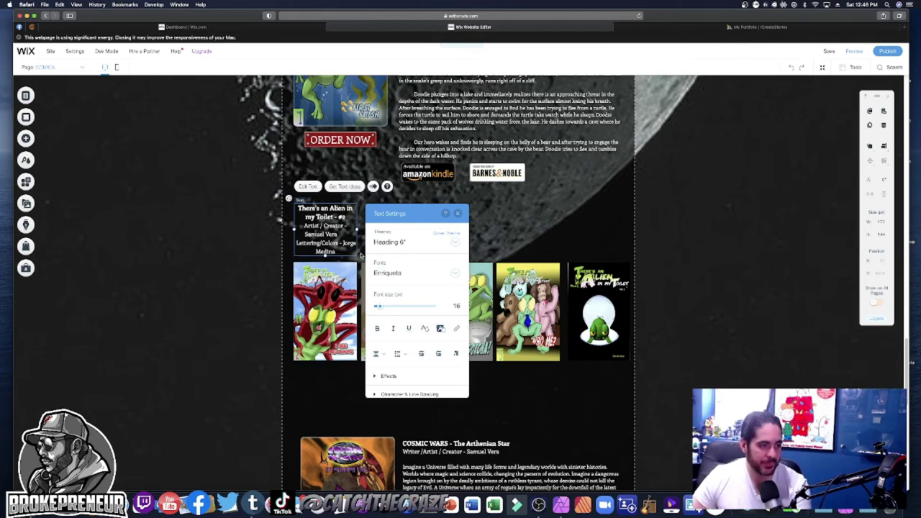
pyautogui.click(361, 256)
# - Duplicate the #2 caption four times and align one copy above each of the other four covers
pyautogui.click(315, 225)
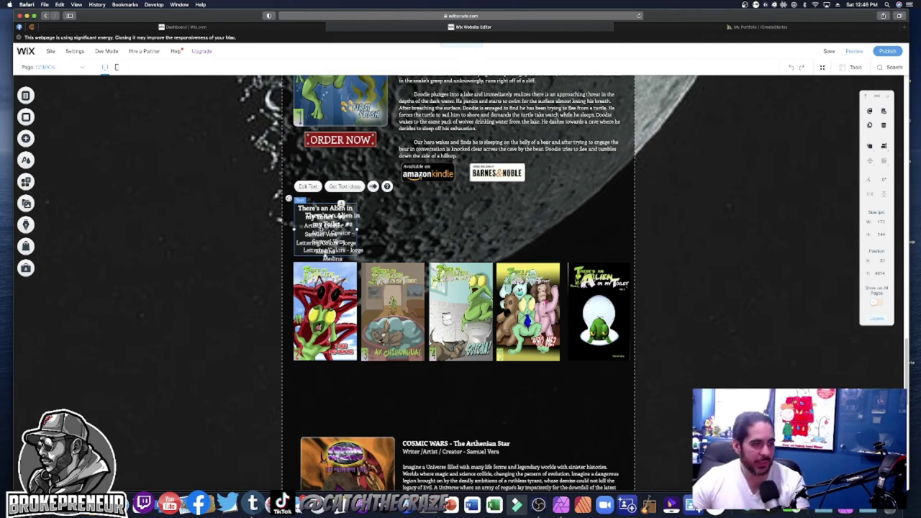
pyautogui.moveTo(354, 228); pyautogui.dragTo(508, 216)
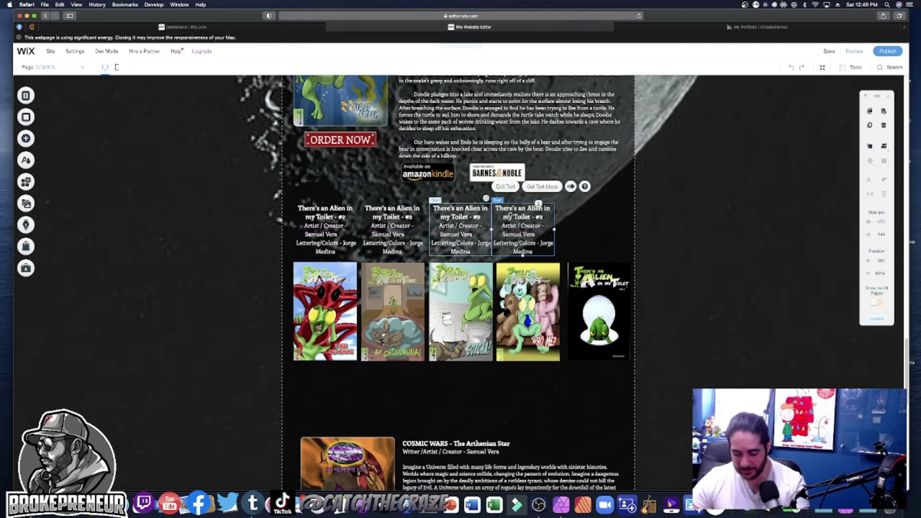
pyautogui.moveTo(392, 216); pyautogui.dragTo(544, 229)
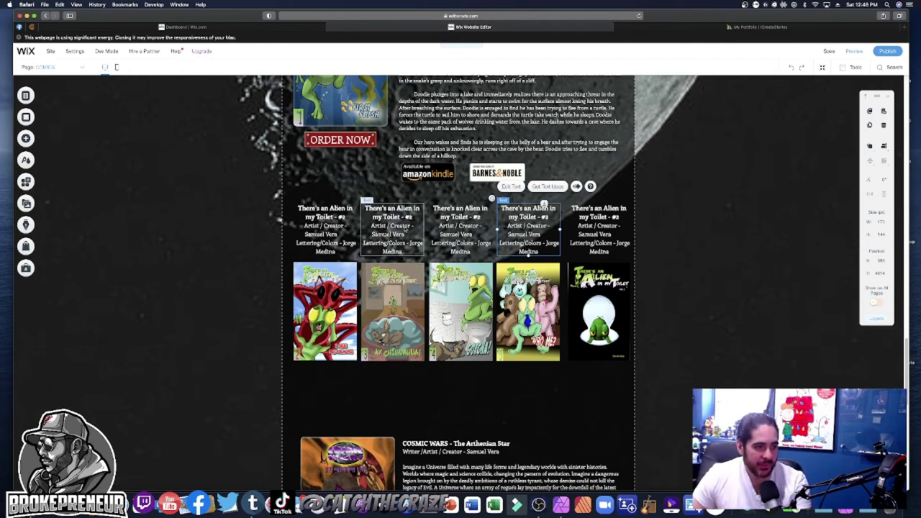
# - Change the issue number in the caption above the Ay Chihuahua cover to #3
pyautogui.click(411, 218)
pyautogui.click(410, 217)
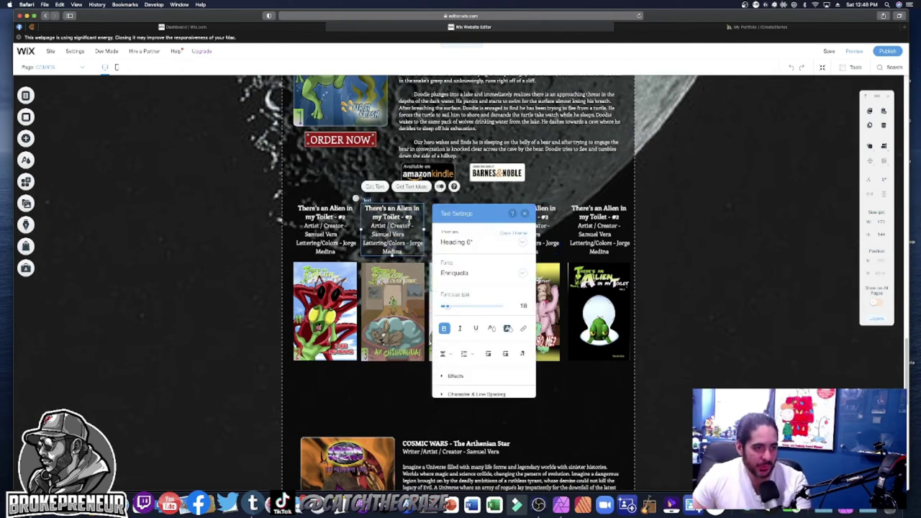
pyautogui.press('BackSpace')
pyautogui.write('3')
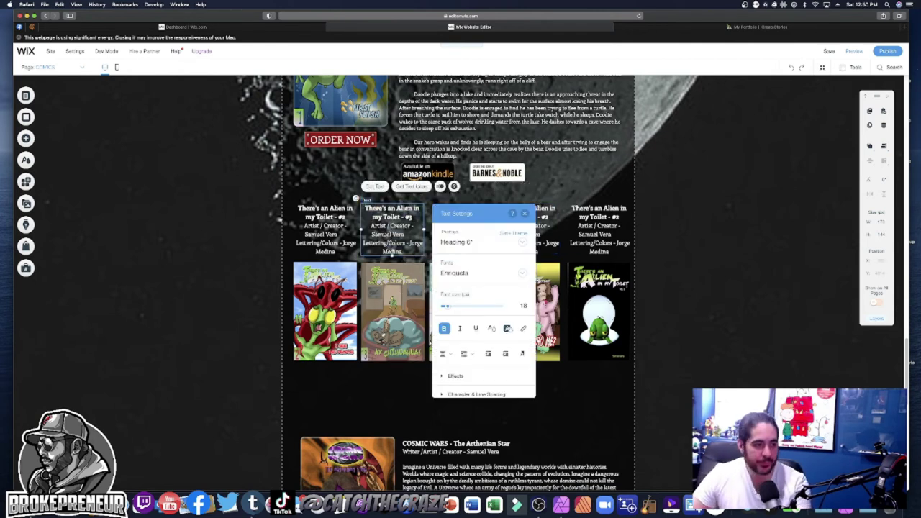
pyautogui.click(418, 260)
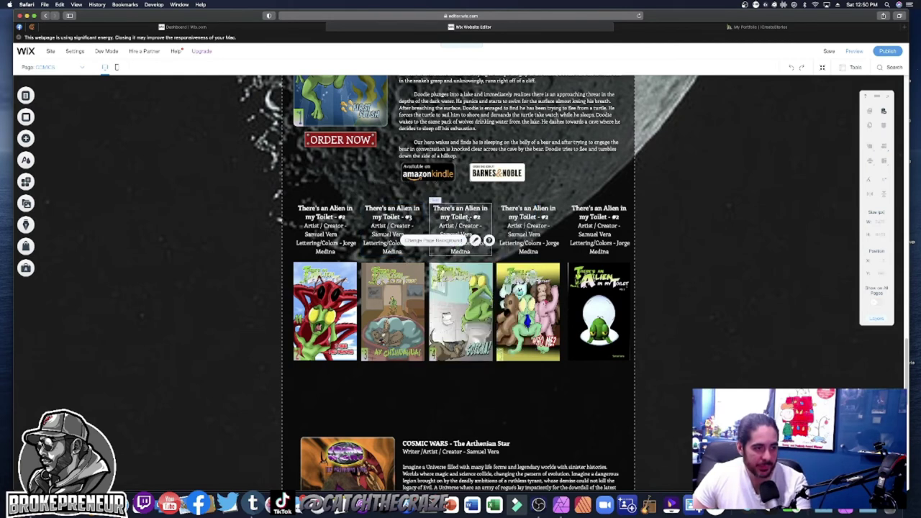
# - Renumber the caption above the middle cover as #4 and add "Cover/" before its Lettering/Colors credit
pyautogui.click(467, 219)
pyautogui.click(467, 218)
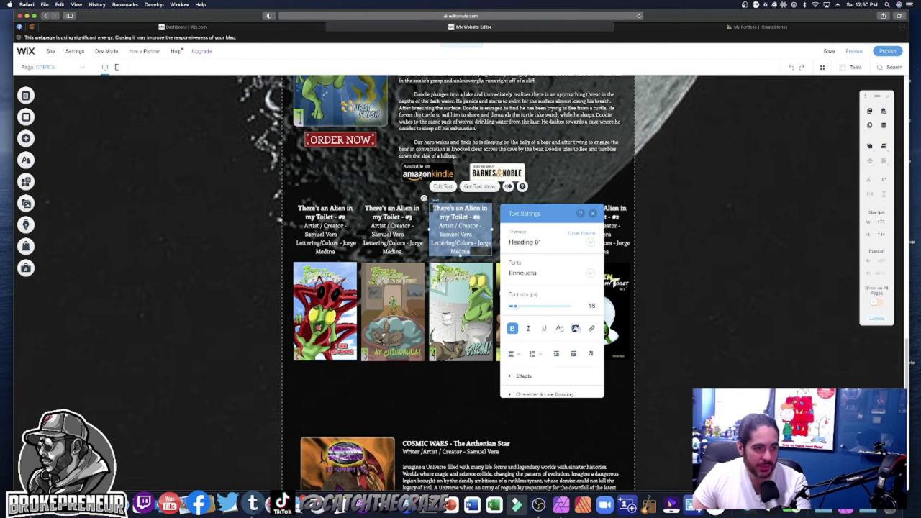
pyautogui.click(476, 217)
pyautogui.press('BackSpace')
pyautogui.write('4')
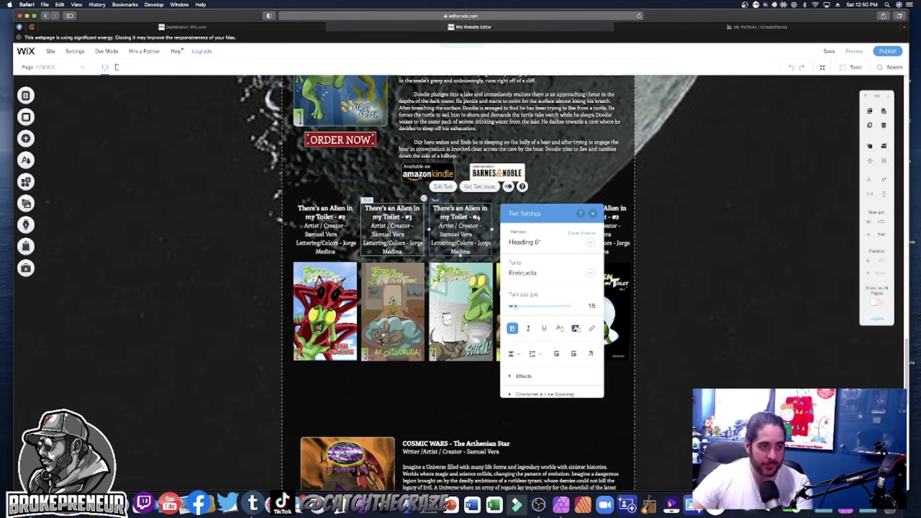
pyautogui.click(433, 245)
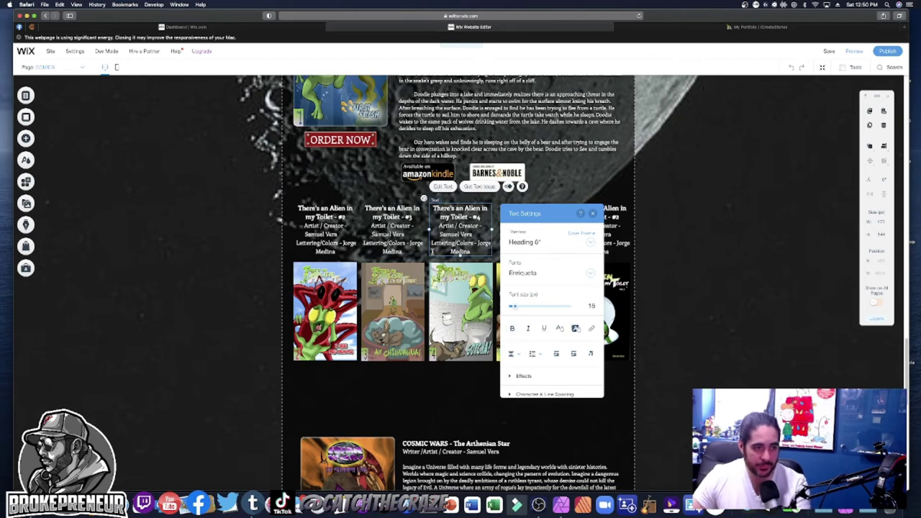
pyautogui.write('Cover/')
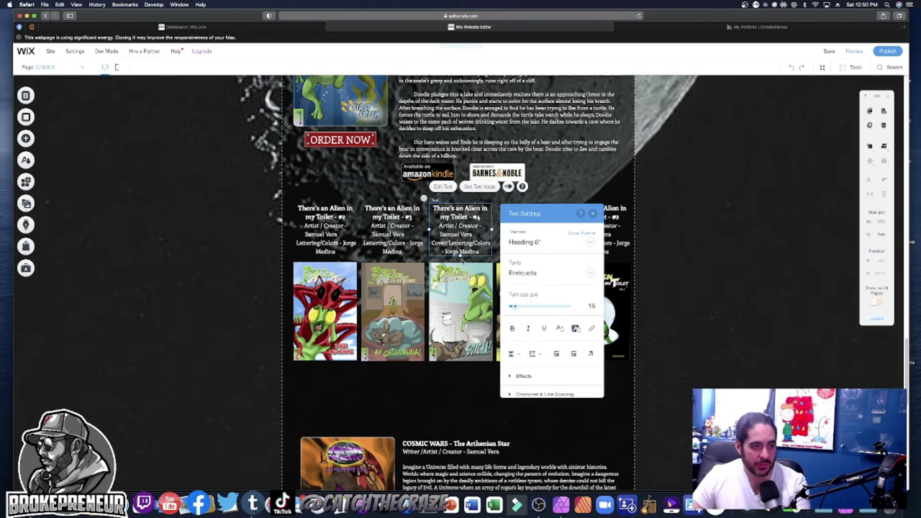
pyautogui.press('Escape')
# - Change the issue number in the caption above the fourth cover to #5
pyautogui.click(532, 219)
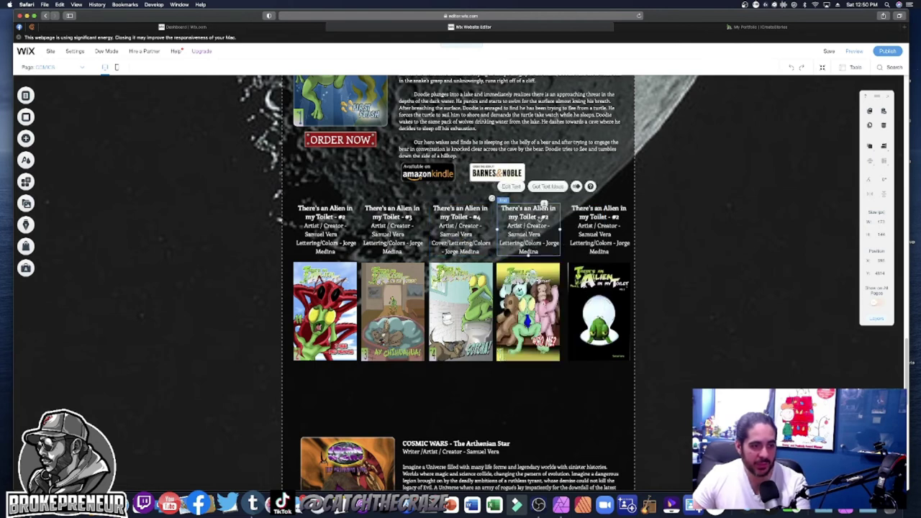
pyautogui.doubleClick(545, 205)
pyautogui.click(548, 216)
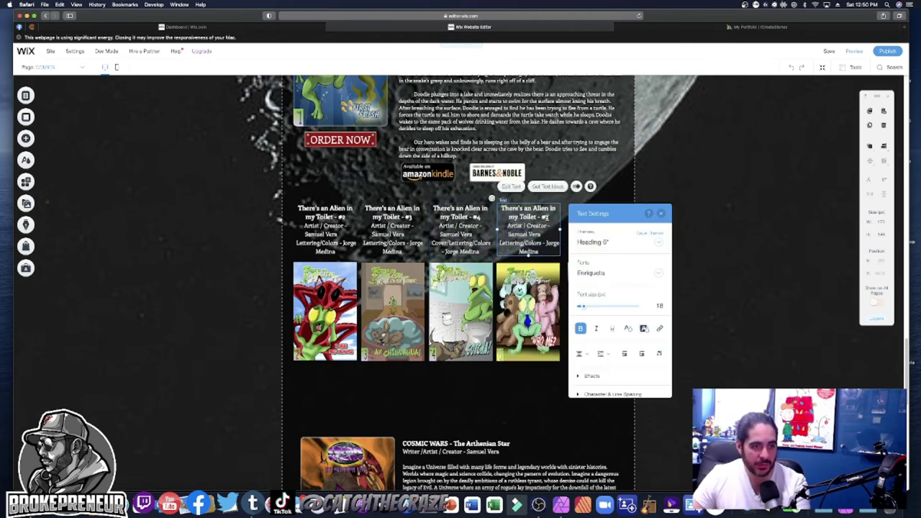
pyautogui.press('BackSpace')
pyautogui.write('5')
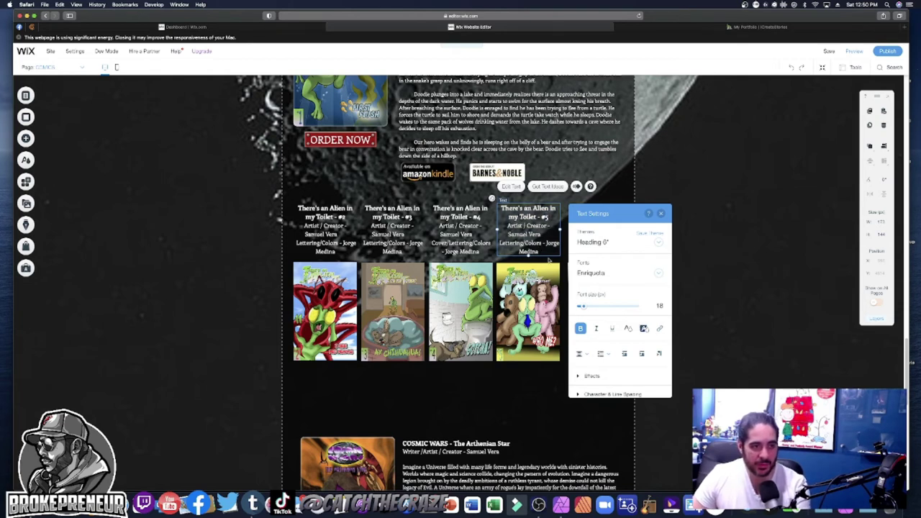
pyautogui.press('super+v')
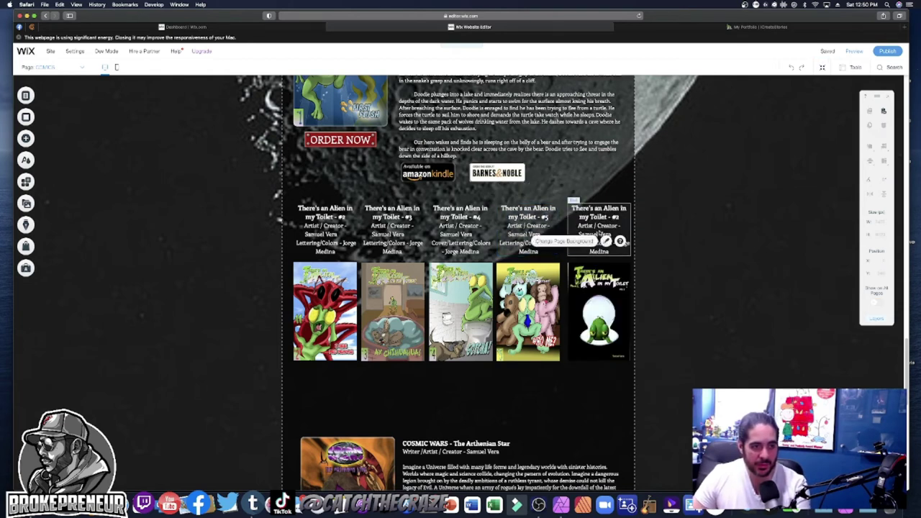
# - Replace the issue number in the caption above the black fifth cover with "Collected Edition B&W"
pyautogui.click(604, 228)
pyautogui.doubleClick(614, 216)
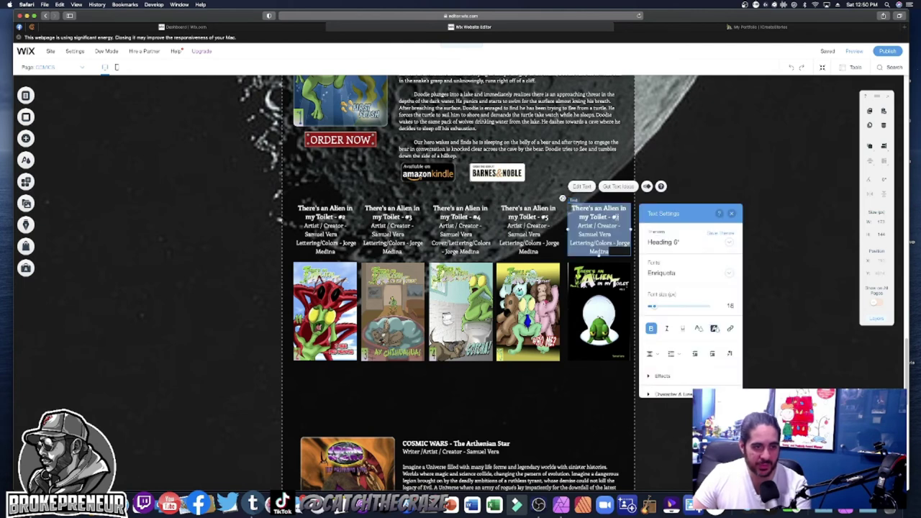
pyautogui.doubleClick(616, 216)
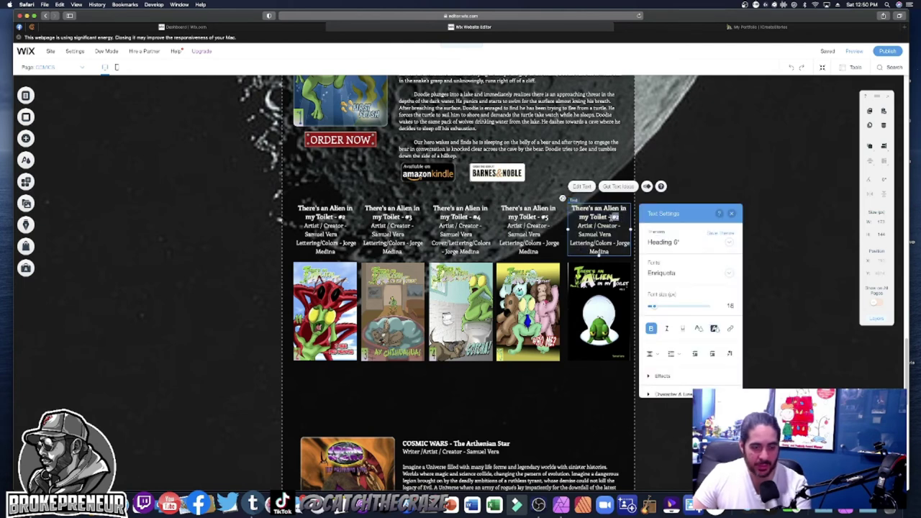
pyautogui.write('Collected Edition')
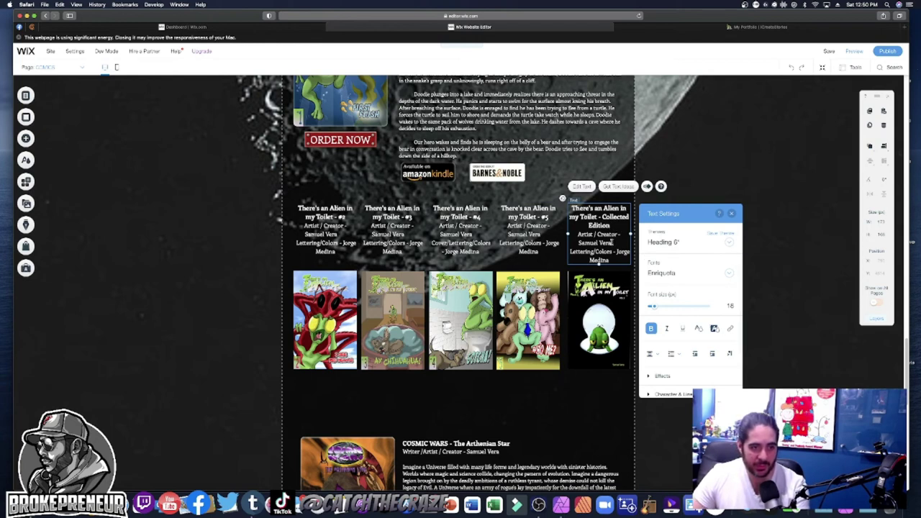
pyautogui.write('B&W')
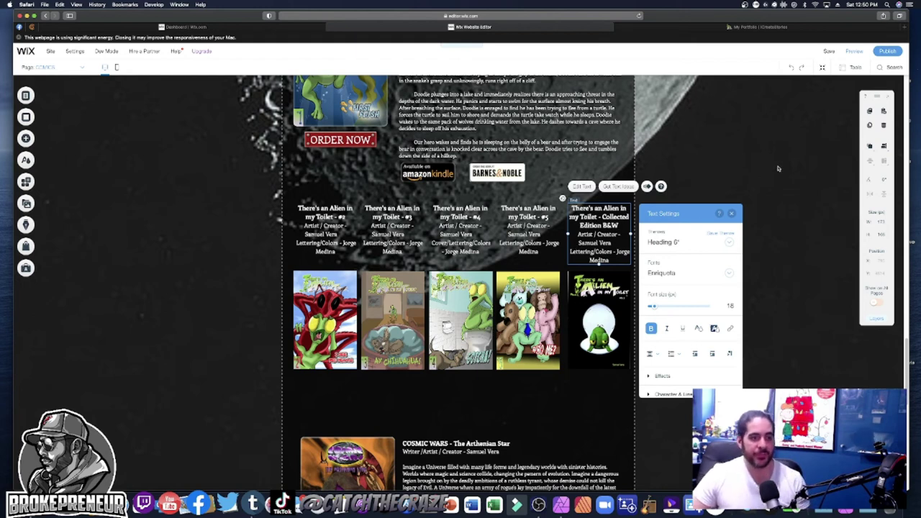
pyautogui.click(778, 168)
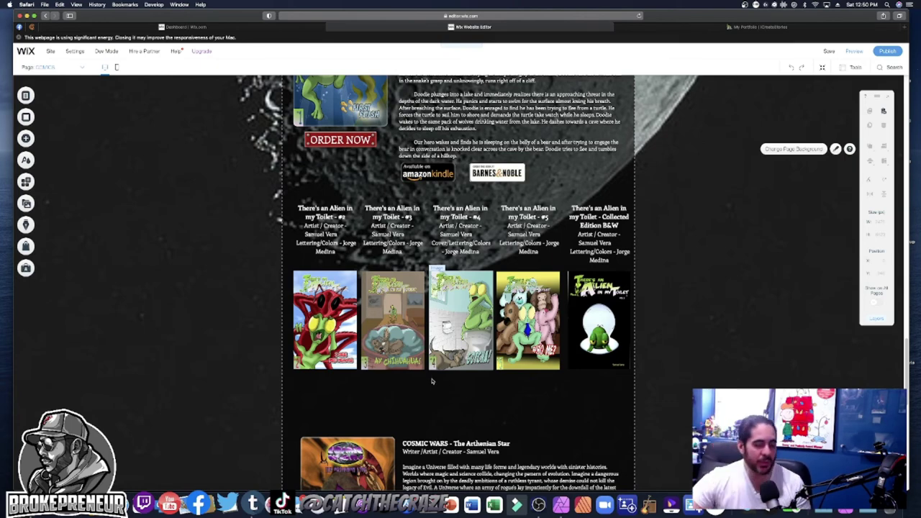
# - Review the whole Comics page from its header through the Catch the Crazees, Forbidden, Alien and Cosmic Wars sections
pyautogui.scroll(10, 424, 367)
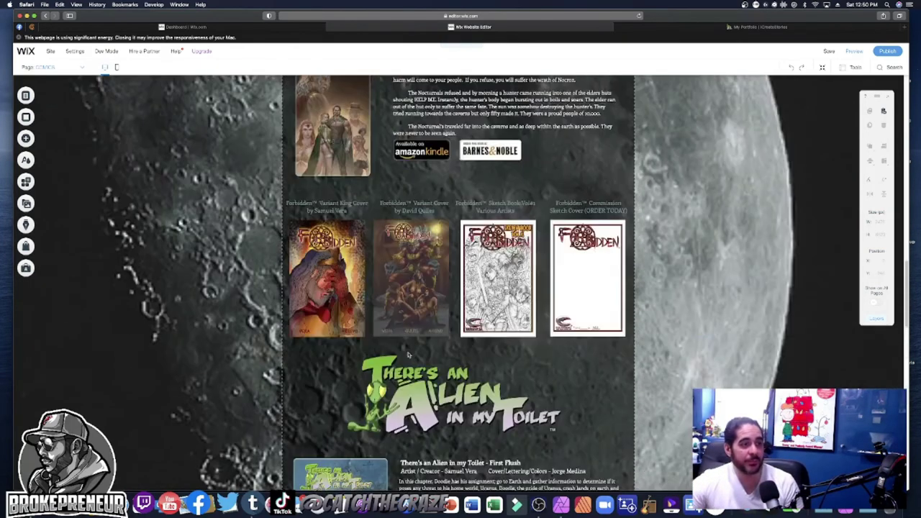
pyautogui.scroll(15, 407, 354)
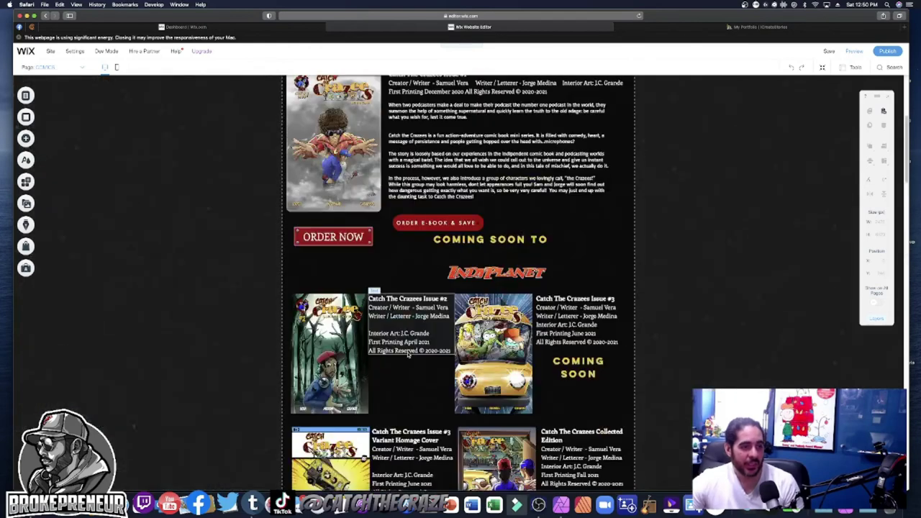
pyautogui.scroll(6, 408, 354)
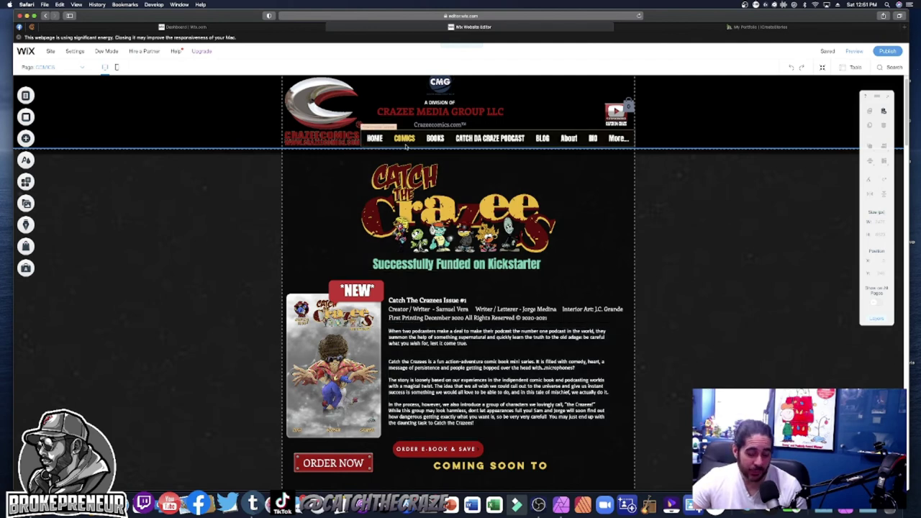
pyautogui.scroll(-5, 501, 256)
pyautogui.scroll(-6, 501, 256)
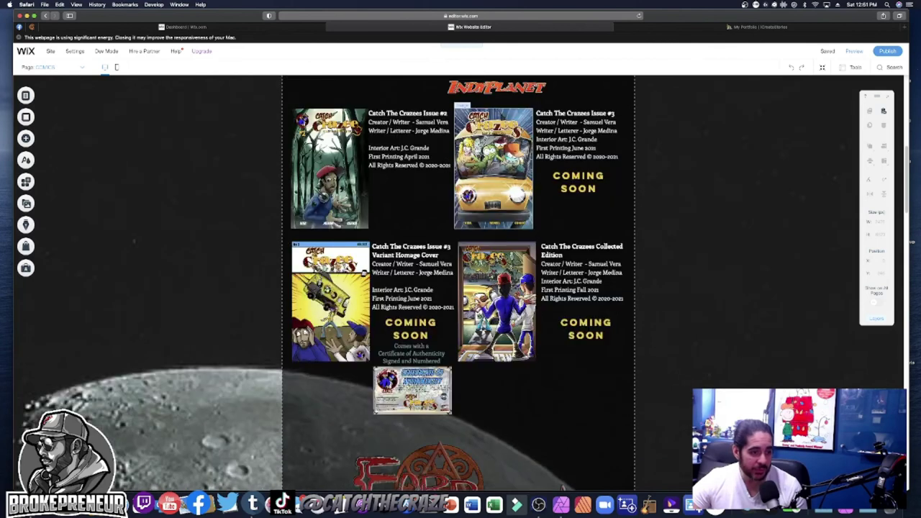
pyautogui.scroll(-3, 461, 288)
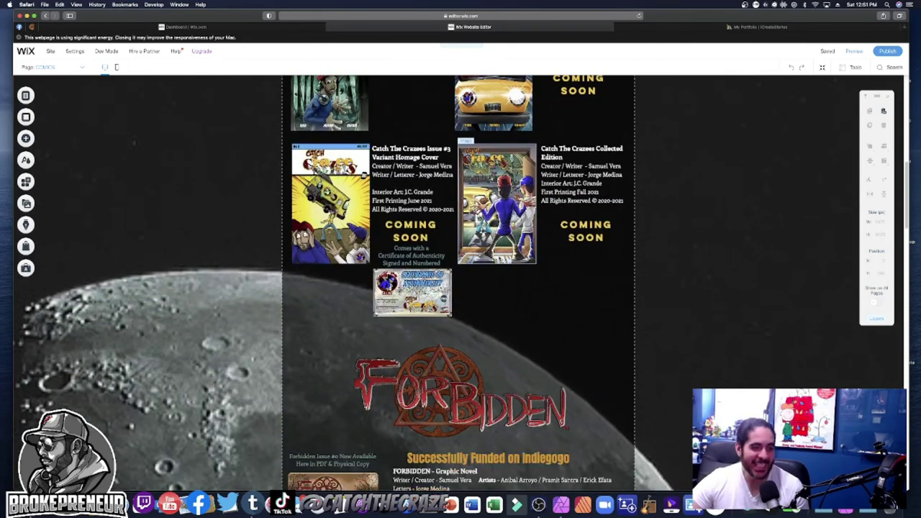
pyautogui.scroll(-5, 487, 333)
pyautogui.scroll(-5, 487, 333)
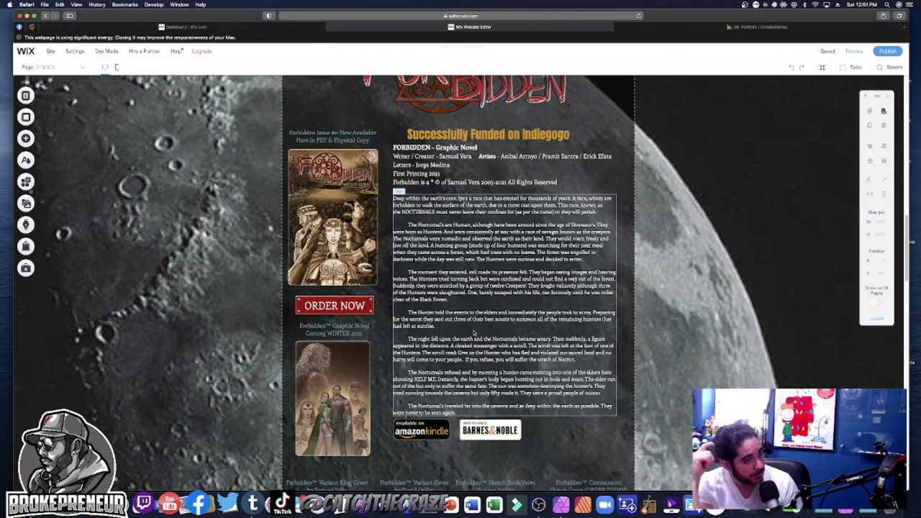
pyautogui.scroll(-8, 496, 318)
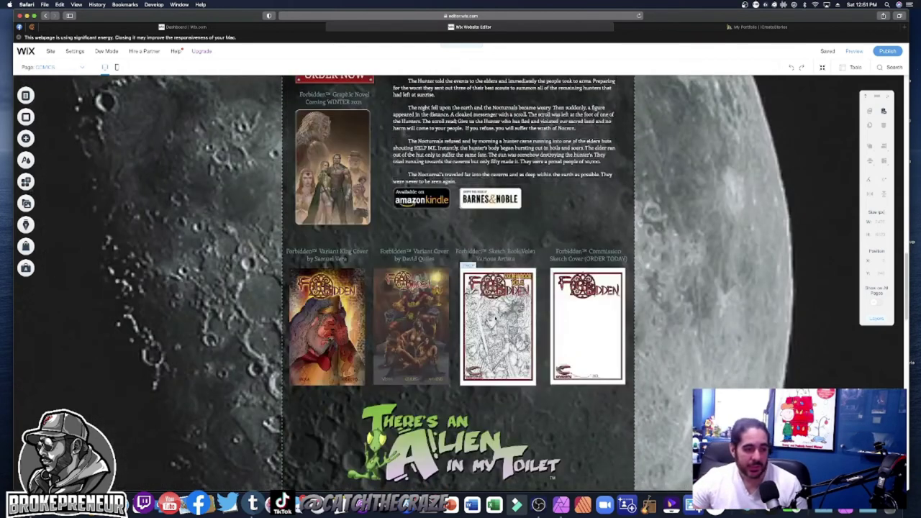
pyautogui.scroll(-6, 495, 318)
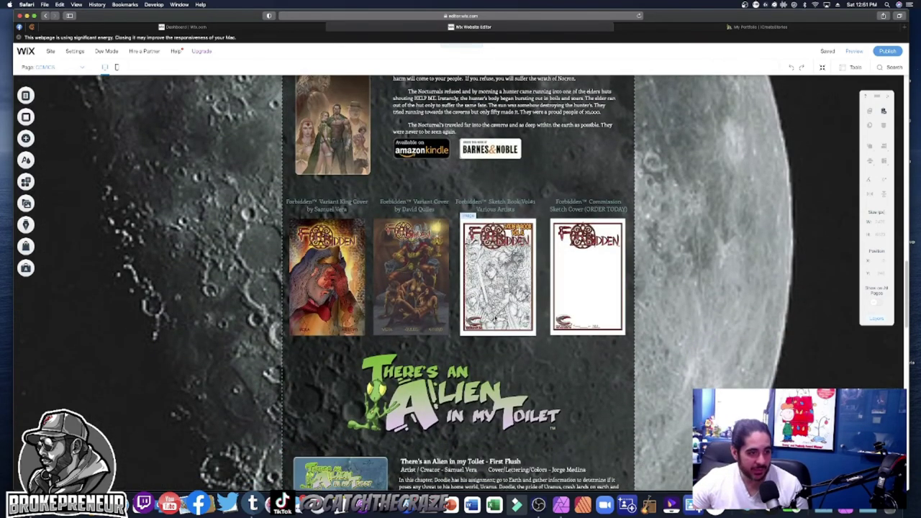
pyautogui.scroll(-6, 496, 319)
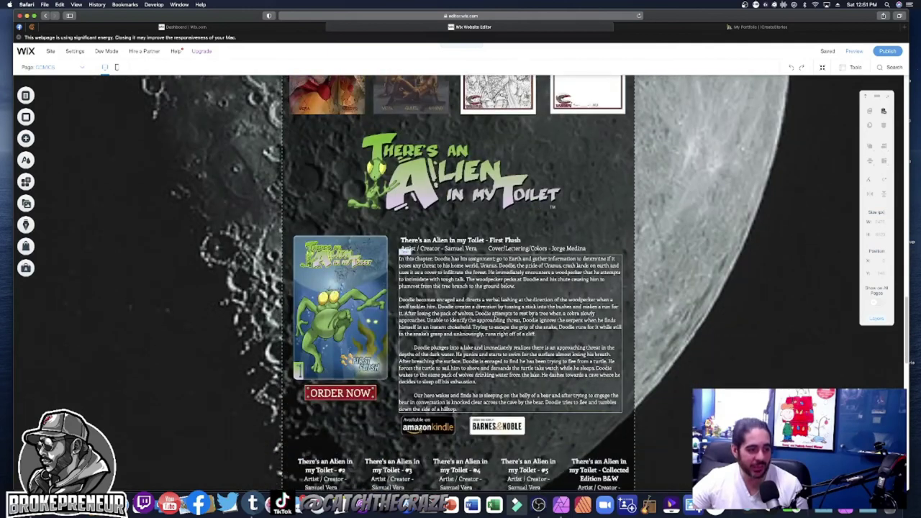
pyautogui.scroll(-1, 495, 318)
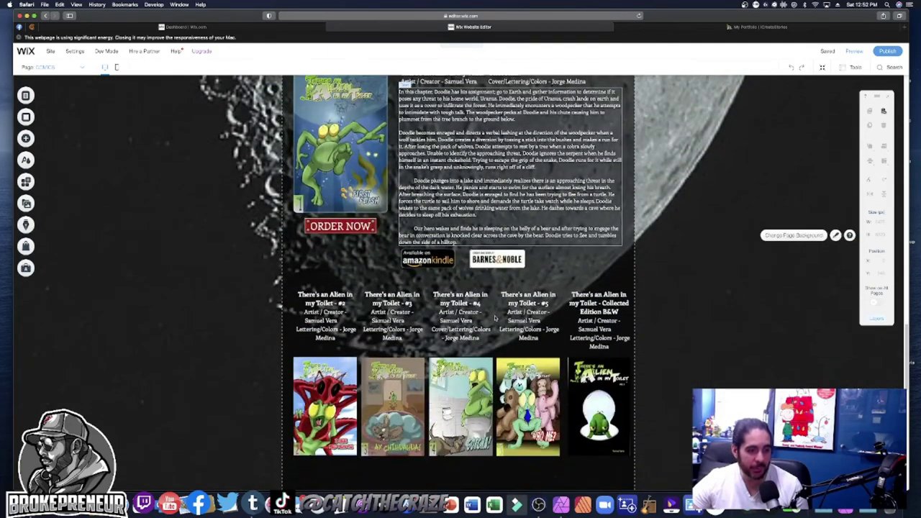
pyautogui.scroll(-8, 495, 319)
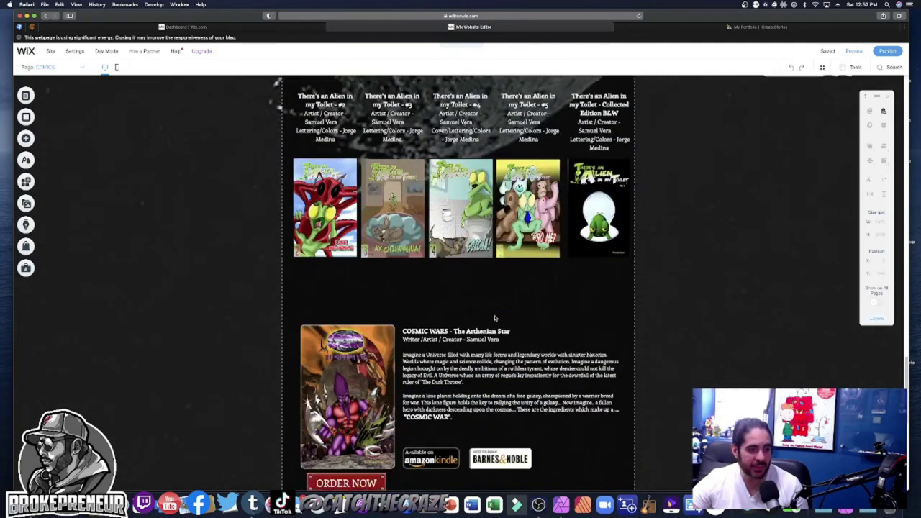
pyautogui.scroll(-5, 458, 389)
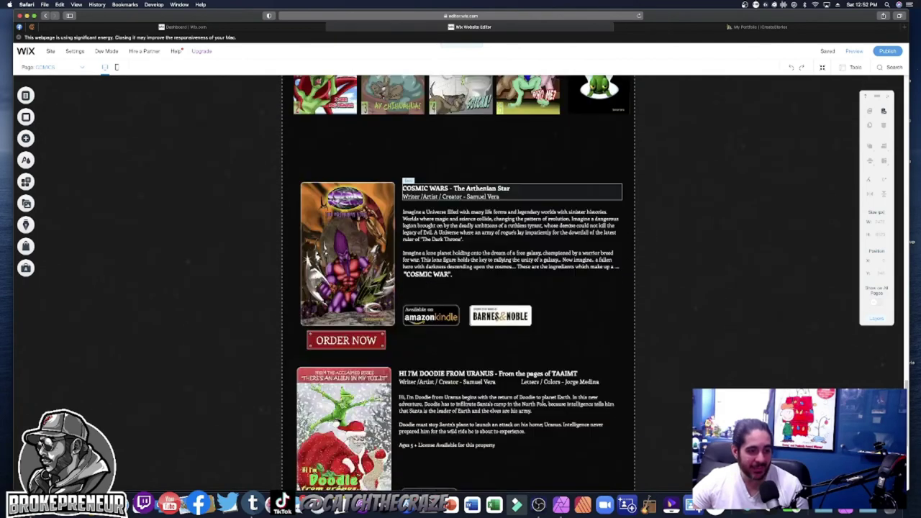
# - Move the Cosmic Wars, Doodie and Herman sections down together to open more space beneath the five Alien covers
pyautogui.scroll(-4, 458, 390)
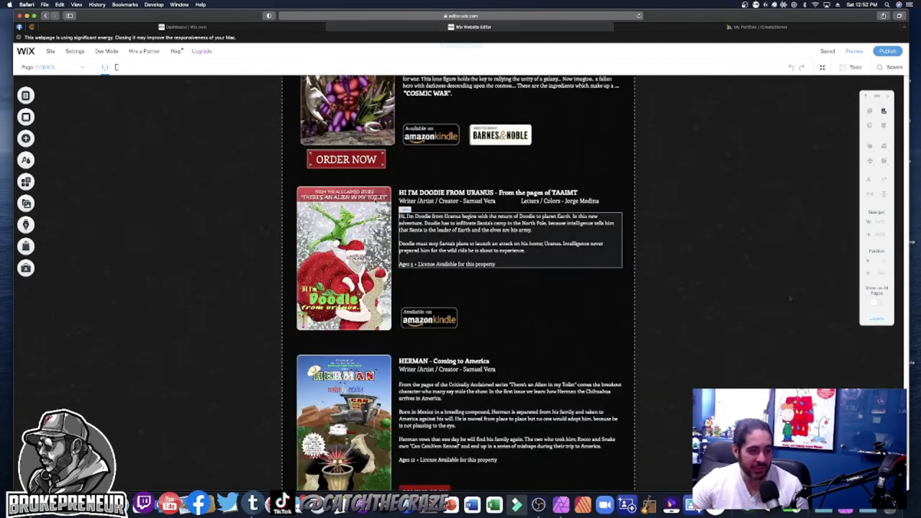
pyautogui.scroll(-3, 388, 333)
pyautogui.scroll(2, 471, 304)
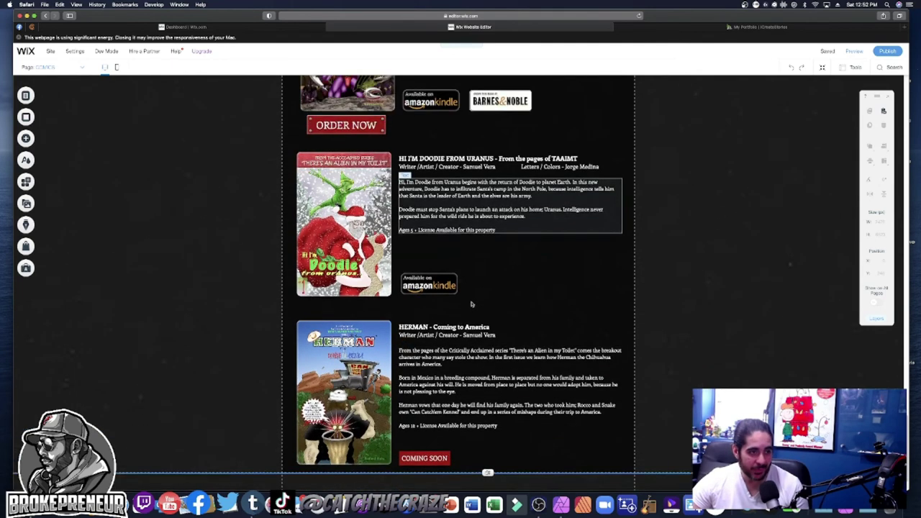
pyautogui.scroll(3, 471, 304)
pyautogui.scroll(3, 472, 316)
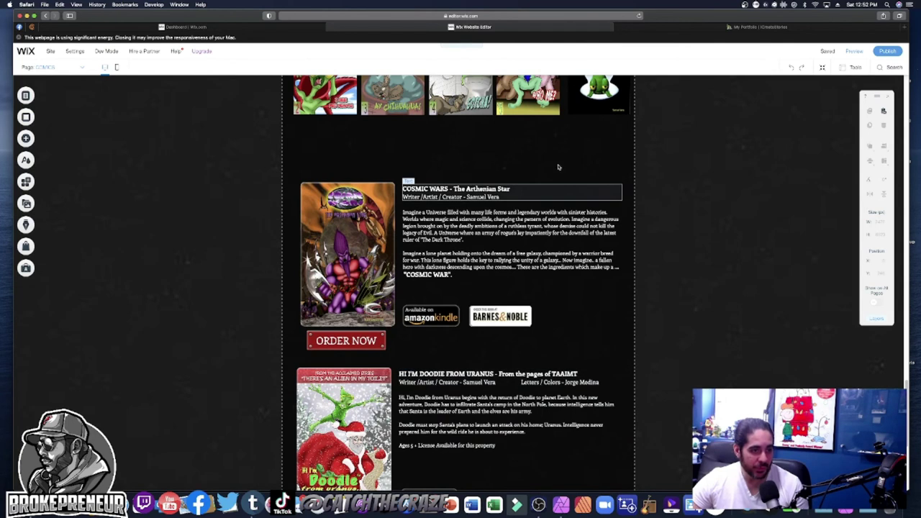
pyautogui.scroll(-5, 461, 288)
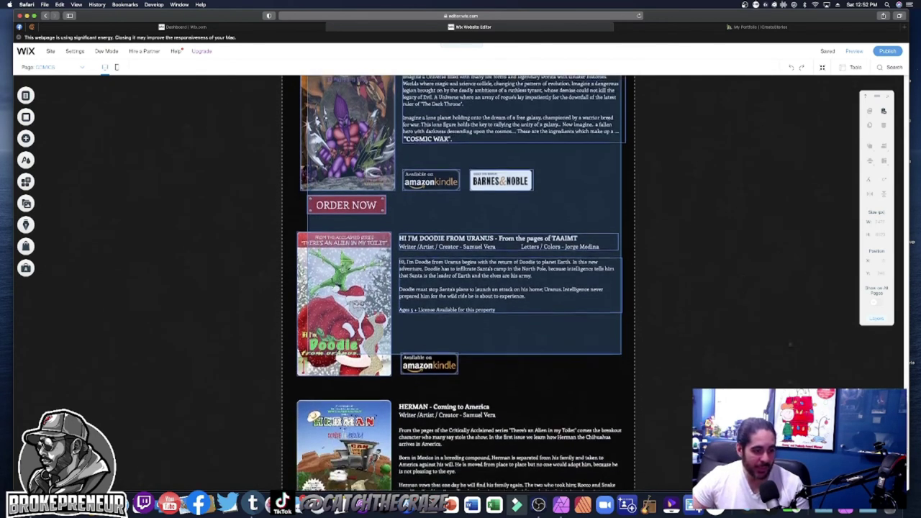
pyautogui.scroll(-1, 460, 288)
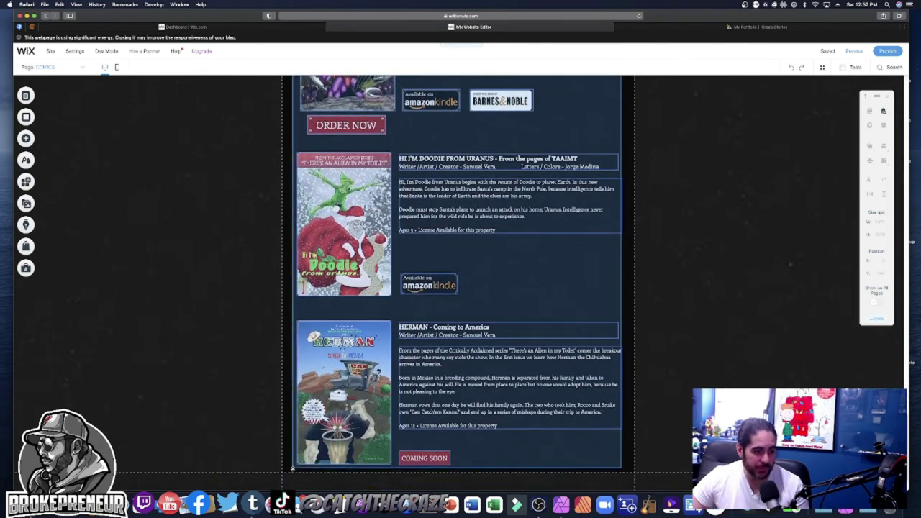
pyautogui.scroll(7, 461, 288)
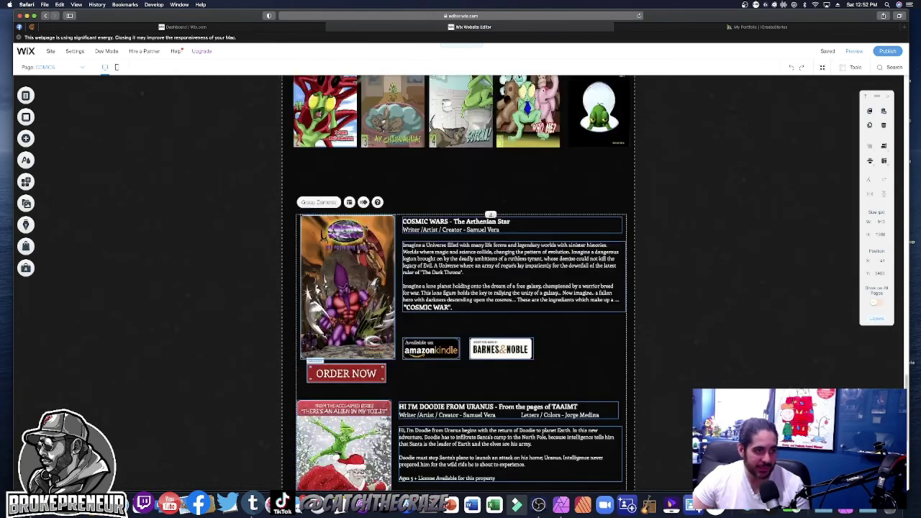
pyautogui.moveTo(362, 257); pyautogui.dragTo(359, 358)
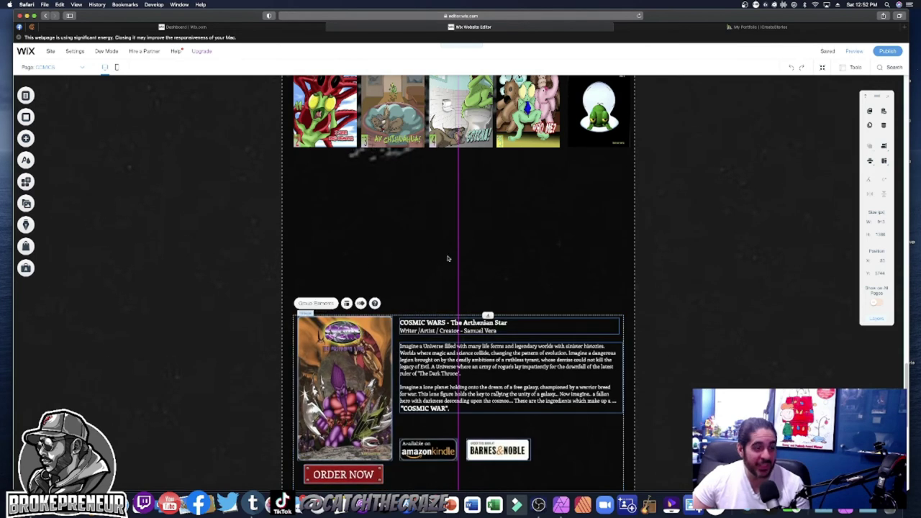
pyautogui.click(689, 284)
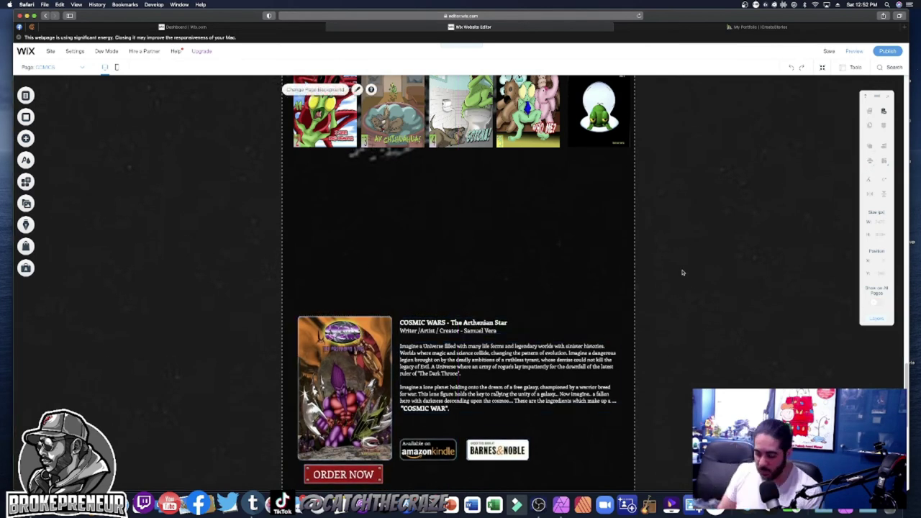
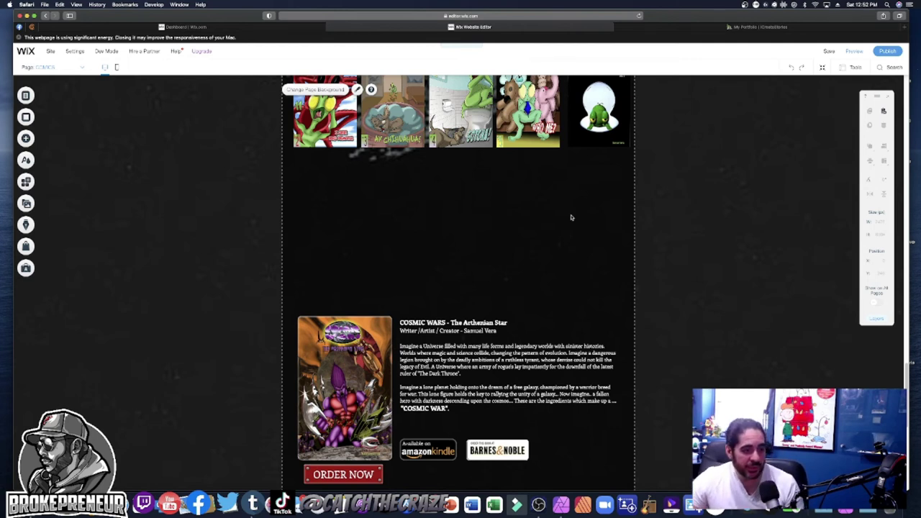
# - Move the Hi I'm Doodie from Uranus cover up into the empty space beneath the first Alien cover
pyautogui.scroll(-5, 572, 217)
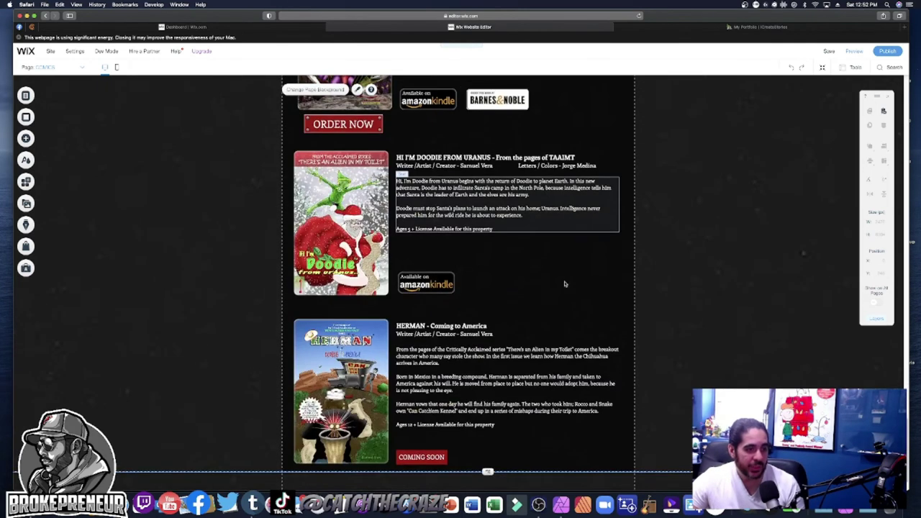
pyautogui.click(345, 223)
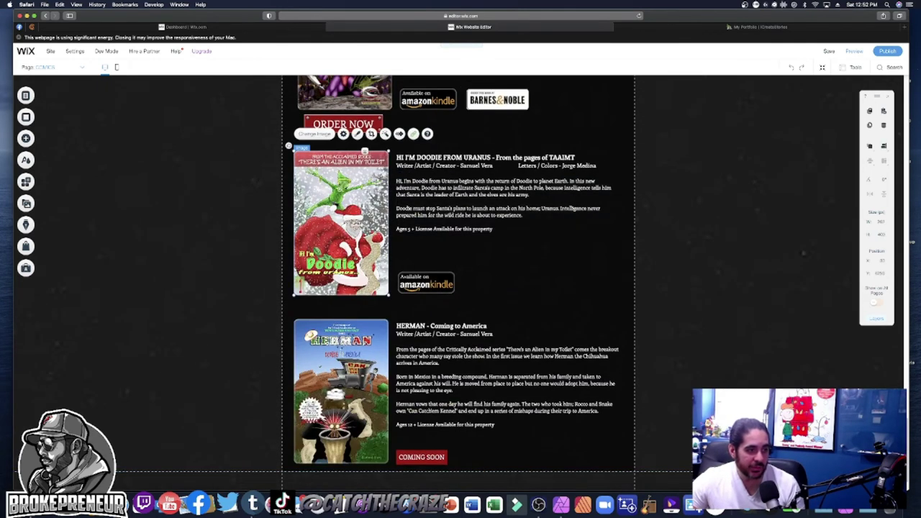
pyautogui.scroll(2, 365, 213)
pyautogui.scroll(2, 365, 213)
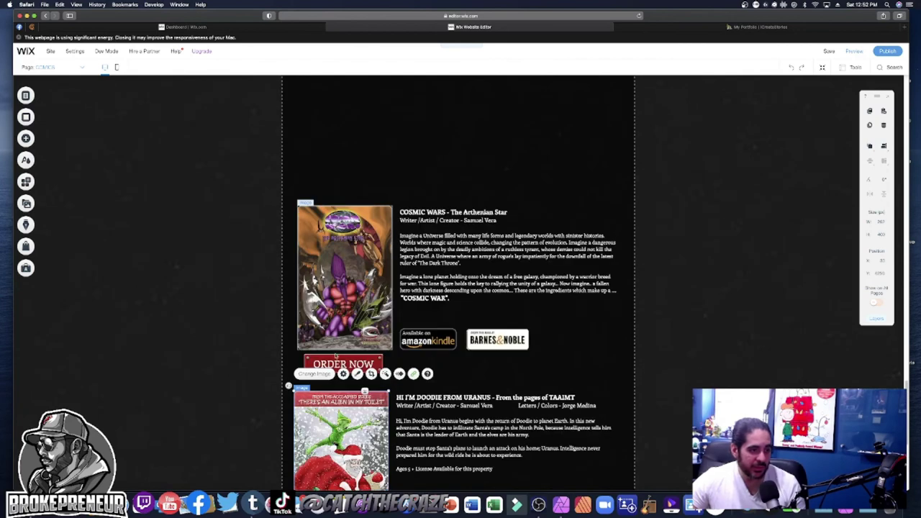
pyautogui.moveTo(342, 417); pyautogui.dragTo(355, 107)
pyautogui.scroll(5, 355, 216)
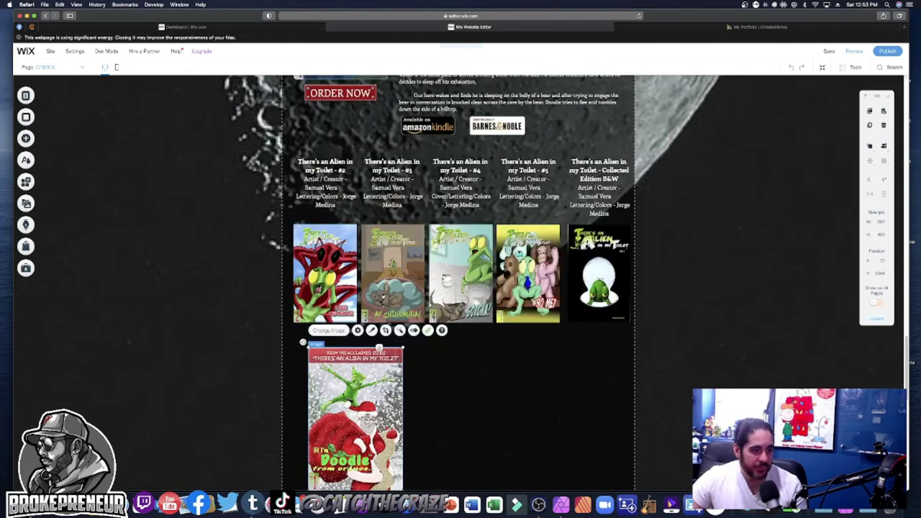
# - Shrink the Doodie cover to the size of the Alien covers and align its left edge with the red #2 cover
pyautogui.scroll(-1, 473, 406)
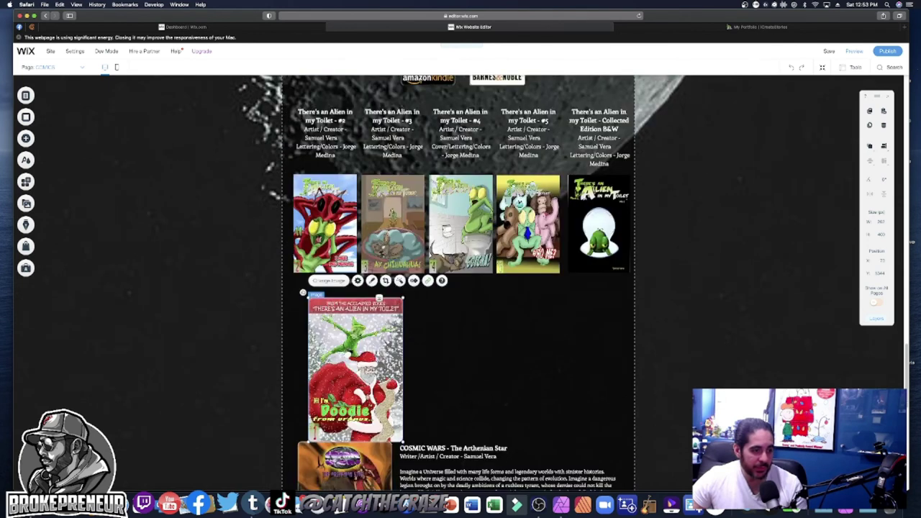
pyautogui.moveTo(403, 442); pyautogui.dragTo(381, 408)
pyautogui.moveTo(360, 334); pyautogui.dragTo(345, 333)
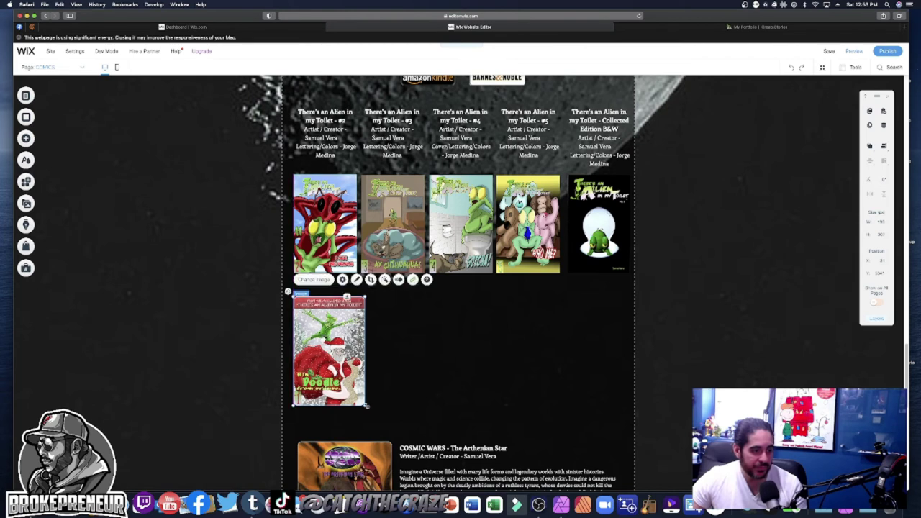
pyautogui.moveTo(365, 406); pyautogui.dragTo(356, 391)
pyautogui.click(411, 382)
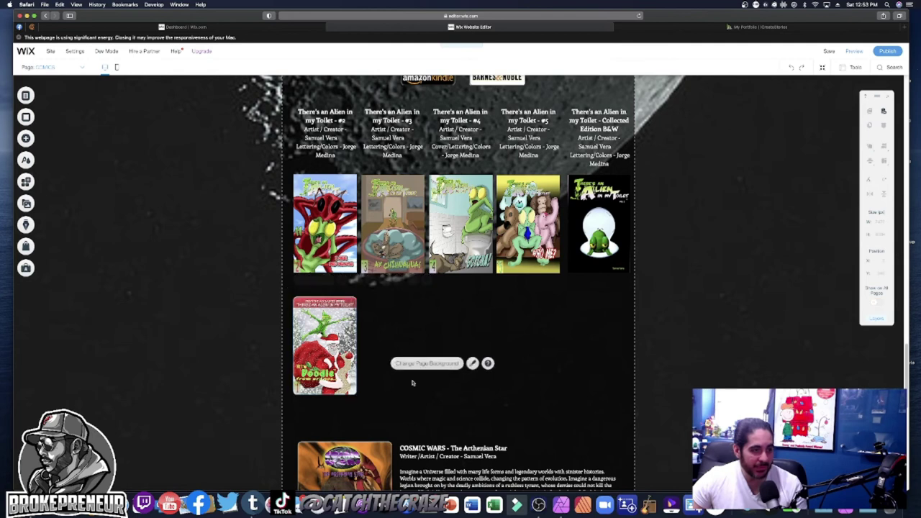
# - Move the Doodie heading and credits text up beside the resized Doodie cover, level with its top edge
pyautogui.scroll(-2, 547, 332)
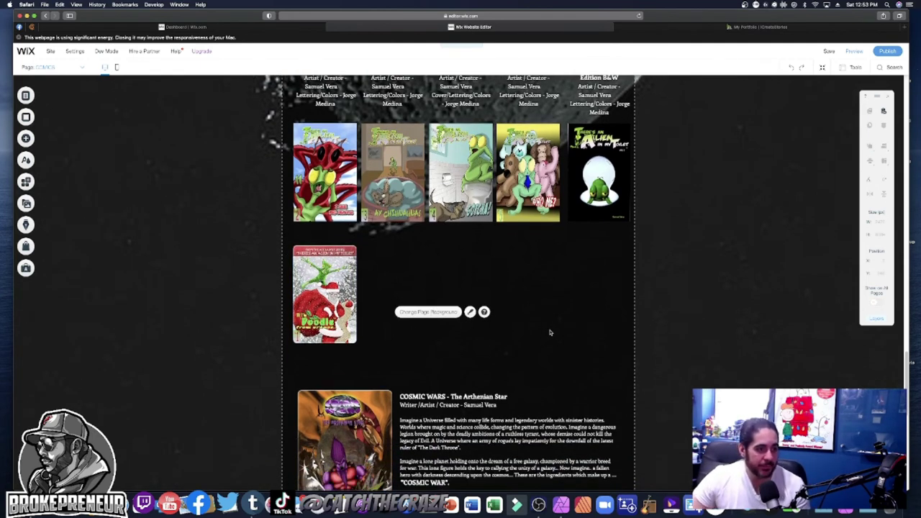
pyautogui.scroll(-5, 550, 332)
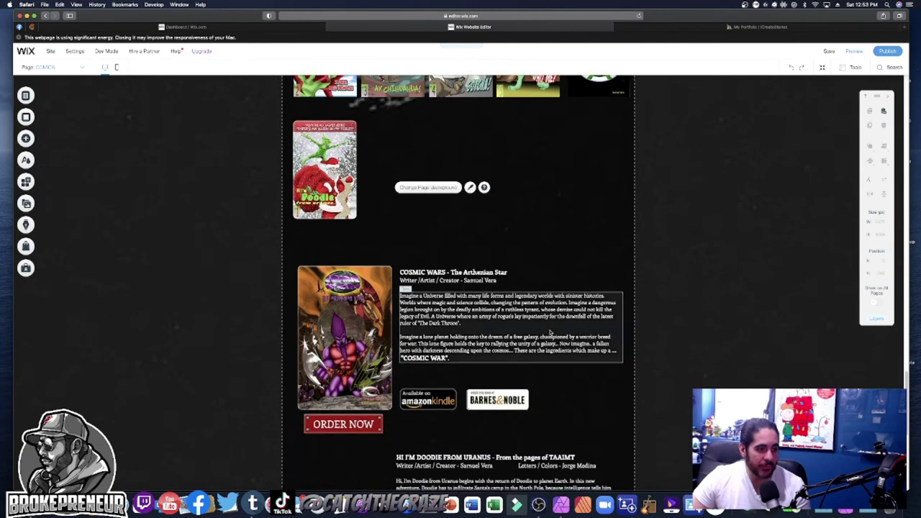
pyautogui.scroll(-8, 550, 332)
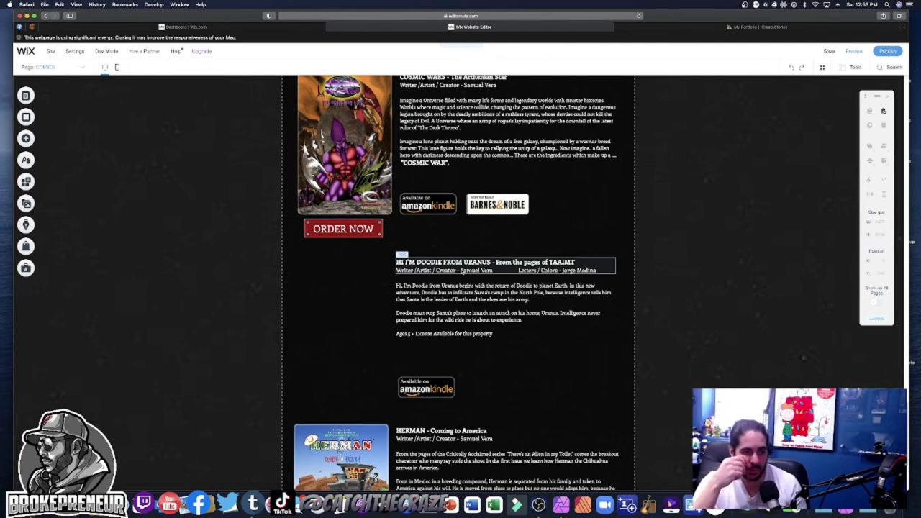
pyautogui.click(415, 323)
pyautogui.click(486, 270)
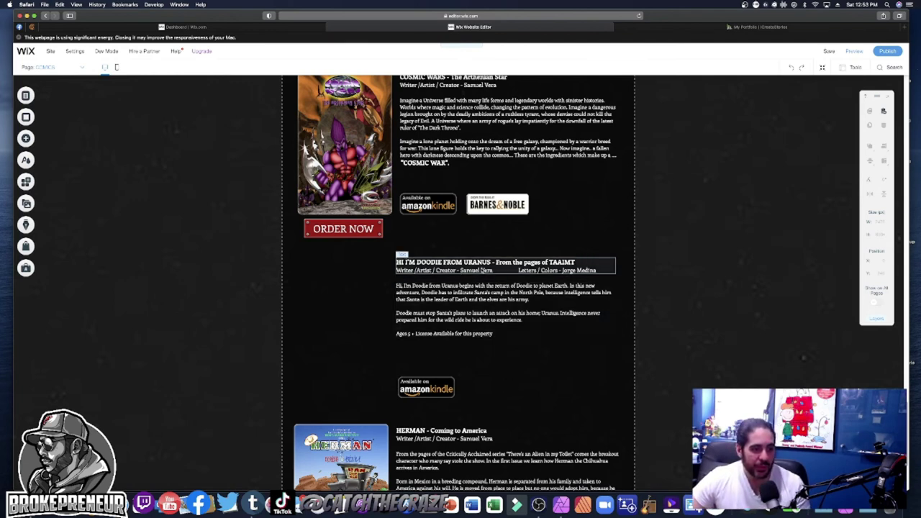
pyautogui.scroll(3, 461, 360)
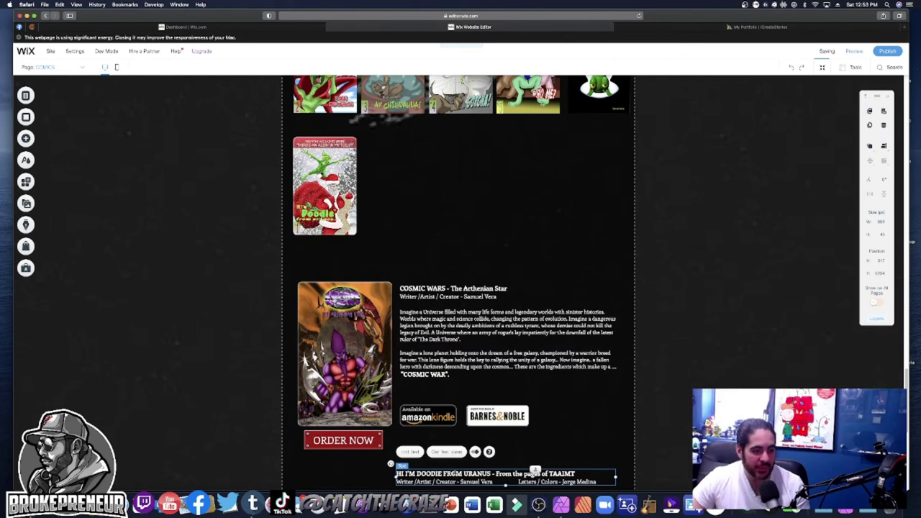
pyautogui.moveTo(455, 476); pyautogui.dragTo(421, 142)
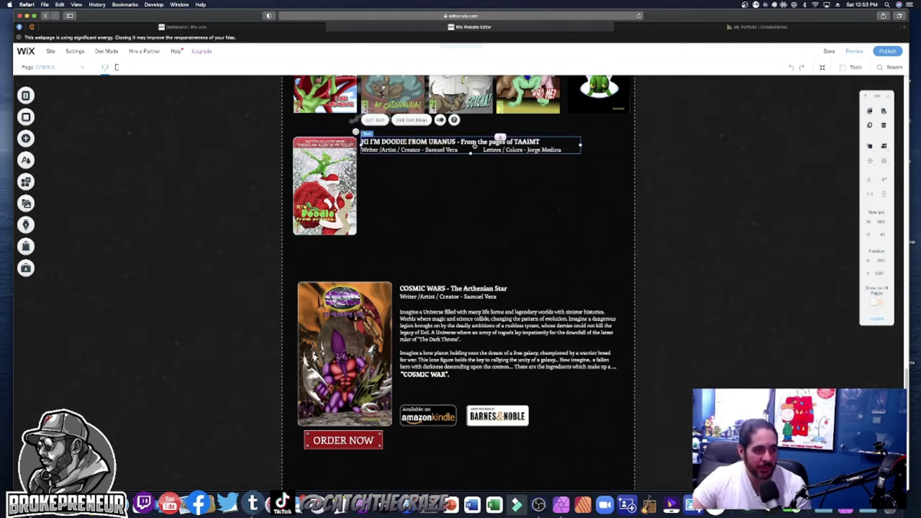
# - Set the Doodie heading text to size 14, add "-#1" to the title and start a new line at "From the pages of TAAIMT"
pyautogui.doubleClick(473, 146)
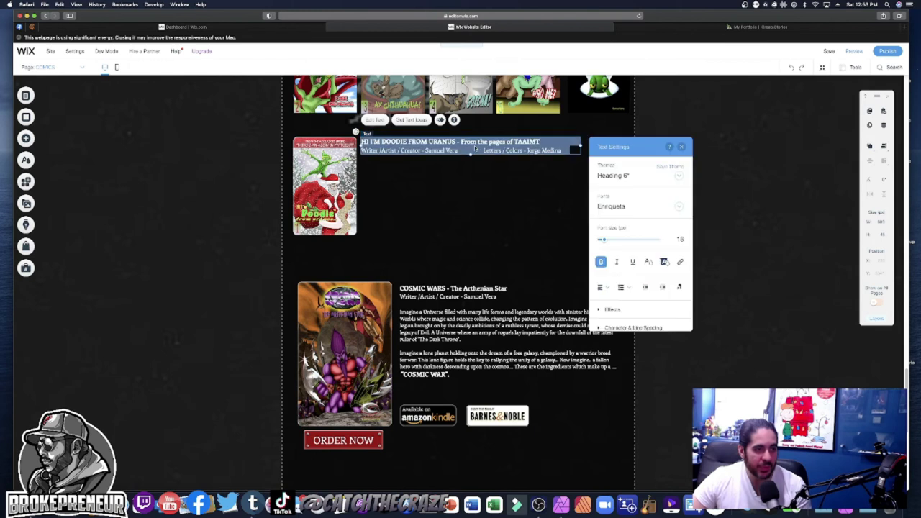
pyautogui.moveTo(605, 243); pyautogui.dragTo(603, 243)
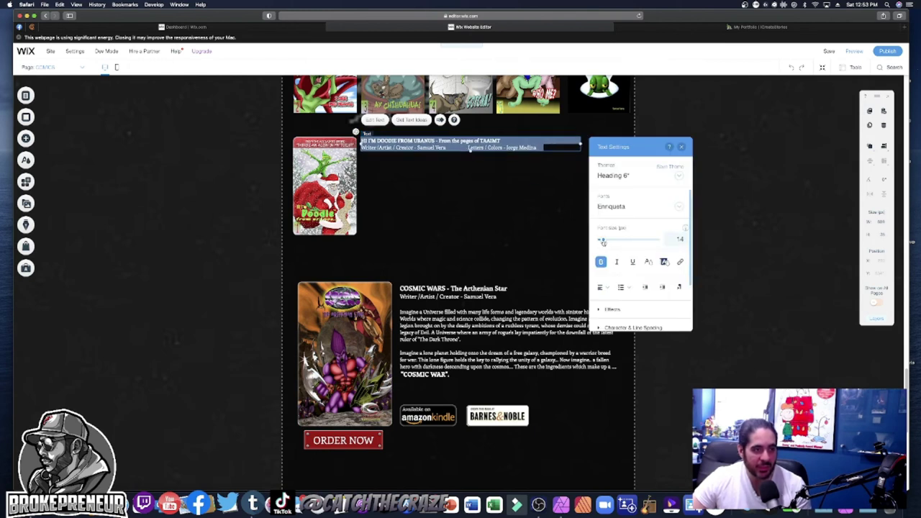
pyautogui.click(438, 140)
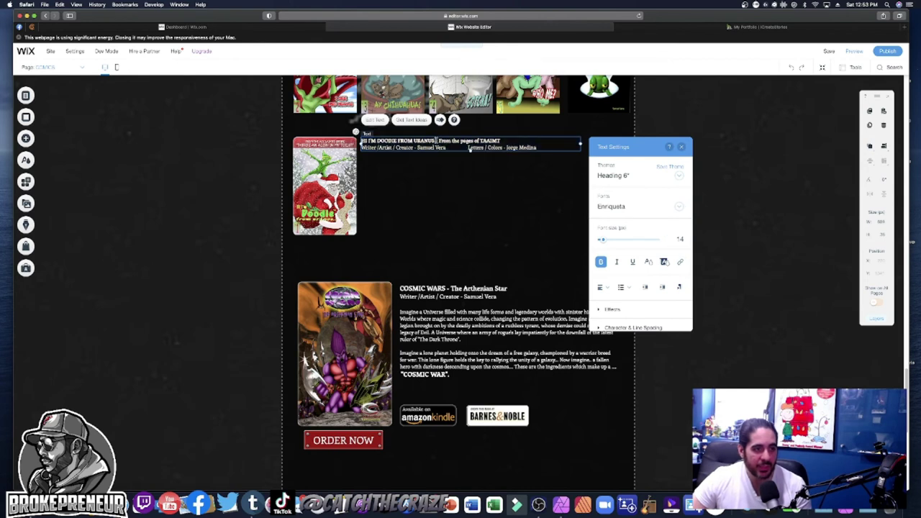
pyautogui.press('Return')
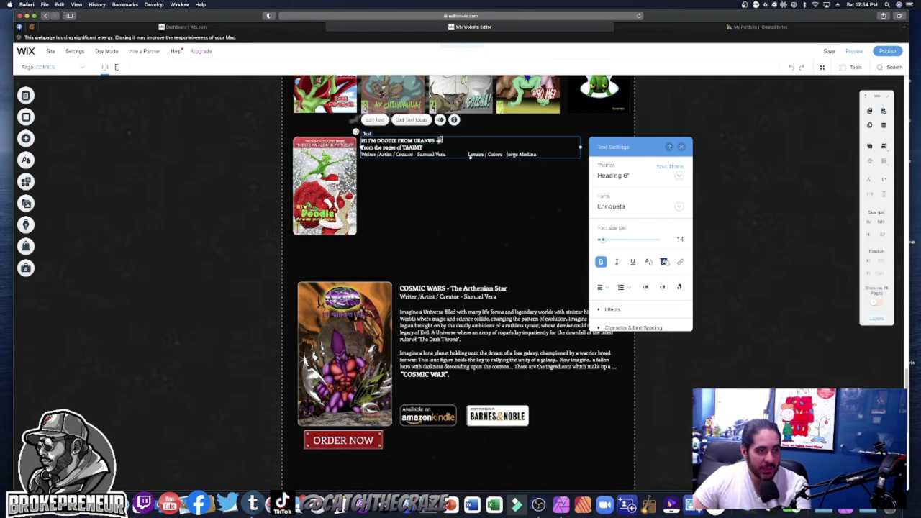
pyautogui.moveTo(603, 242); pyautogui.dragTo(605, 242)
# - Put the Letters / Colors credit on its own line and narrow the Doodie heading's text box to fit its lines
pyautogui.click(453, 154)
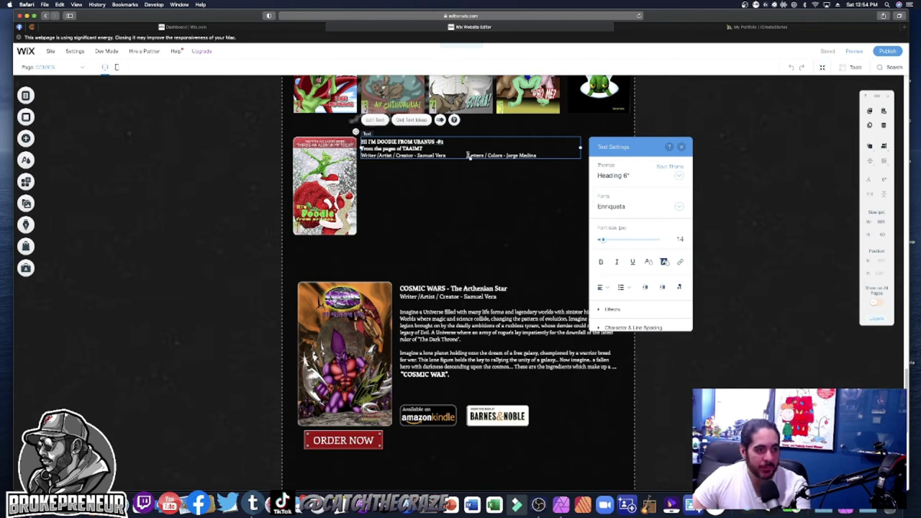
pyautogui.press('Return')
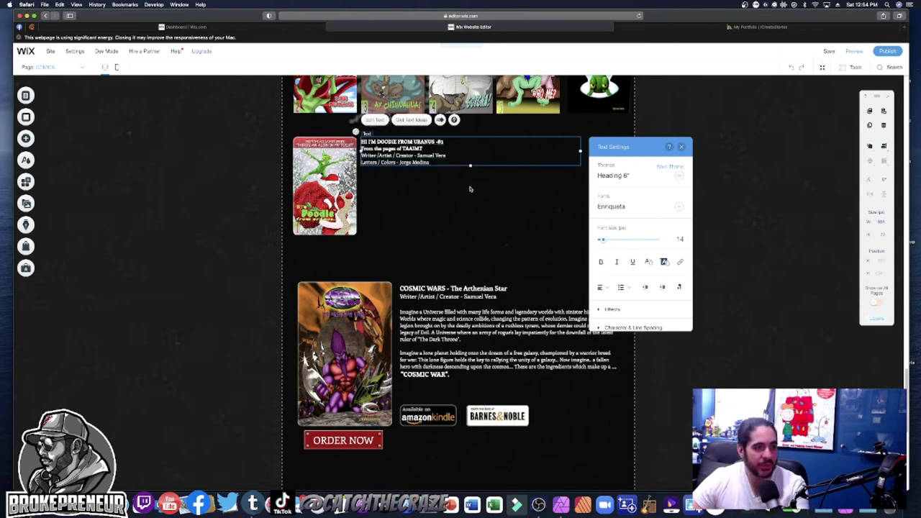
pyautogui.moveTo(473, 146); pyautogui.dragTo(448, 152)
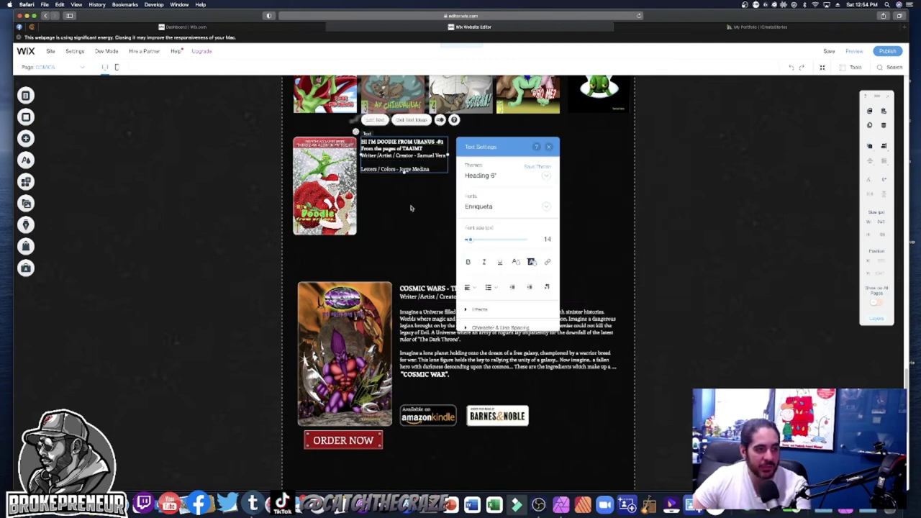
pyautogui.click(412, 208)
# - Move the Doodie description up near the resized cover and place its Amazon Kindle badge directly beneath that cover
pyautogui.scroll(-3, 420, 216)
pyautogui.scroll(-6, 420, 215)
pyautogui.click(429, 186)
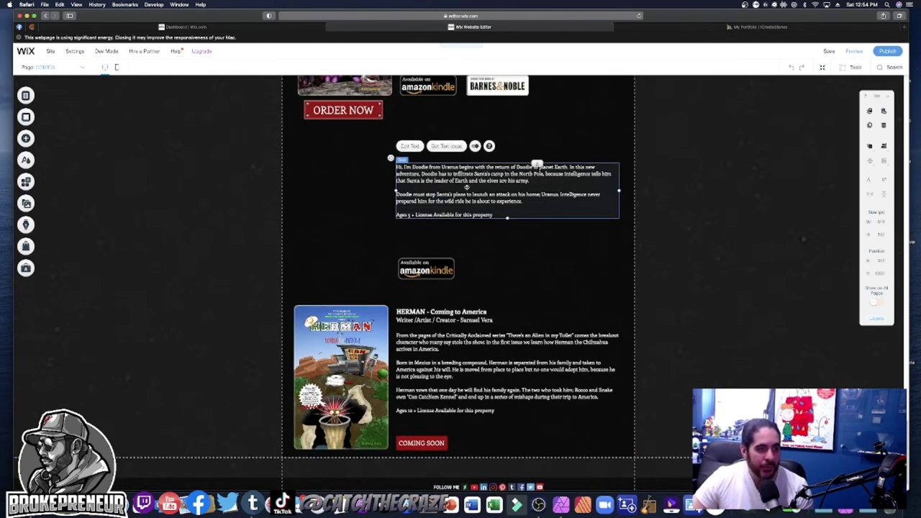
pyautogui.scroll(5, 467, 186)
pyautogui.moveTo(537, 355)
pyautogui.mouseDown()
pyautogui.moveTo(527, 110)
pyautogui.moveTo(516, 82)
pyautogui.mouseUp()
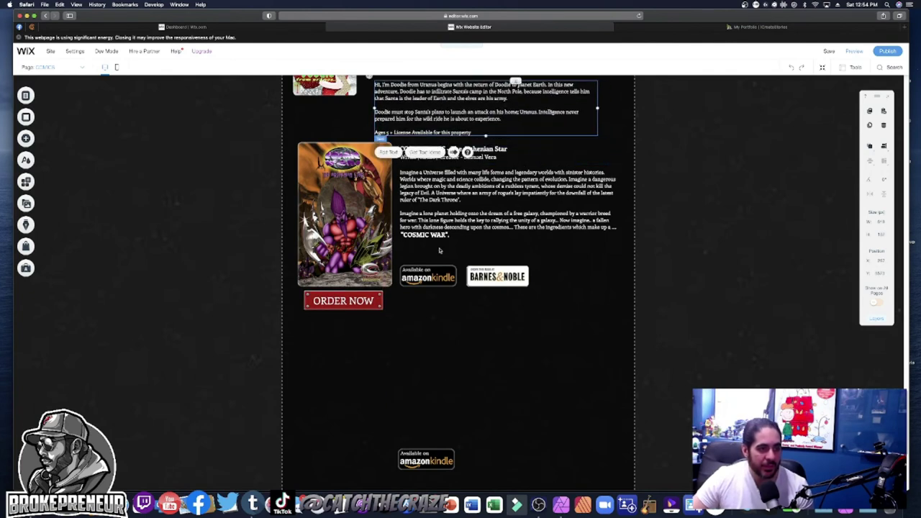
pyautogui.moveTo(435, 461)
pyautogui.mouseDown()
pyautogui.moveTo(327, 123)
pyautogui.moveTo(331, 94)
pyautogui.moveTo(330, 108)
pyautogui.mouseUp()
pyautogui.scroll(5, 467, 266)
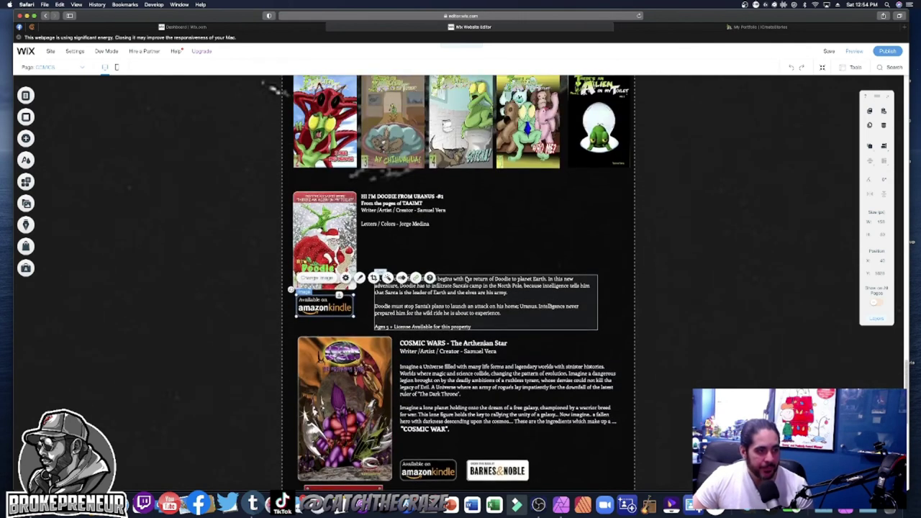
# - Align the Doodie description directly under its heading and credits, and narrow its text box to about the heading's width
pyautogui.moveTo(452, 296); pyautogui.dragTo(440, 250)
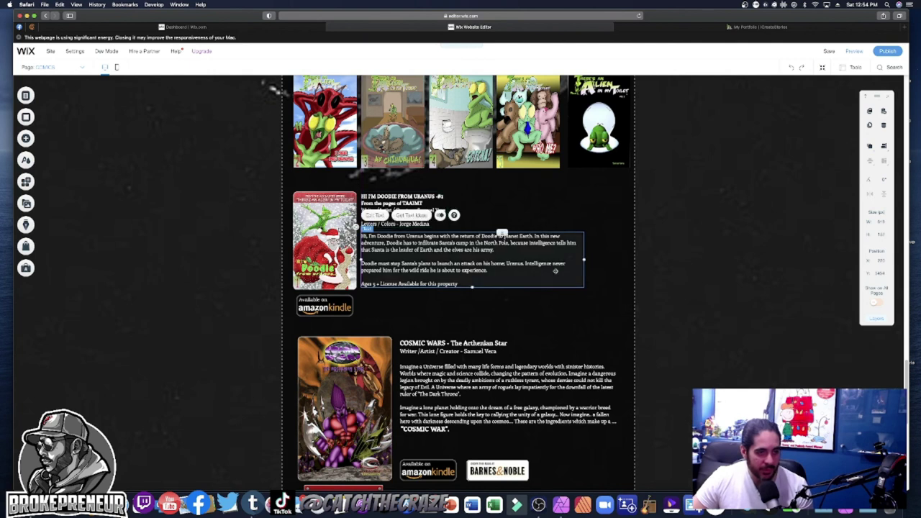
pyautogui.moveTo(584, 259); pyautogui.dragTo(450, 262)
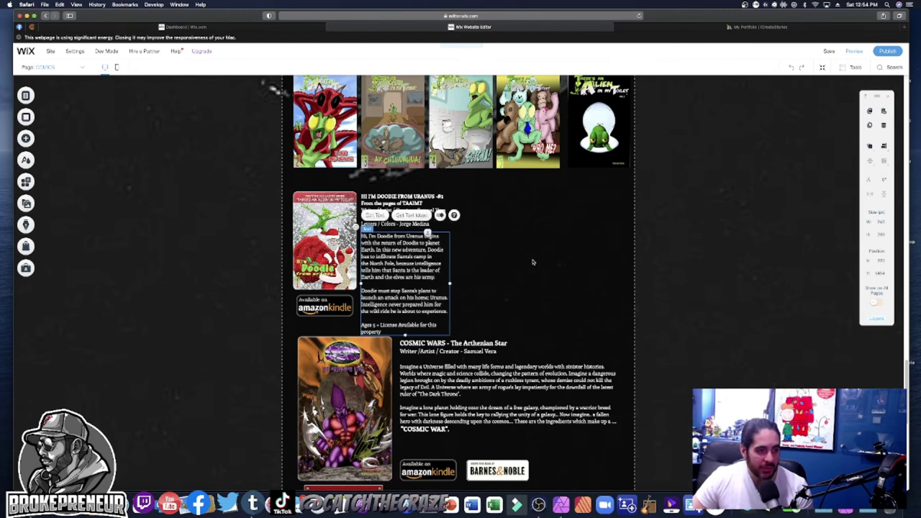
pyautogui.scroll(-3, 532, 262)
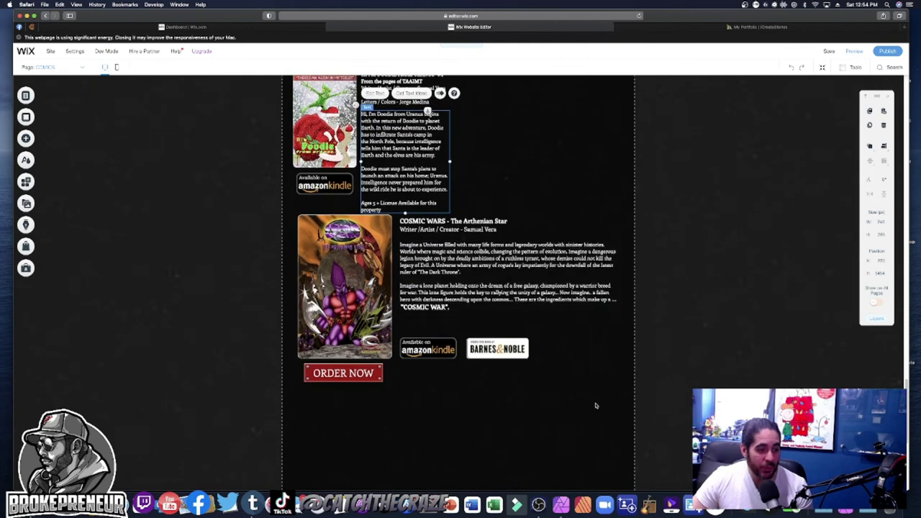
# - Move the whole Cosmic Wars block down to leave a clear gap beneath the Doodie section
pyautogui.moveTo(605, 412); pyautogui.dragTo(297, 212)
pyautogui.moveTo(347, 232); pyautogui.dragTo(343, 273)
pyautogui.scroll(2, 551, 292)
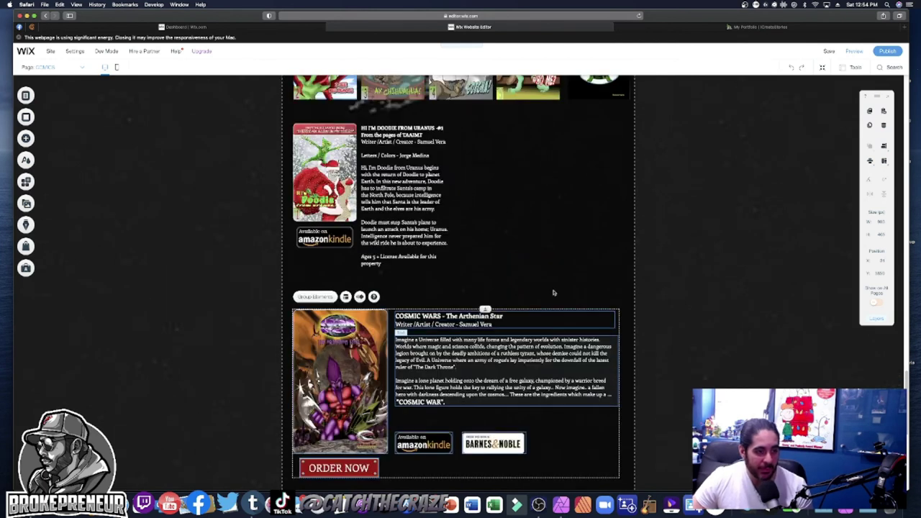
pyautogui.scroll(3, 554, 293)
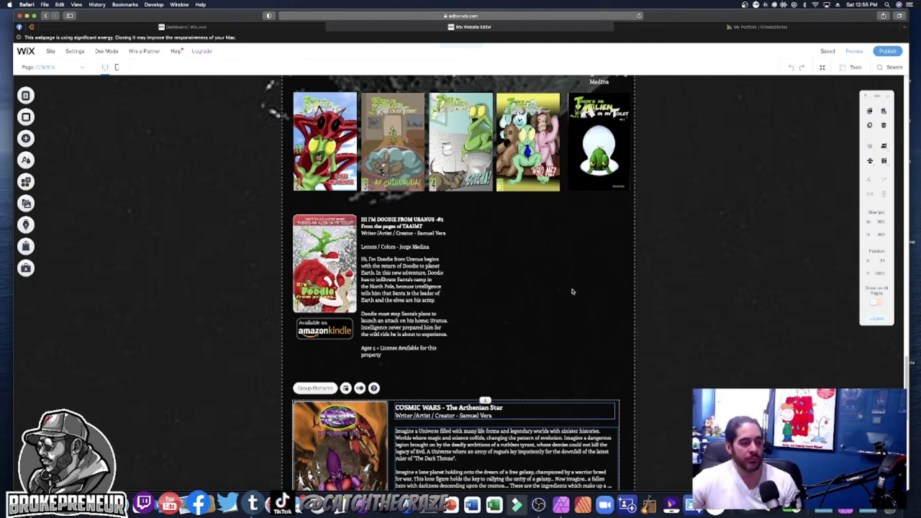
pyautogui.scroll(-1, 572, 291)
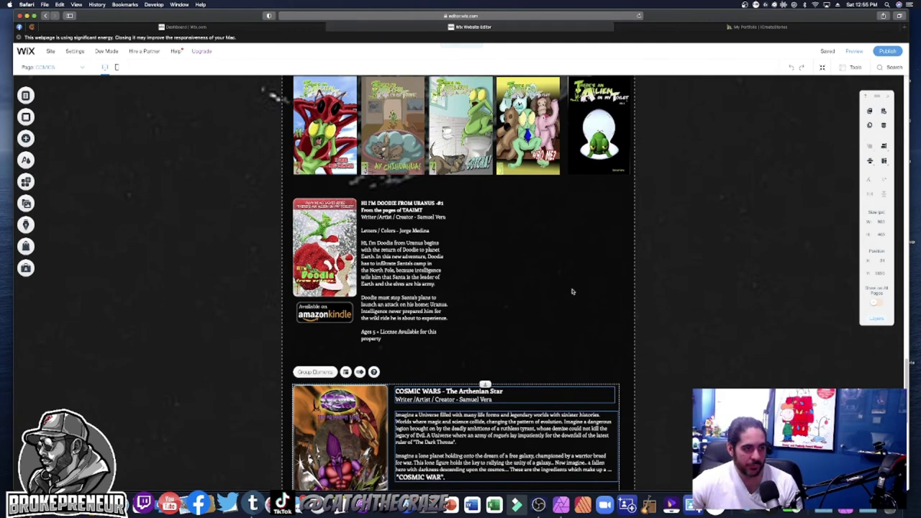
pyautogui.scroll(2, 572, 291)
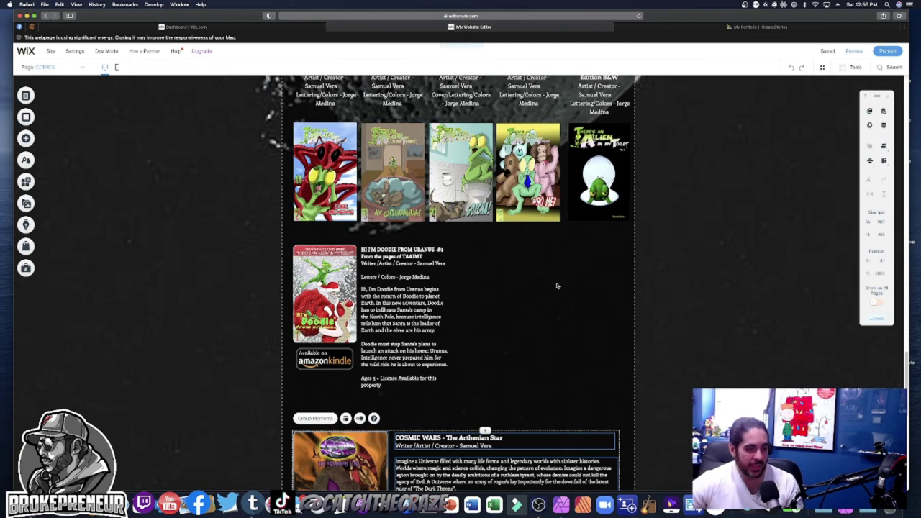
# - Move the Herman cover up beside the Doodie text and shrink it to match the Doodie cover's size
pyautogui.scroll(-10, 558, 285)
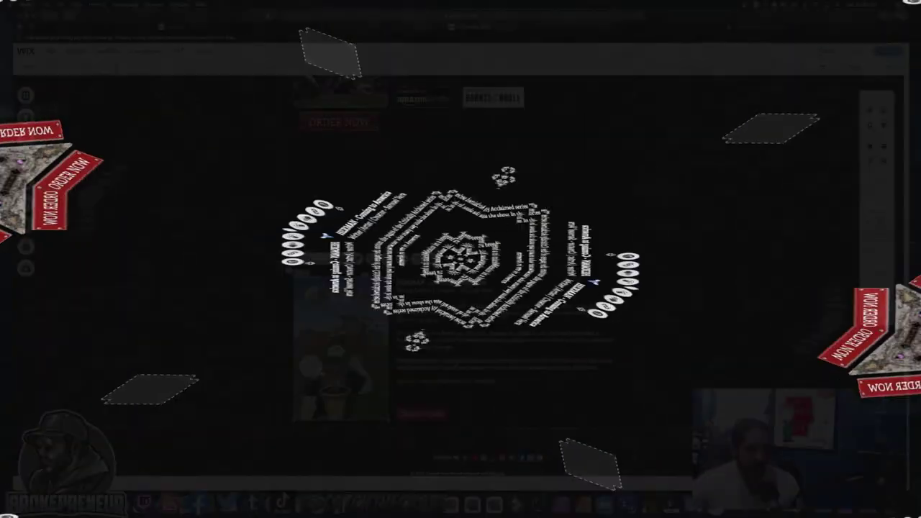
pyautogui.moveTo(345, 338); pyautogui.dragTo(492, 228)
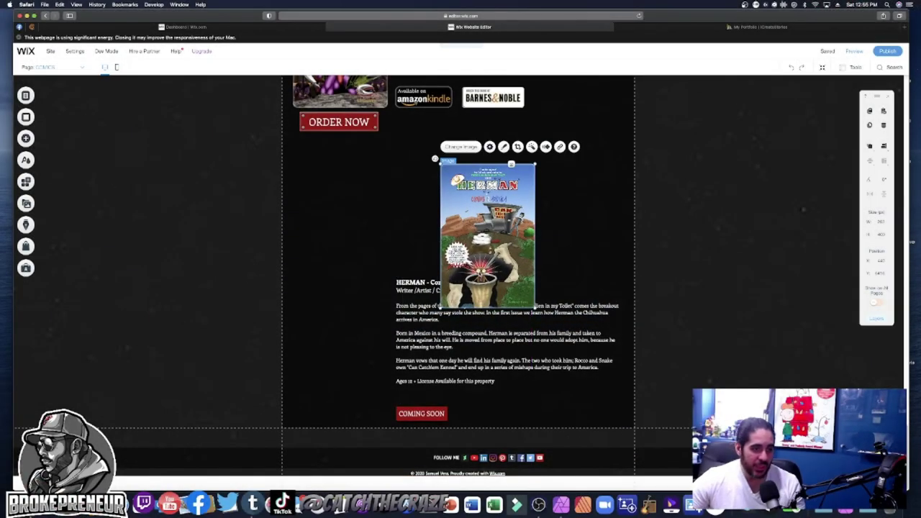
pyautogui.scroll(5, 493, 426)
pyautogui.moveTo(488, 475); pyautogui.dragTo(516, 118)
pyautogui.scroll(3, 517, 144)
pyautogui.moveTo(506, 262)
pyautogui.mouseDown()
pyautogui.moveTo(504, 226)
pyautogui.moveTo(490, 259)
pyautogui.mouseUp()
pyautogui.moveTo(554, 368); pyautogui.dragTo(525, 321)
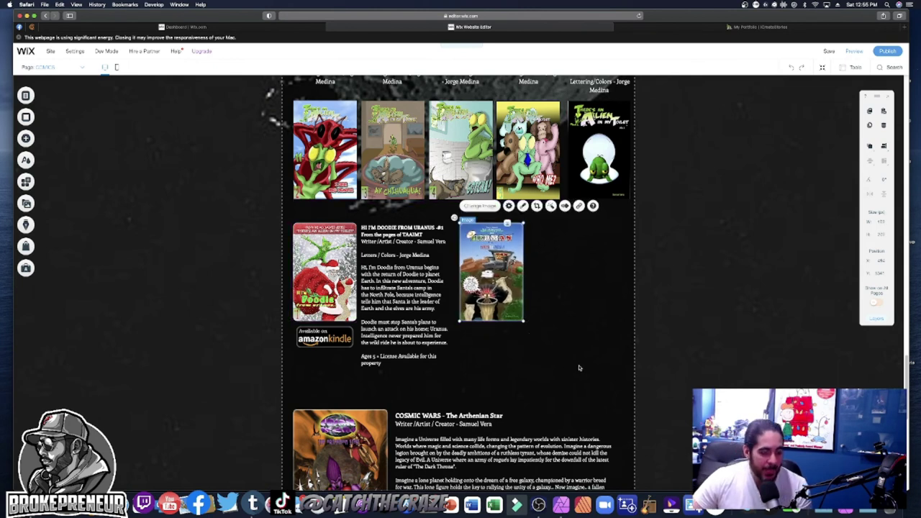
# - Move the Herman heading up beside its cover, aligned with the cover's upper edge, and narrow its text box to fit the page column
pyautogui.scroll(-10, 578, 368)
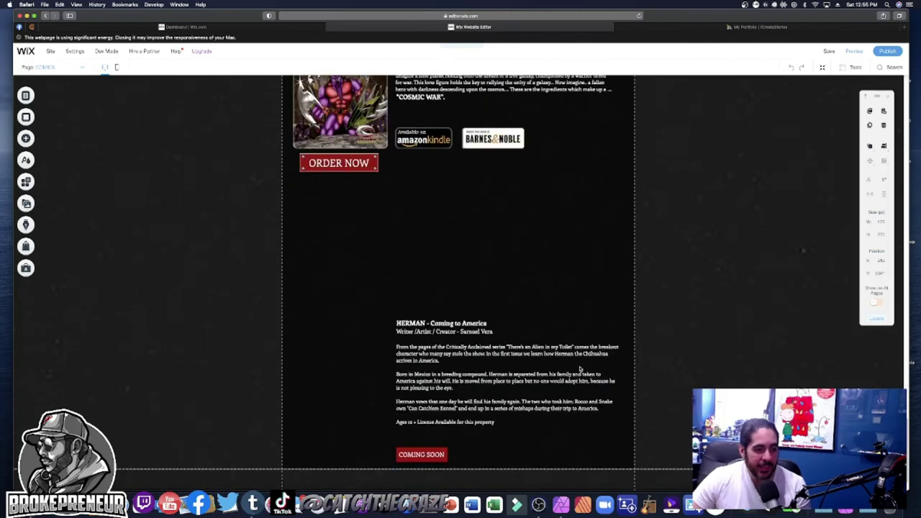
pyautogui.click(434, 330)
pyautogui.moveTo(434, 330); pyautogui.dragTo(447, 189)
pyautogui.scroll(5, 453, 430)
pyautogui.moveTo(453, 431); pyautogui.dragTo(514, 185)
pyautogui.scroll(5, 656, 332)
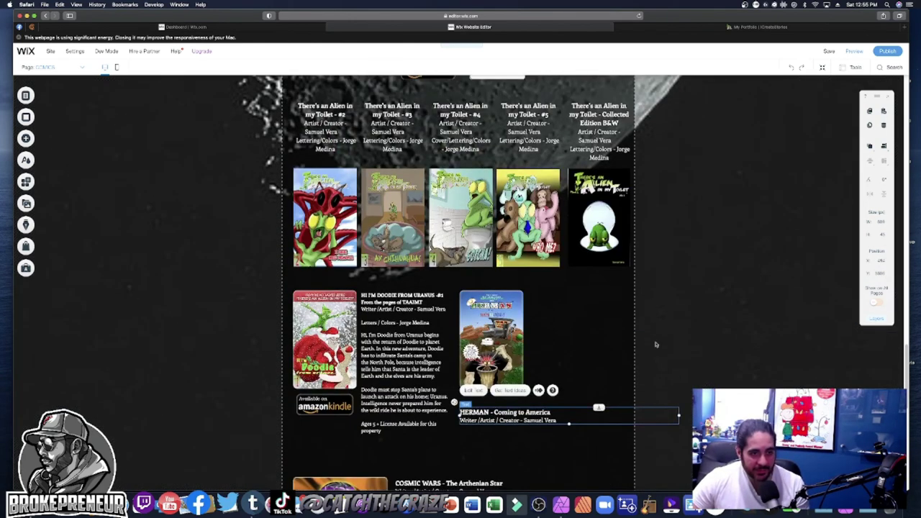
pyautogui.moveTo(679, 415); pyautogui.dragTo(583, 297)
# - Move the Herman description up under its heading and narrow its text box to about the heading's width
pyautogui.scroll(-6, 580, 369)
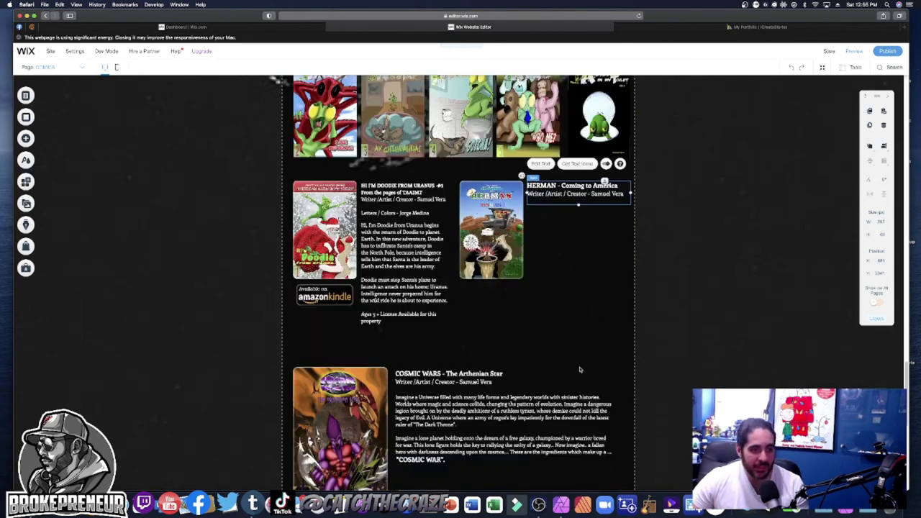
pyautogui.scroll(-4, 580, 369)
pyautogui.moveTo(504, 416); pyautogui.dragTo(500, 286)
pyautogui.scroll(2, 509, 311)
pyautogui.scroll(2, 508, 311)
pyautogui.moveTo(525, 417); pyautogui.dragTo(534, 131)
pyautogui.scroll(4, 547, 184)
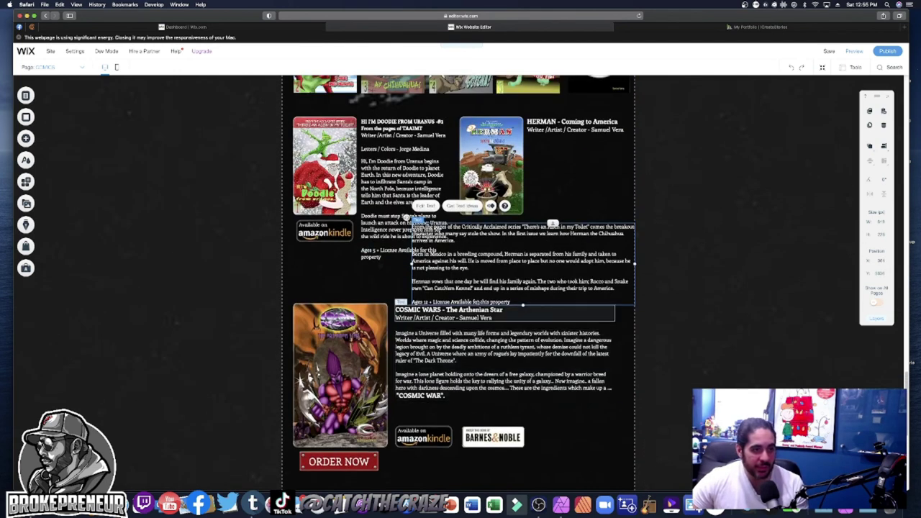
pyautogui.moveTo(414, 265); pyautogui.dragTo(558, 185)
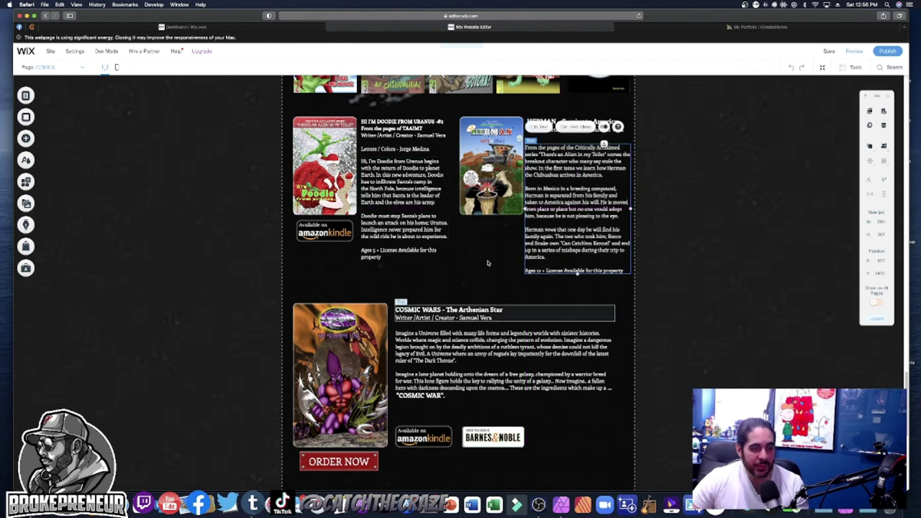
pyautogui.click(605, 344)
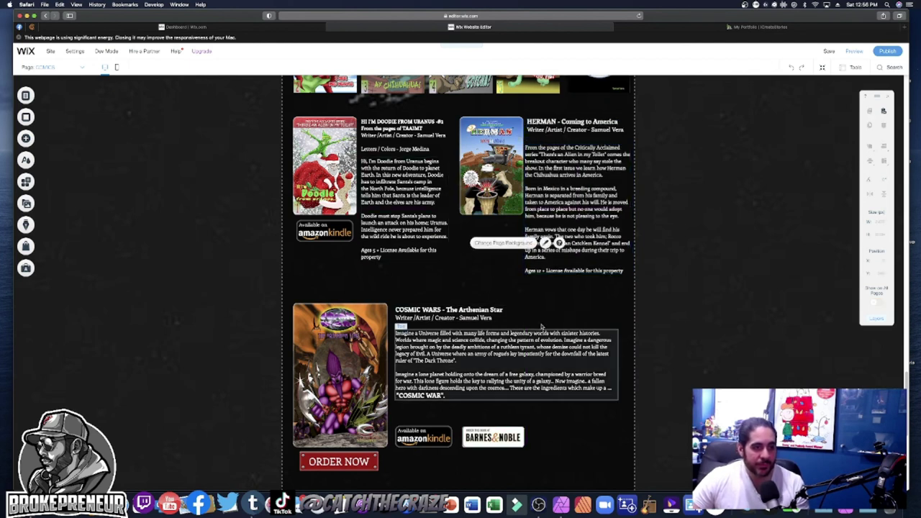
# - Move the Coming Soon button up and center it directly beneath the Herman cover, level with the Doodie Amazon Kindle badge
pyautogui.scroll(-10, 540, 328)
pyautogui.moveTo(422, 428); pyautogui.dragTo(521, 320)
pyautogui.scroll(10, 521, 319)
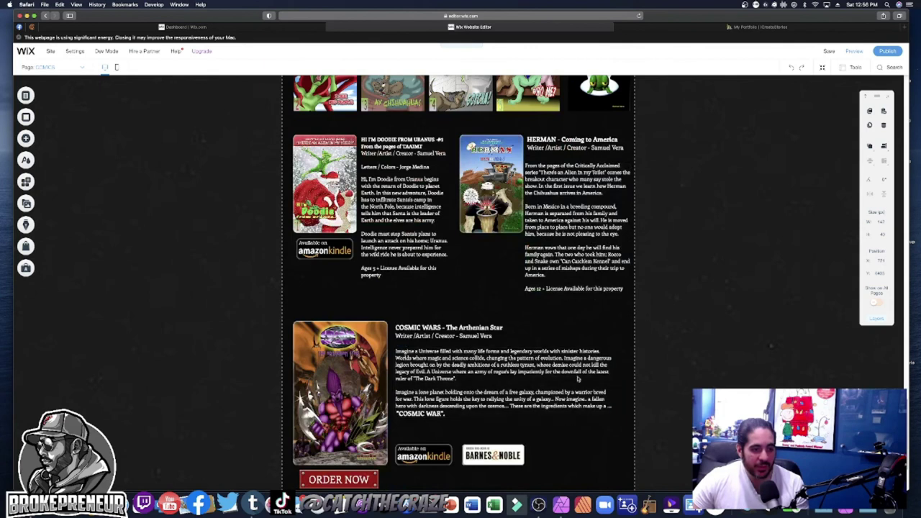
pyautogui.scroll(-2, 576, 390)
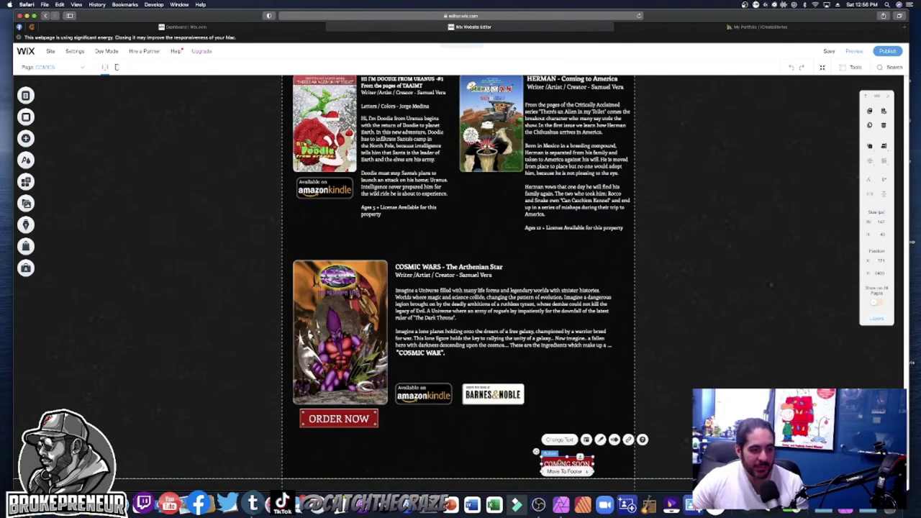
pyautogui.moveTo(560, 462); pyautogui.dragTo(473, 208)
pyautogui.scroll(4, 504, 252)
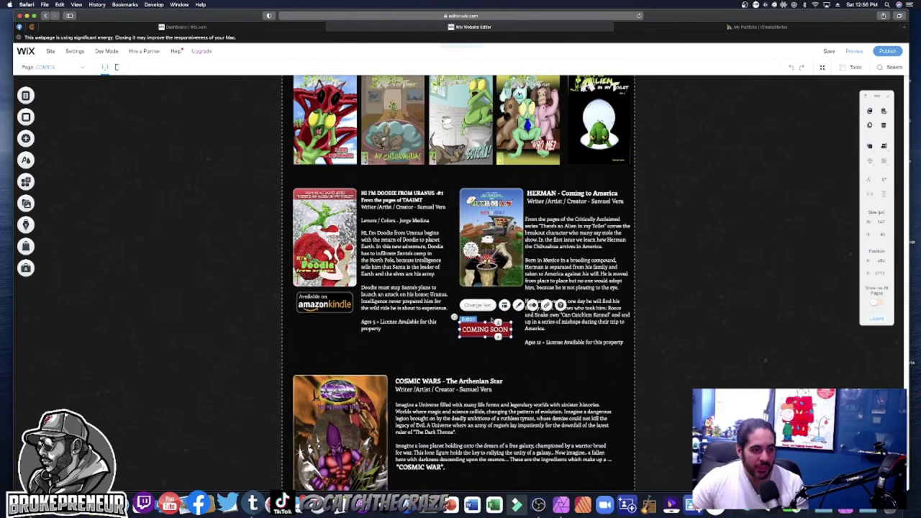
pyautogui.moveTo(494, 330); pyautogui.dragTo(494, 302)
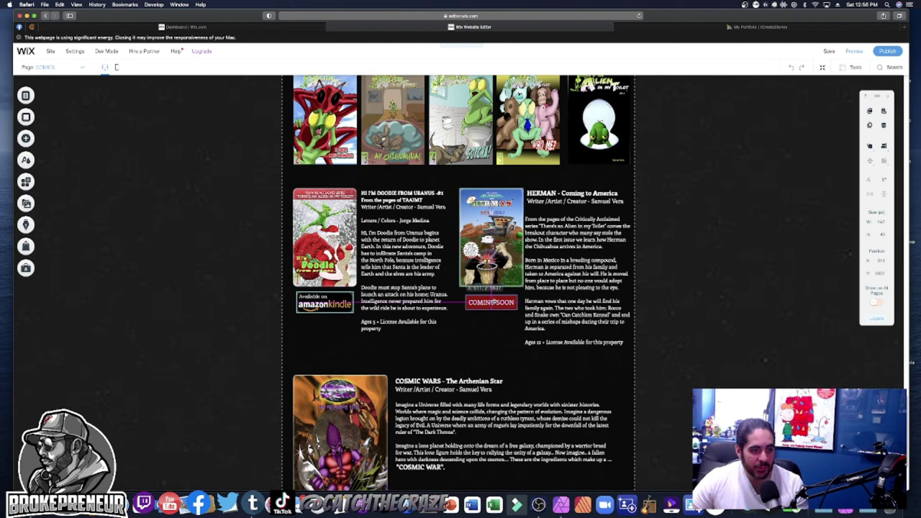
pyautogui.click(677, 329)
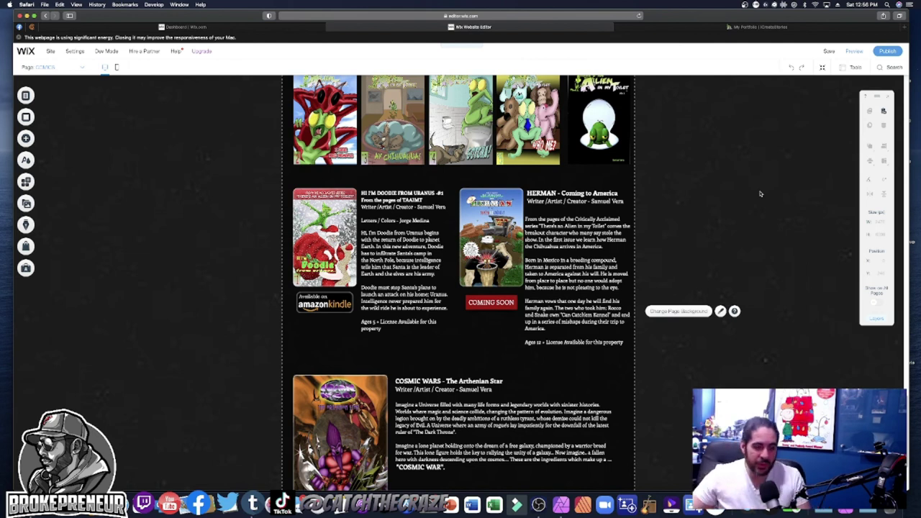
# - Shift the Cosmic Wars block further down to open space for a logo above it
pyautogui.scroll(-3, 571, 224)
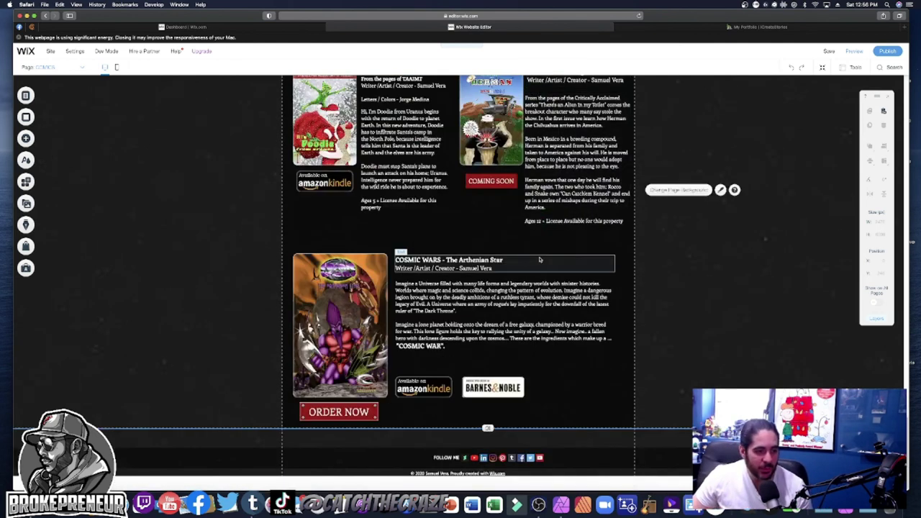
pyautogui.moveTo(292, 238); pyautogui.dragTo(623, 428)
pyautogui.moveTo(354, 285); pyautogui.dragTo(352, 356)
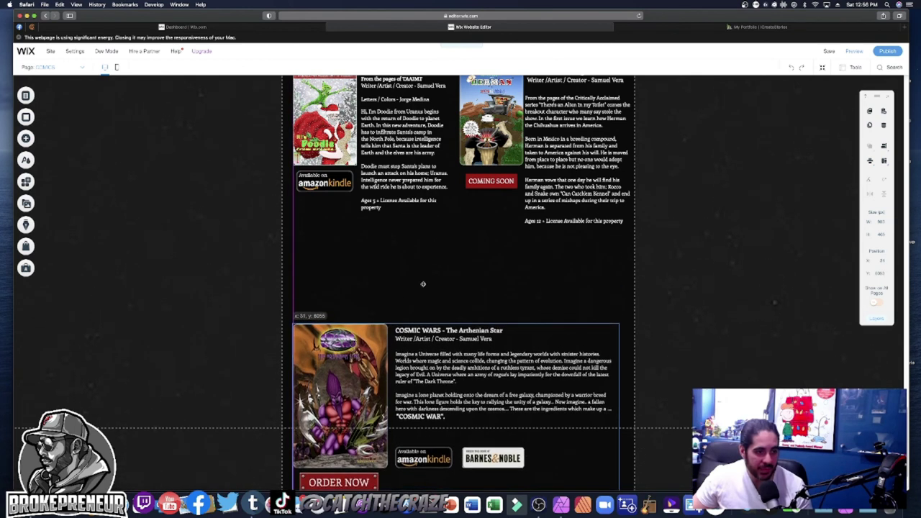
# - Add the CosmicWars Logo.png image from the site's uploaded files to the page
pyautogui.click(42, 140)
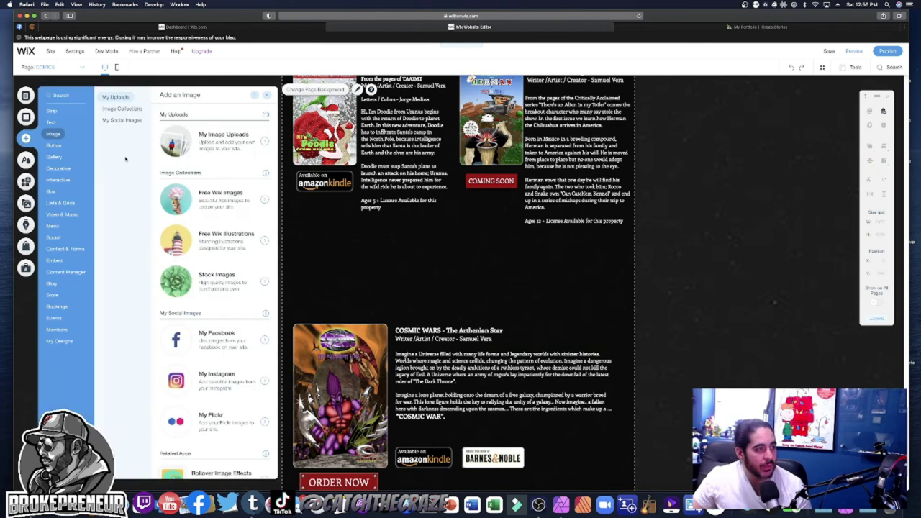
pyautogui.click(235, 144)
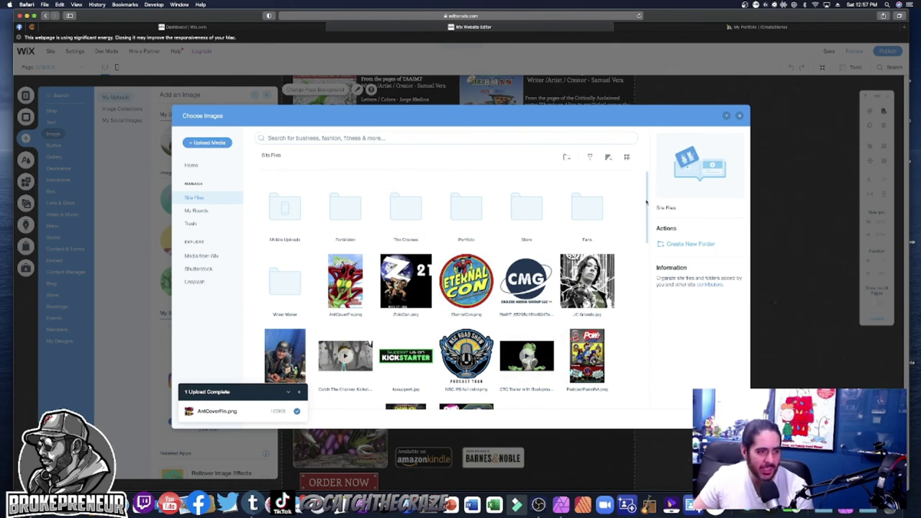
pyautogui.moveTo(646, 203); pyautogui.dragTo(651, 333)
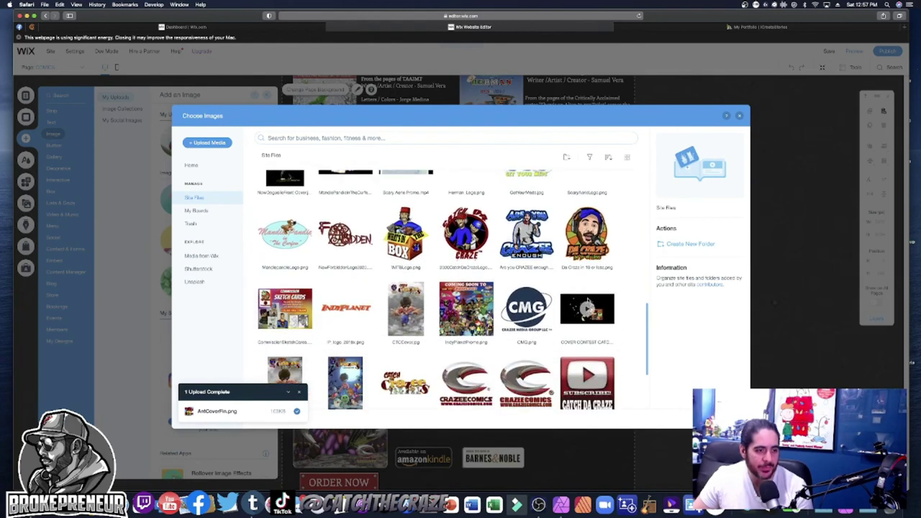
pyautogui.scroll(-10, 454, 290)
pyautogui.scroll(-10, 586, 299)
pyautogui.scroll(-8, 586, 299)
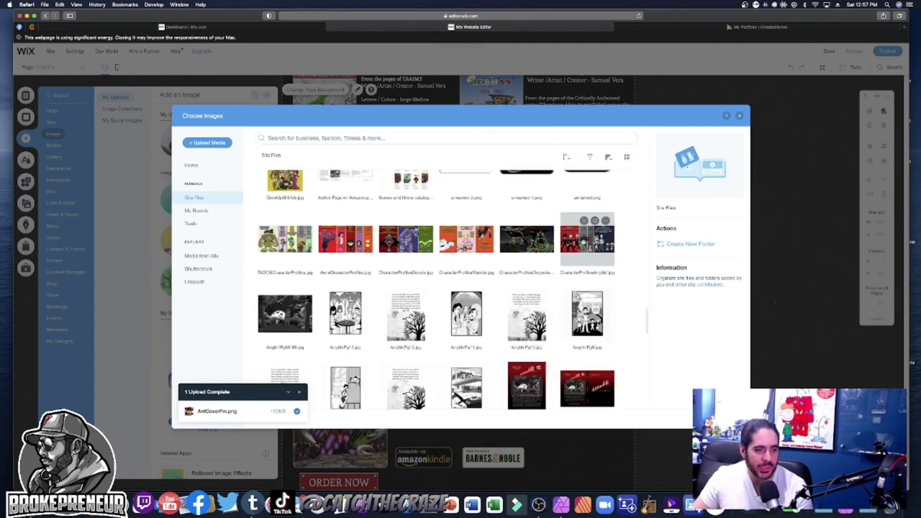
pyautogui.scroll(-1, 577, 297)
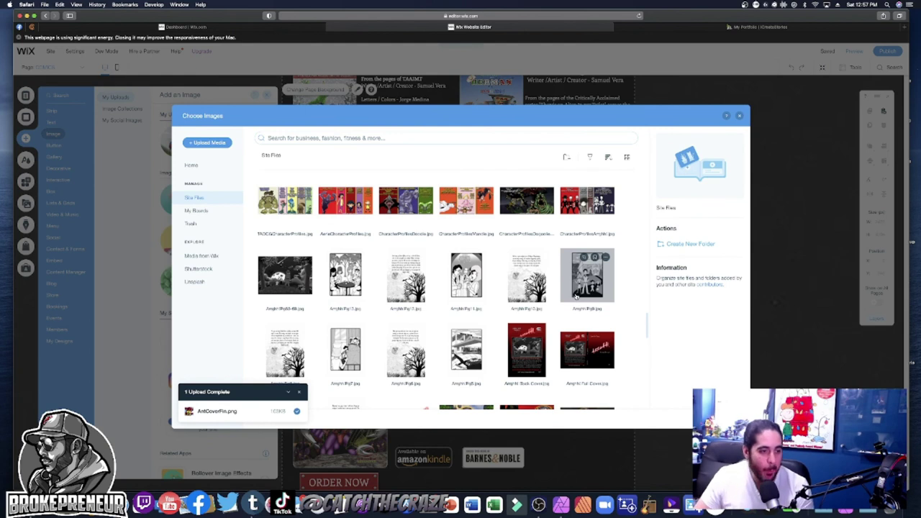
pyautogui.scroll(-4, 454, 302)
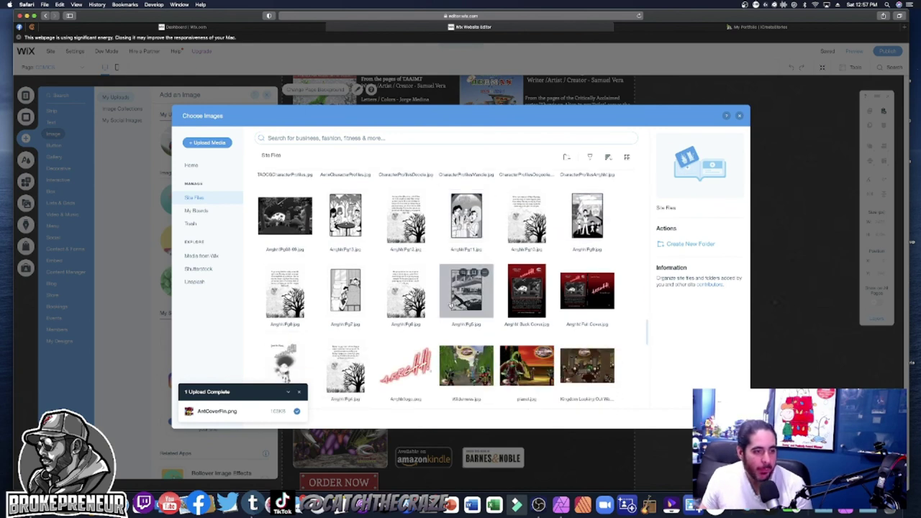
pyautogui.scroll(-4, 452, 304)
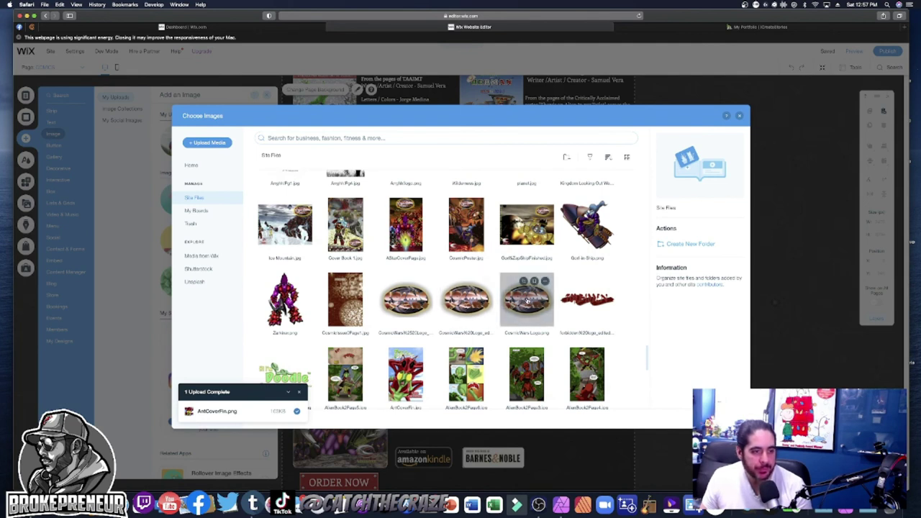
pyautogui.click(531, 301)
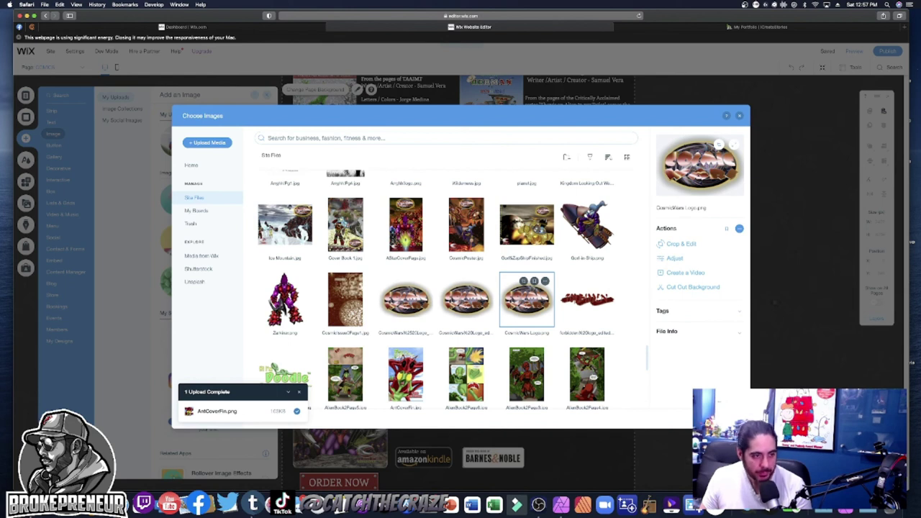
pyautogui.doubleClick(527, 301)
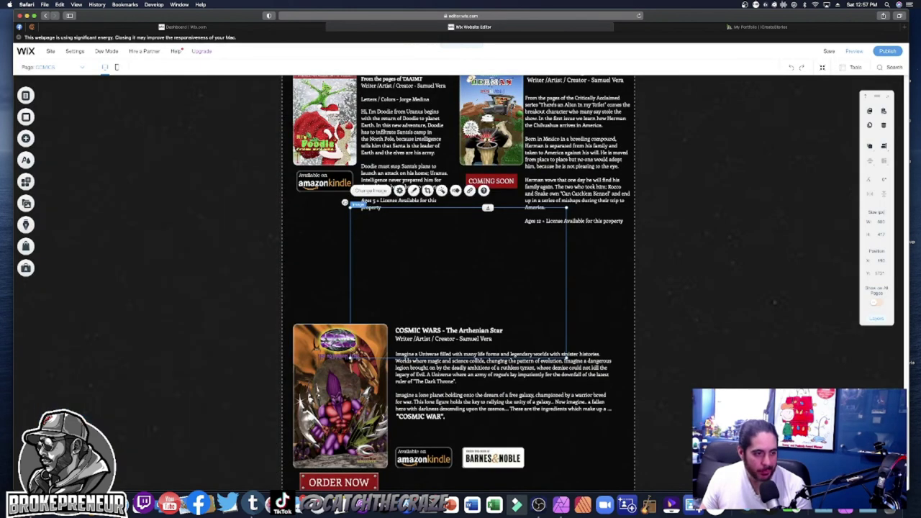
# - Shrink the Cosmic Wars logo and center it in the gap above the Cosmic Wars block
pyautogui.moveTo(347, 204); pyautogui.dragTo(421, 255)
pyautogui.moveTo(501, 296); pyautogui.dragTo(463, 263)
pyautogui.click(709, 289)
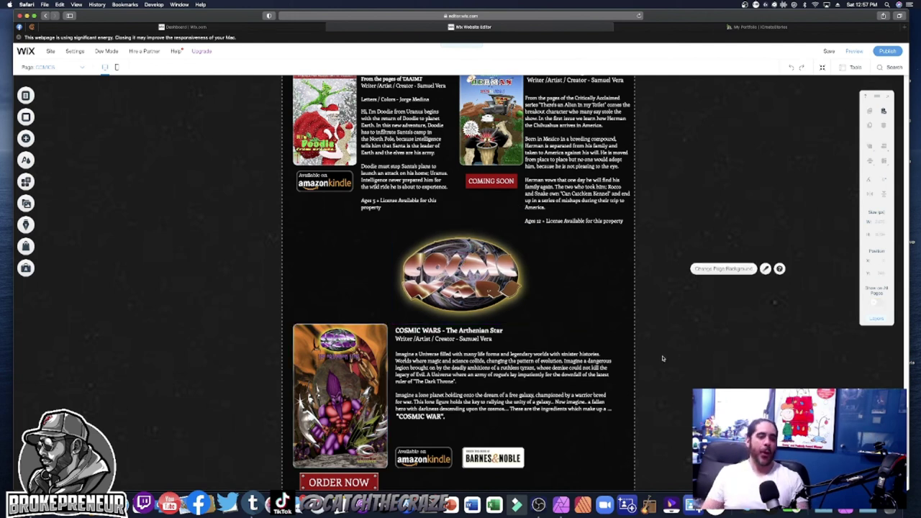
pyautogui.scroll(-1, 508, 347)
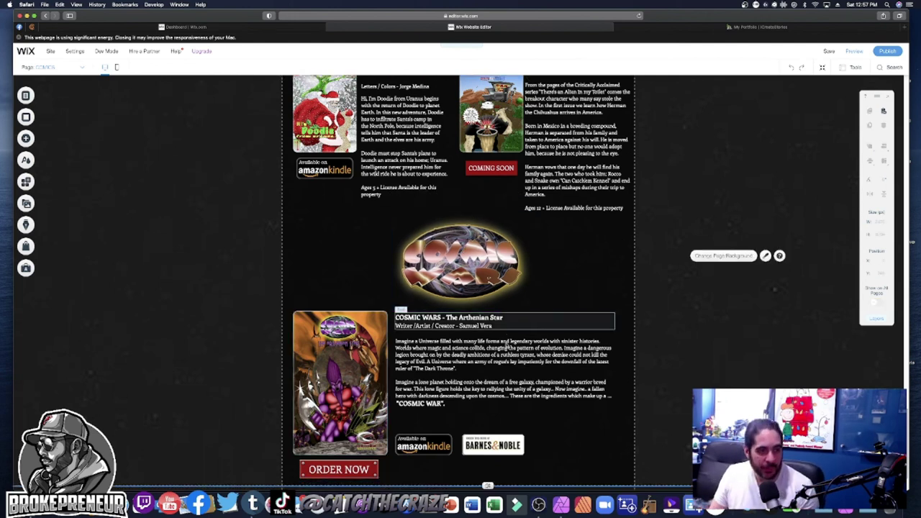
pyautogui.scroll(-4, 508, 347)
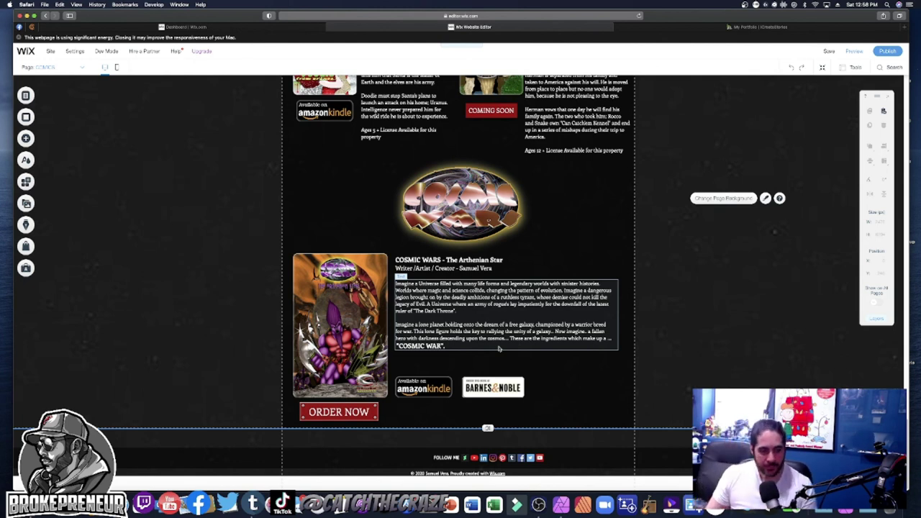
pyautogui.scroll(5, 497, 347)
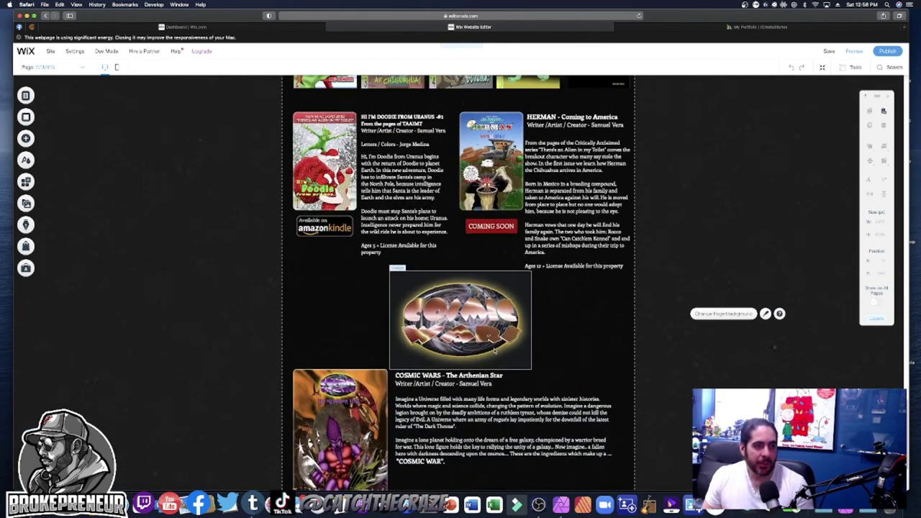
pyautogui.scroll(2, 494, 351)
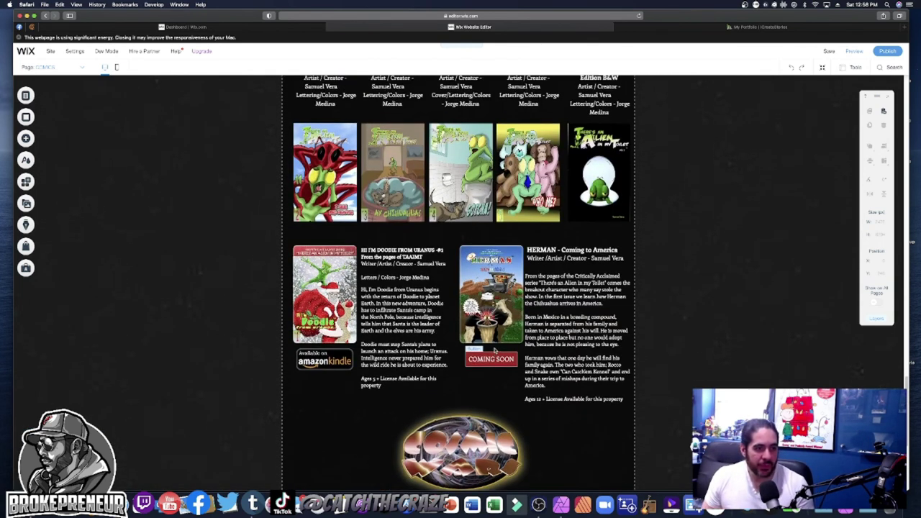
pyautogui.scroll(4, 493, 351)
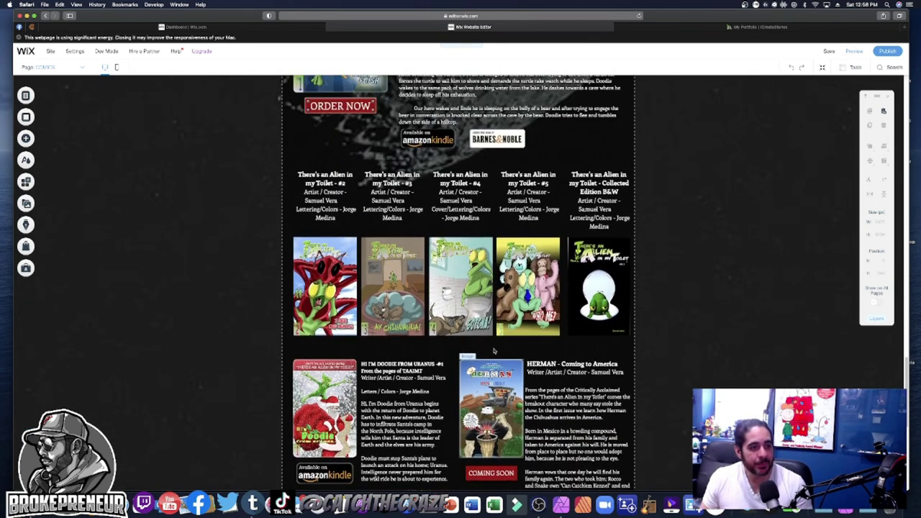
# - Review the Comics page layout from the There's an Alien in my Toilet covers back through Forbidden to Catch The Crazees Issue #1
pyautogui.scroll(7, 493, 351)
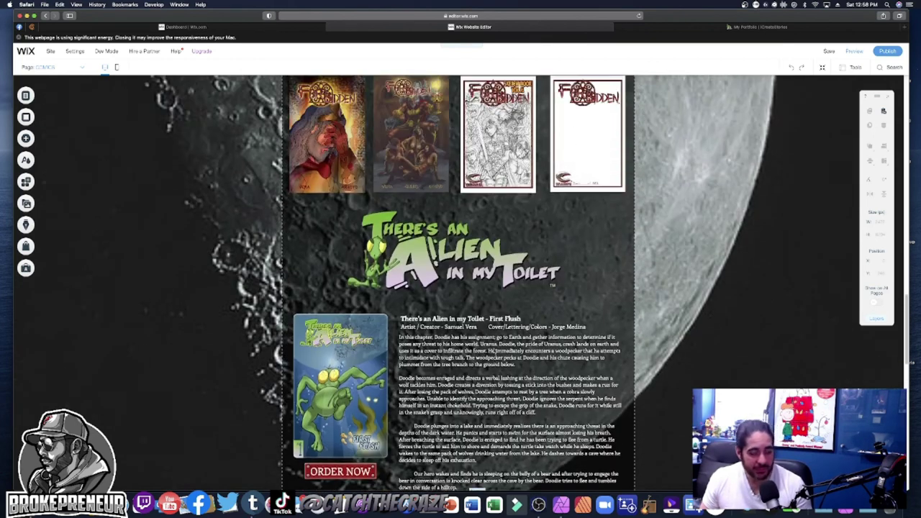
pyautogui.scroll(3, 494, 350)
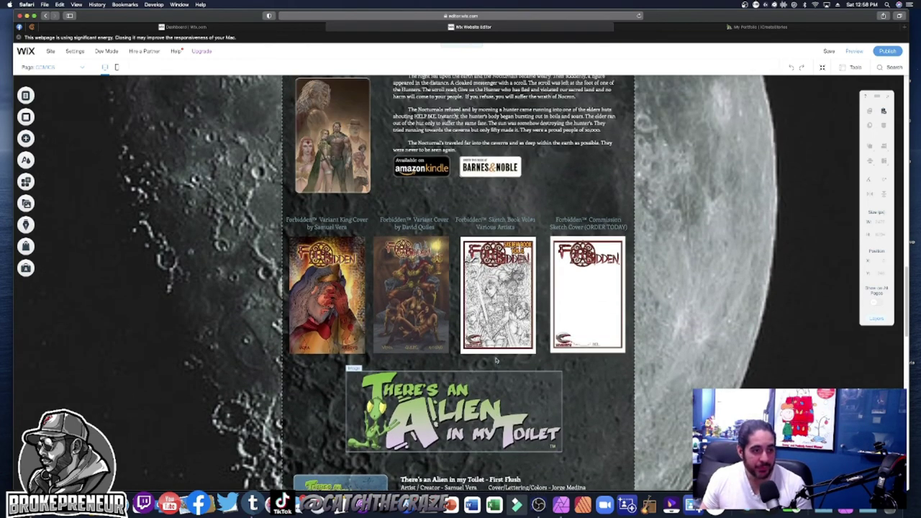
pyautogui.scroll(4, 495, 360)
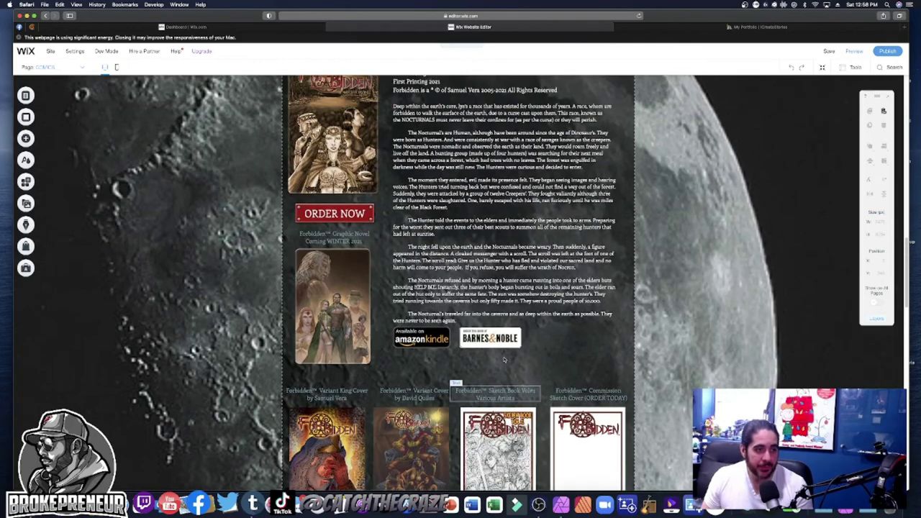
pyautogui.scroll(3, 506, 360)
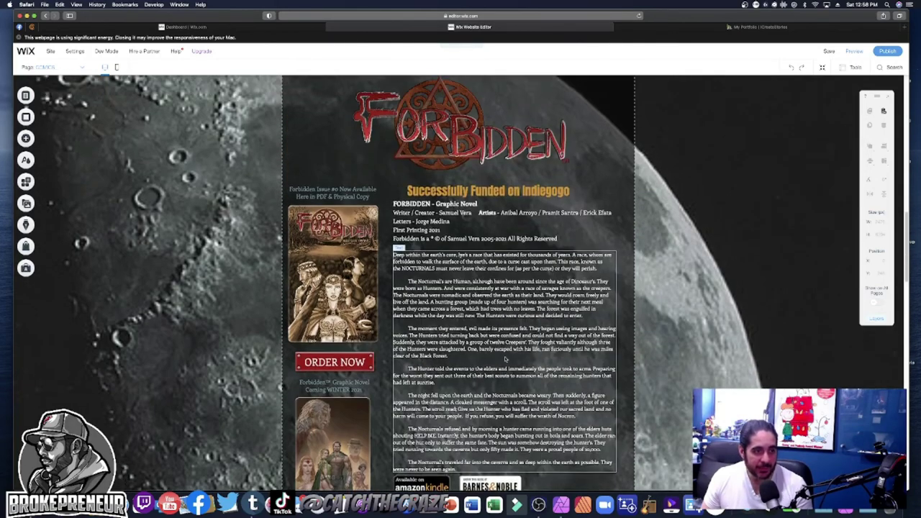
pyautogui.scroll(6, 504, 360)
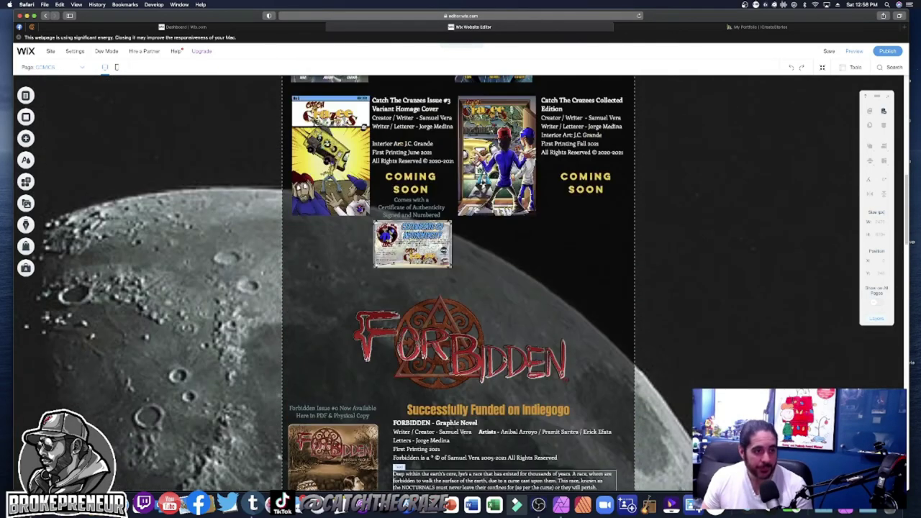
pyautogui.scroll(4, 504, 360)
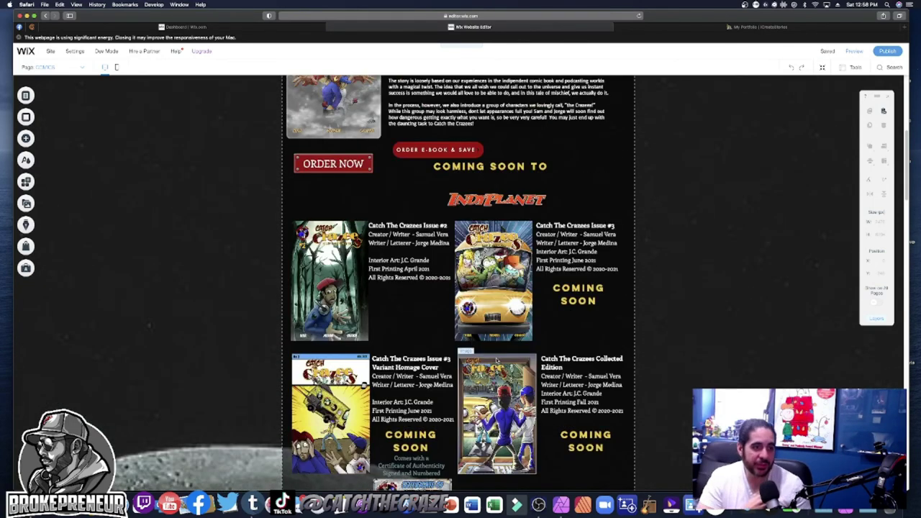
pyautogui.scroll(5, 497, 360)
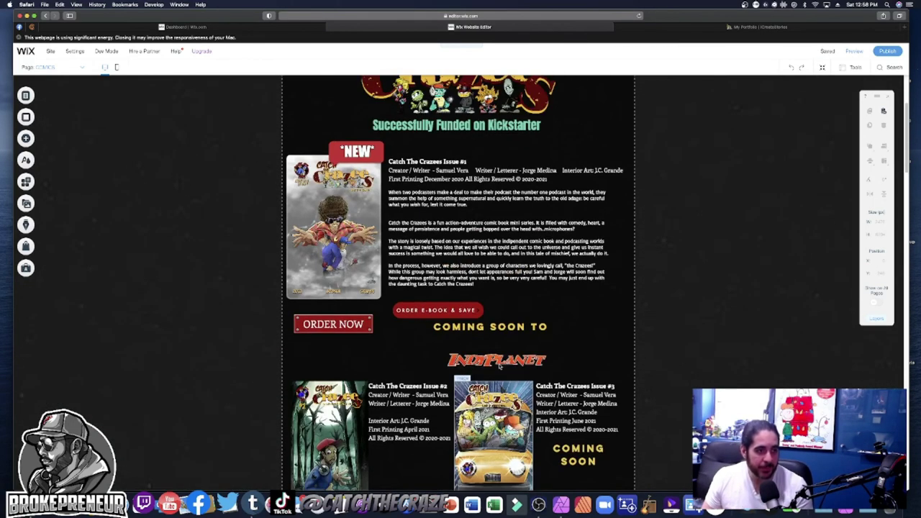